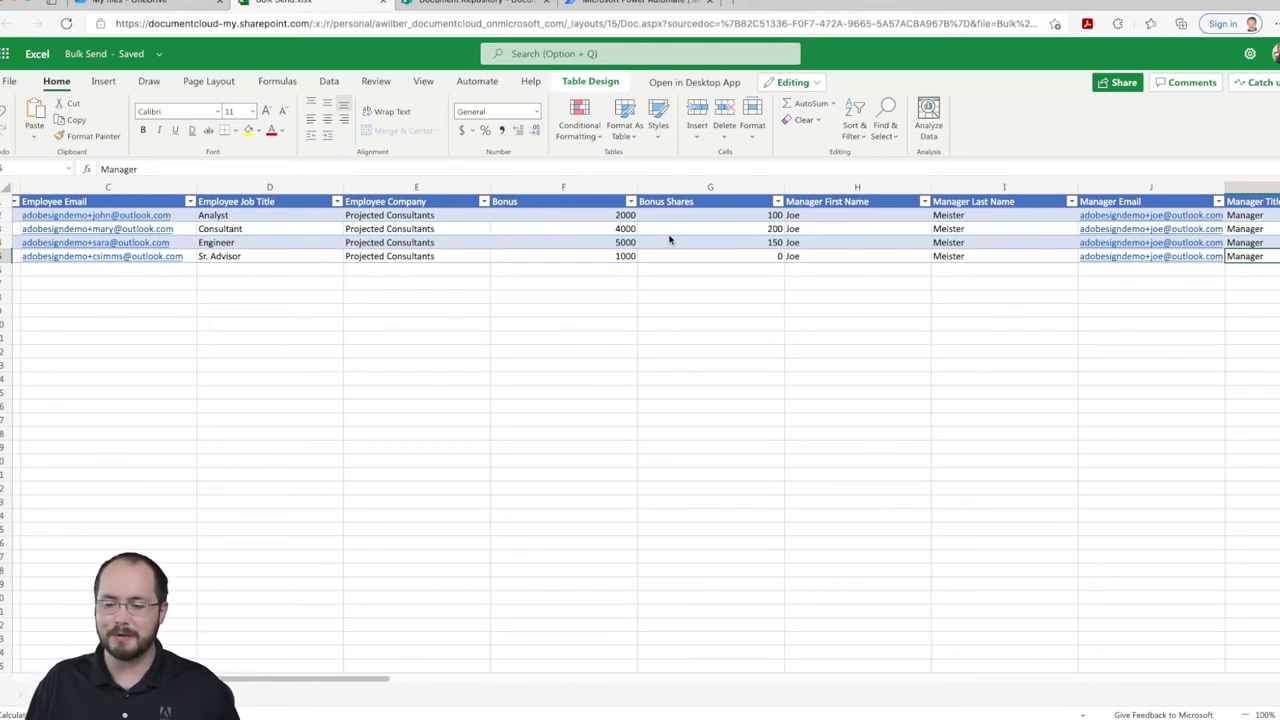
Step: Inspect the employee table across its columns, from the Employee First Name header onward
scroll(670, 240, right, 3)
scroll(670, 240, right, 1)
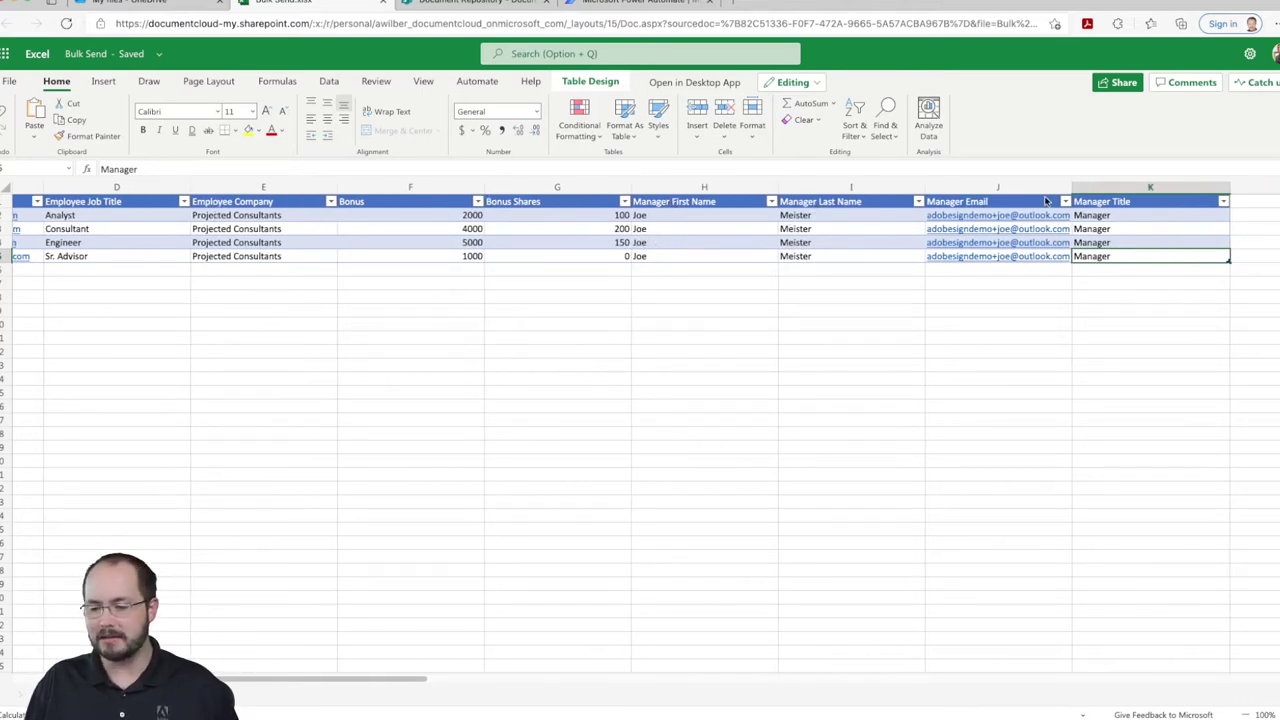
scroll(851, 238, left, 1)
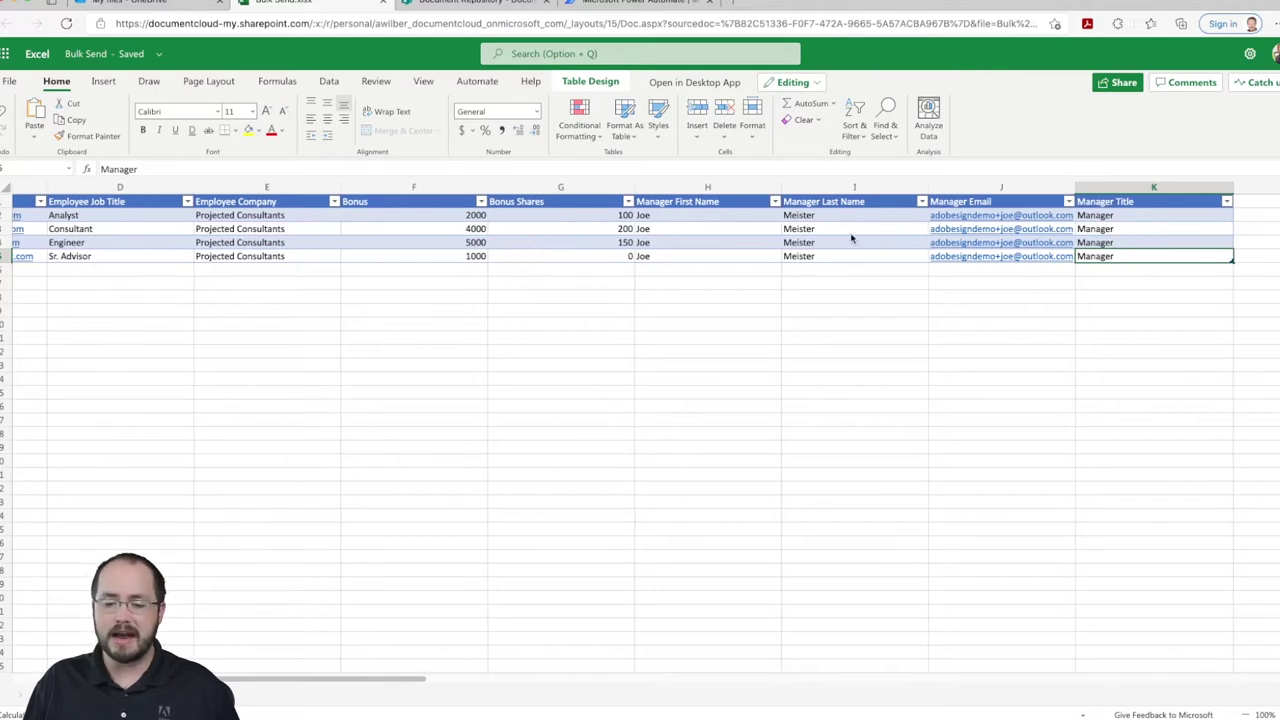
scroll(851, 238, left, 5)
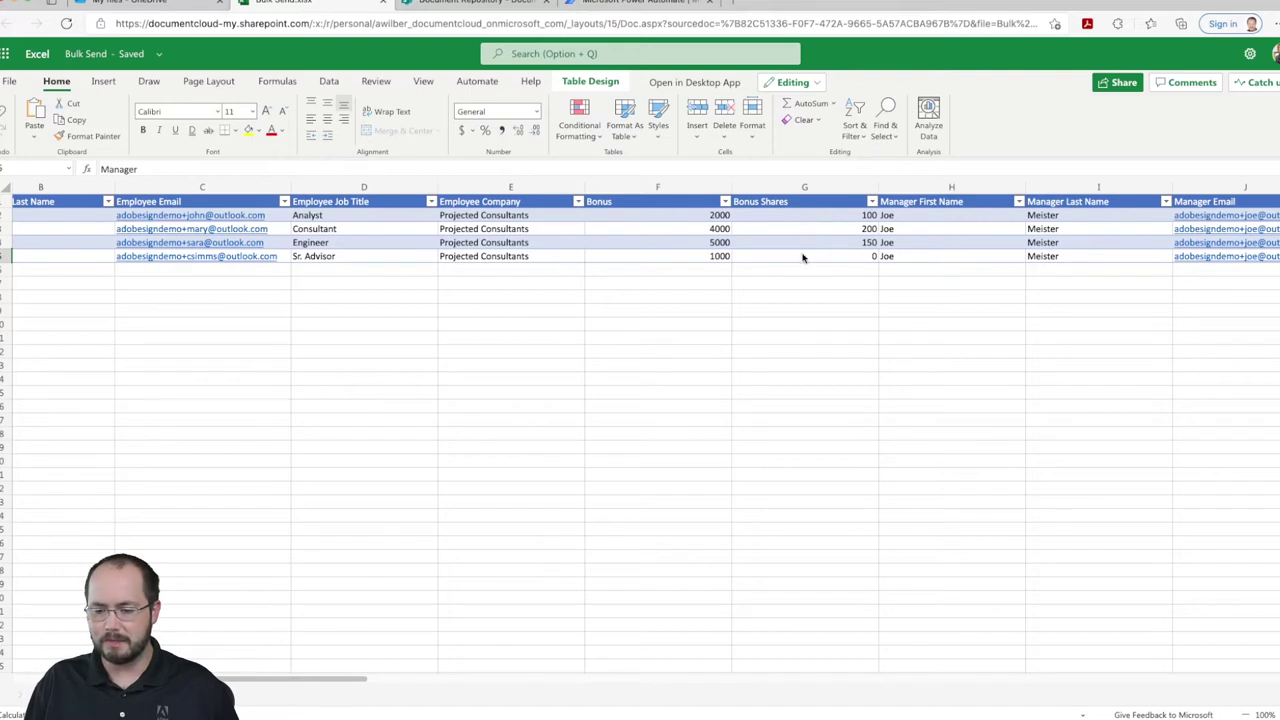
scroll(808, 227, left, 3)
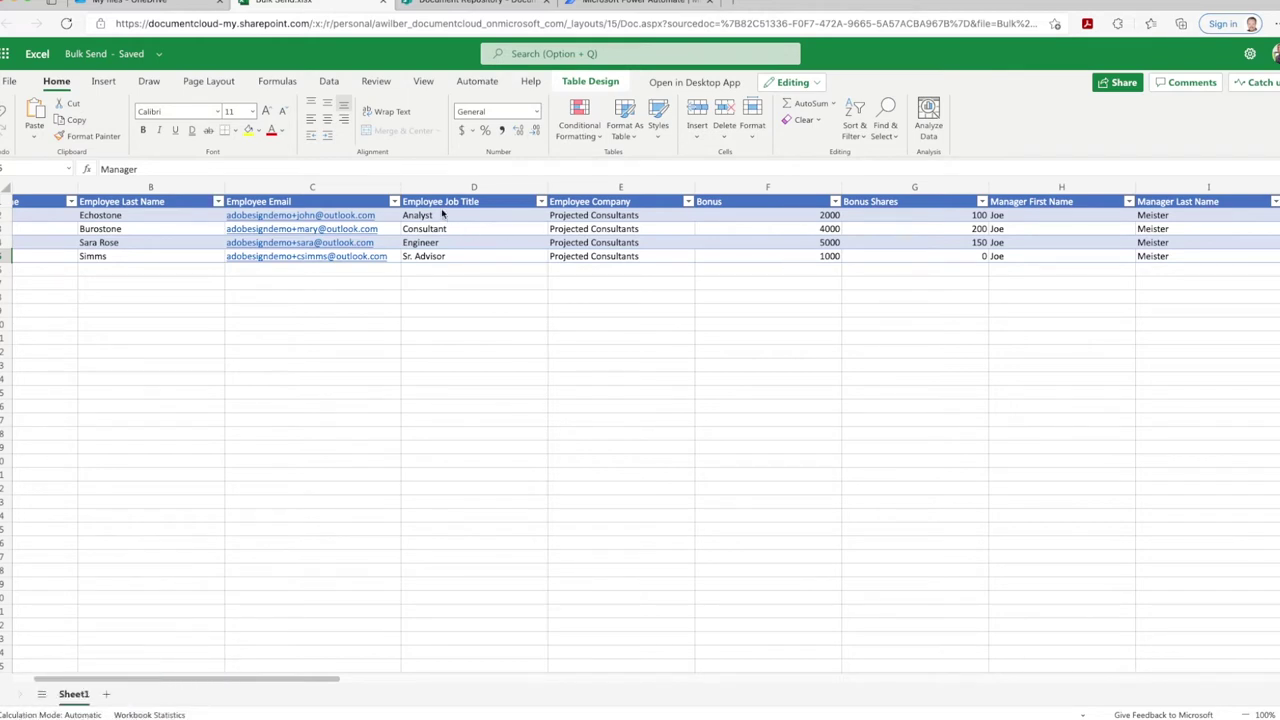
scroll(445, 212, left, 2)
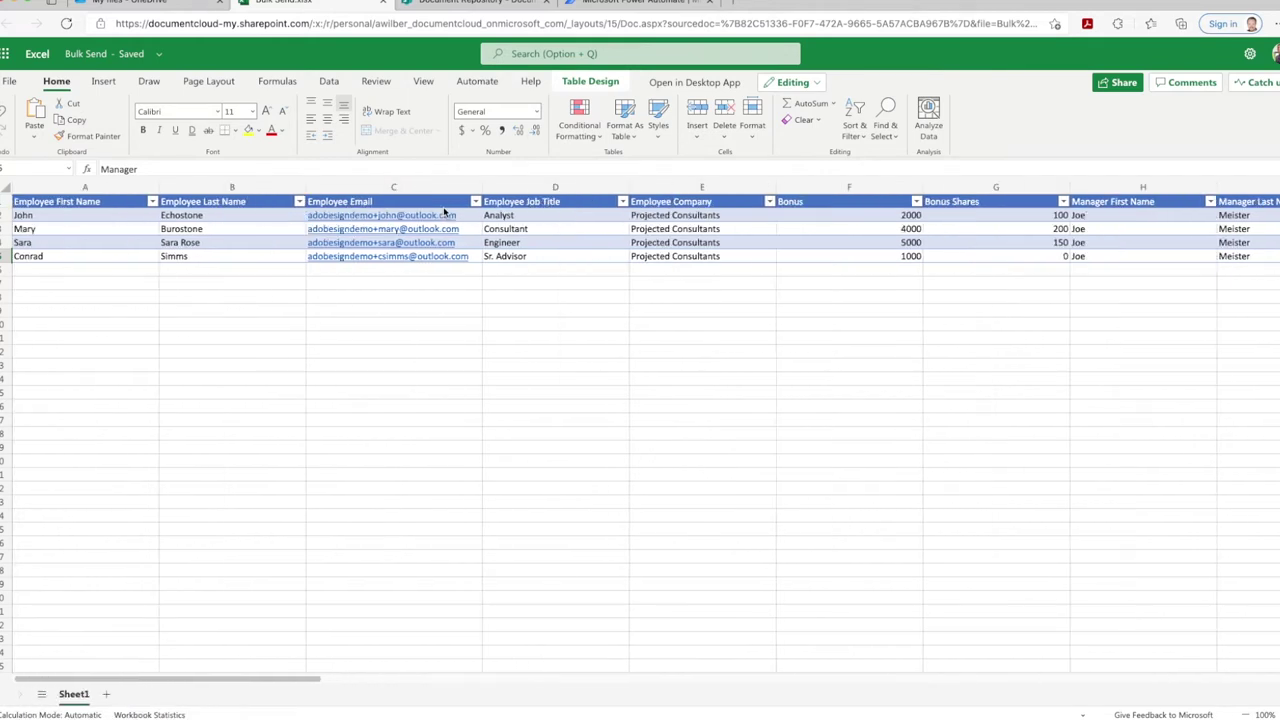
click(58, 204)
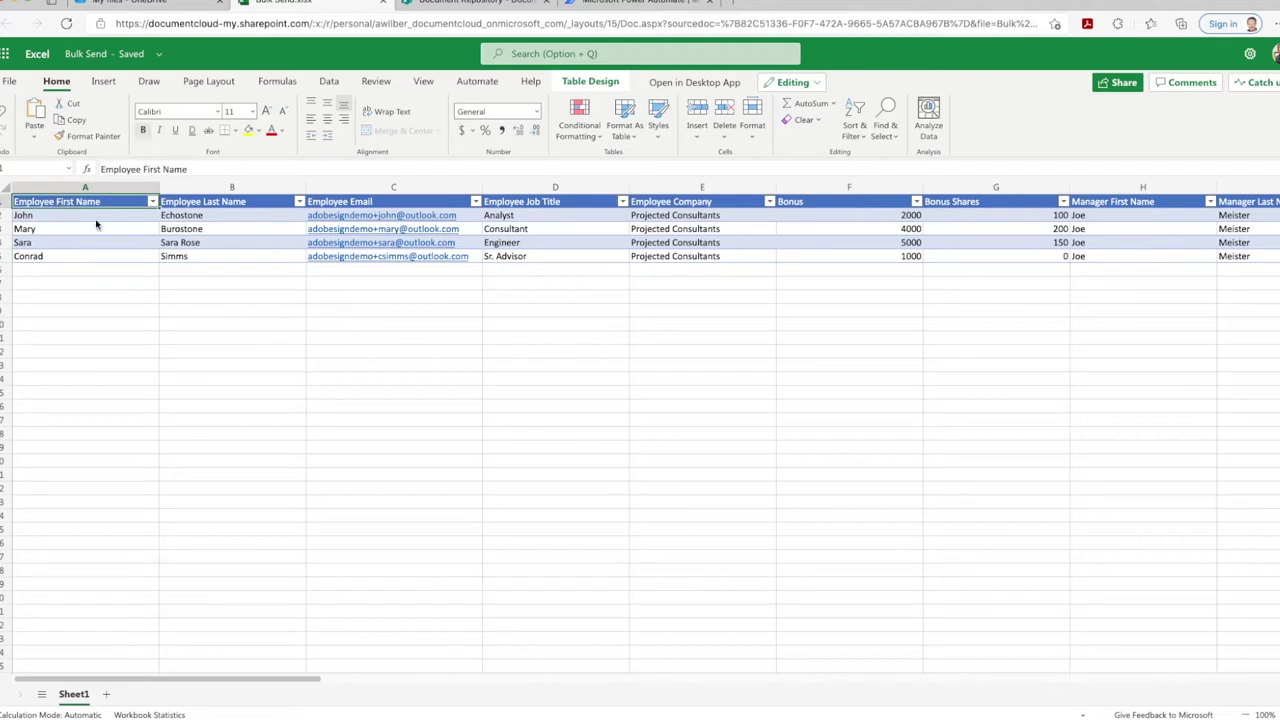
scroll(685, 265, right, 1)
scroll(685, 265, right, 6)
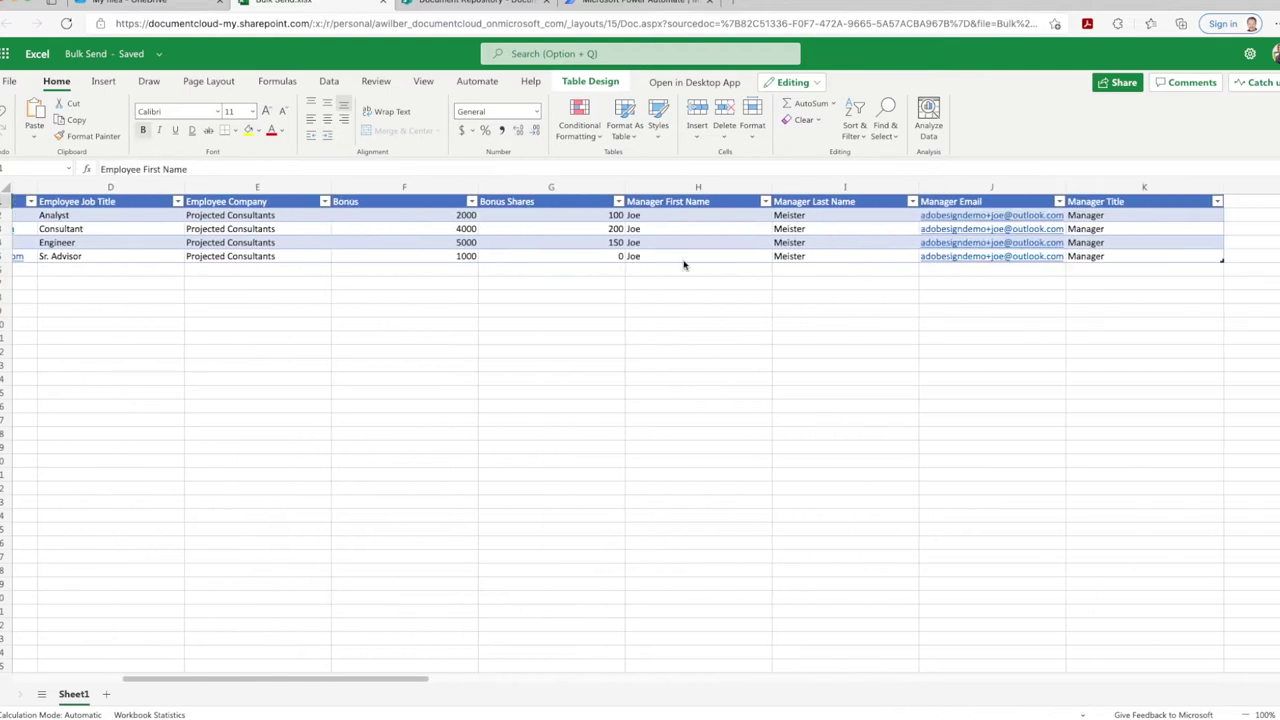
shift+click(1130, 257)
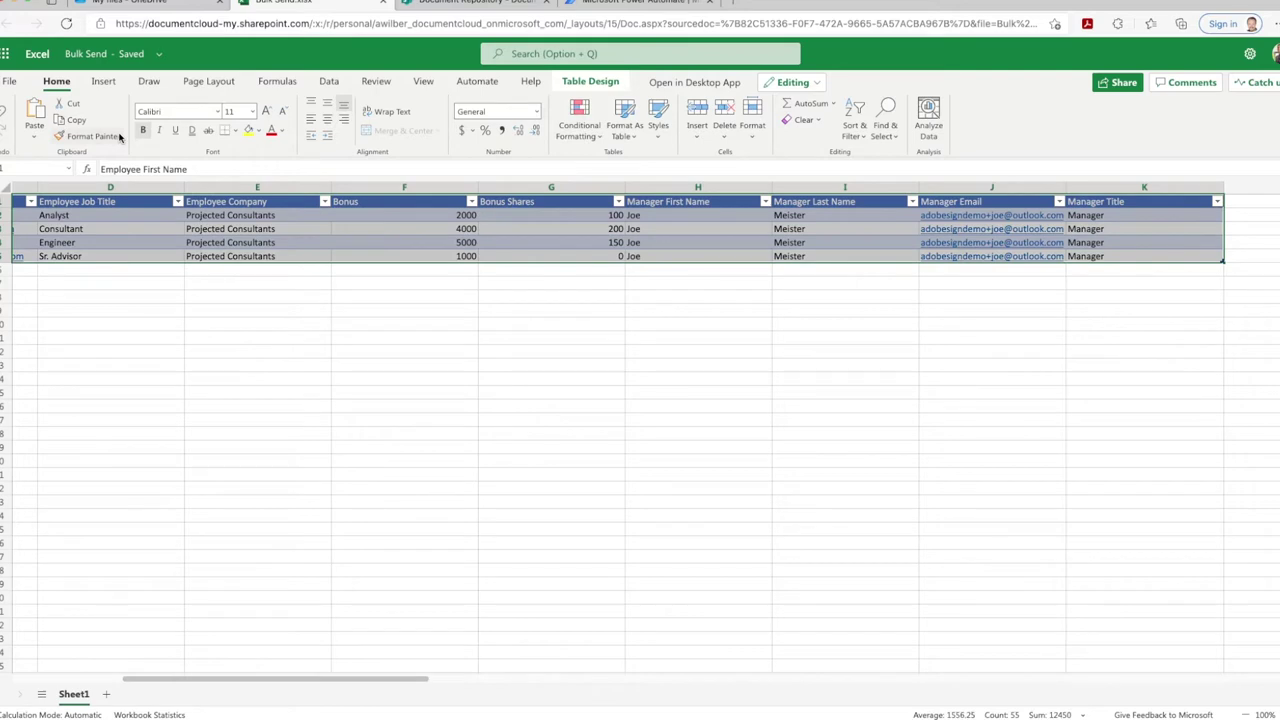
click(104, 82)
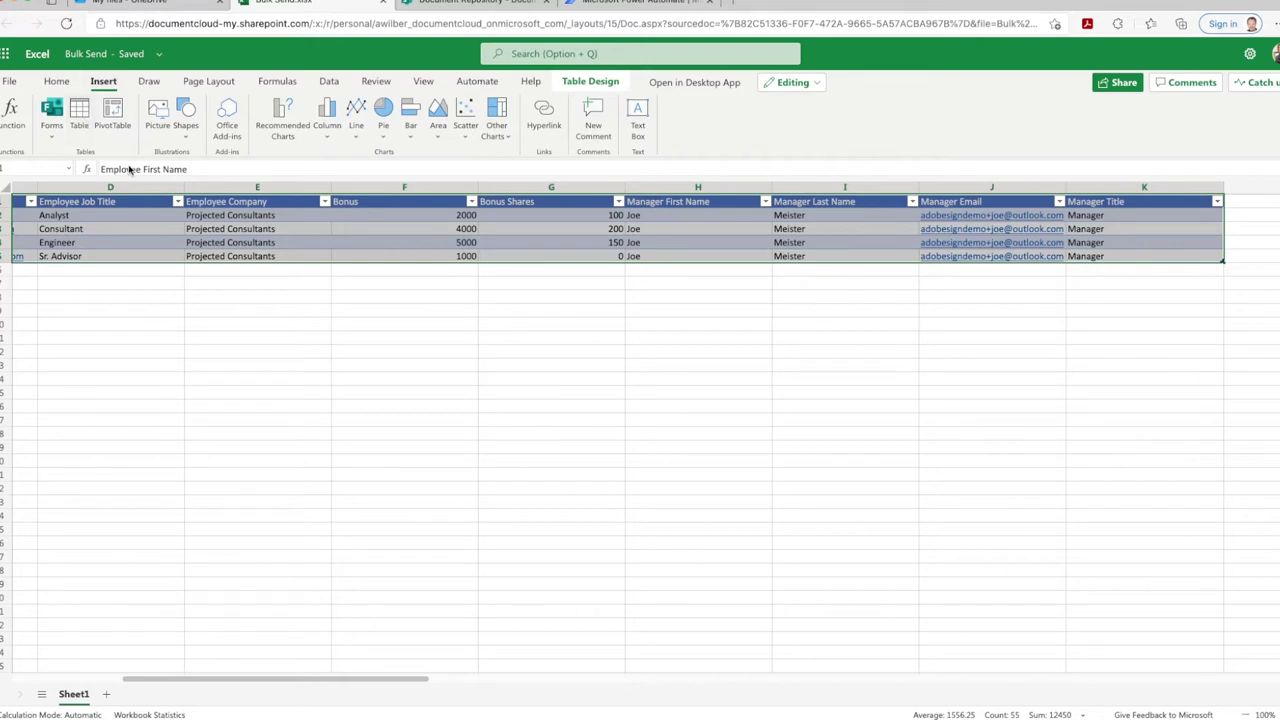
scroll(130, 256, right, 4)
scroll(129, 256, left, 6)
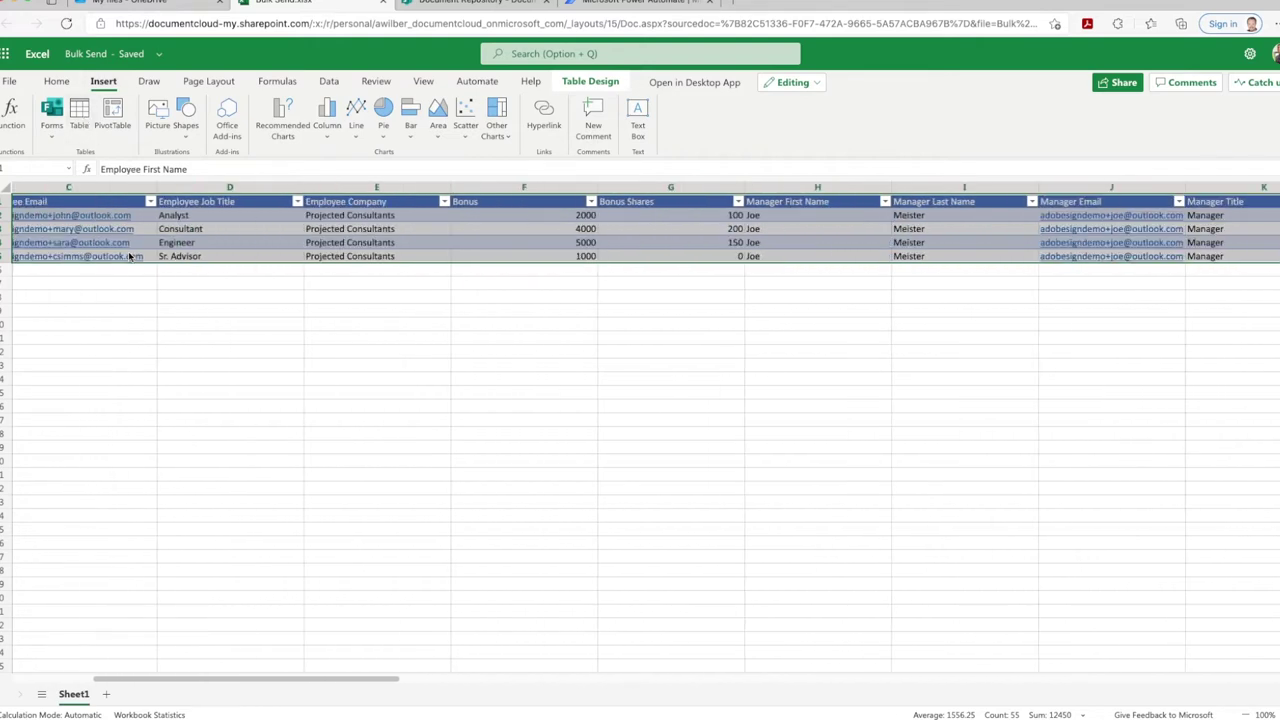
click(128, 256)
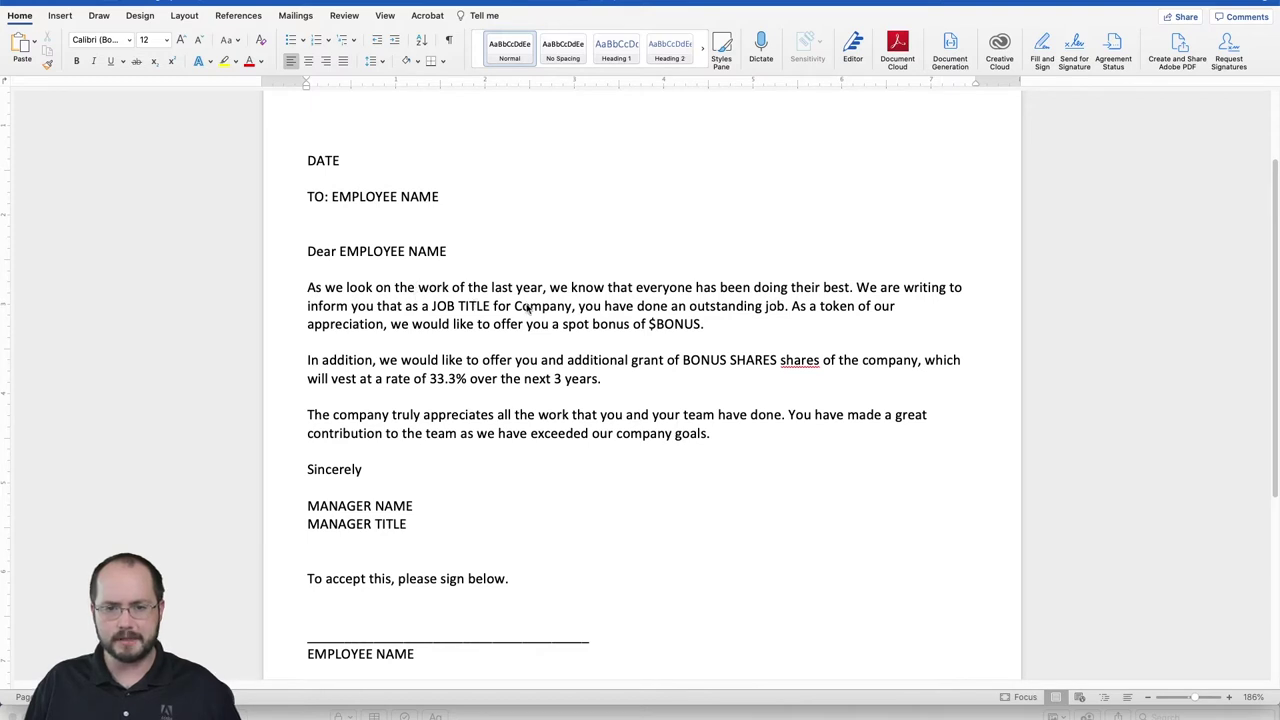
Step: Review the letter paragraph about the additional share grant
scroll(503, 337, down, 1)
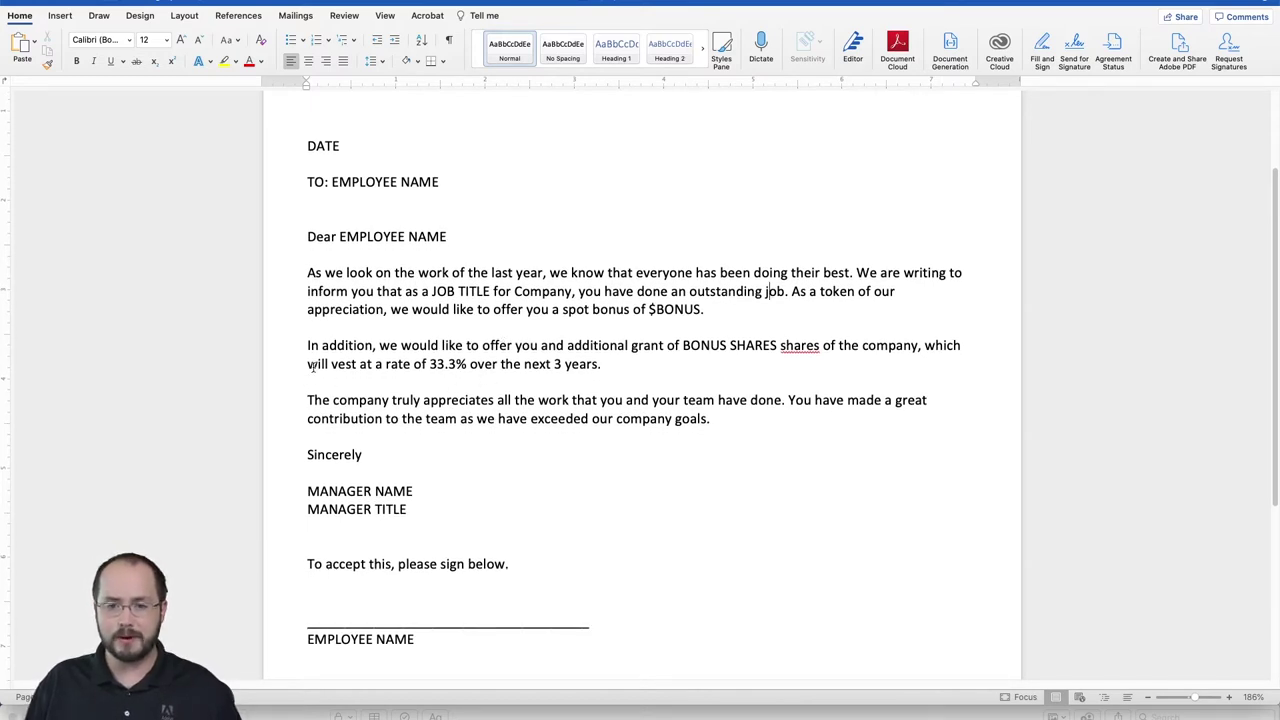
drag(297, 345, 589, 370)
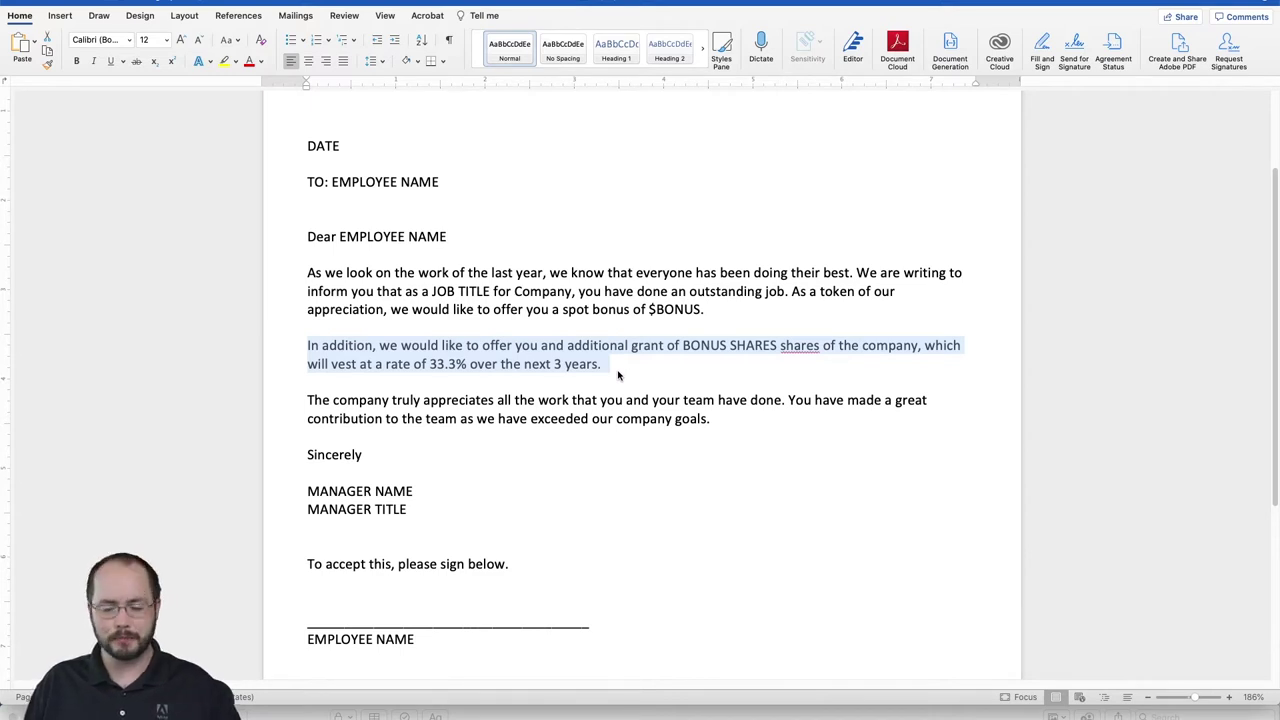
click(617, 371)
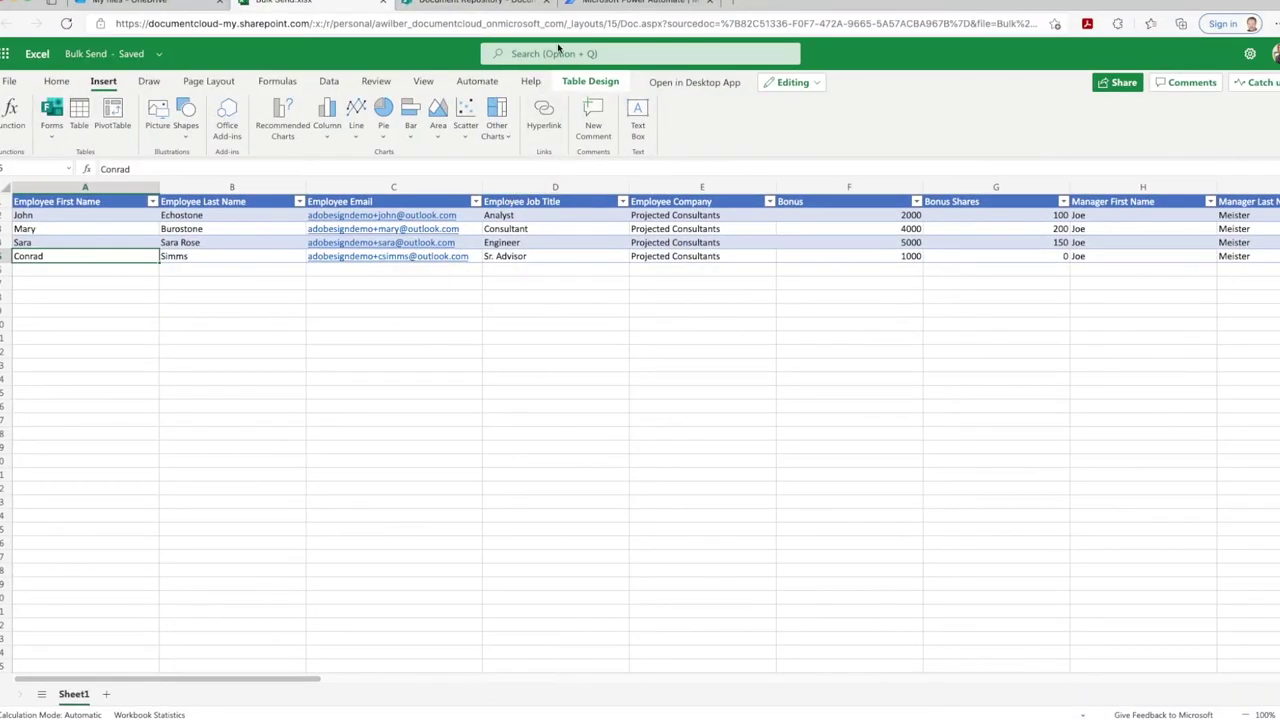
Step: In Power Automate, create an instant cloud flow using the 'Manually trigger a flow' trigger
click(596, 8)
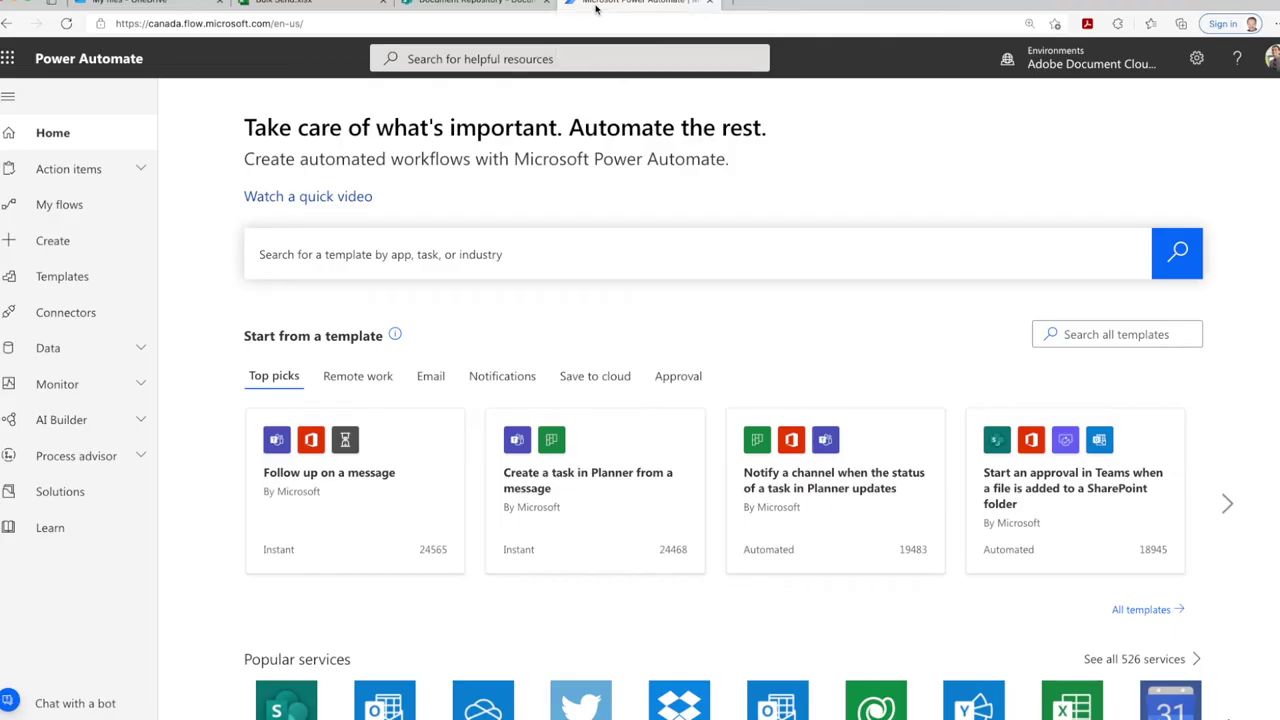
click(24, 240)
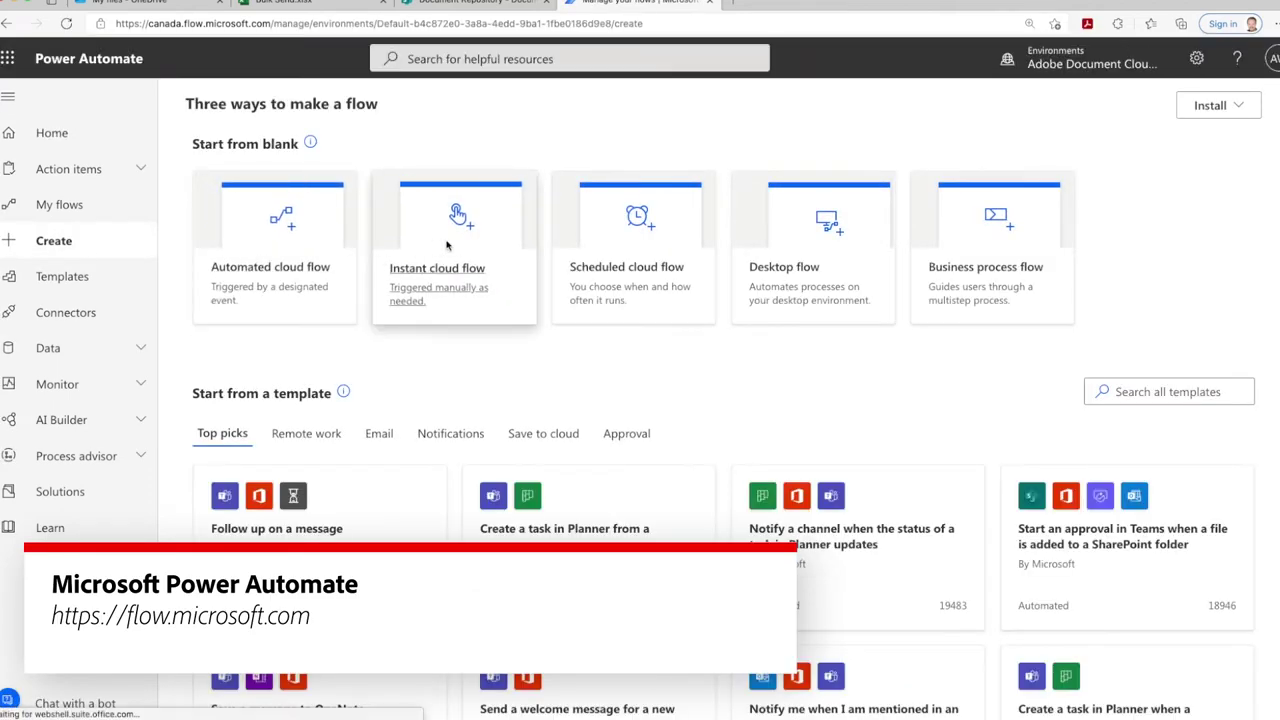
click(447, 245)
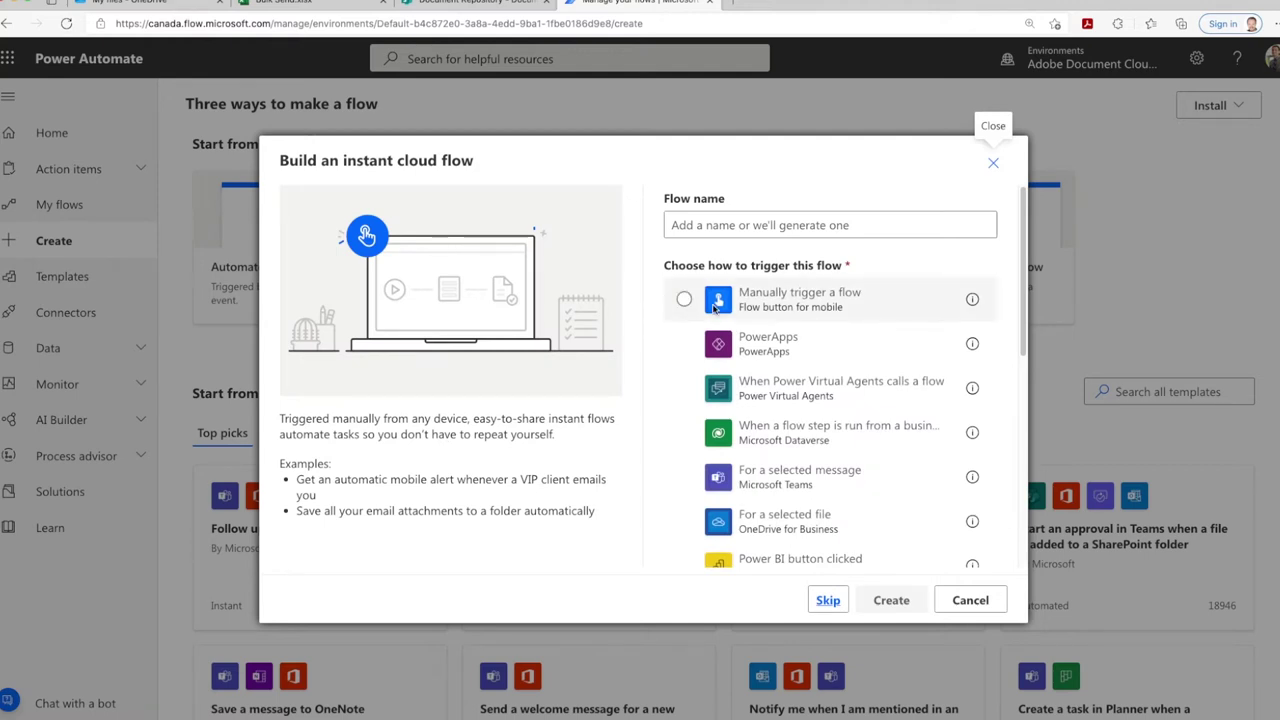
click(714, 308)
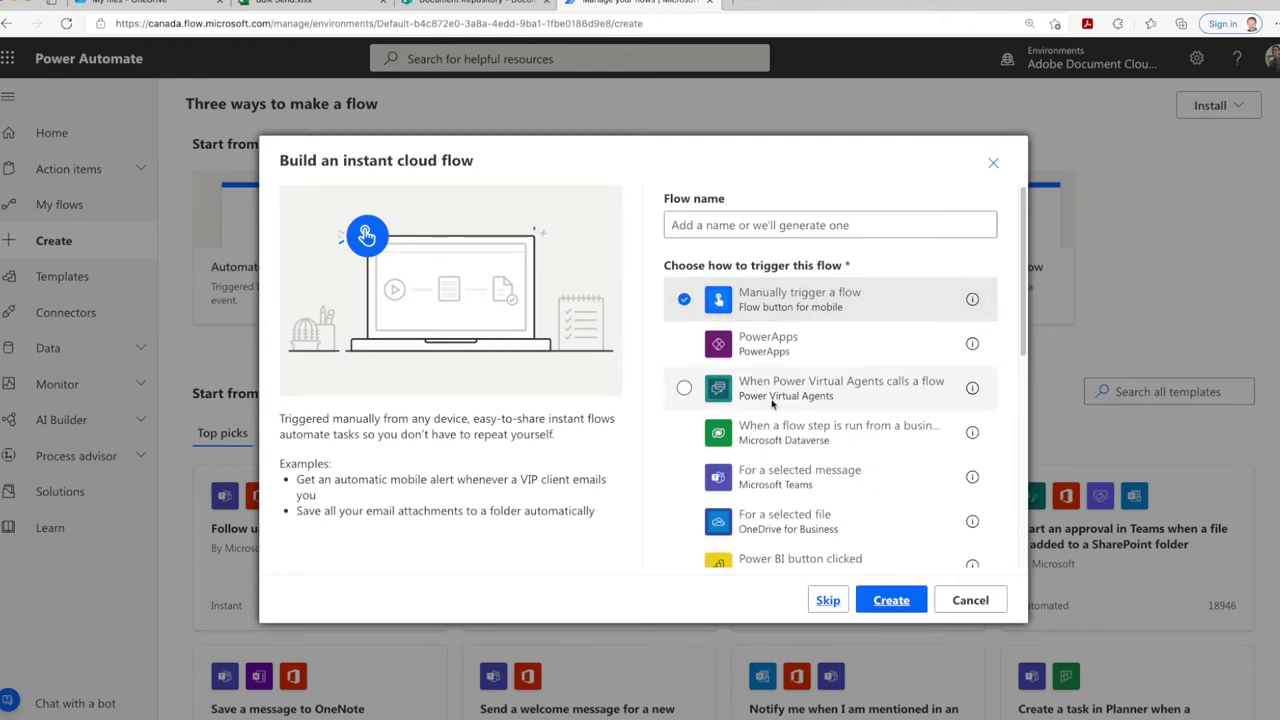
click(891, 601)
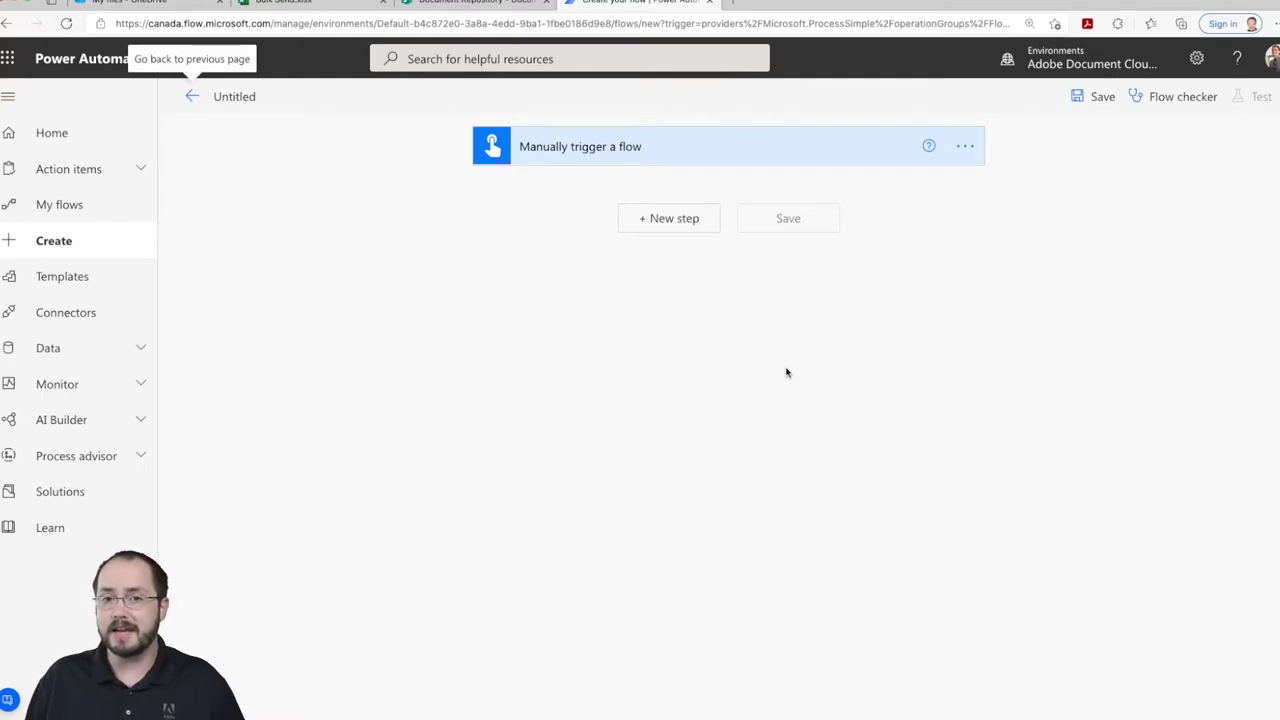
Step: Add an Excel Online (Business) 'List rows present in a table' action after the trigger
click(670, 218)
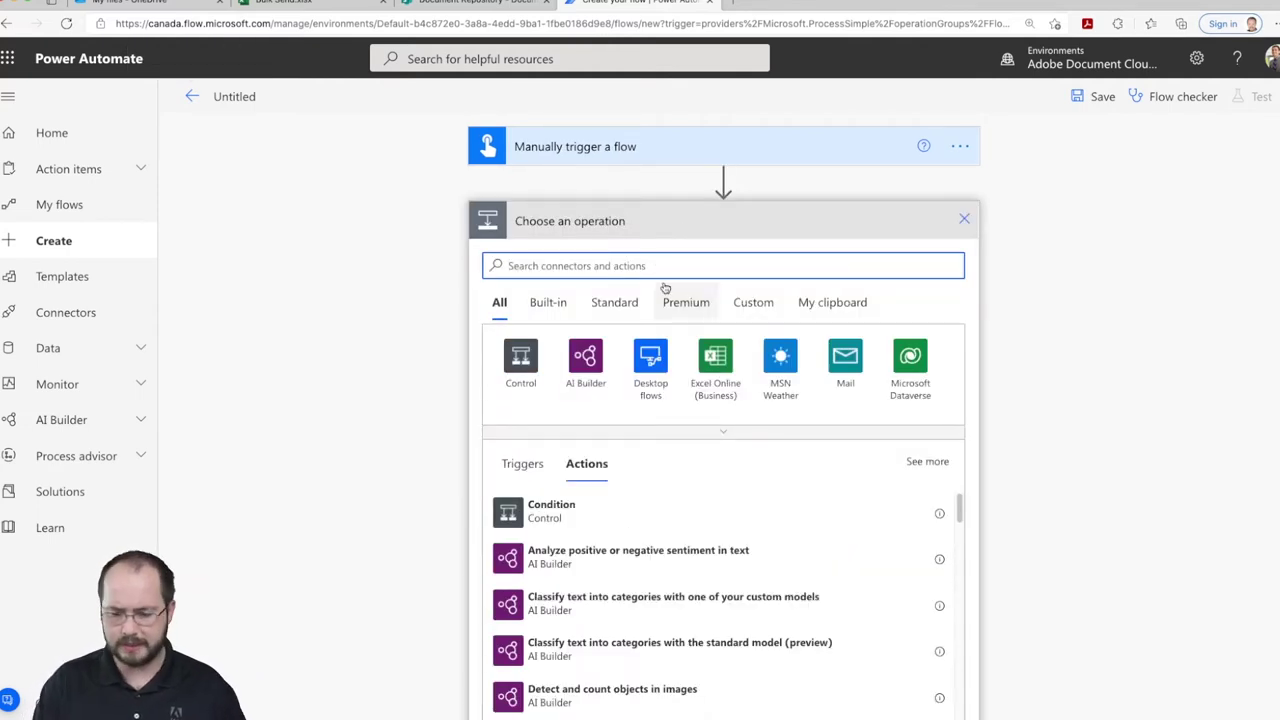
text(excel)
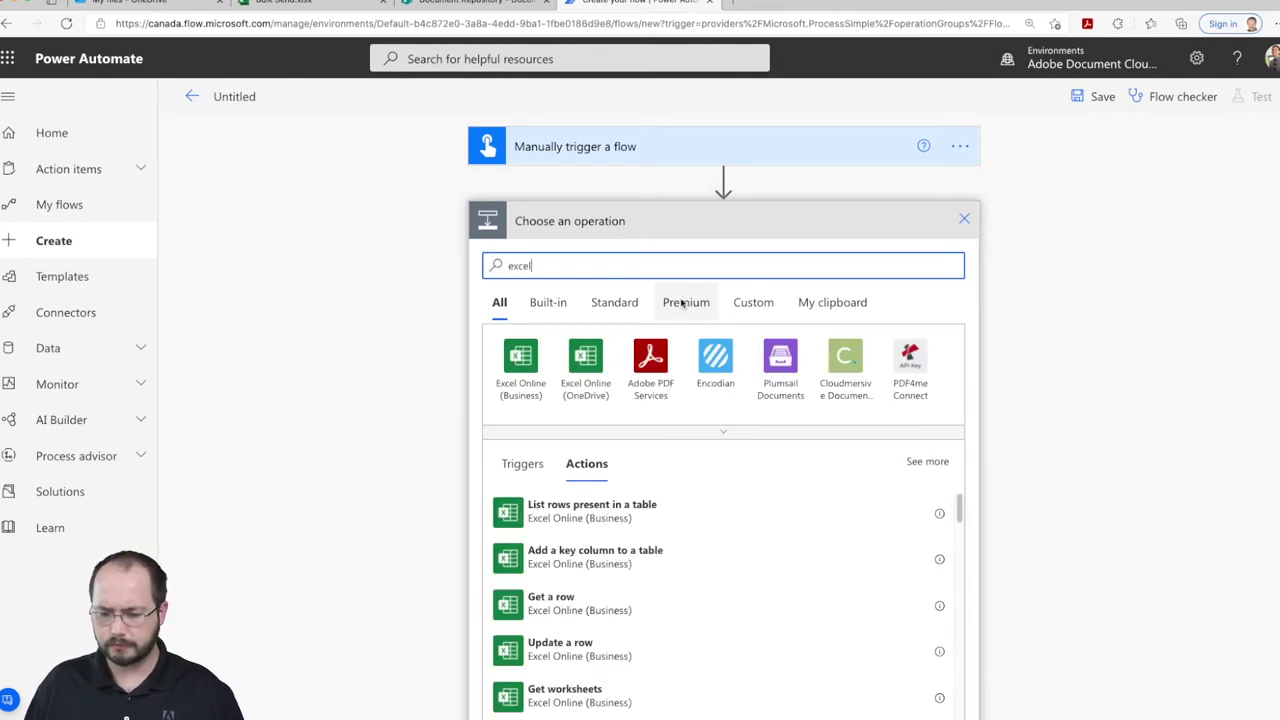
click(519, 368)
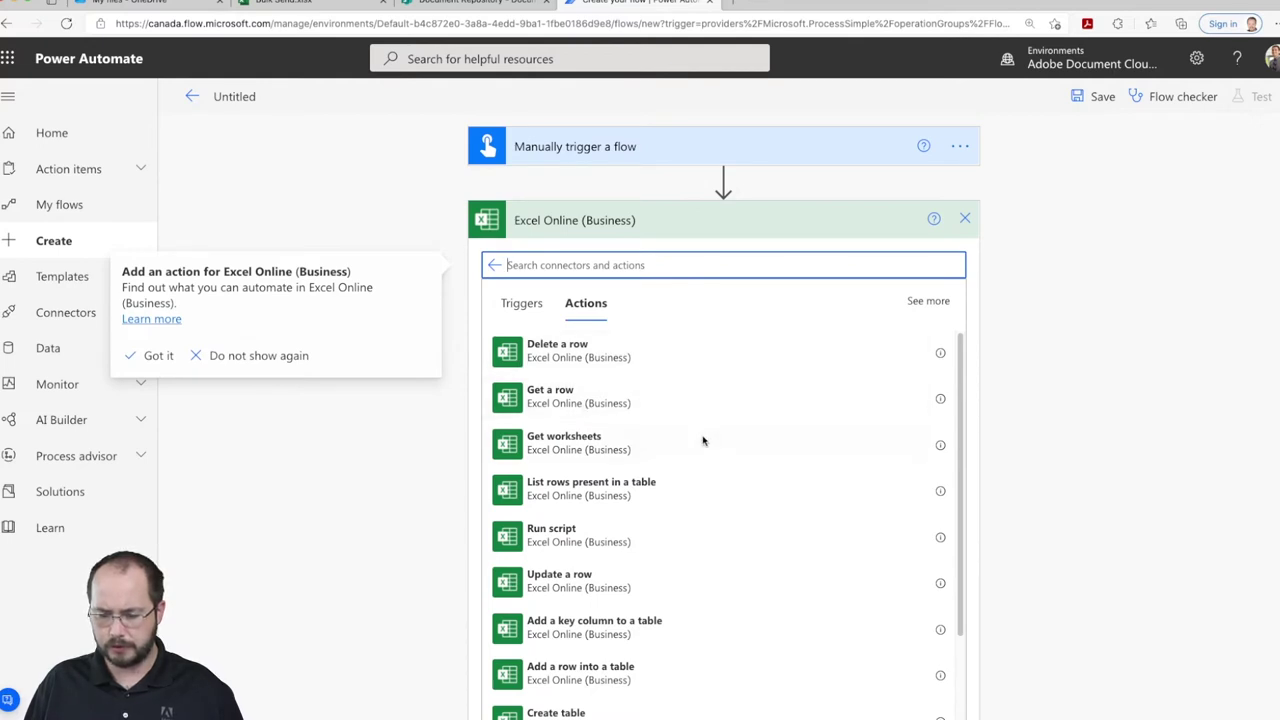
click(599, 488)
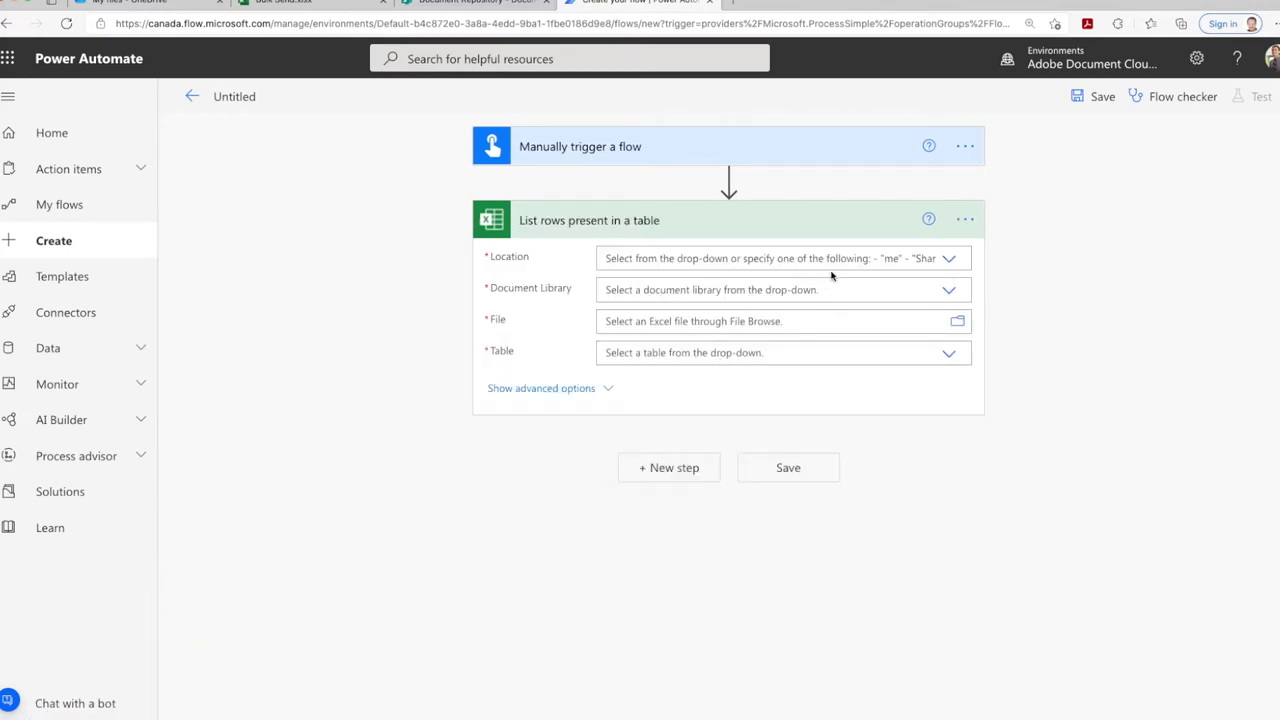
Step: Point it at OneDrive for Business, library OneDrive, file /Bulk Send.xlsx, table BulkSend
click(958, 263)
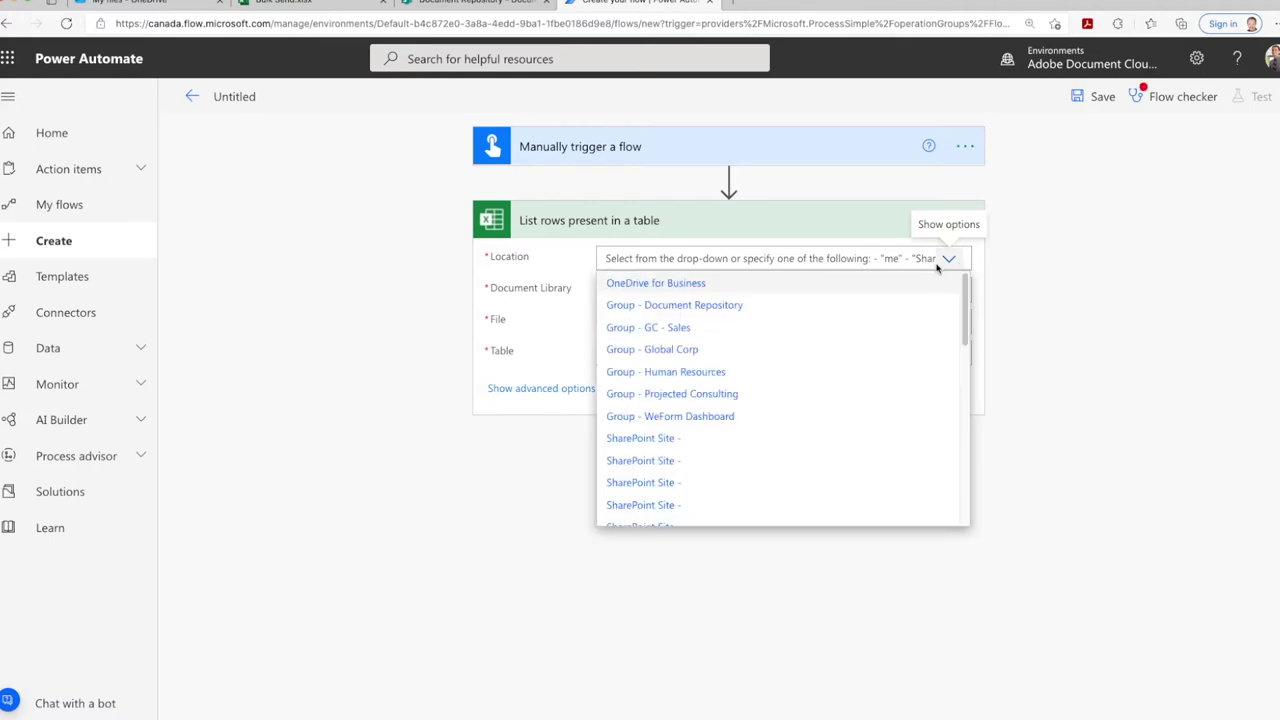
click(803, 283)
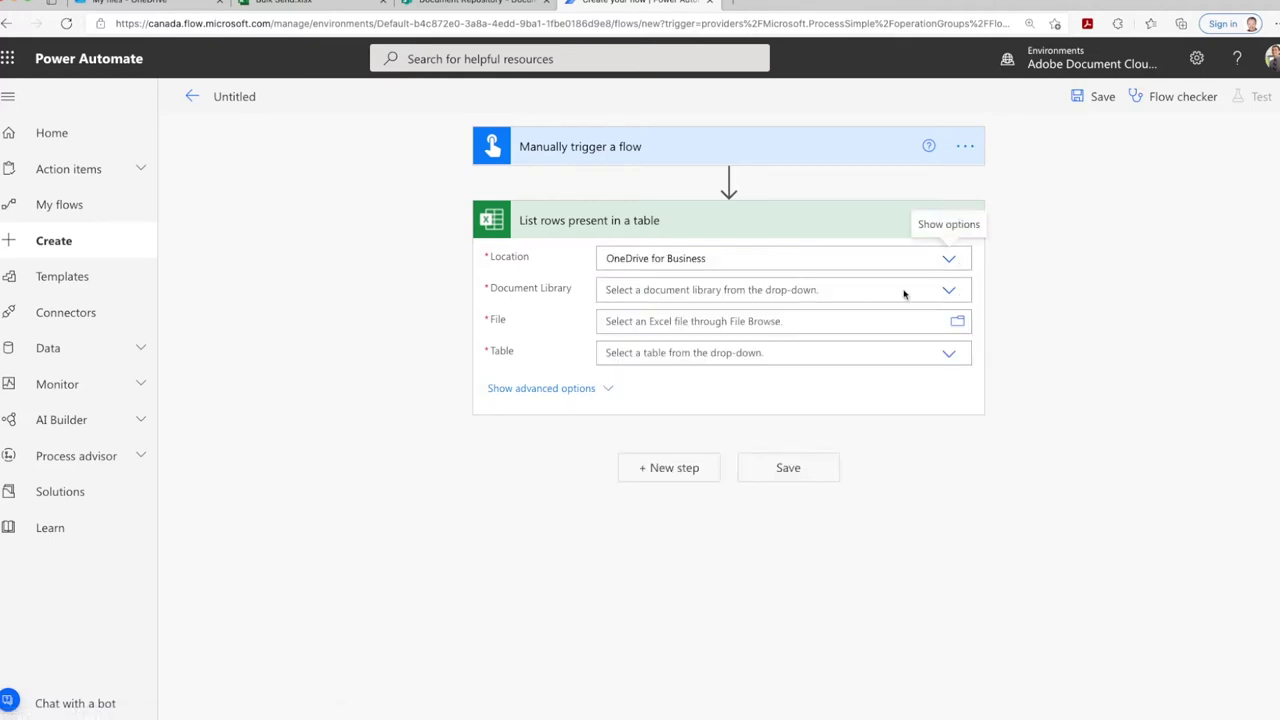
click(957, 290)
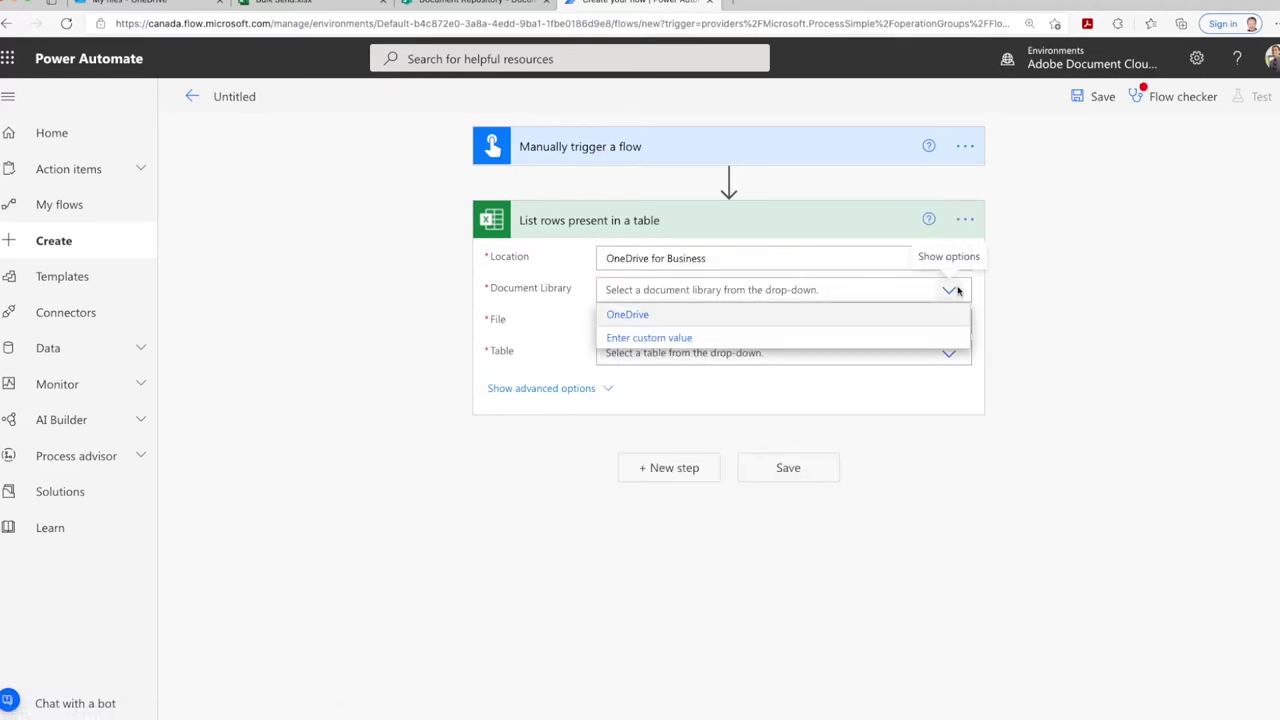
click(728, 316)
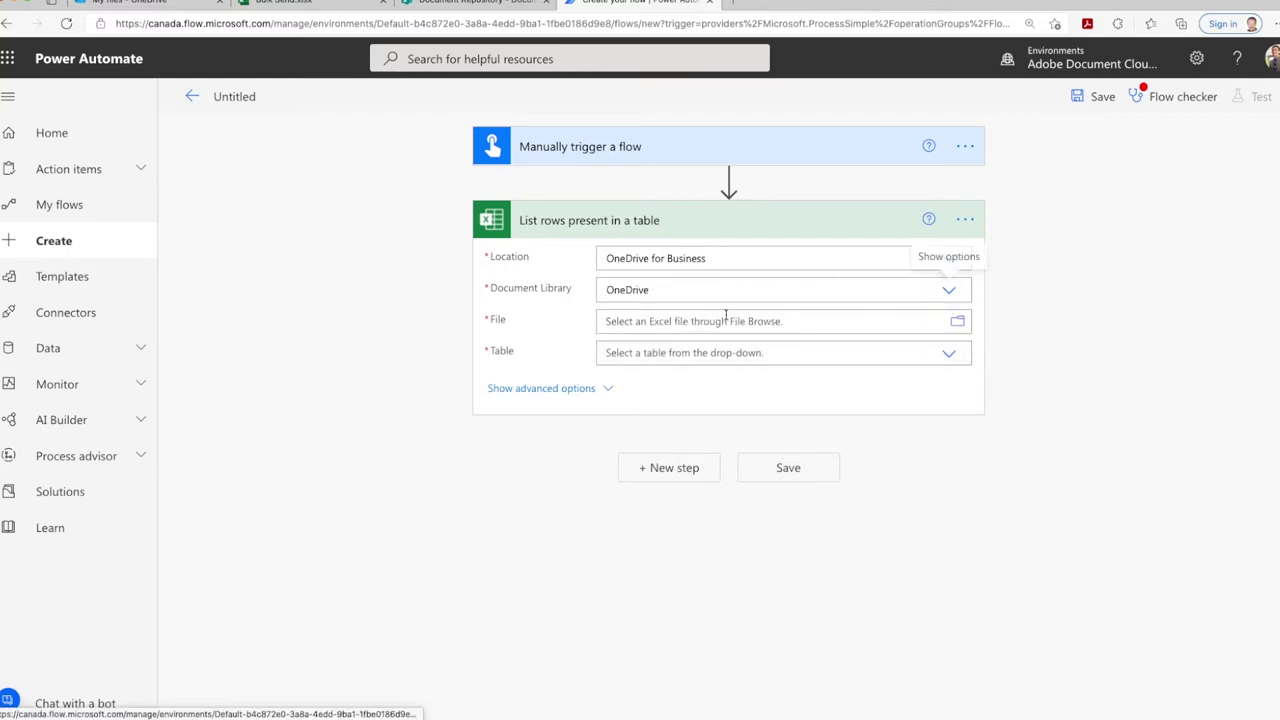
click(957, 321)
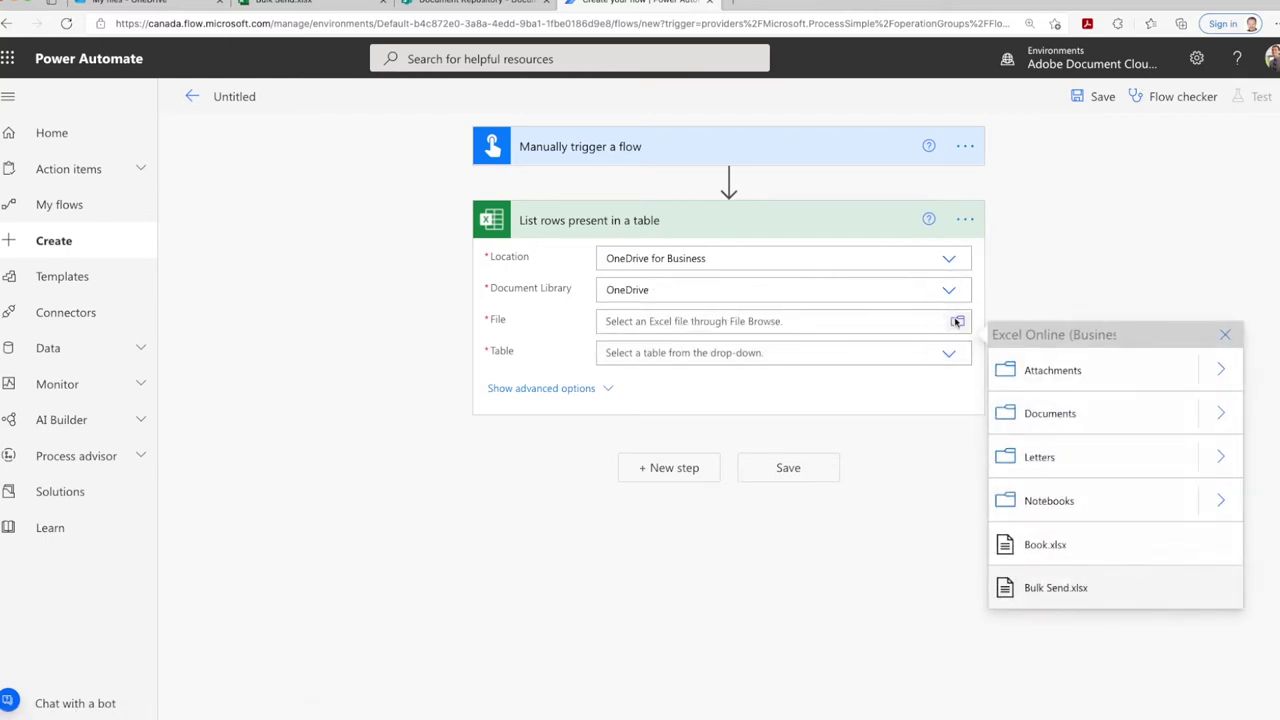
click(1061, 589)
click(936, 398)
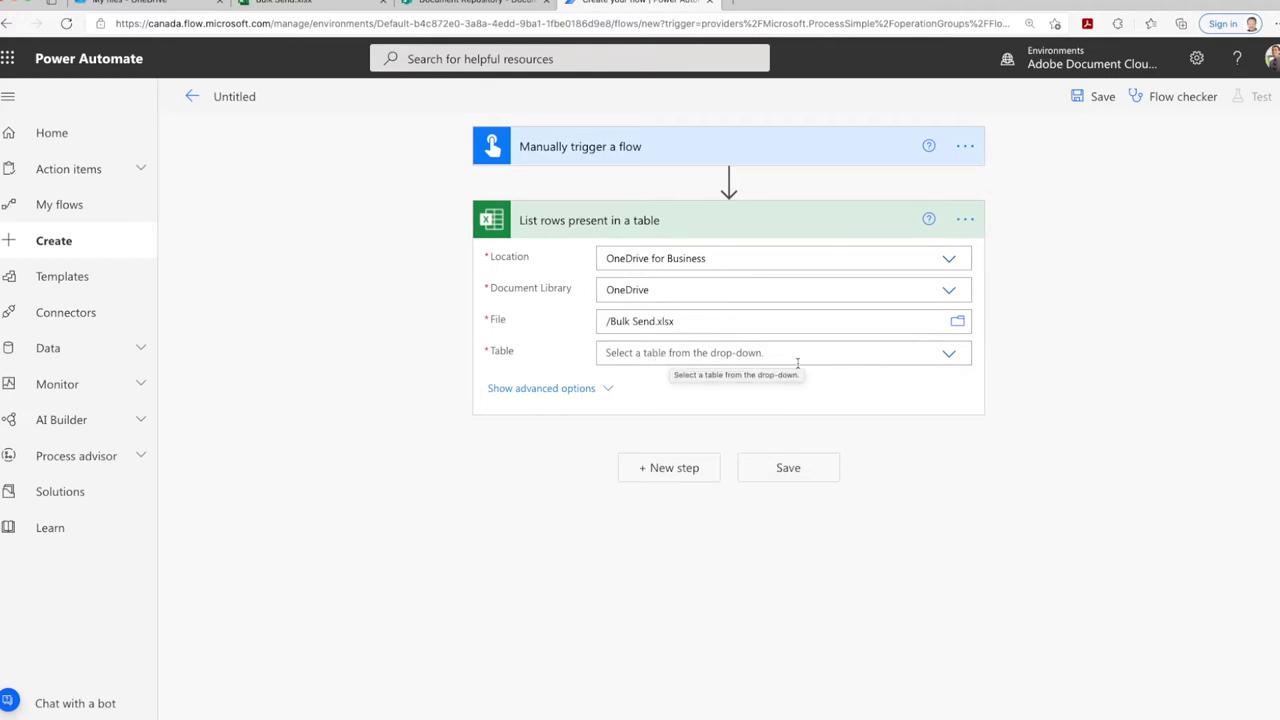
click(949, 353)
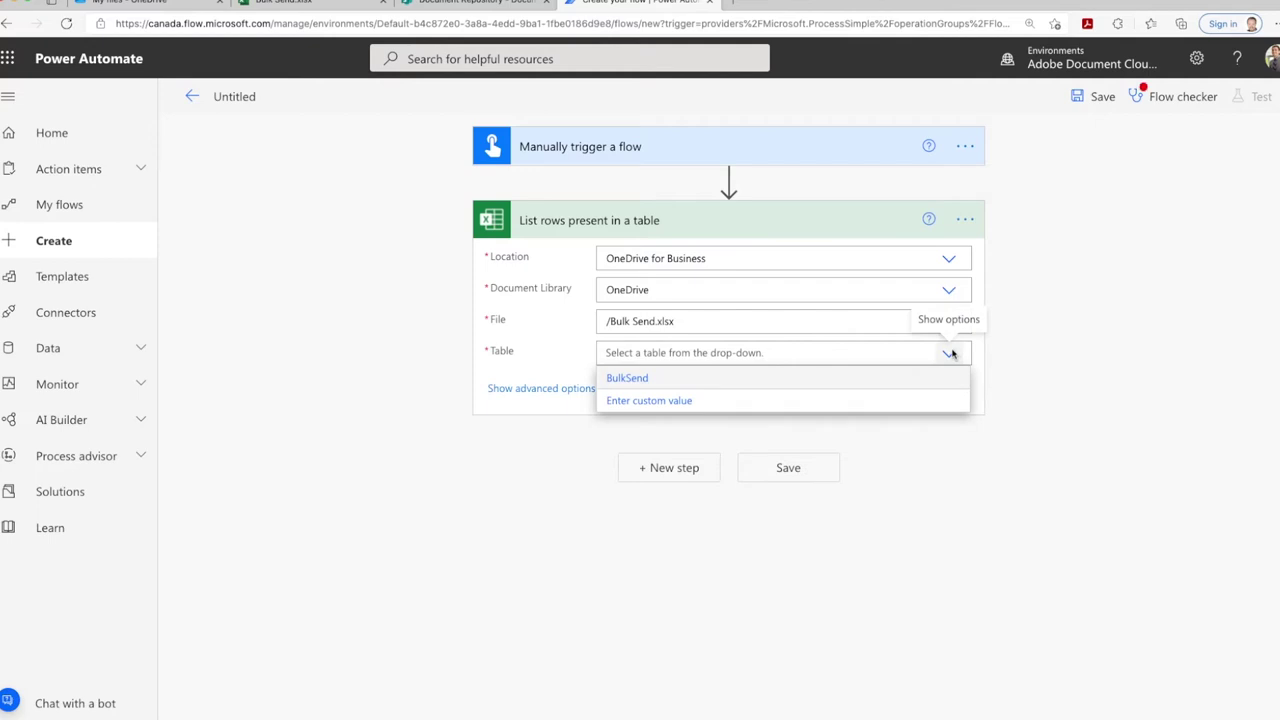
click(637, 379)
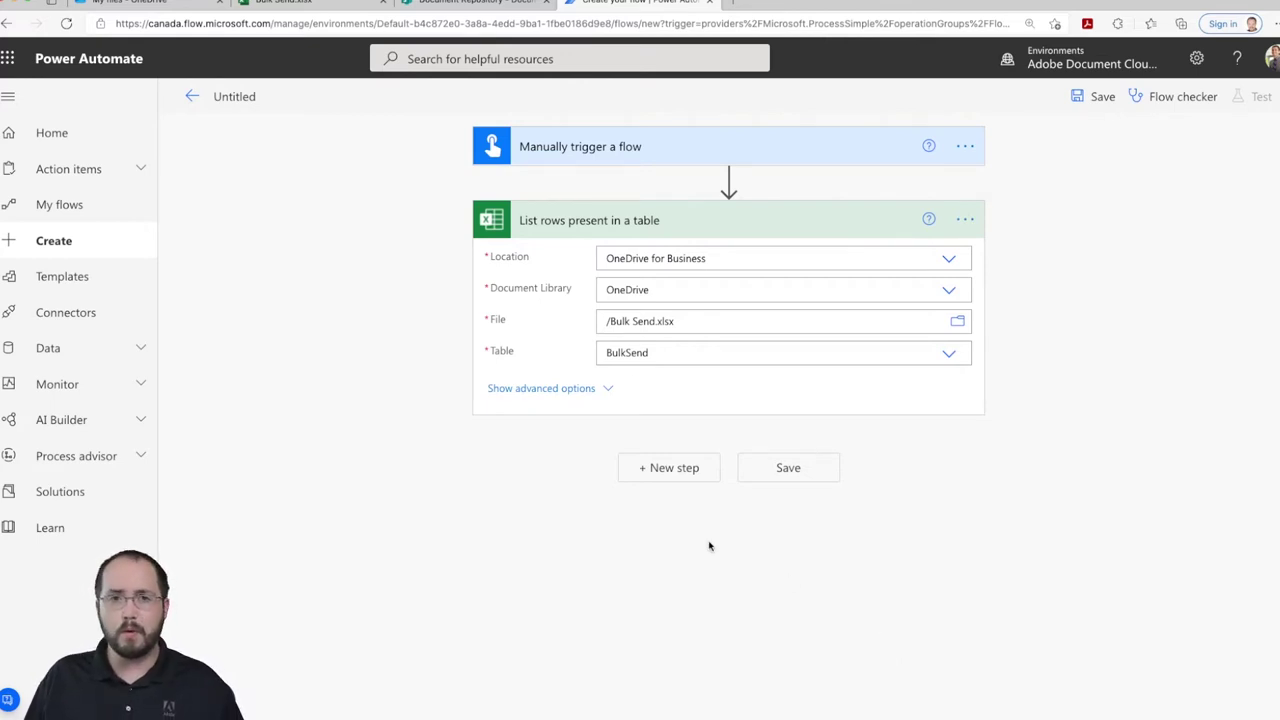
Step: Add an Initialize variable step named excelData of type Array
click(679, 478)
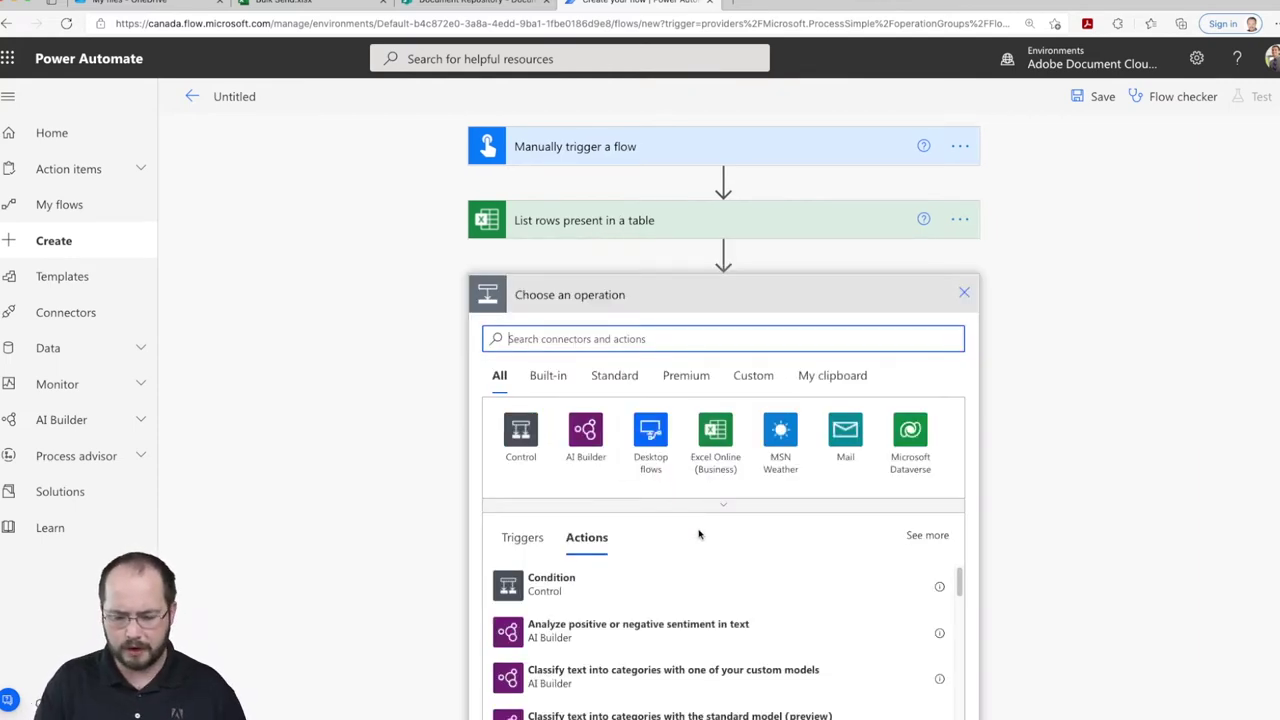
text(variable)
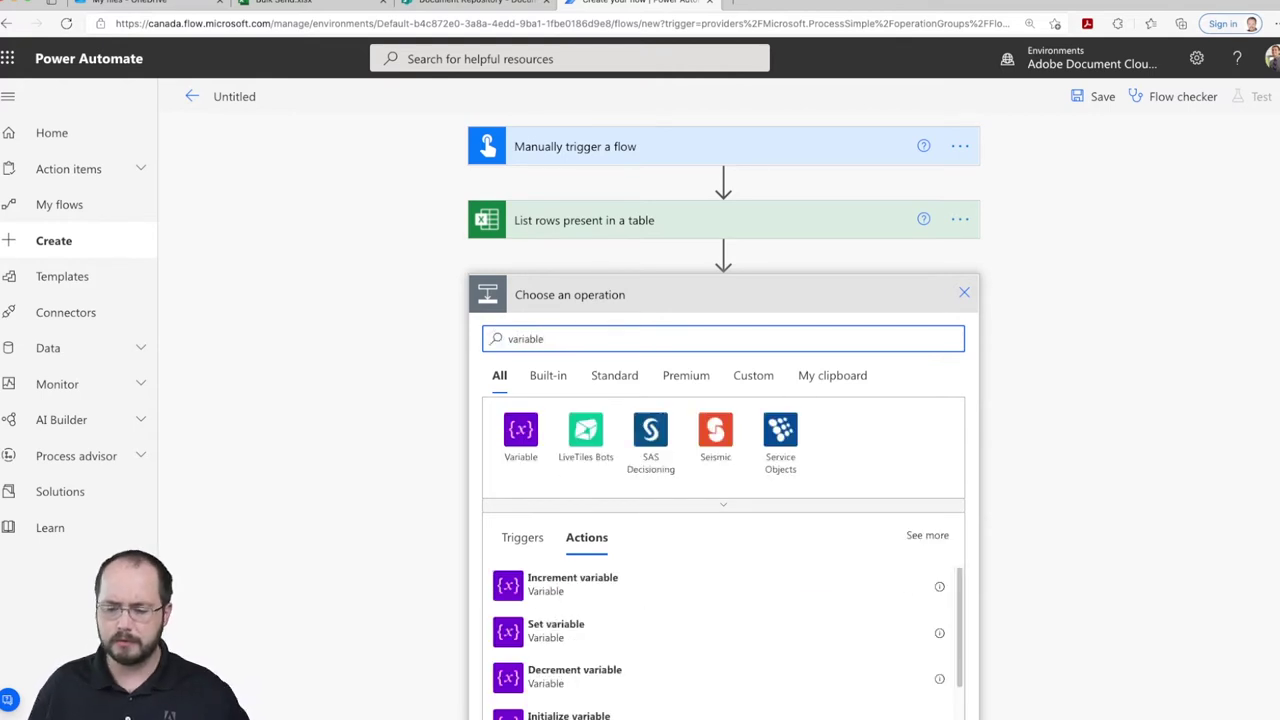
scroll(707, 632, down, 1)
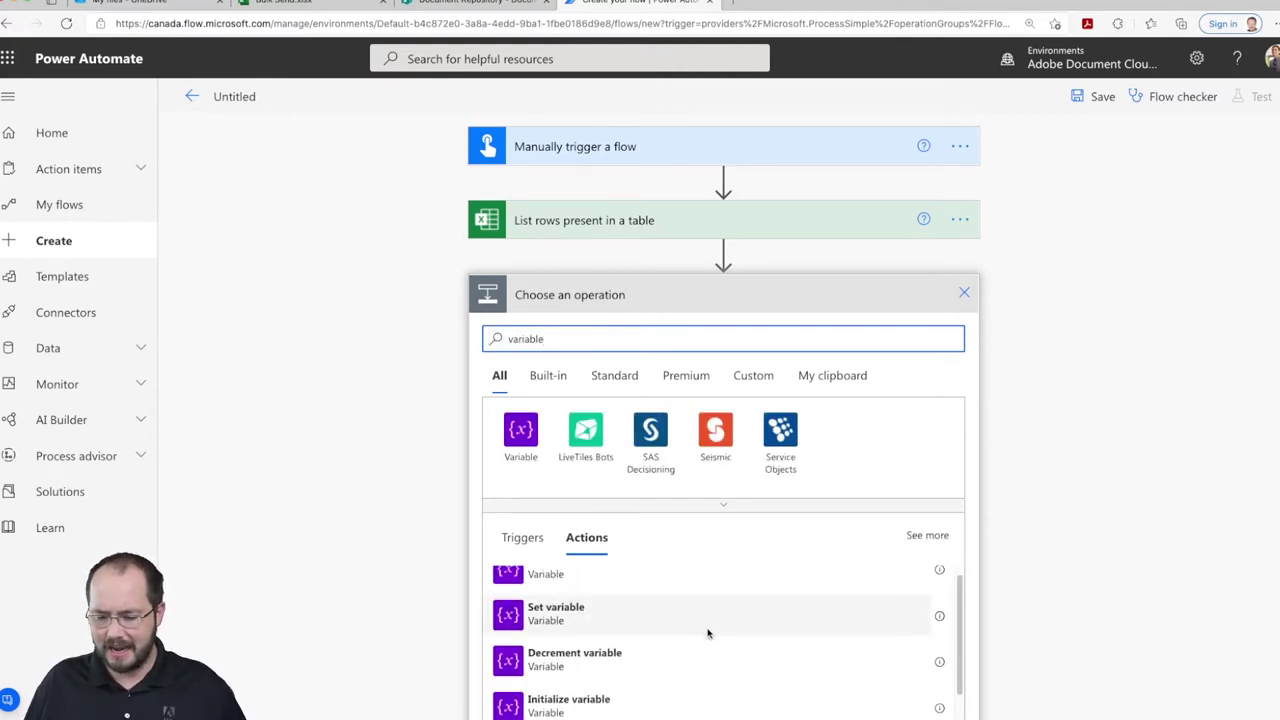
click(664, 692)
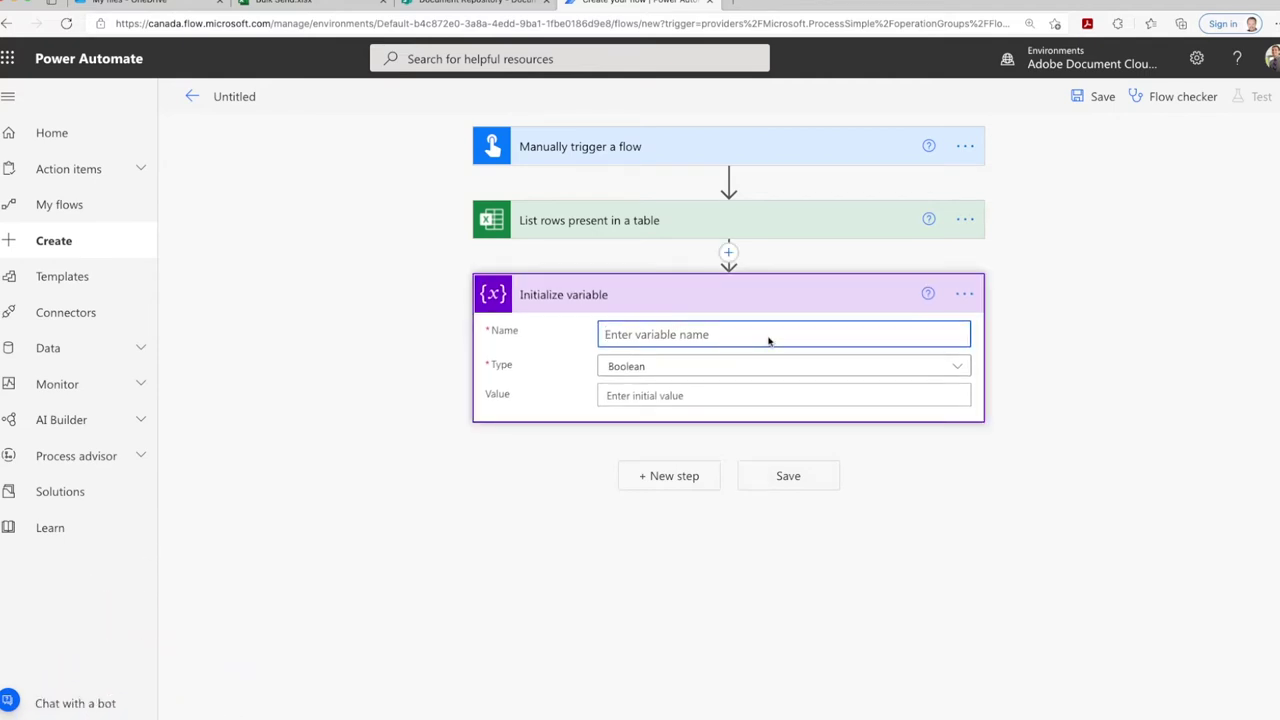
text(excelData)
click(786, 366)
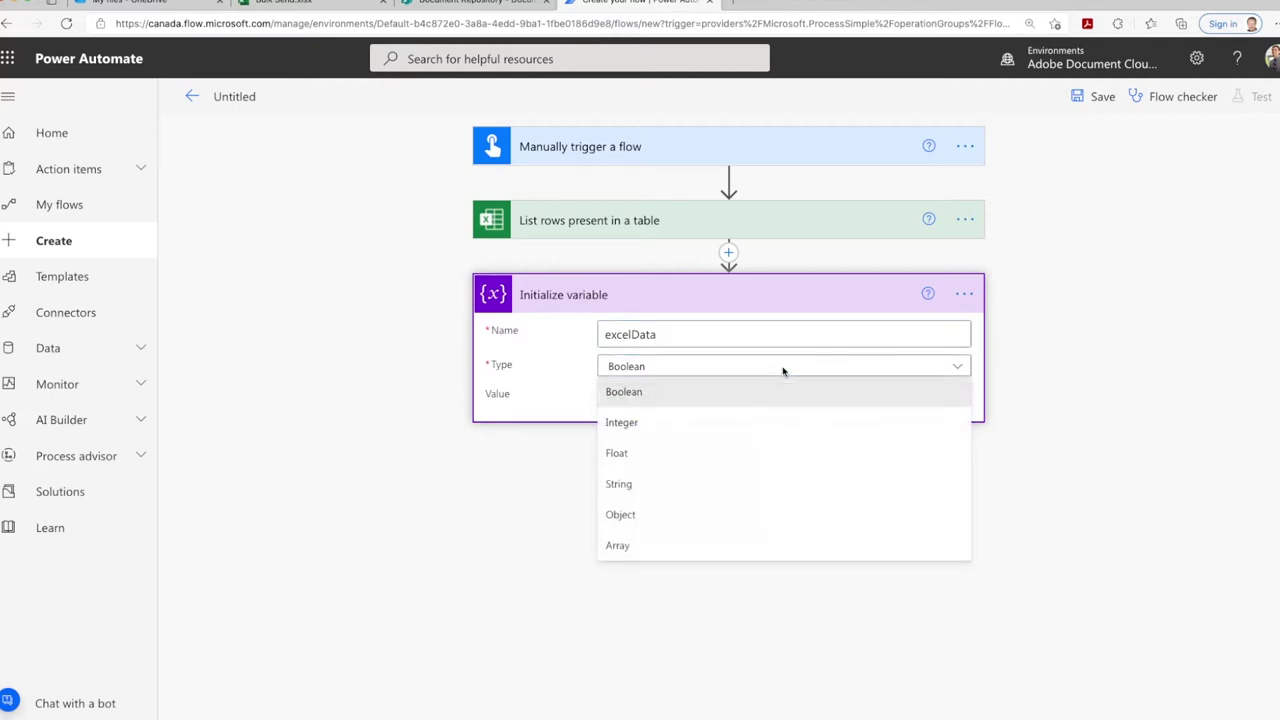
click(704, 542)
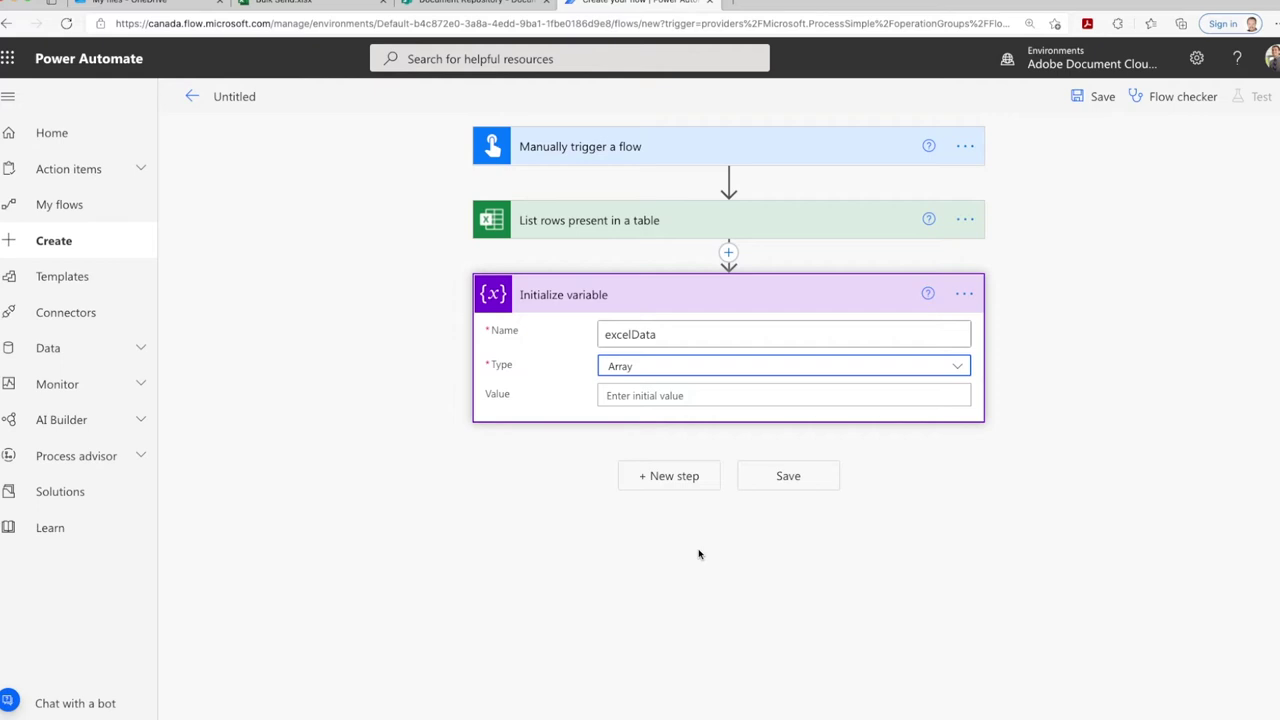
Step: Set excelData's value to the listed rows' value and title the flow 'Generate in Bulk Letters'
click(702, 399)
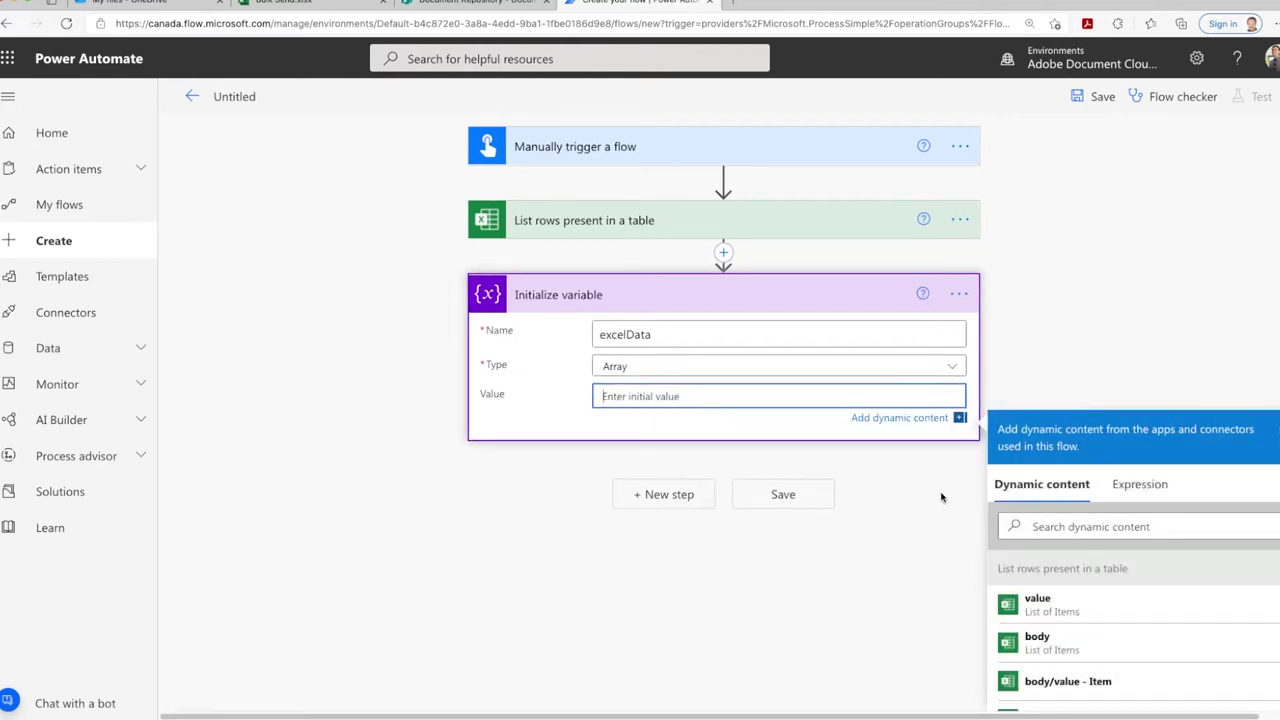
click(1064, 603)
click(1010, 338)
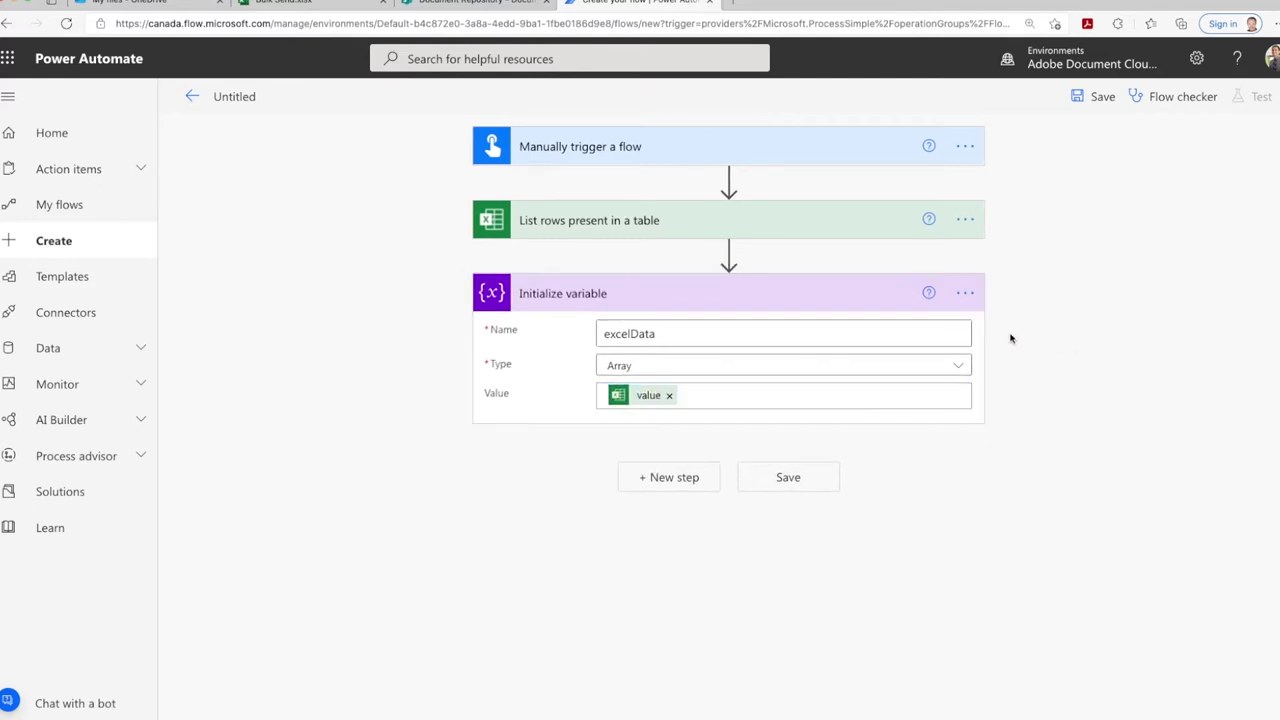
click(233, 96)
text(Generate in Bulk Letters)
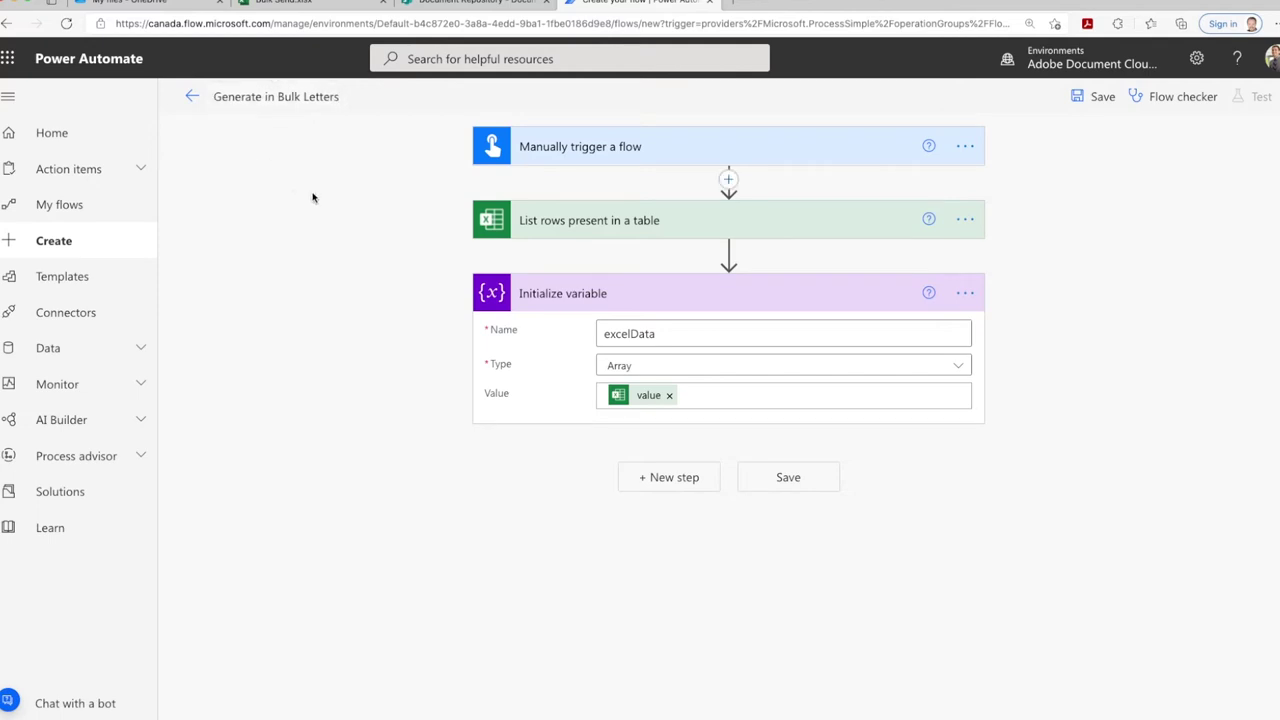
Step: Save the flow and run a manual test of it
click(1093, 104)
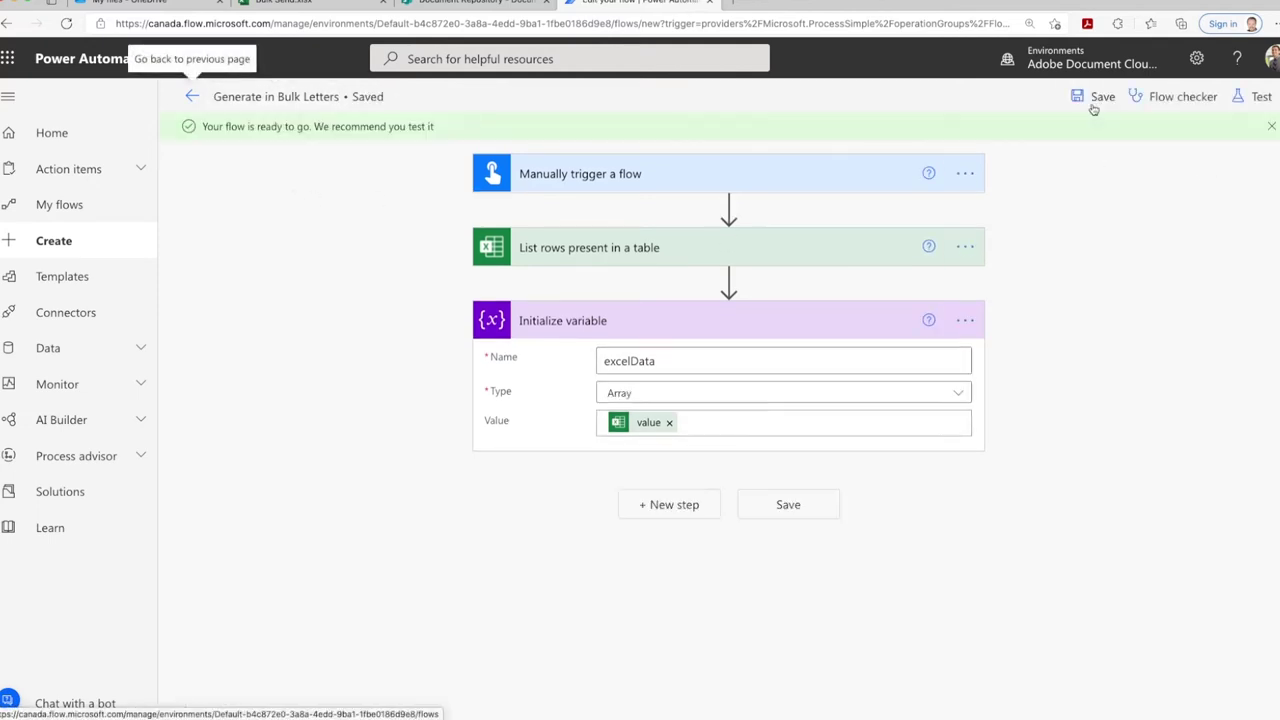
click(1252, 97)
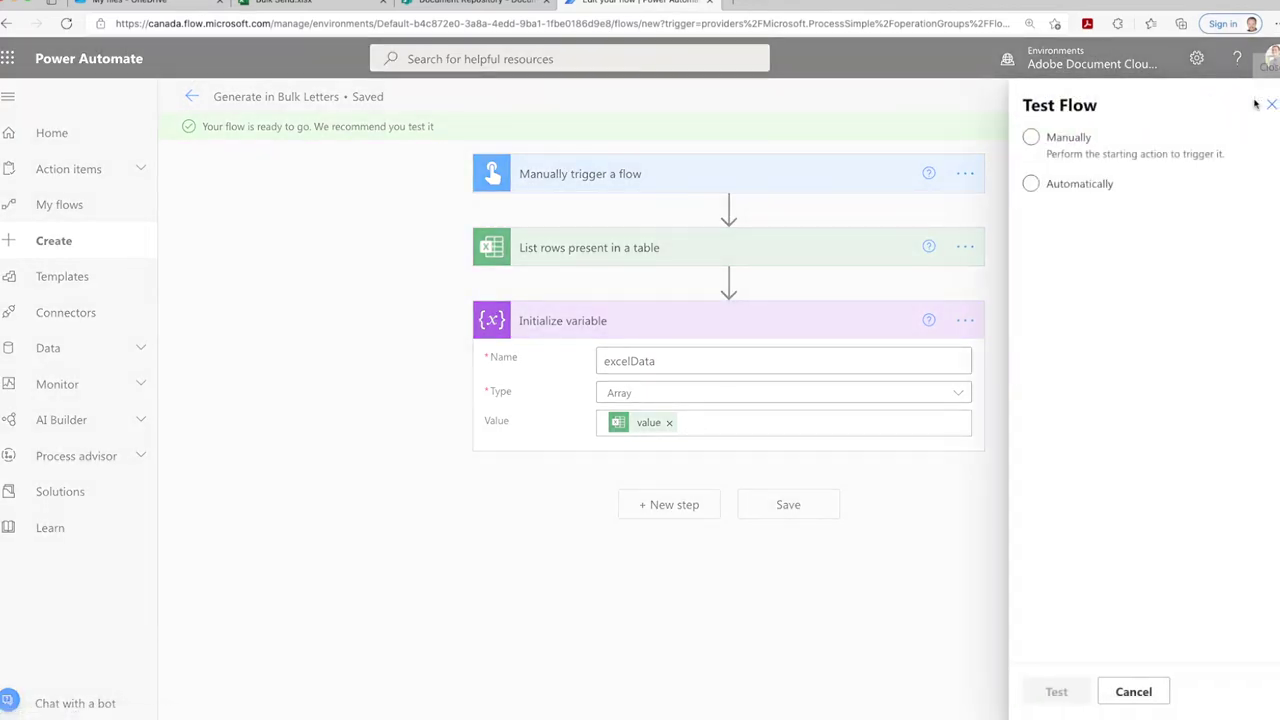
click(1062, 145)
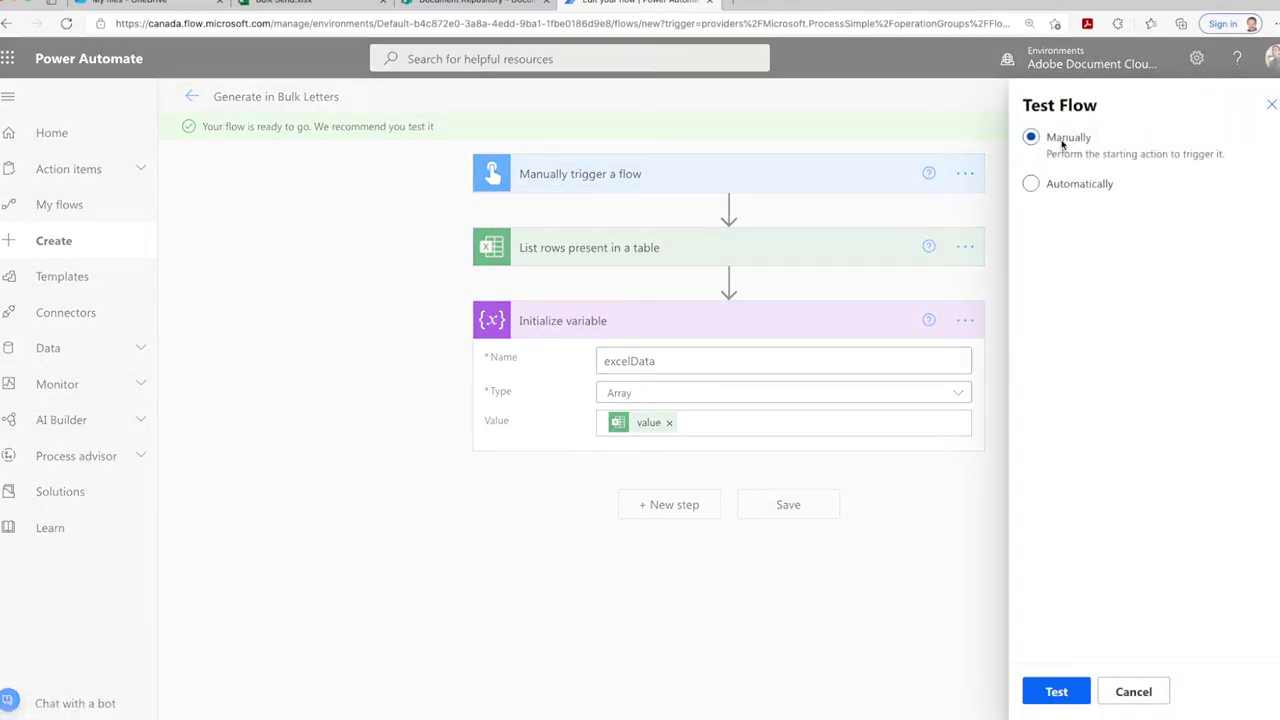
click(1066, 692)
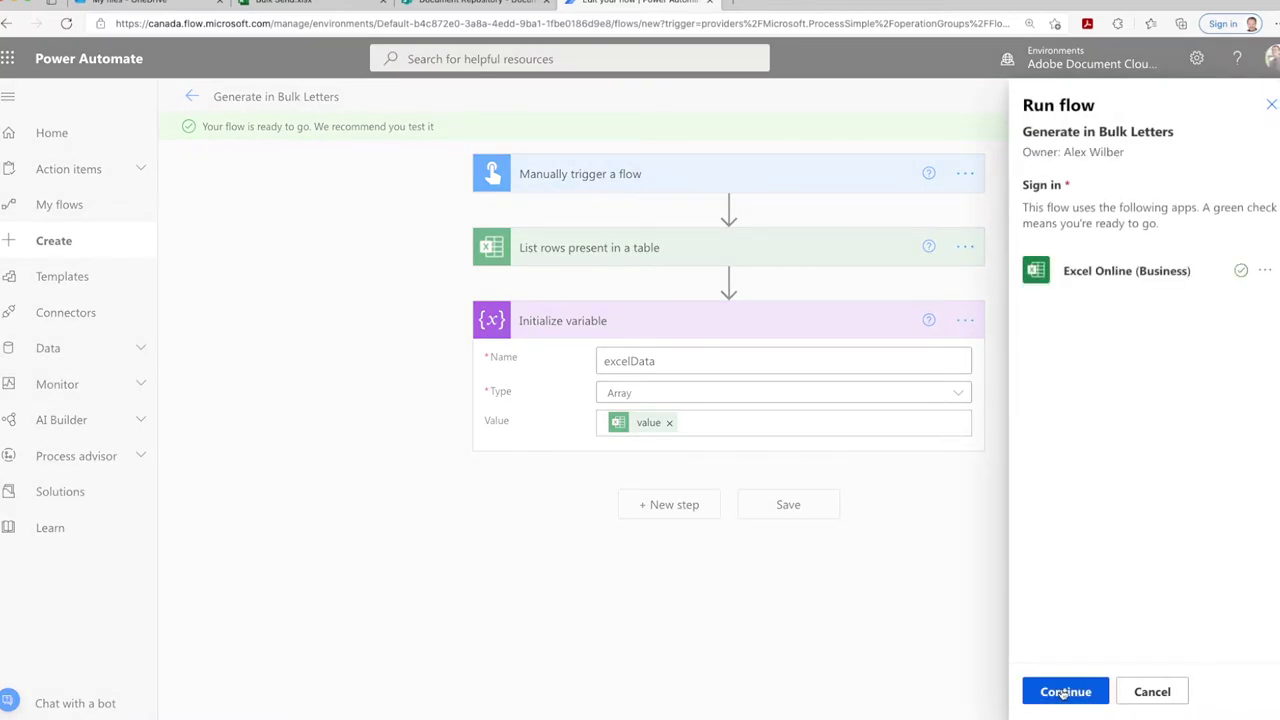
click(1064, 692)
click(1064, 692)
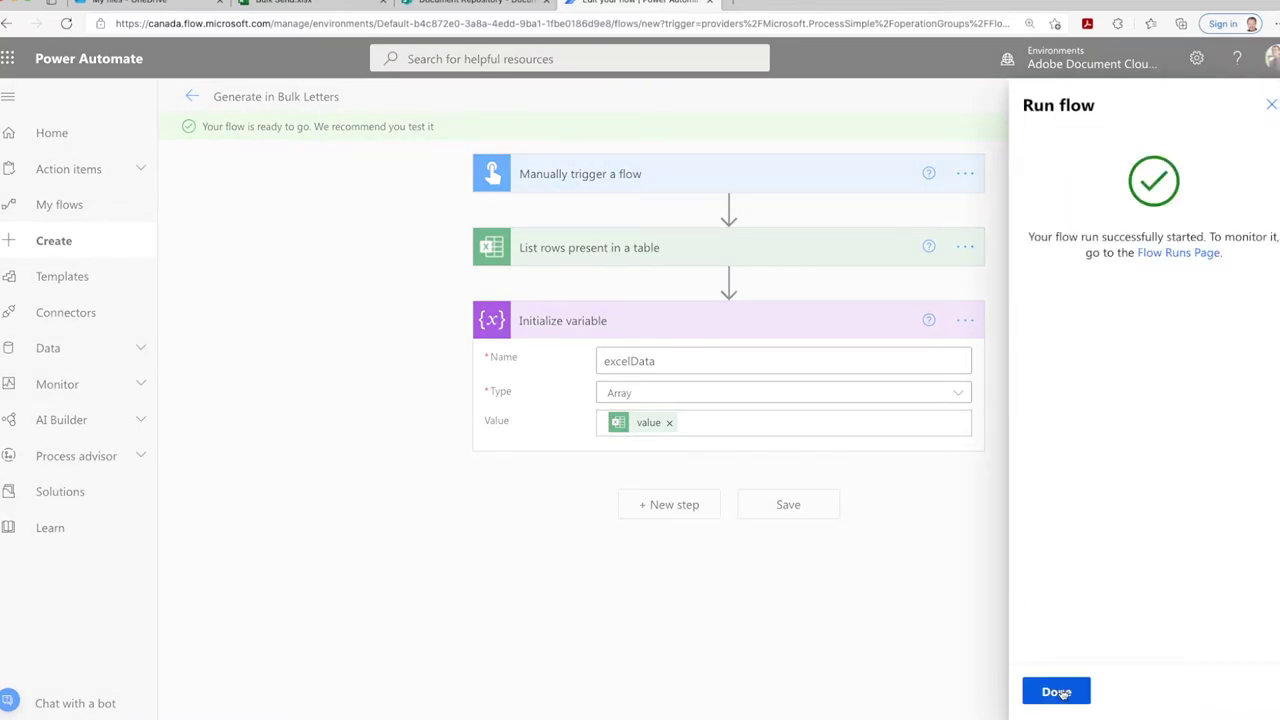
click(1058, 692)
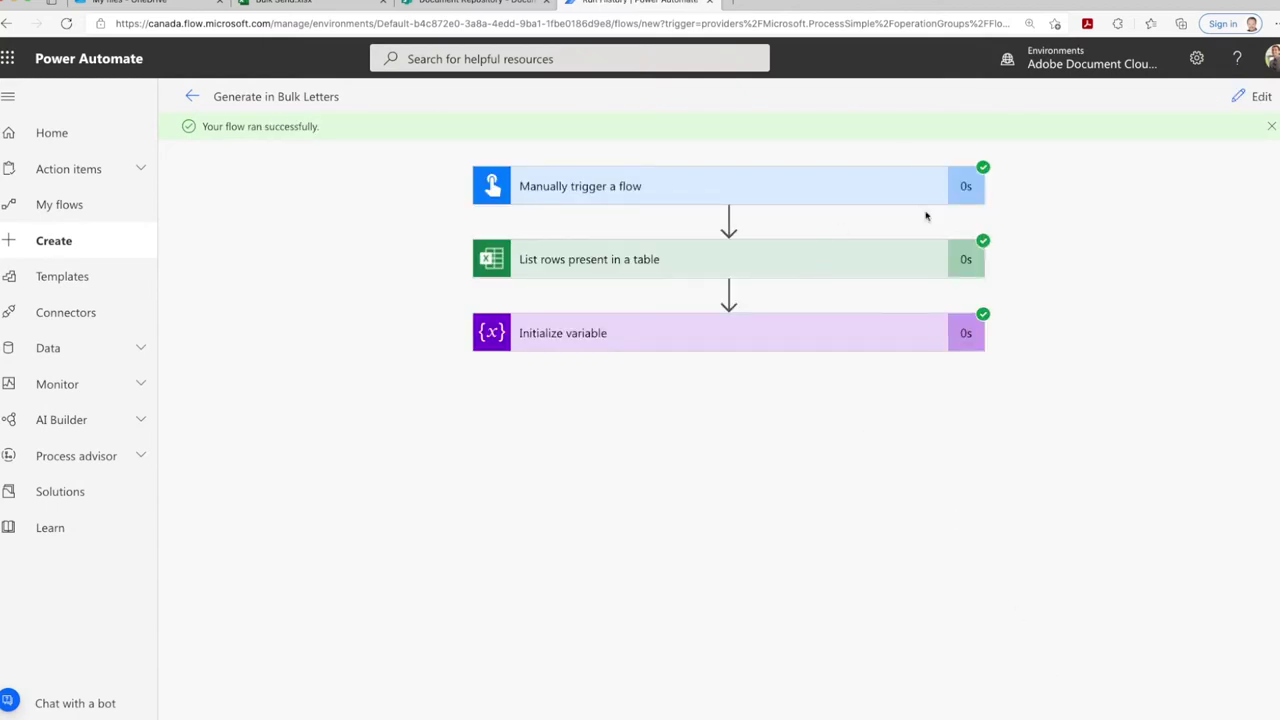
Step: Select and copy the first employee record's JSON from the excelData run inputs, then switch windows
click(911, 325)
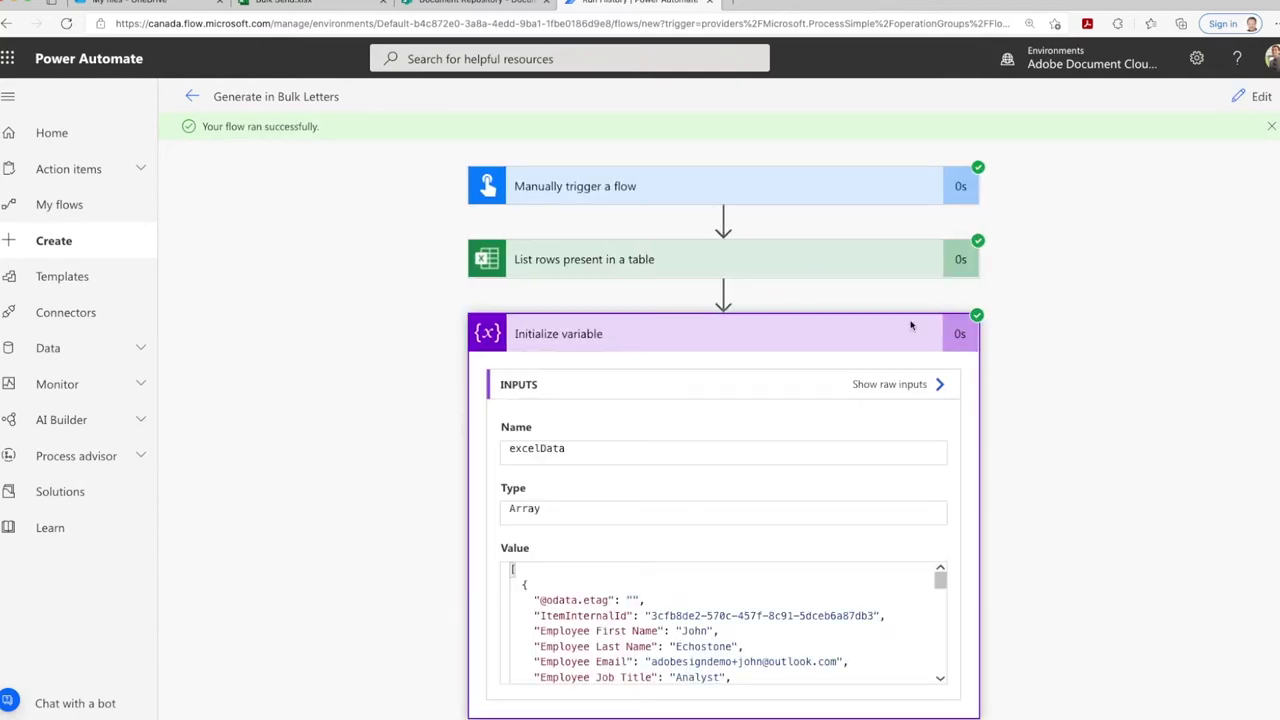
scroll(1050, 428, down, 1)
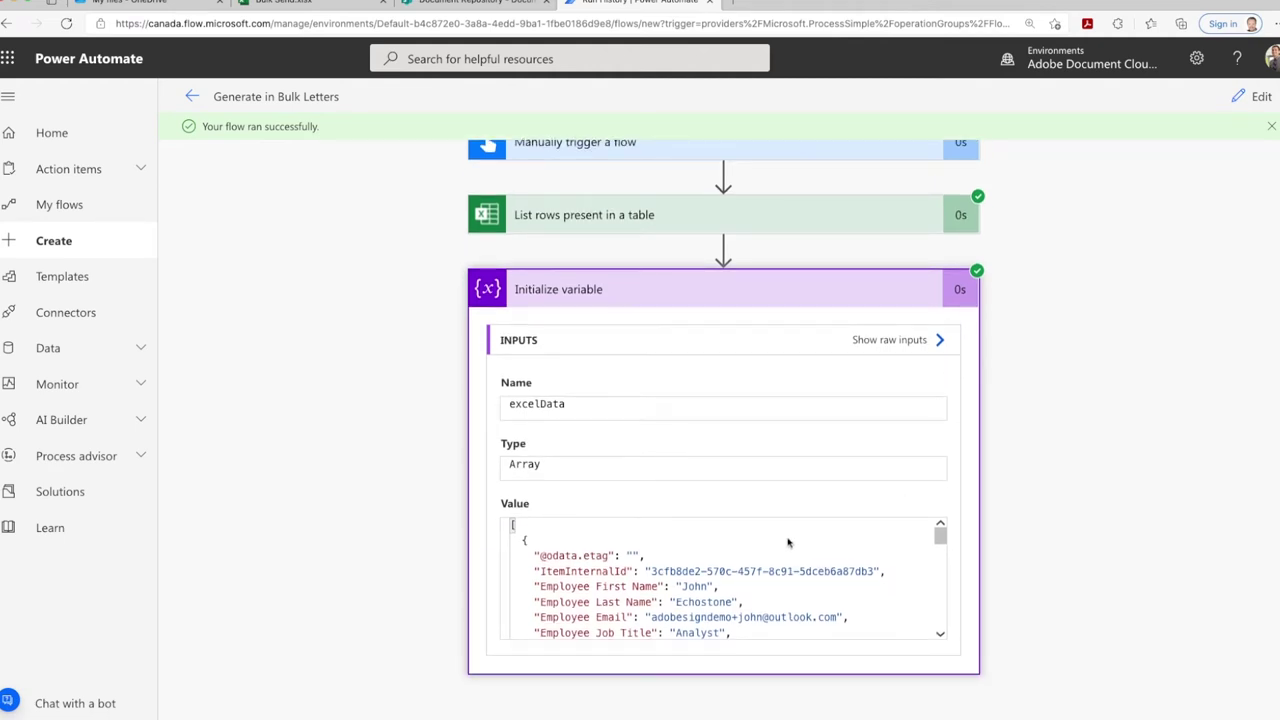
scroll(788, 543, down, 10)
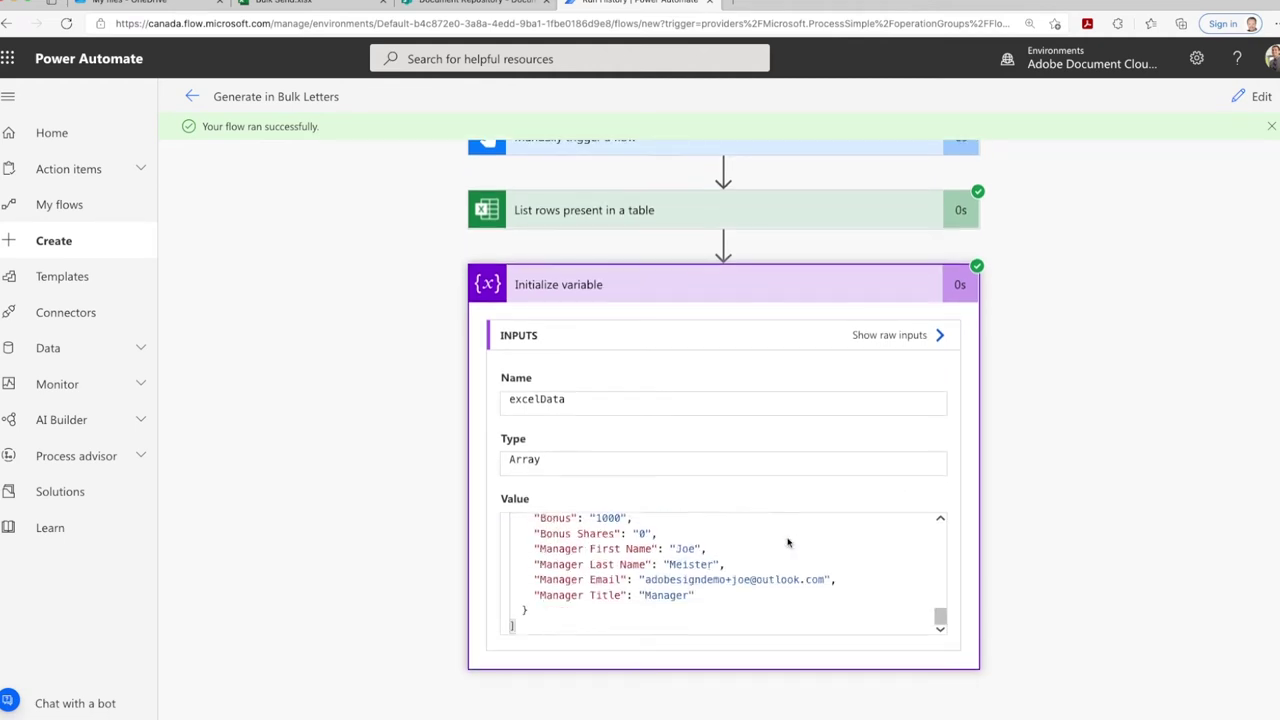
scroll(791, 606, up, 8)
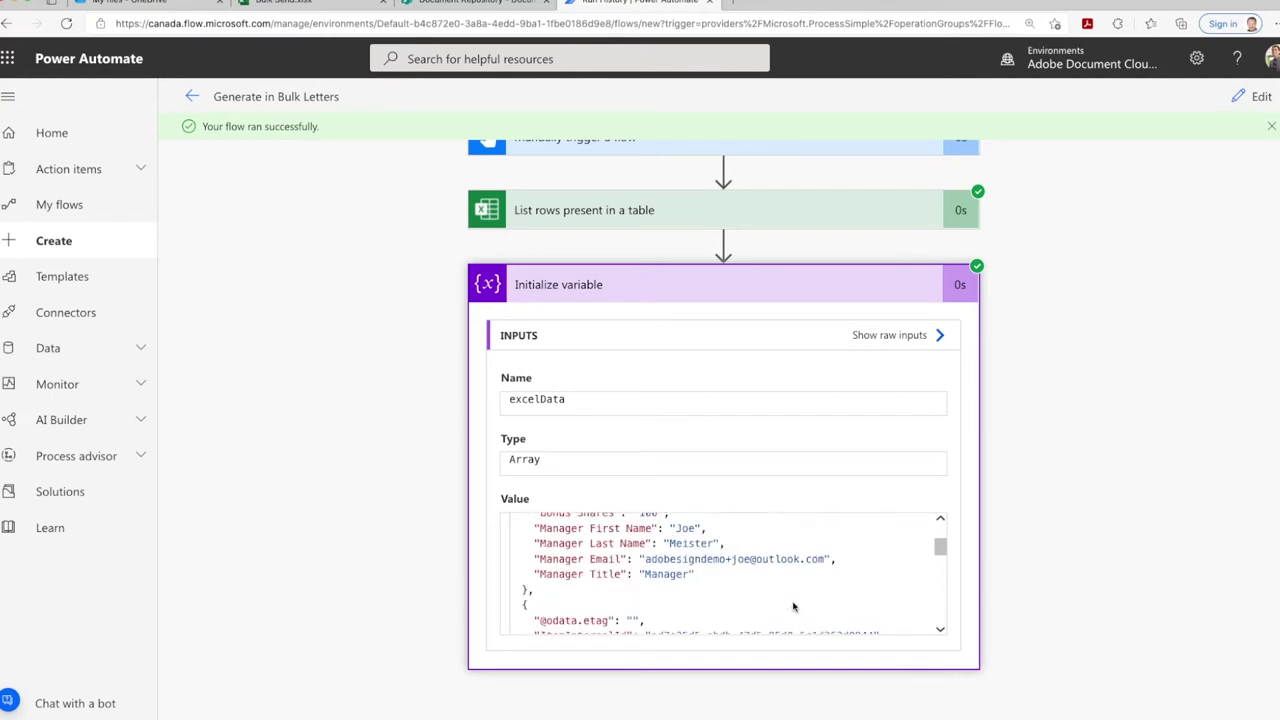
scroll(793, 606, up, 5)
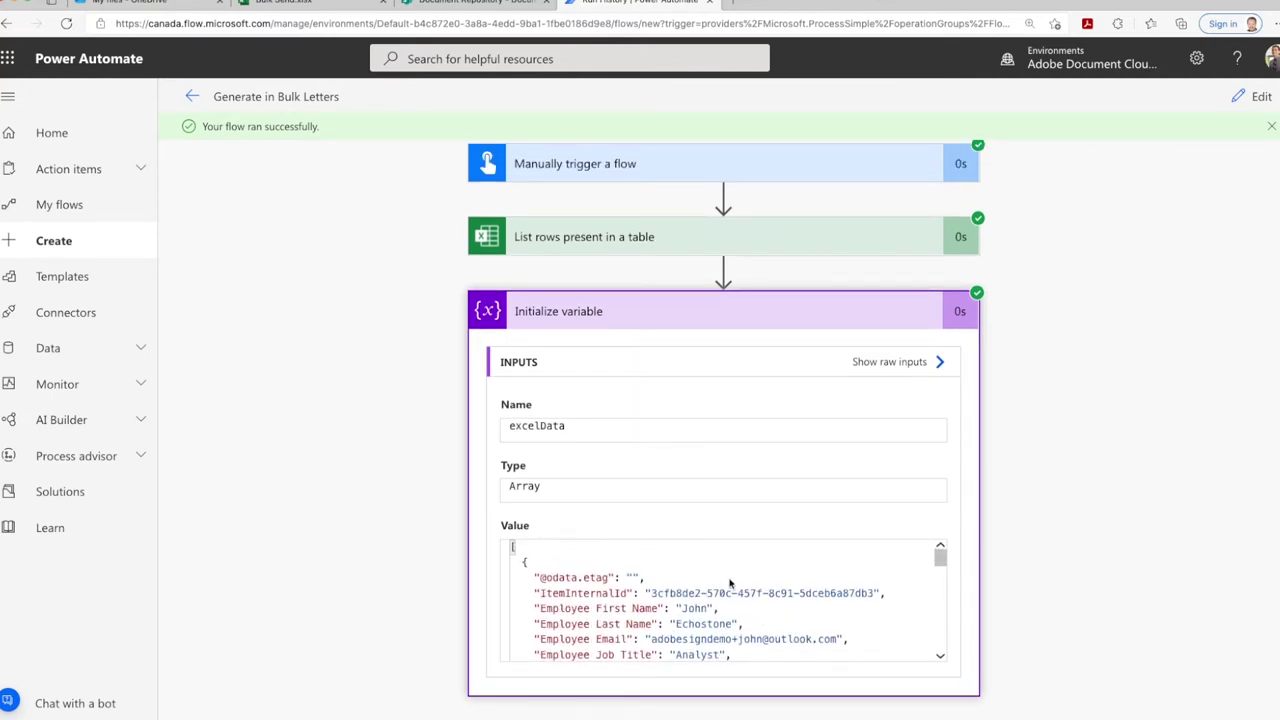
scroll(732, 584, down, 2)
scroll(732, 584, down, 4)
scroll(732, 584, up, 5)
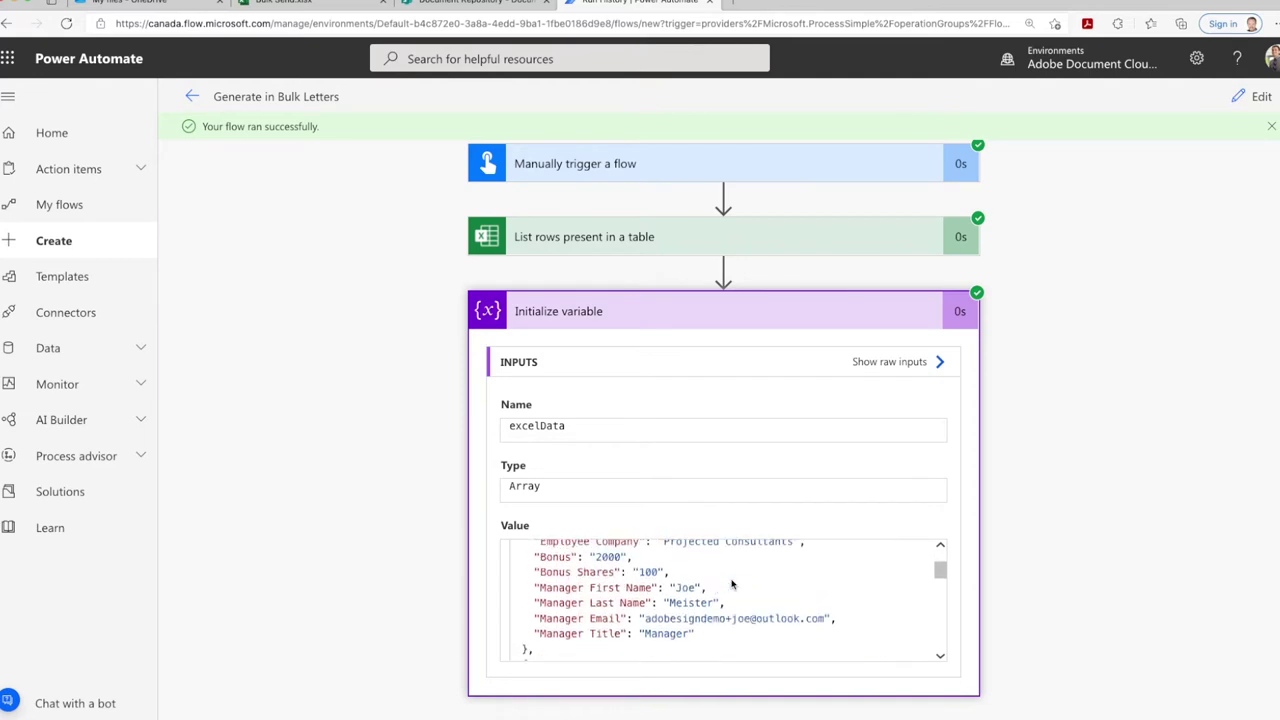
scroll(732, 584, up, 1)
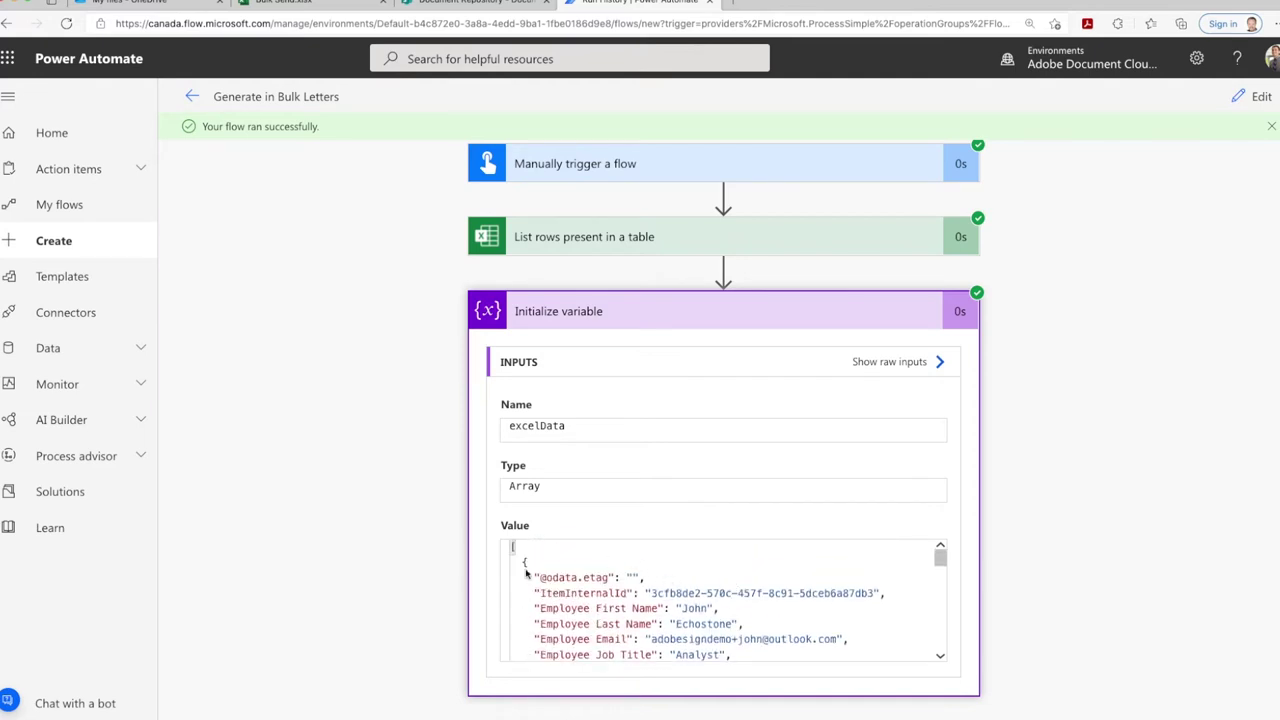
mouse_move(524, 564)
mouse_down()
mouse_move(530, 598)
mouse_move(522, 563)
mouse_up()
drag(518, 557, 525, 565)
scroll(522, 564, down, 3)
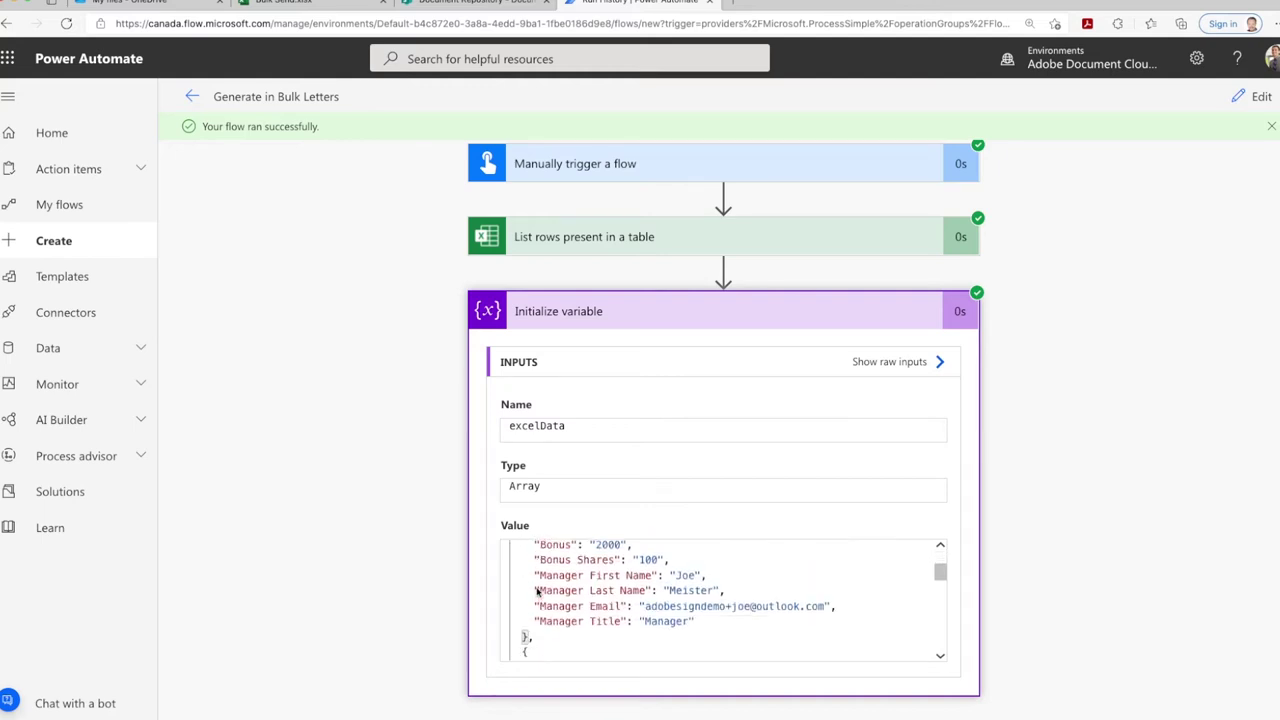
shift+click(527, 637)
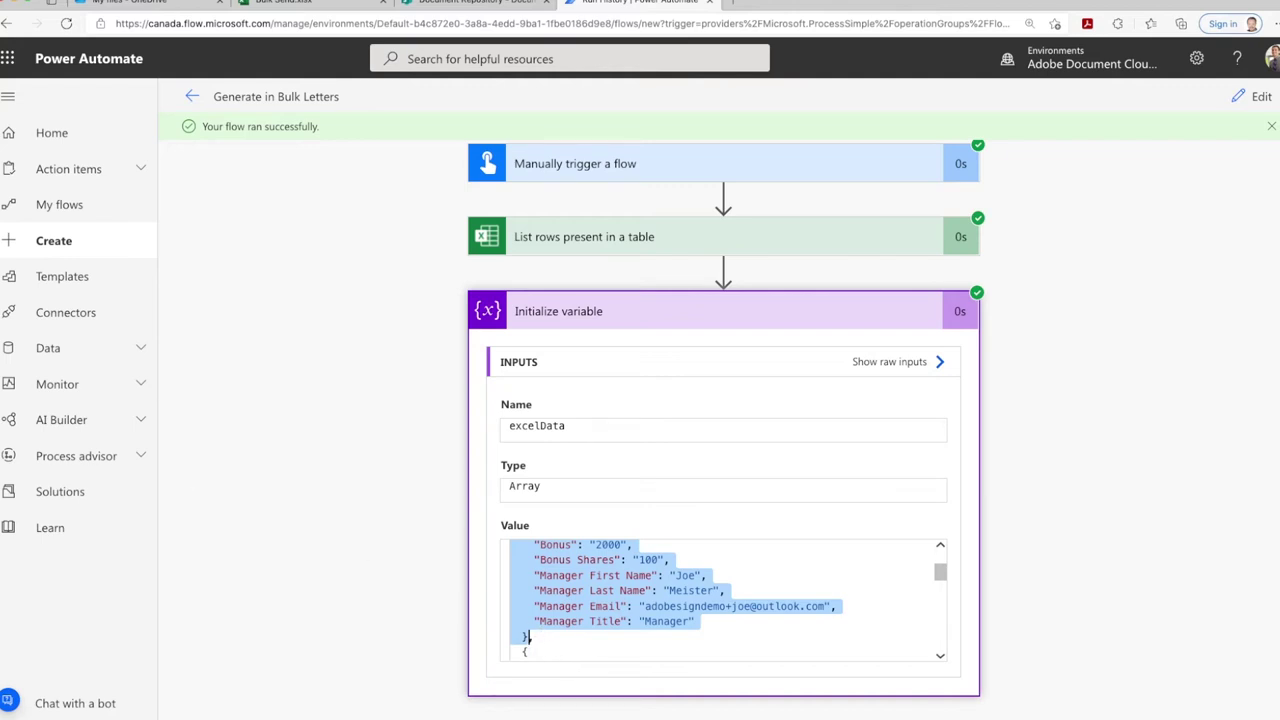
key(super+Tab)
Step: Search AppSource for 'adobe document' and open the Adobe Document Generation listing
key(ctrl+t)
text(appso)
key(Return)
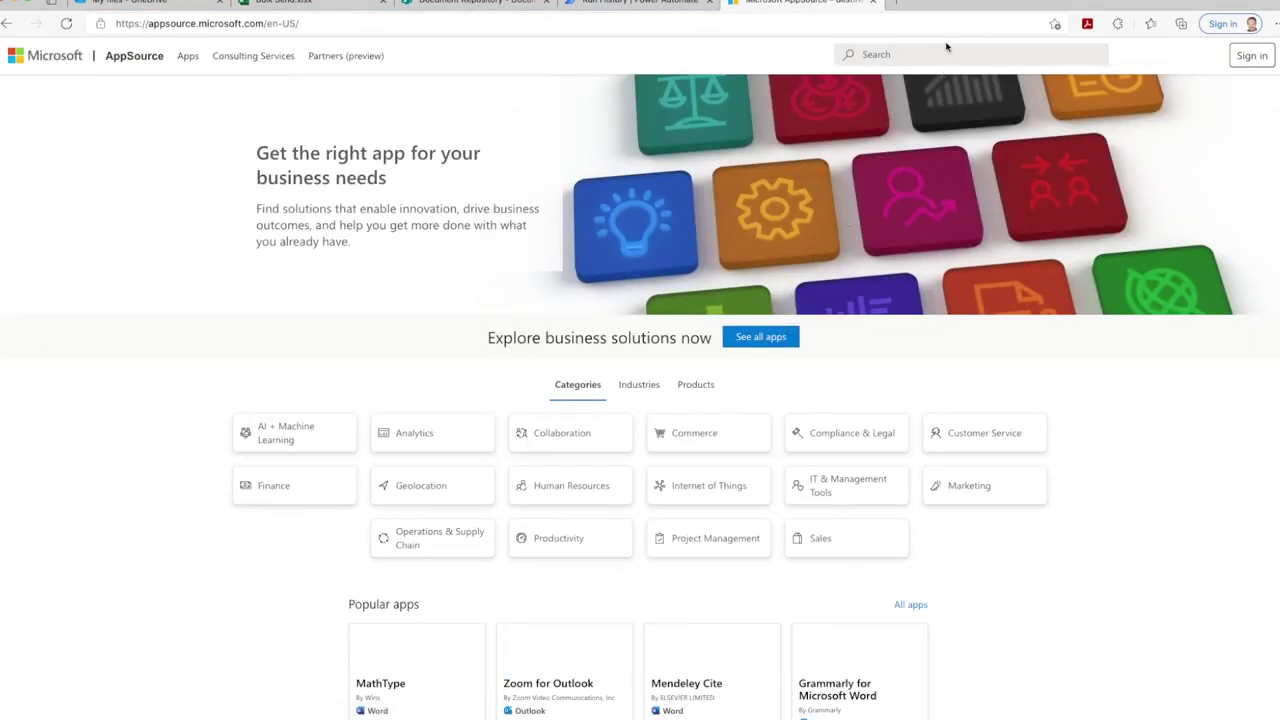
click(946, 52)
text(adobe d)
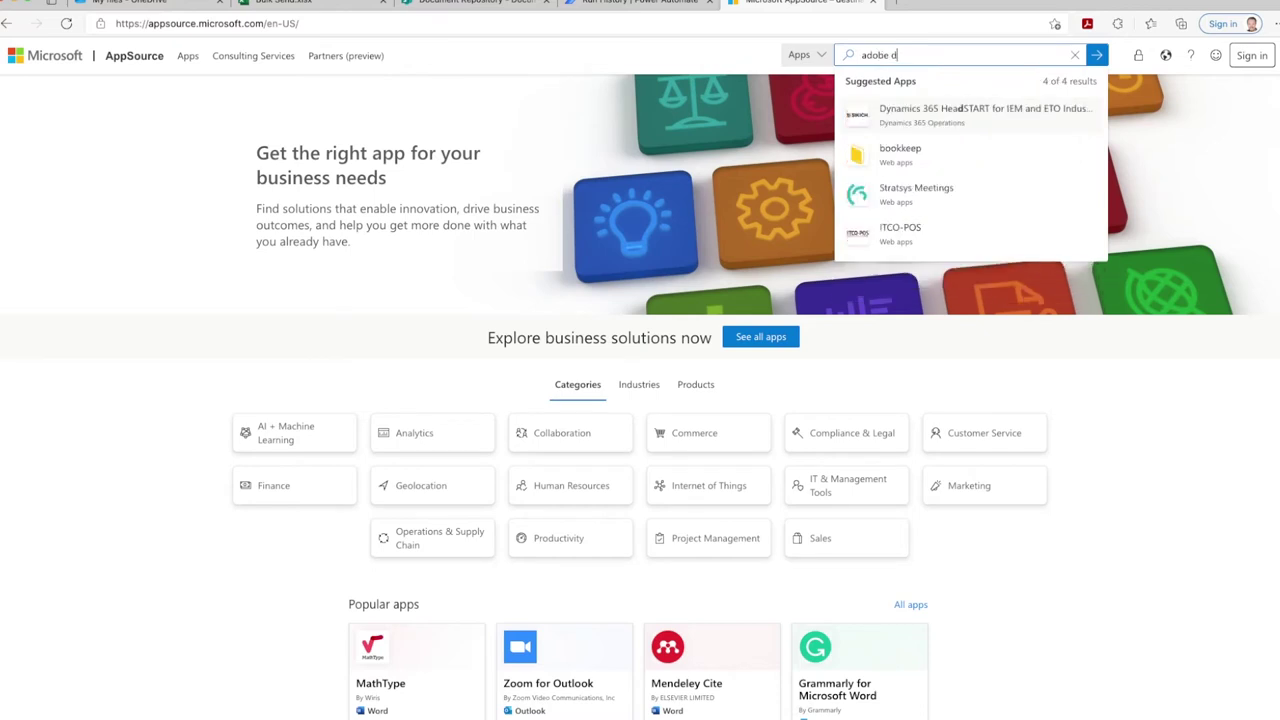
text(ocument)
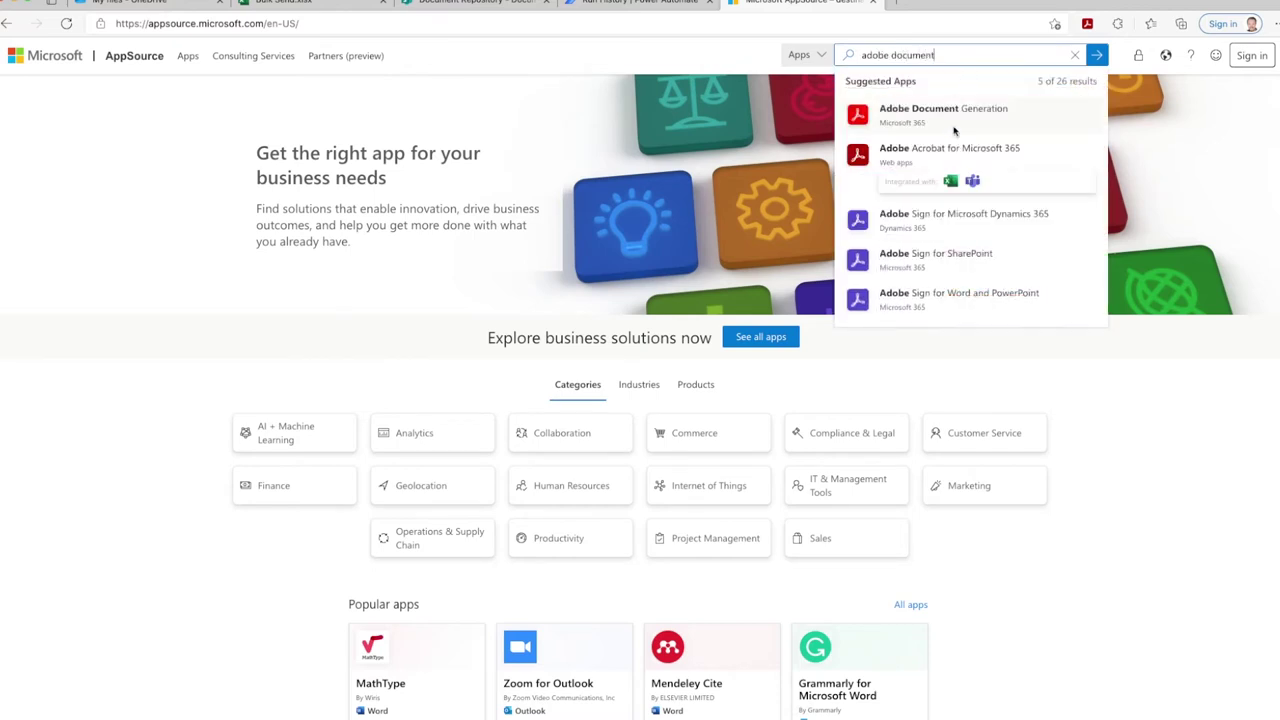
click(954, 125)
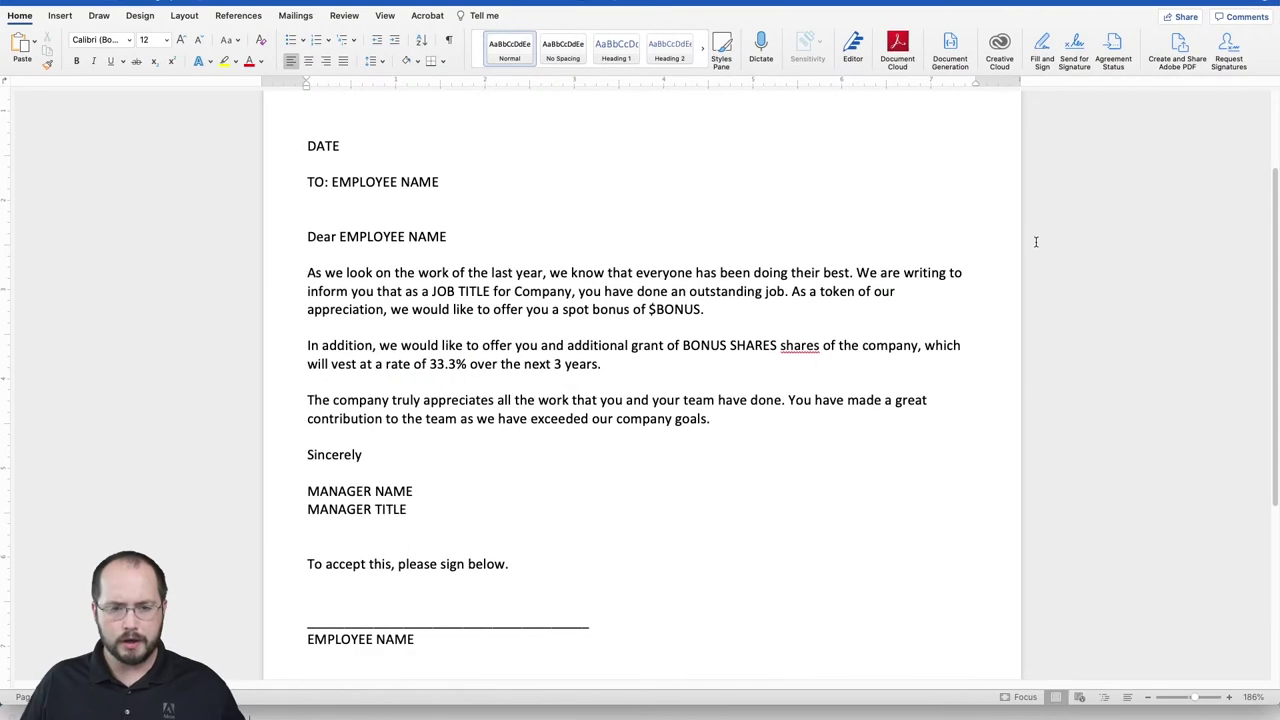
Step: Paste the copied employee JSON into the add-in and generate text tags, reviewing the tag list
click(955, 52)
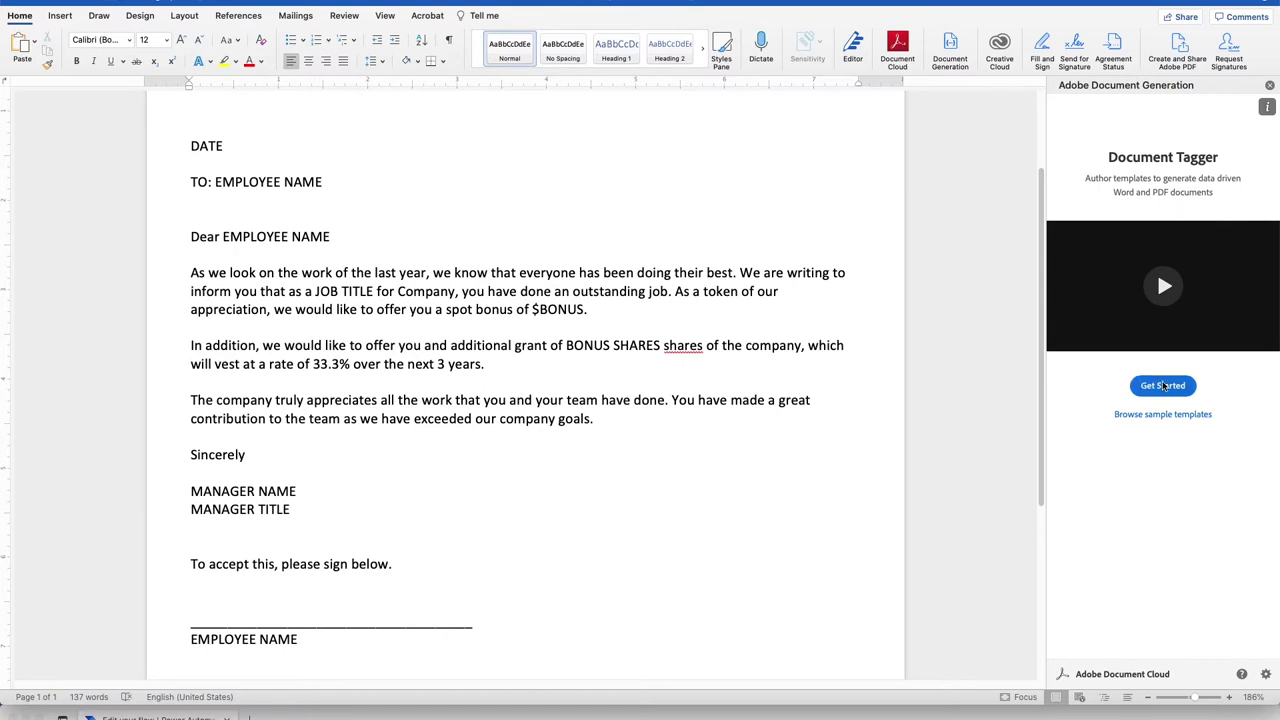
click(1163, 386)
click(1142, 251)
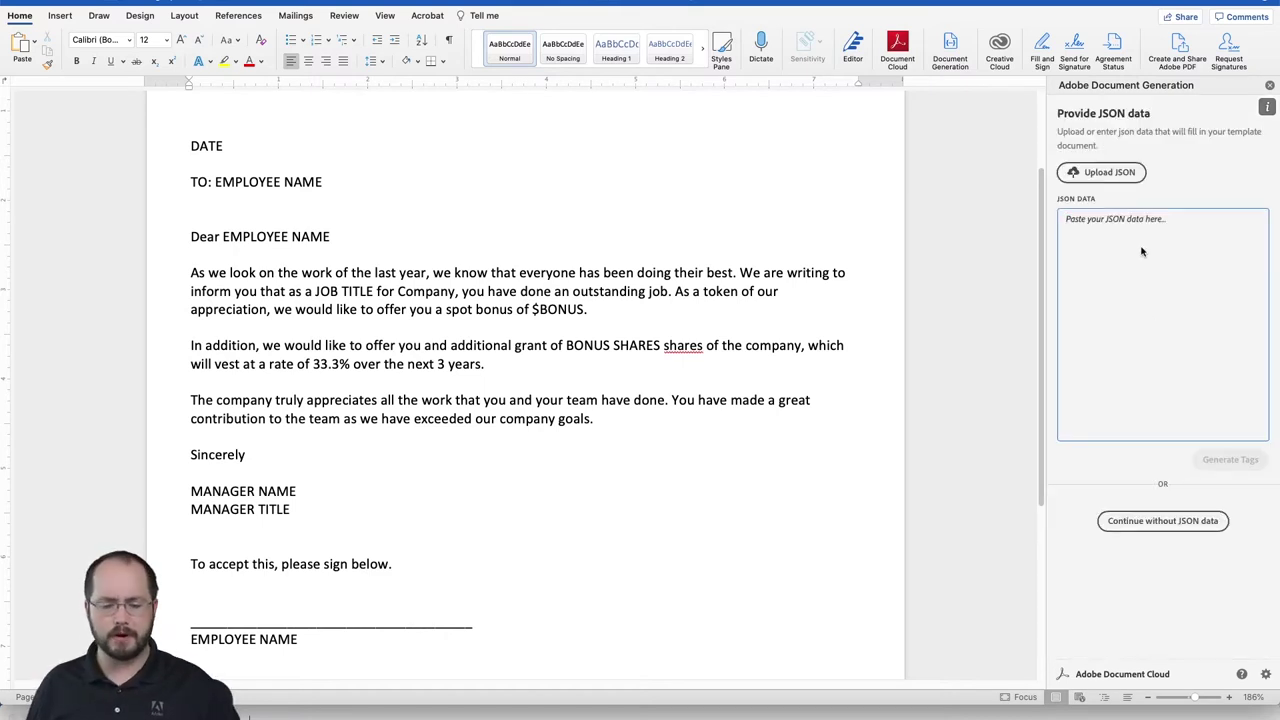
key(super+v)
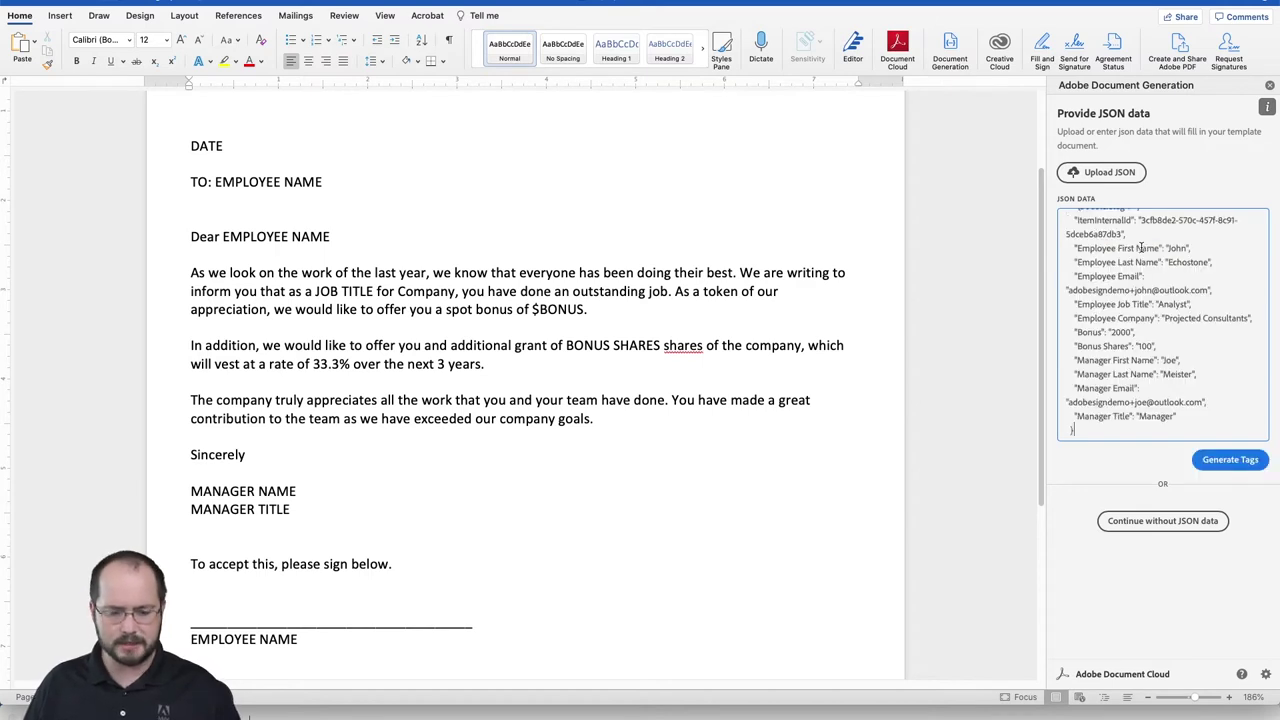
click(1218, 460)
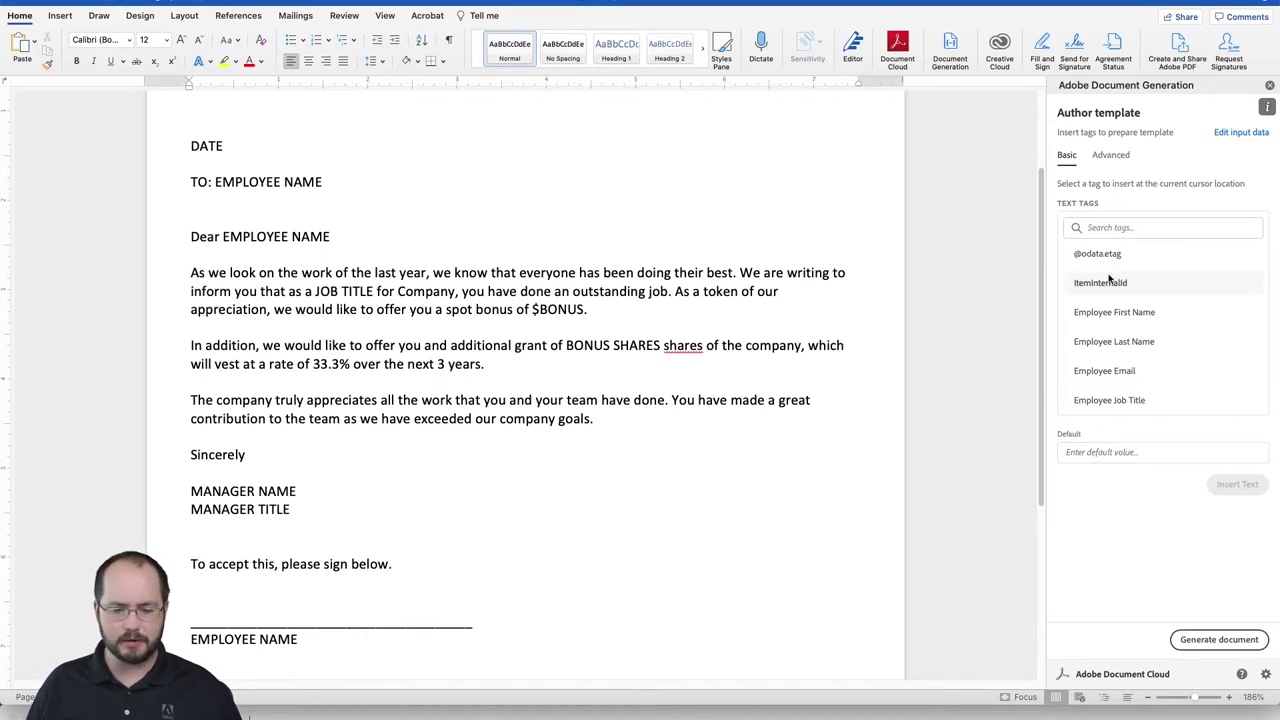
scroll(1128, 366, down, 3)
scroll(1130, 375, down, 2)
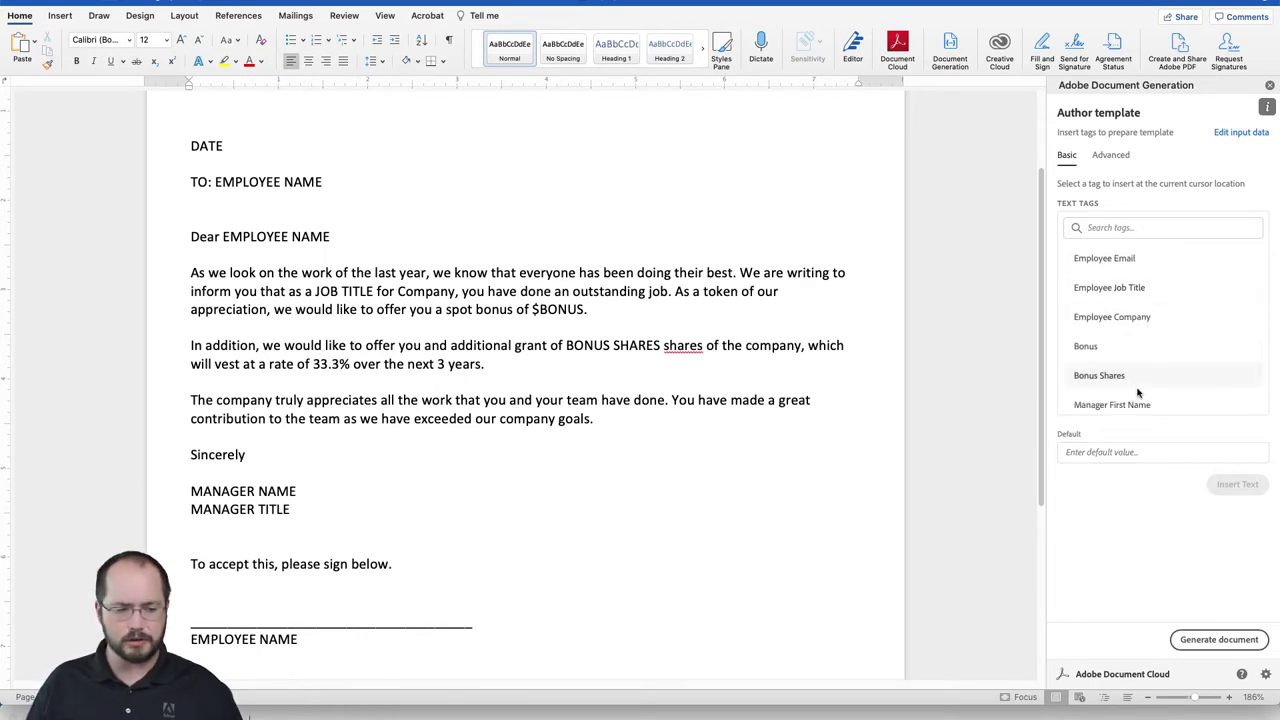
scroll(1137, 390, up, 2)
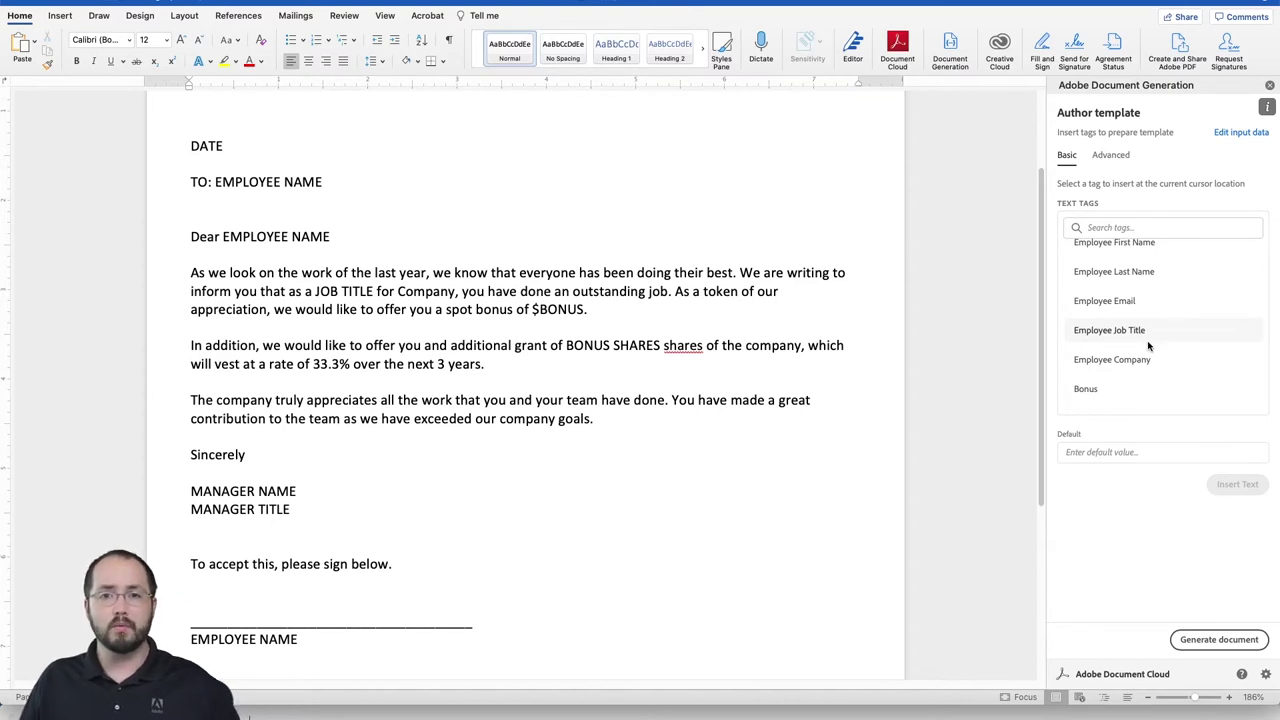
scroll(1146, 343, down, 3)
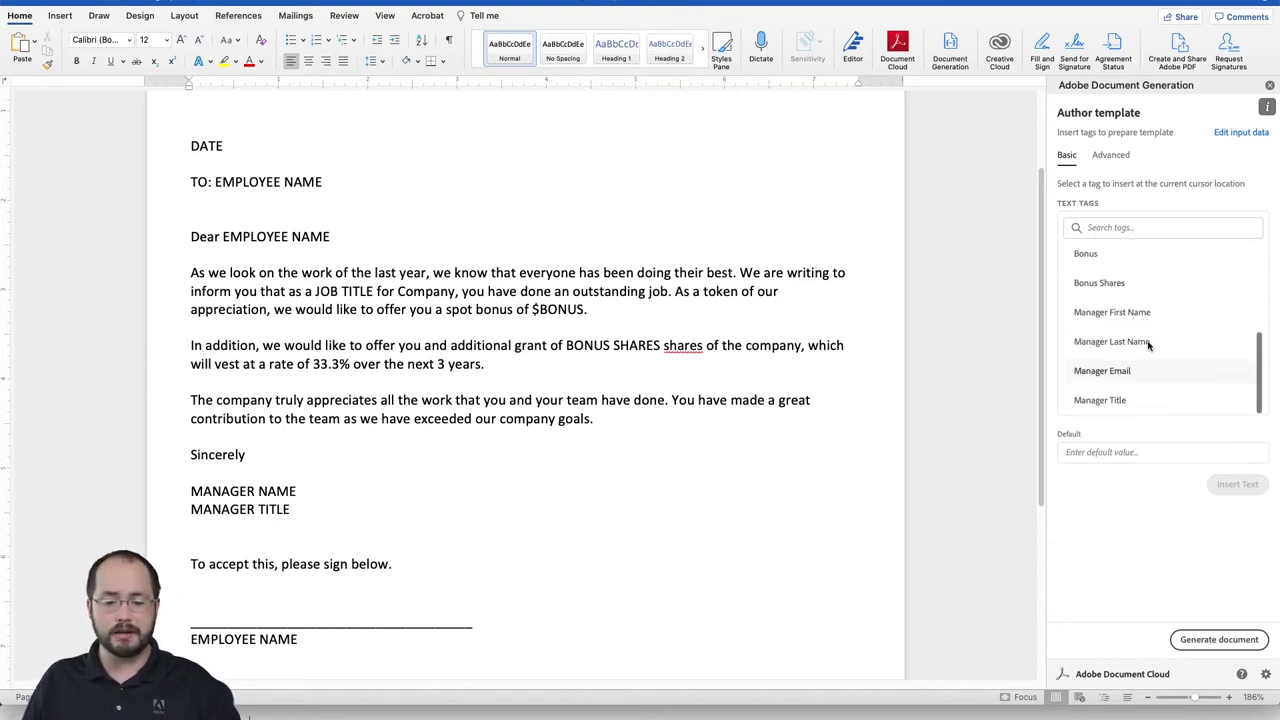
scroll(1146, 330, up, 5)
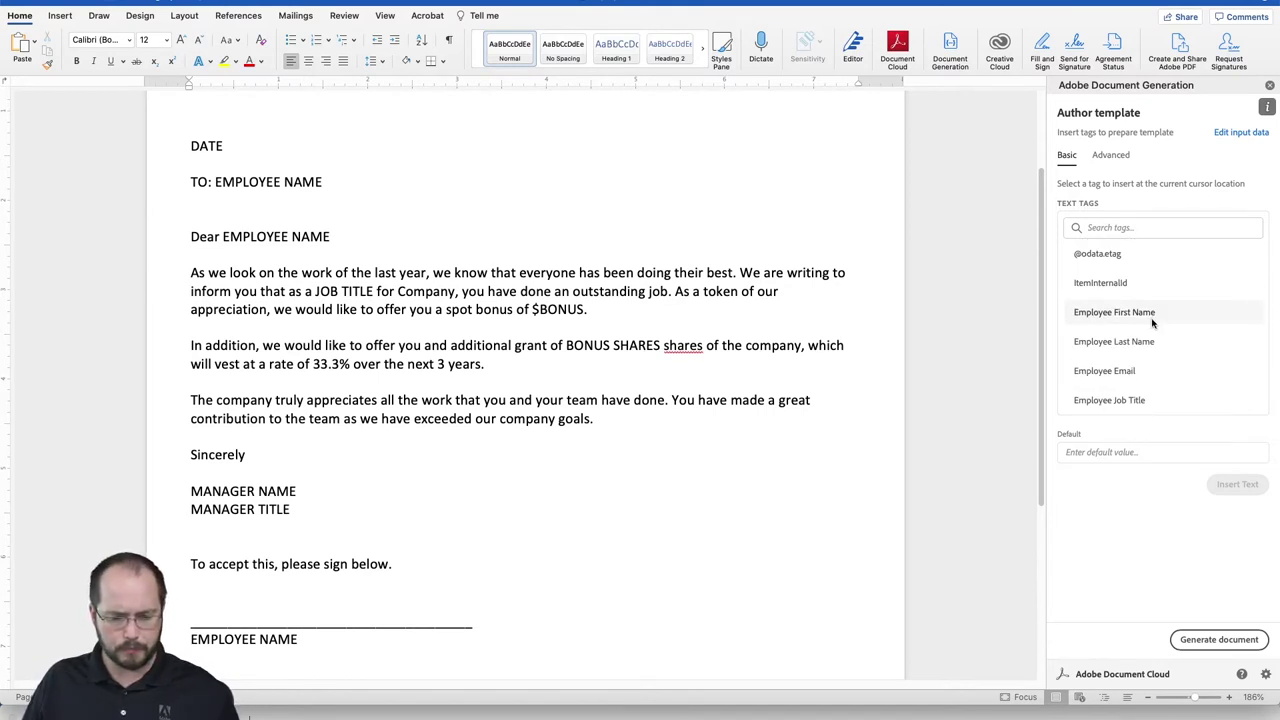
scroll(345, 257, up, 1)
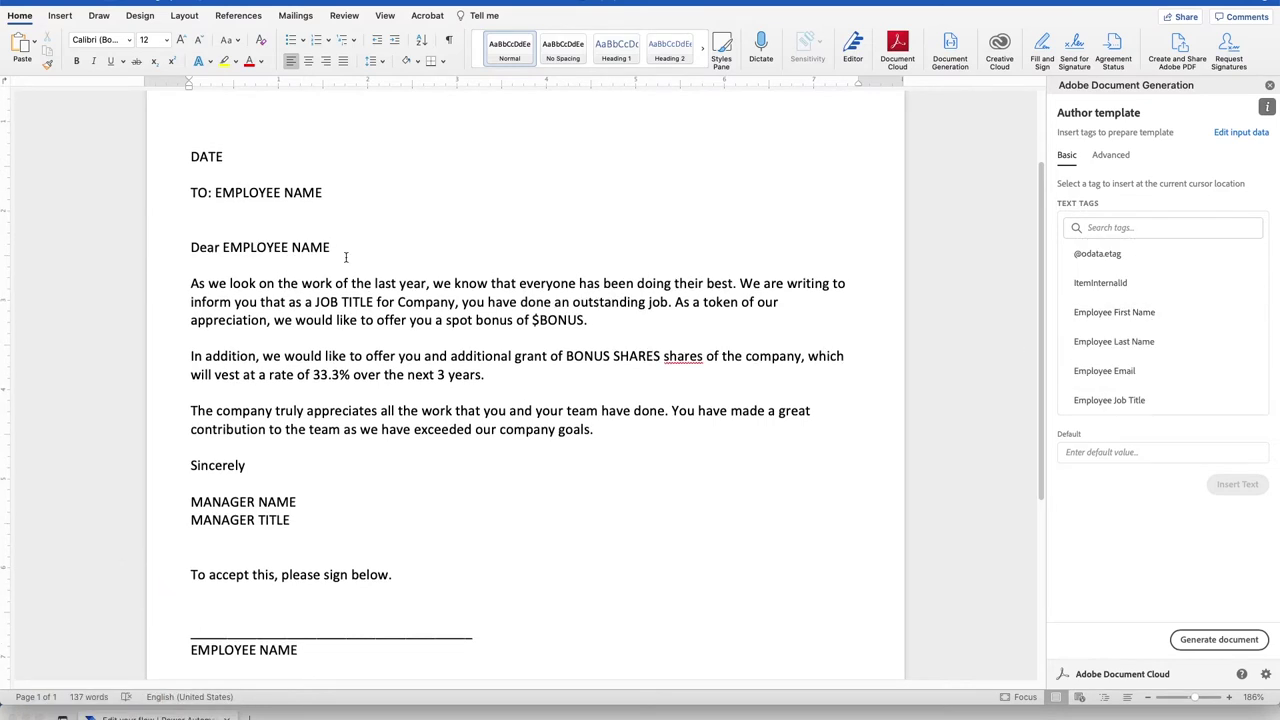
Step: Replace EMPLOYEE NAME after TO: with the Employee First Name and Employee Last Name tags
drag(335, 193, 215, 193)
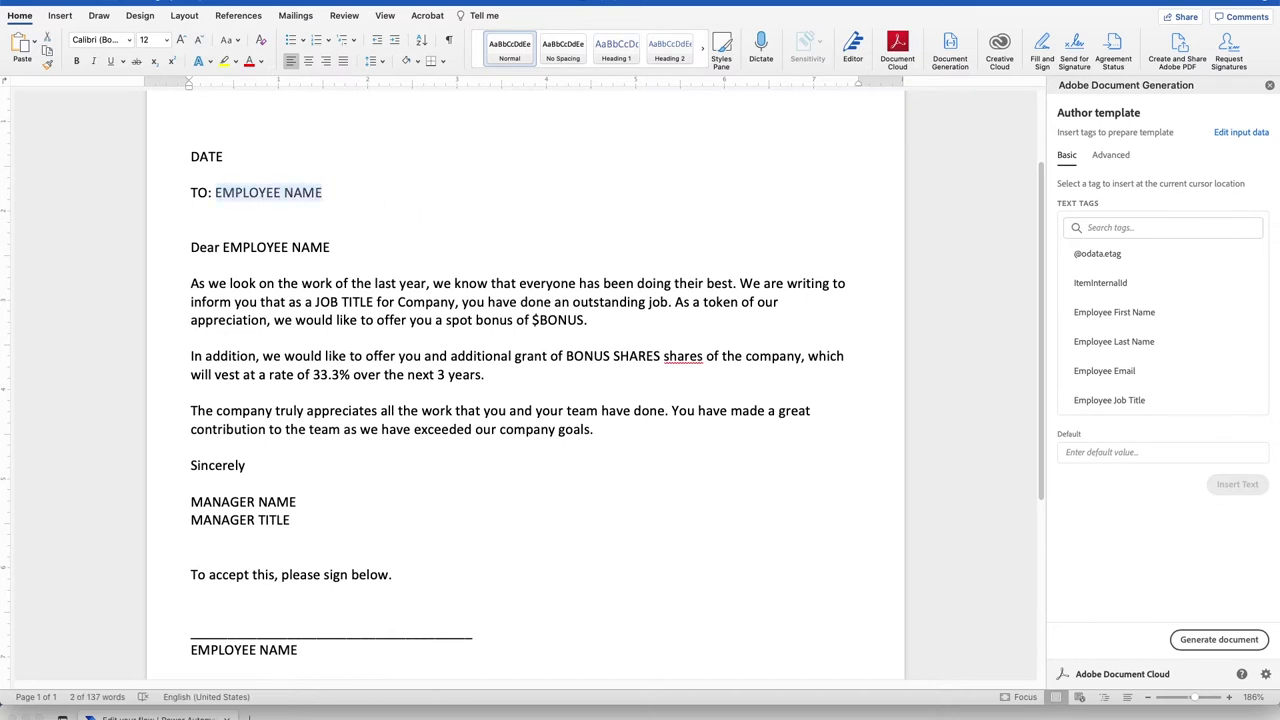
key(BackSpace)
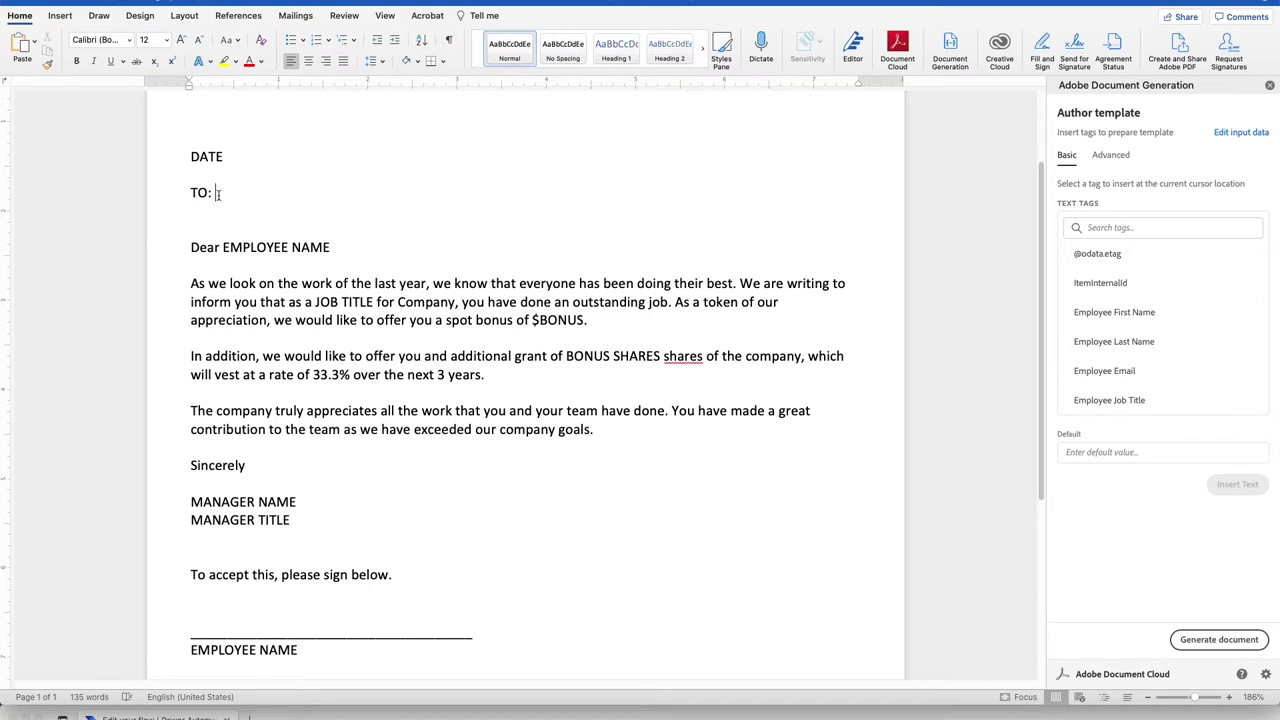
click(1112, 314)
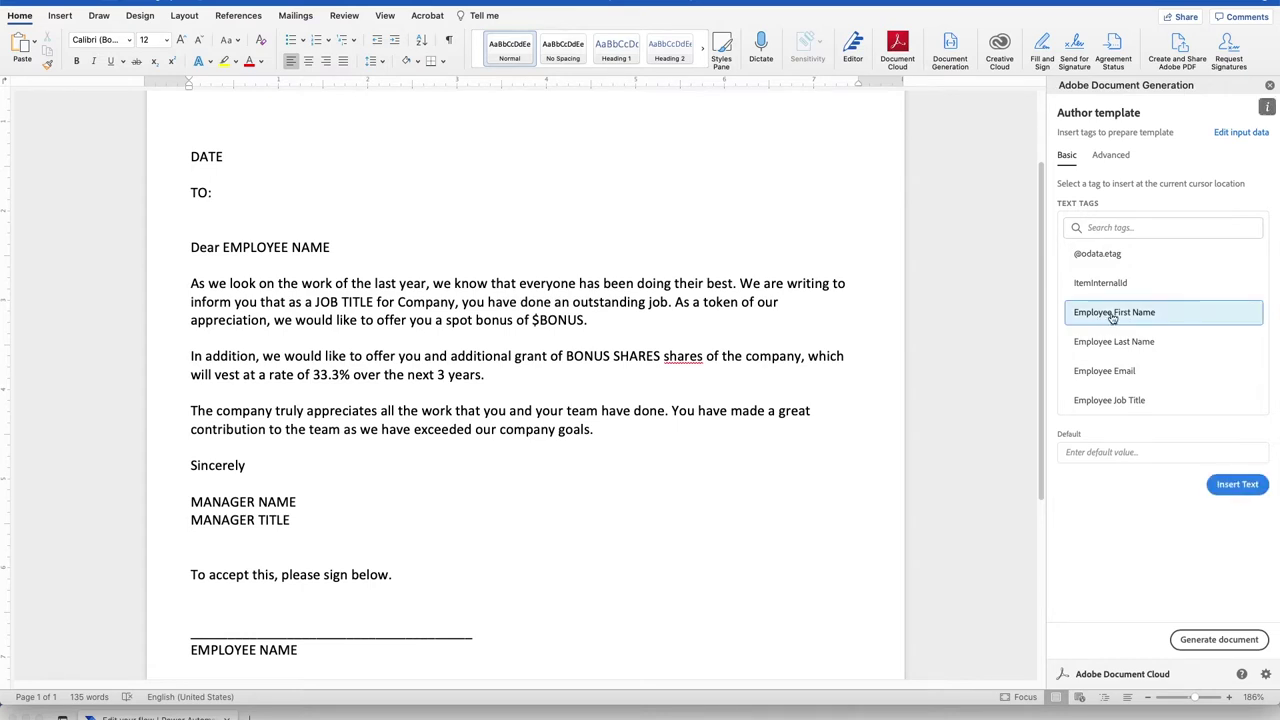
click(1240, 486)
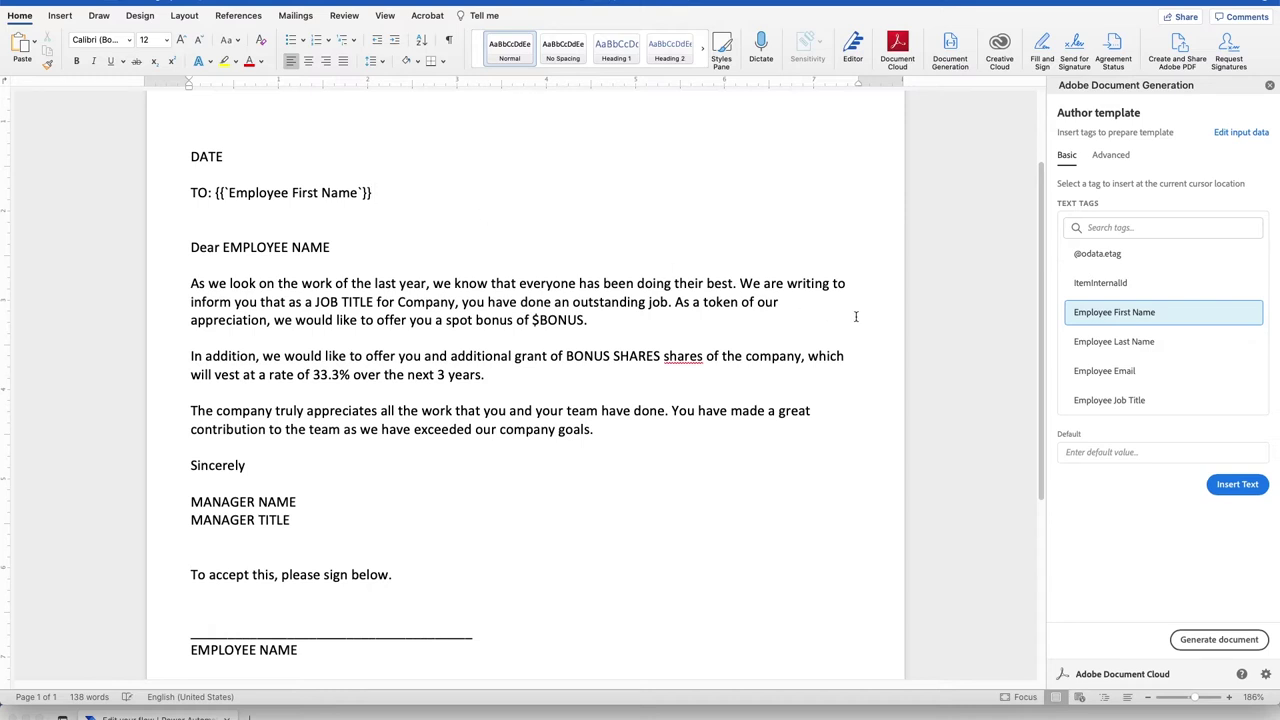
click(1086, 345)
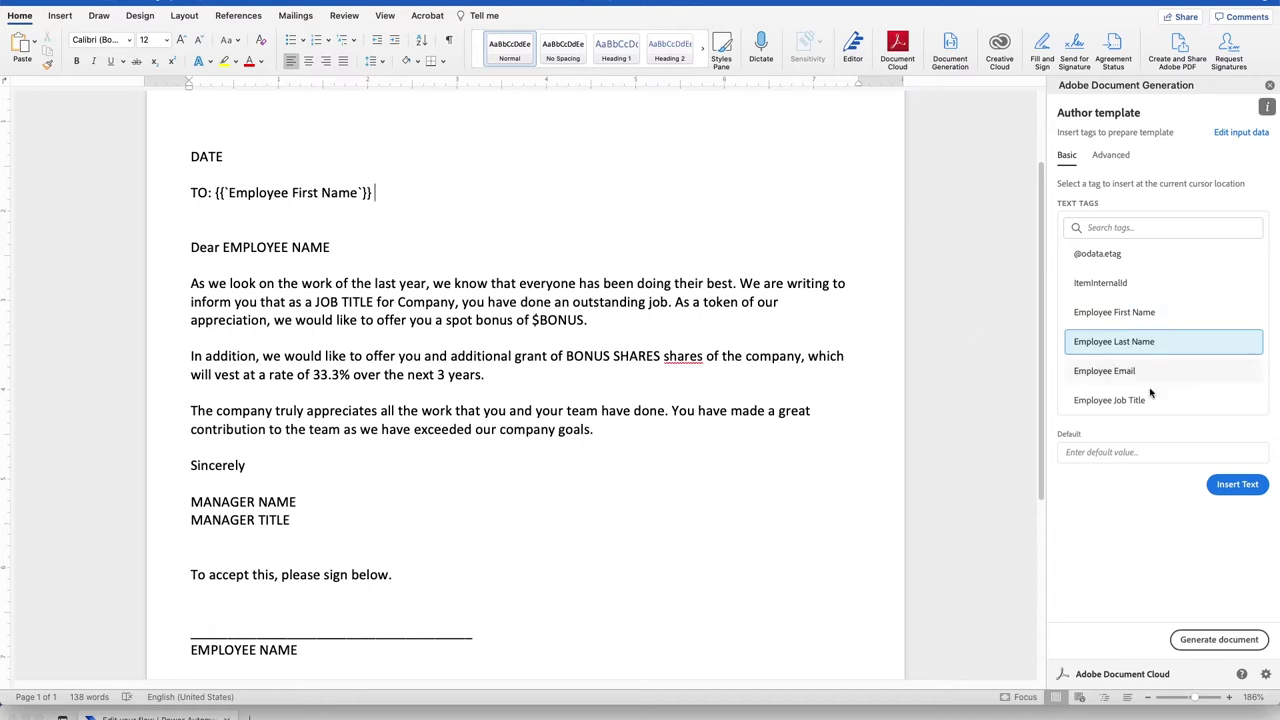
click(1238, 485)
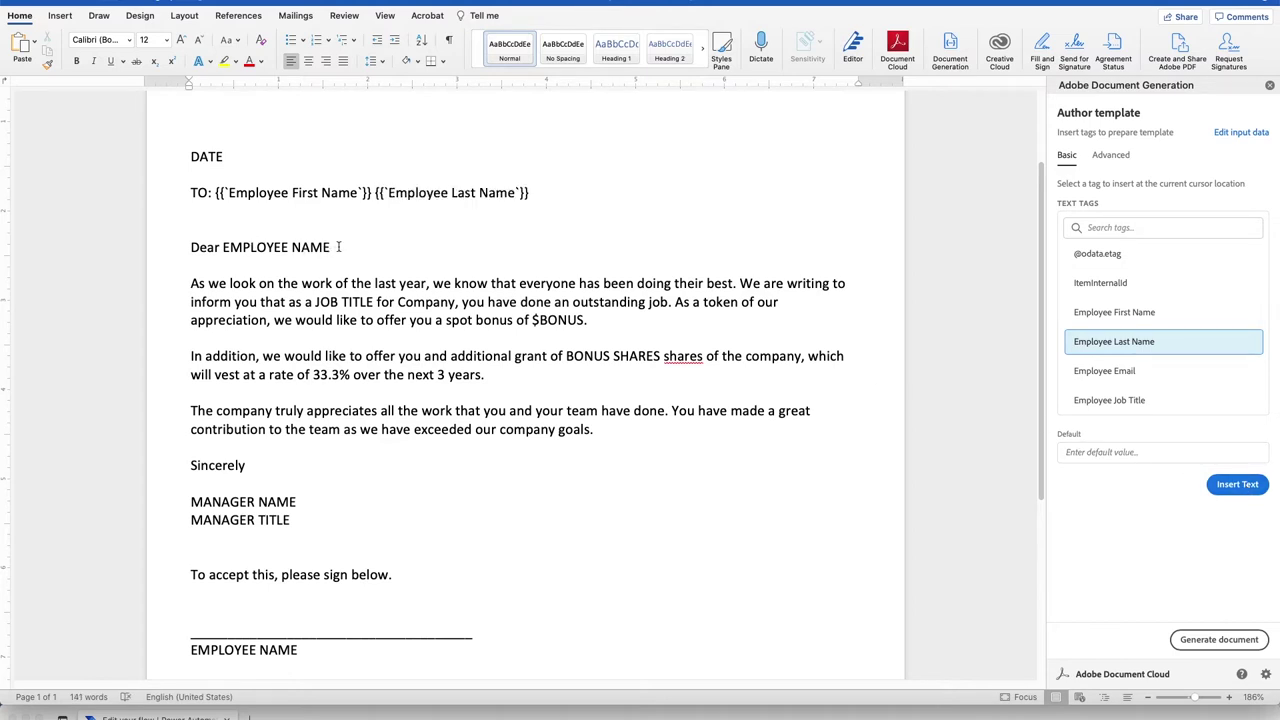
Step: Replace EMPLOYEE NAME after Dear with the Employee First Name tag
drag(337, 247, 222, 248)
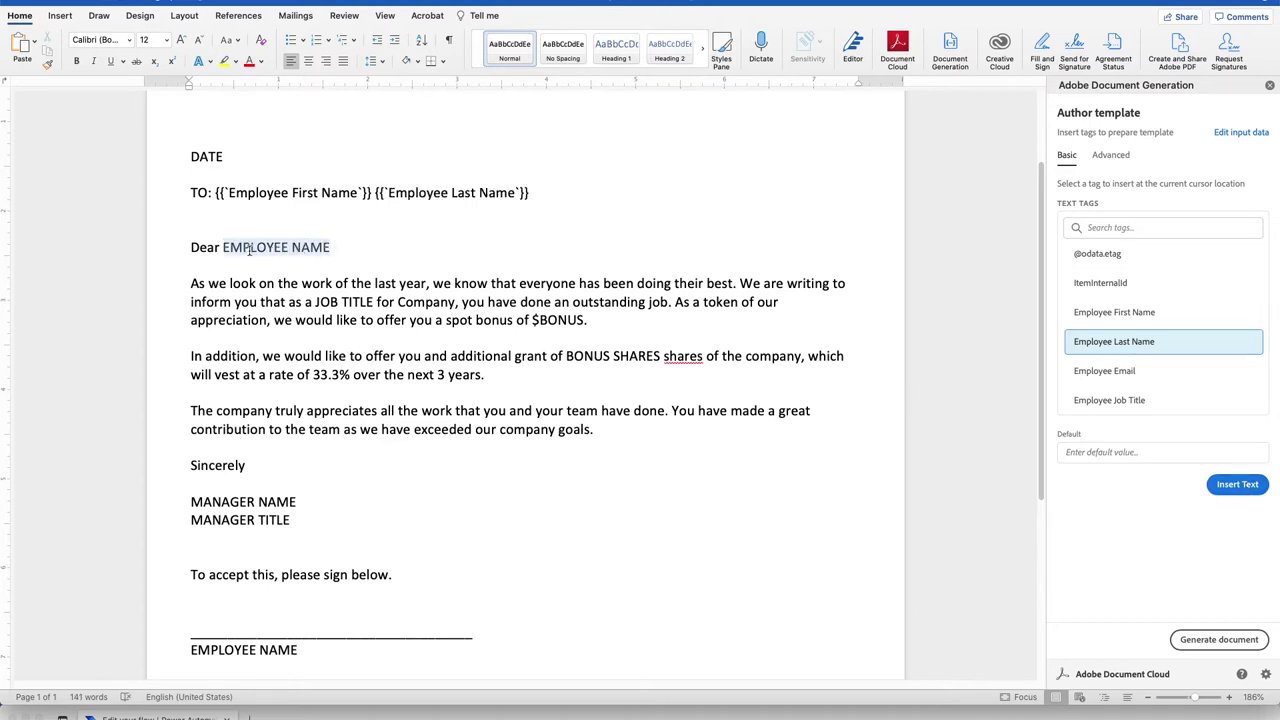
click(1117, 316)
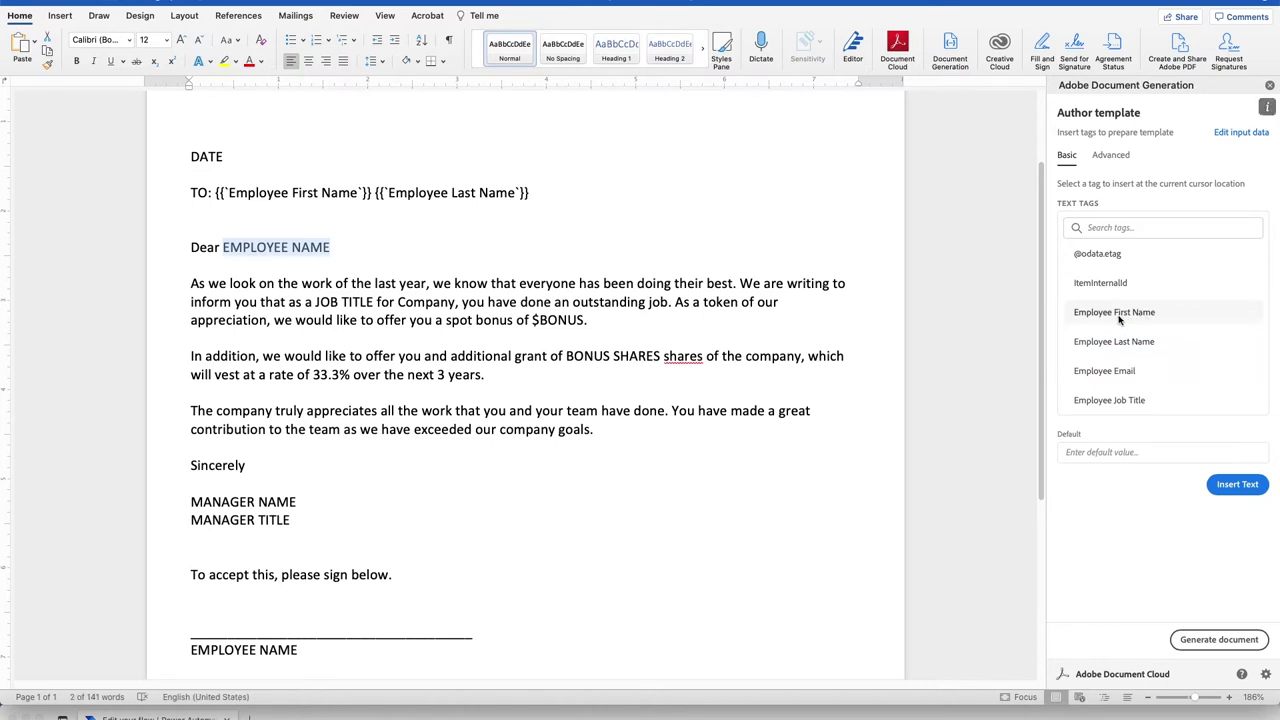
click(1240, 486)
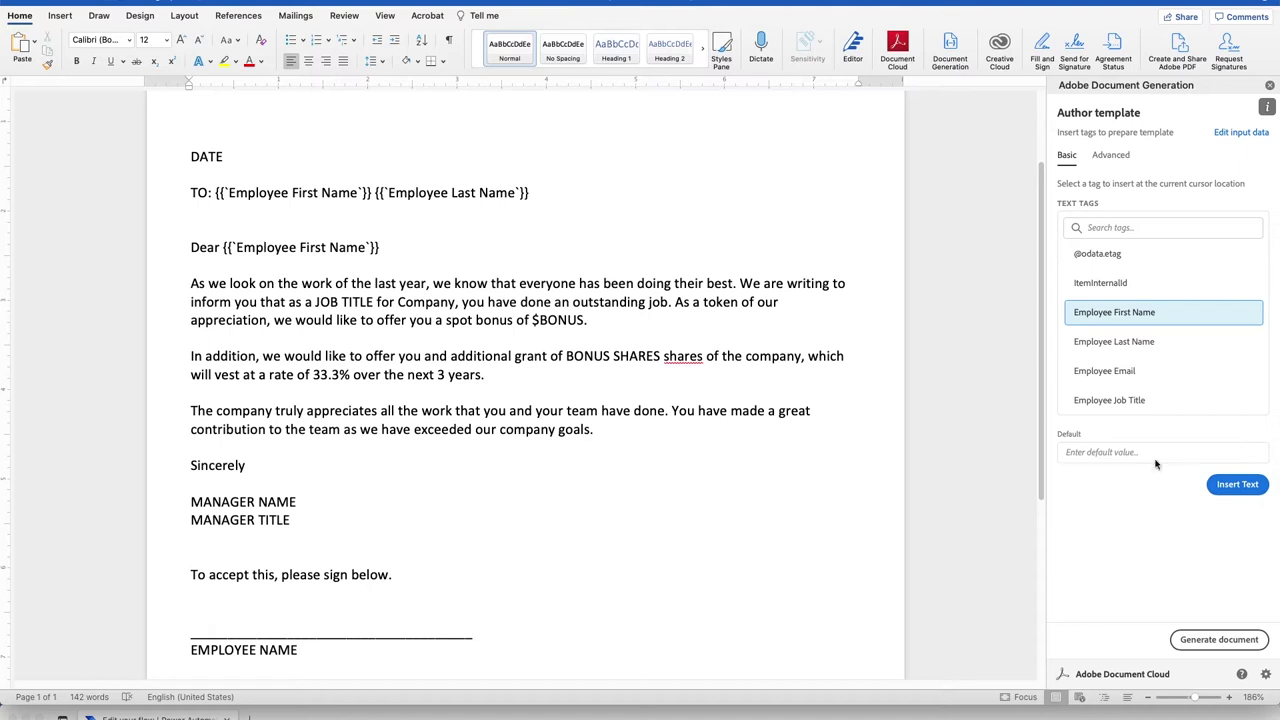
Step: Replace the JOB TITLE placeholder with the Employee Job Title tag
click(282, 301)
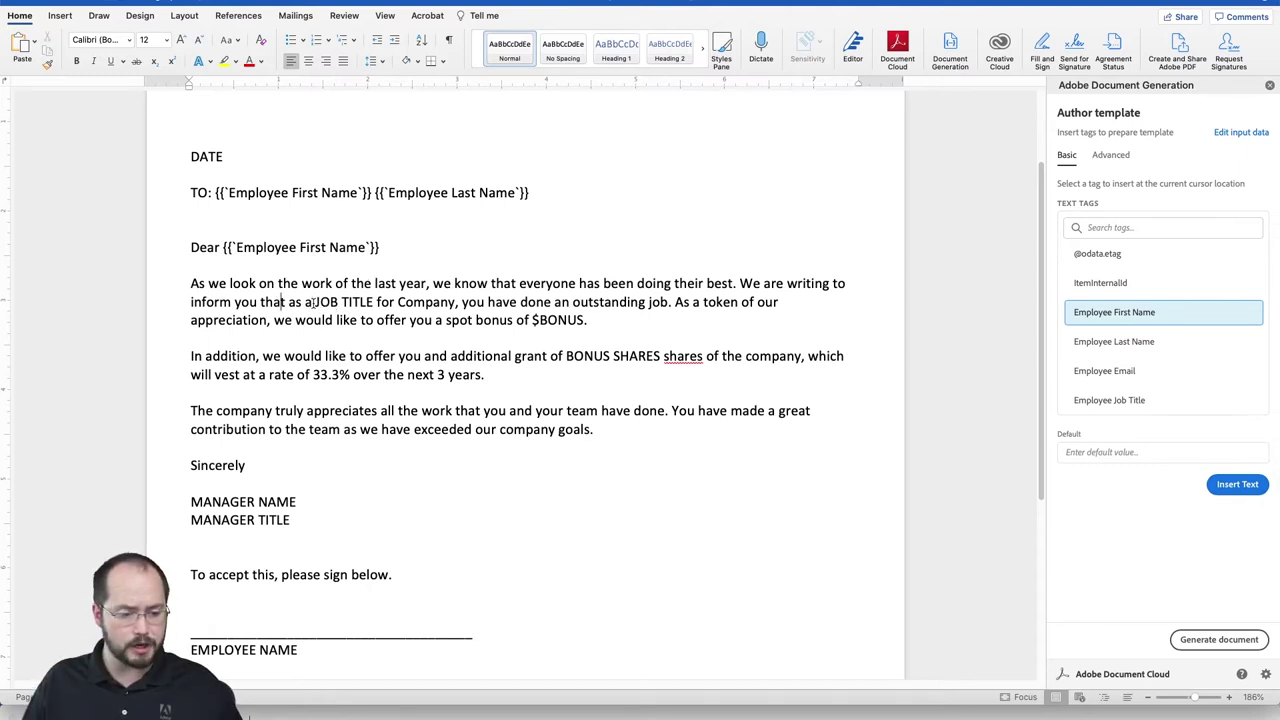
drag(315, 302, 373, 302)
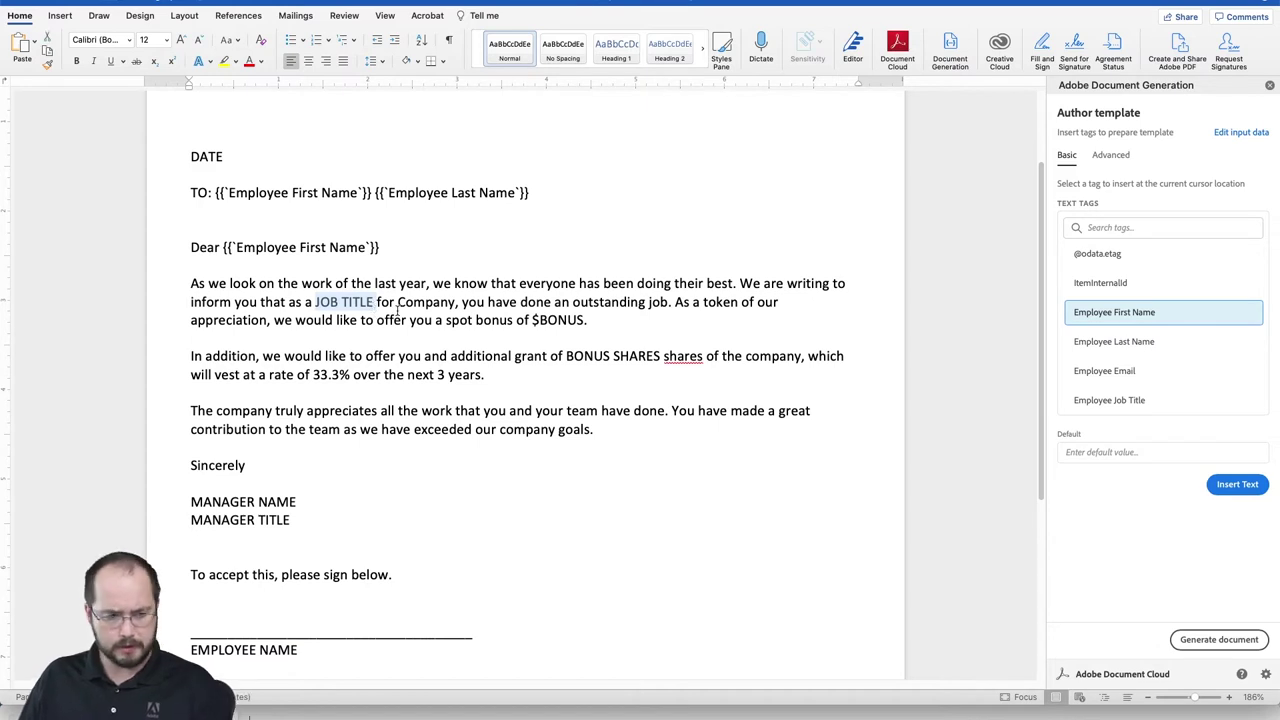
key(BackSpace)
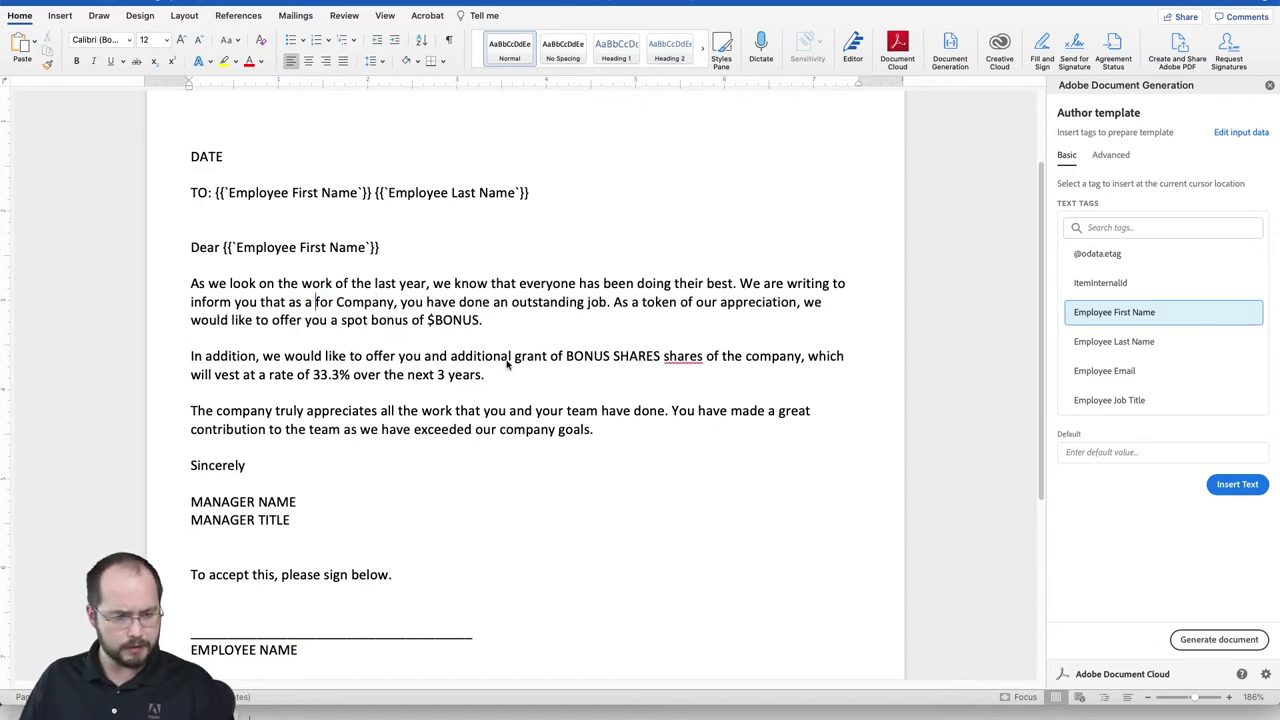
click(1120, 402)
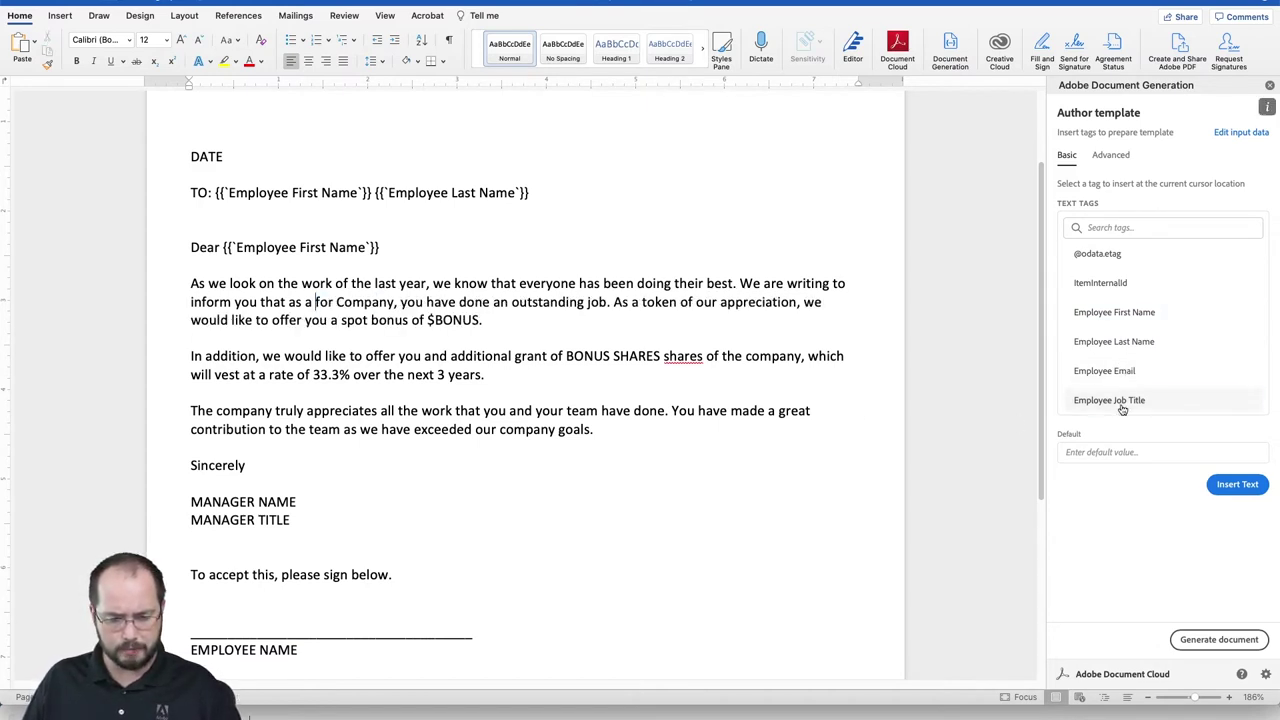
click(1236, 486)
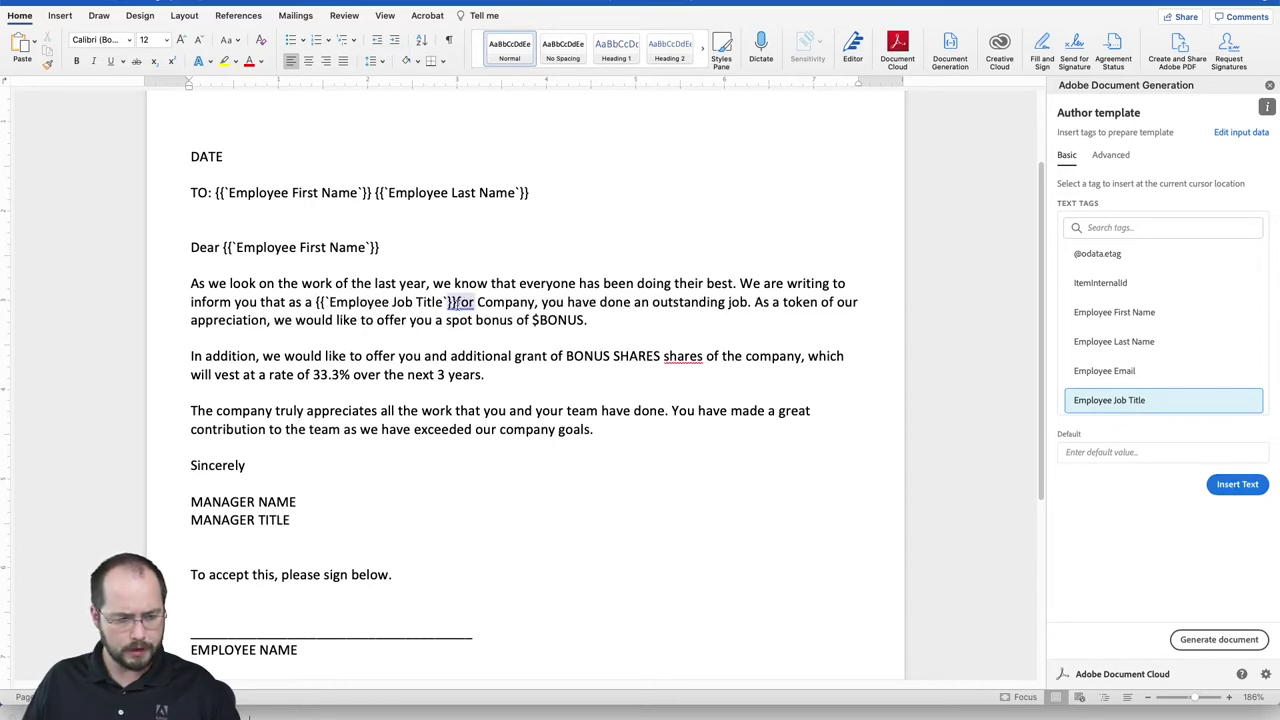
Step: Insert the Employee Company tag, found by searching 'company', and space it from 'for'
click(1110, 229)
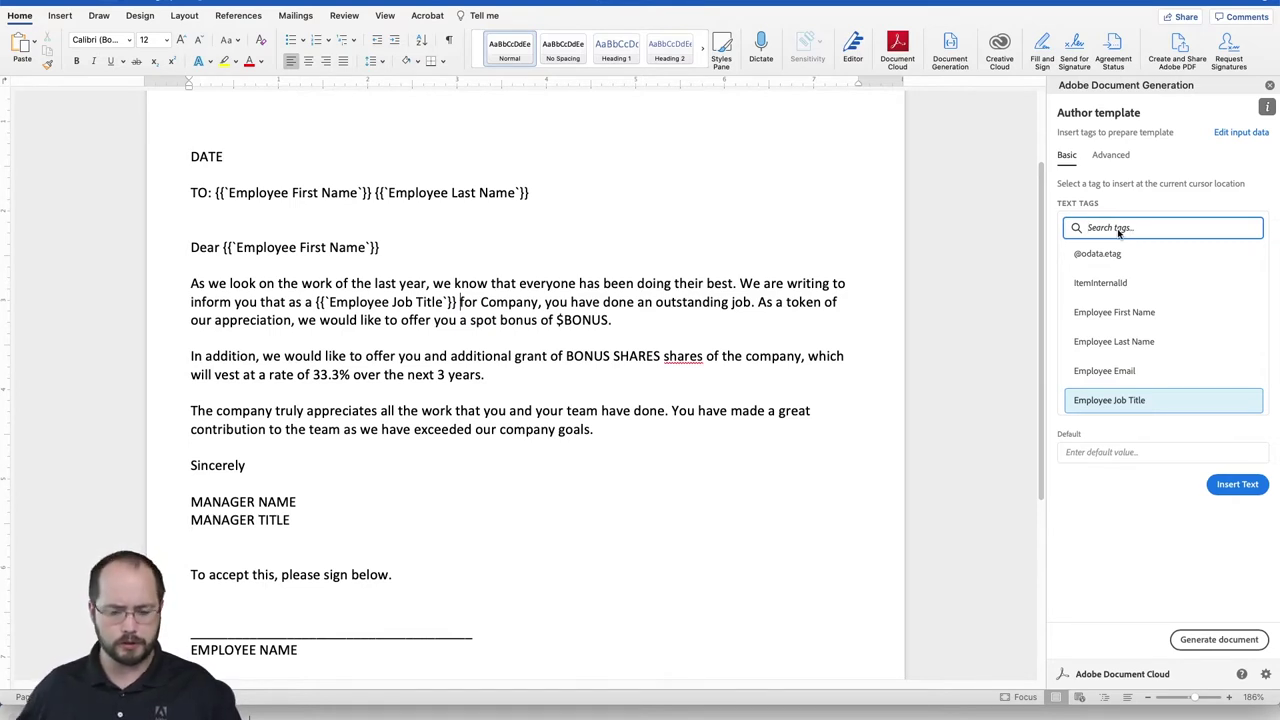
text(company)
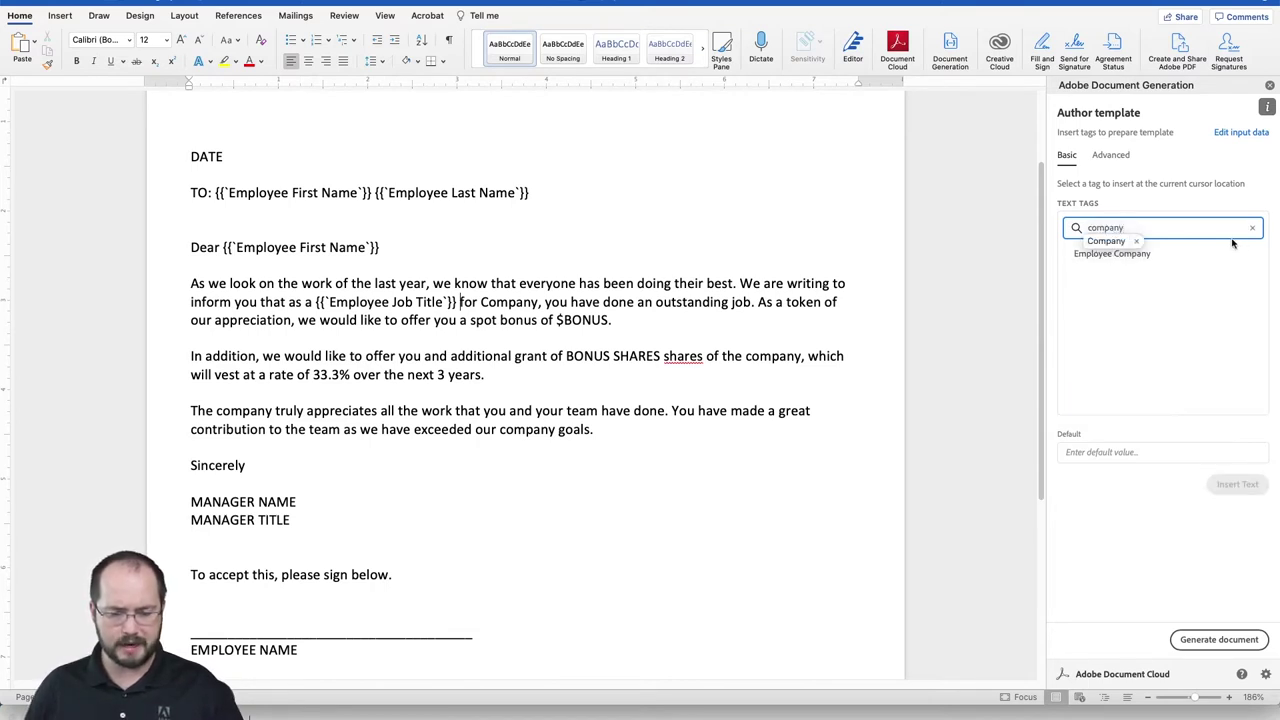
click(1181, 251)
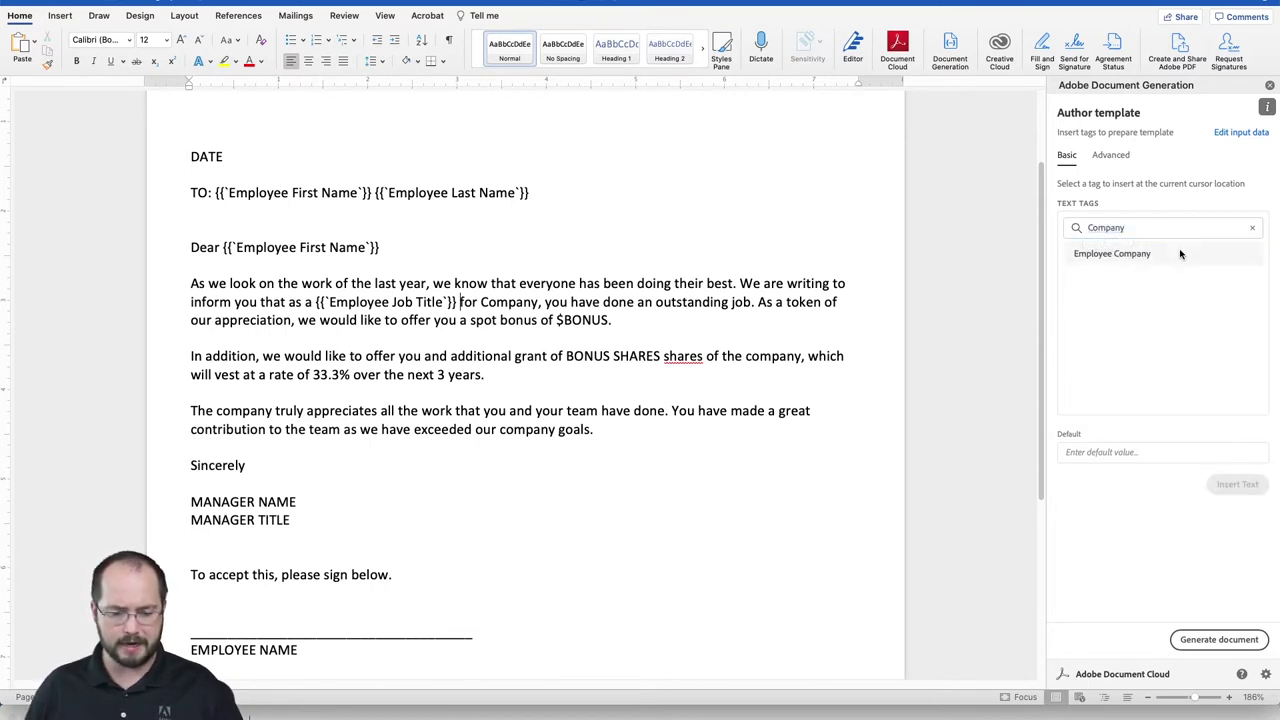
click(1124, 258)
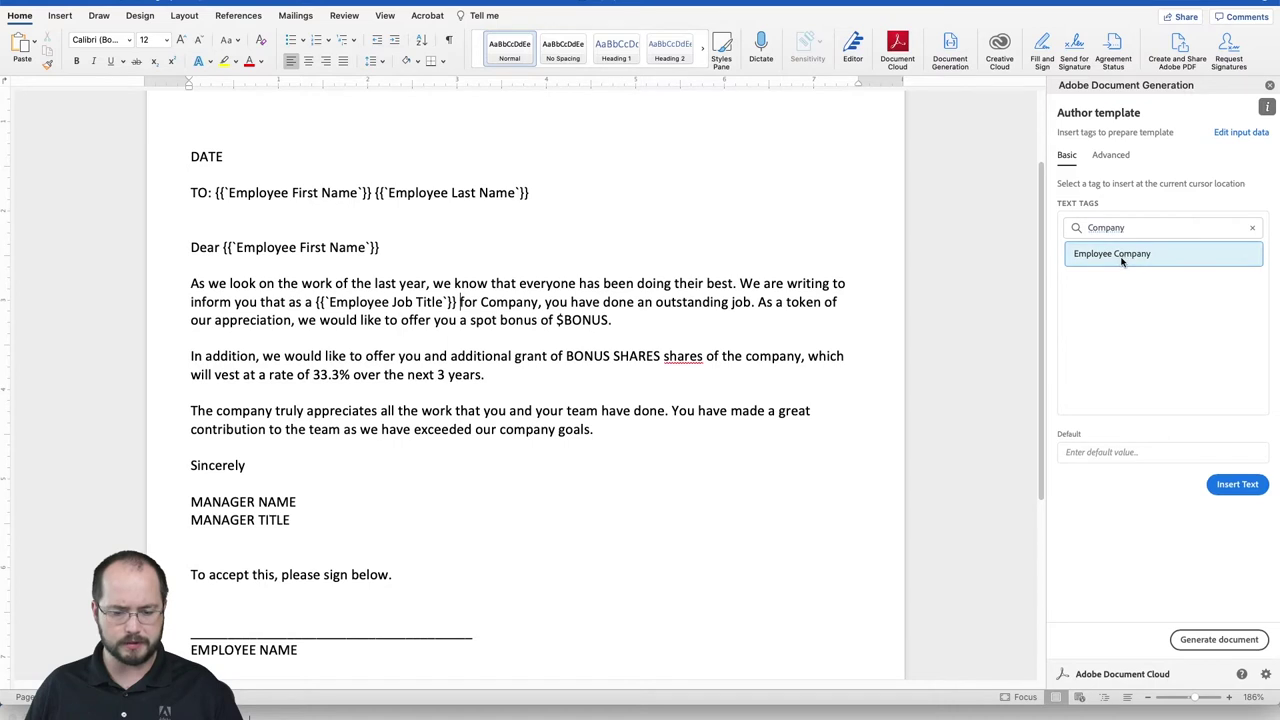
click(1238, 486)
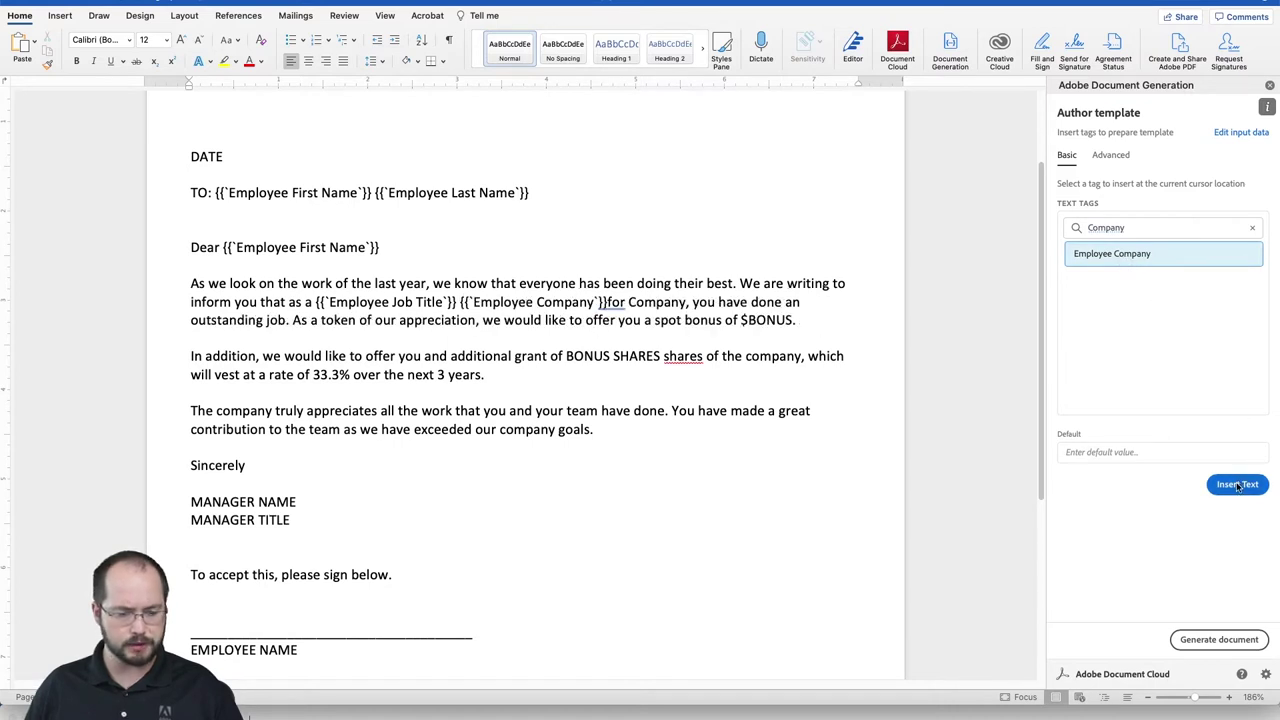
click(614, 302)
click(560, 336)
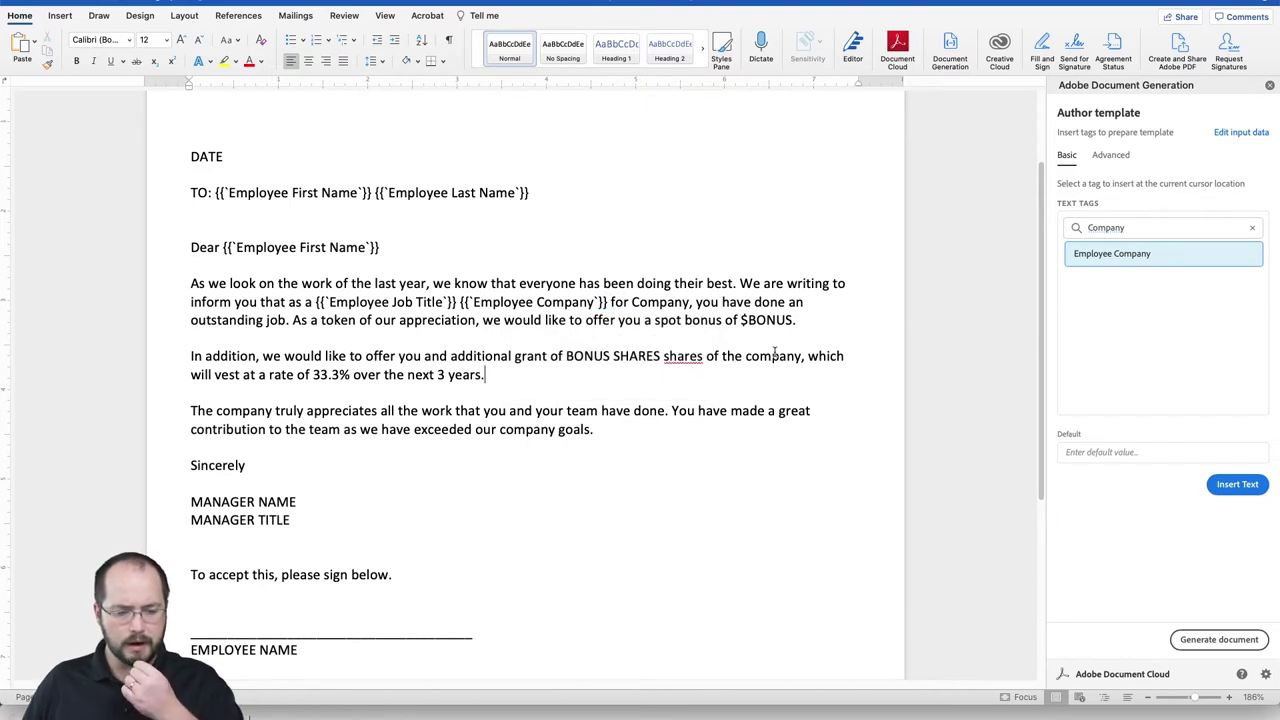
Step: Replace BONUS after the dollar sign with the Bonus tag found by searching 'bonus'
double_click(776, 320)
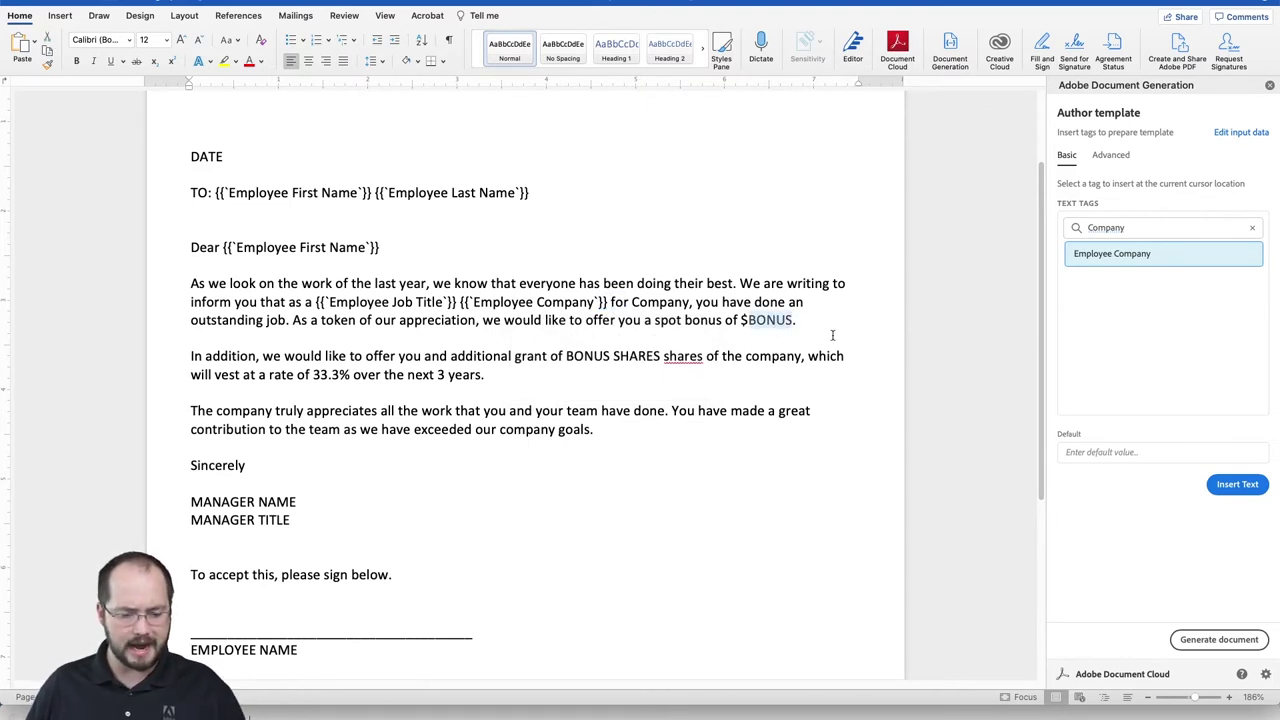
key(BackSpace)
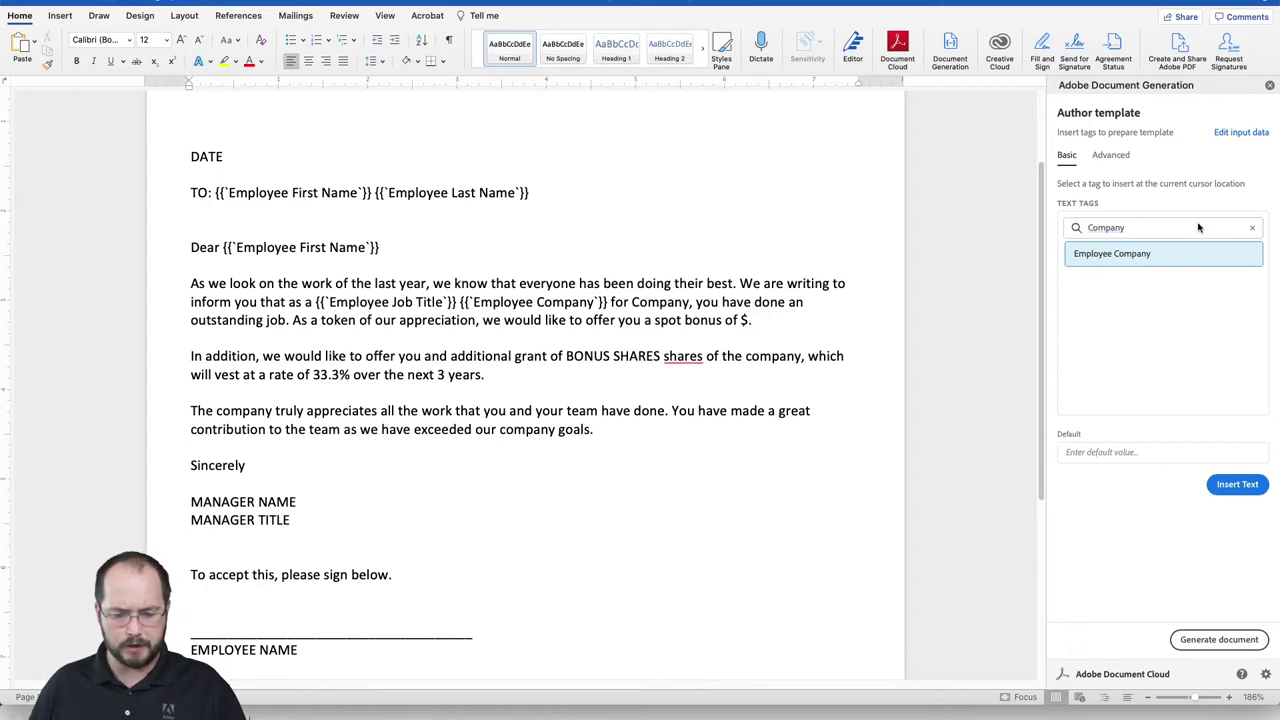
click(1191, 227)
key(super+a)
text(bonus)
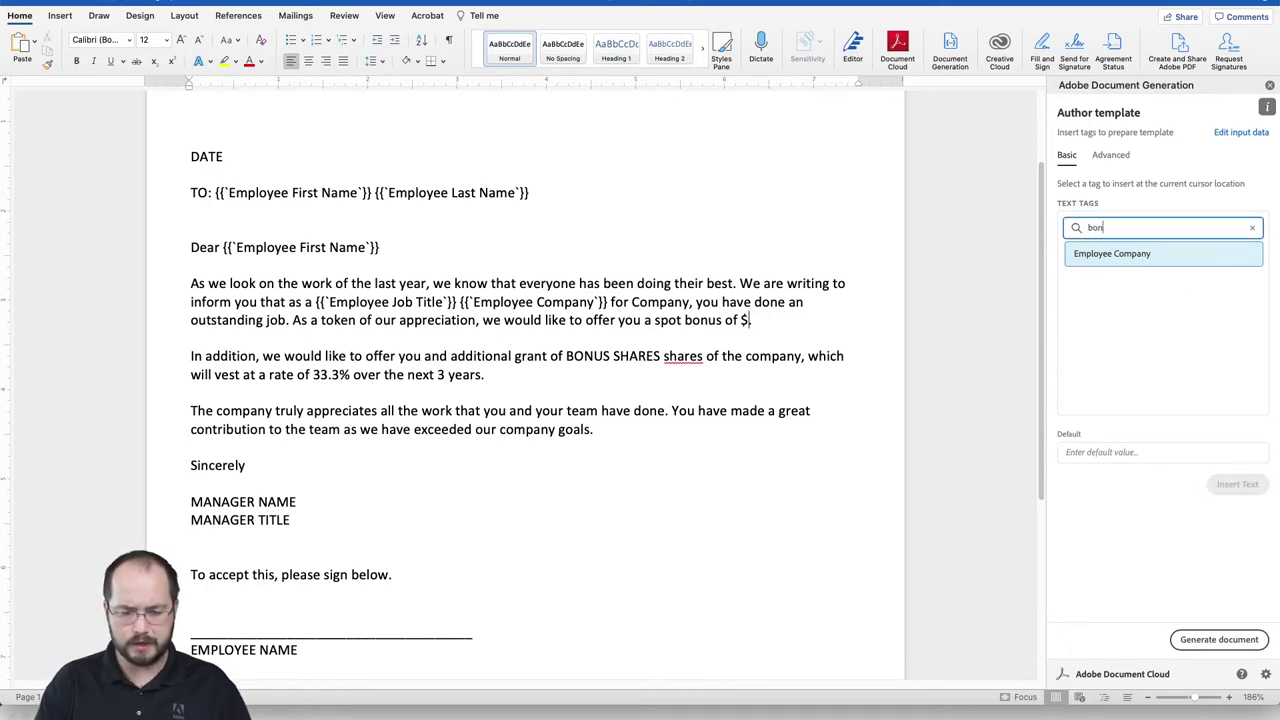
click(1186, 250)
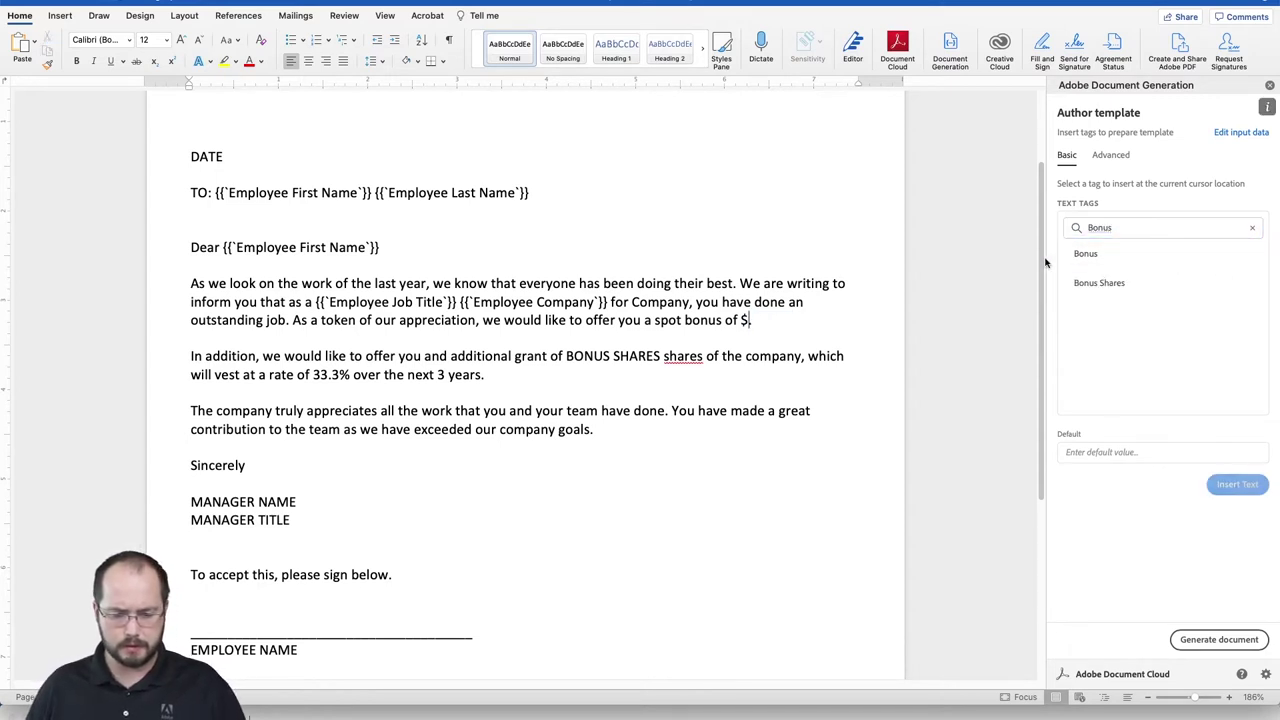
click(1085, 256)
click(1234, 486)
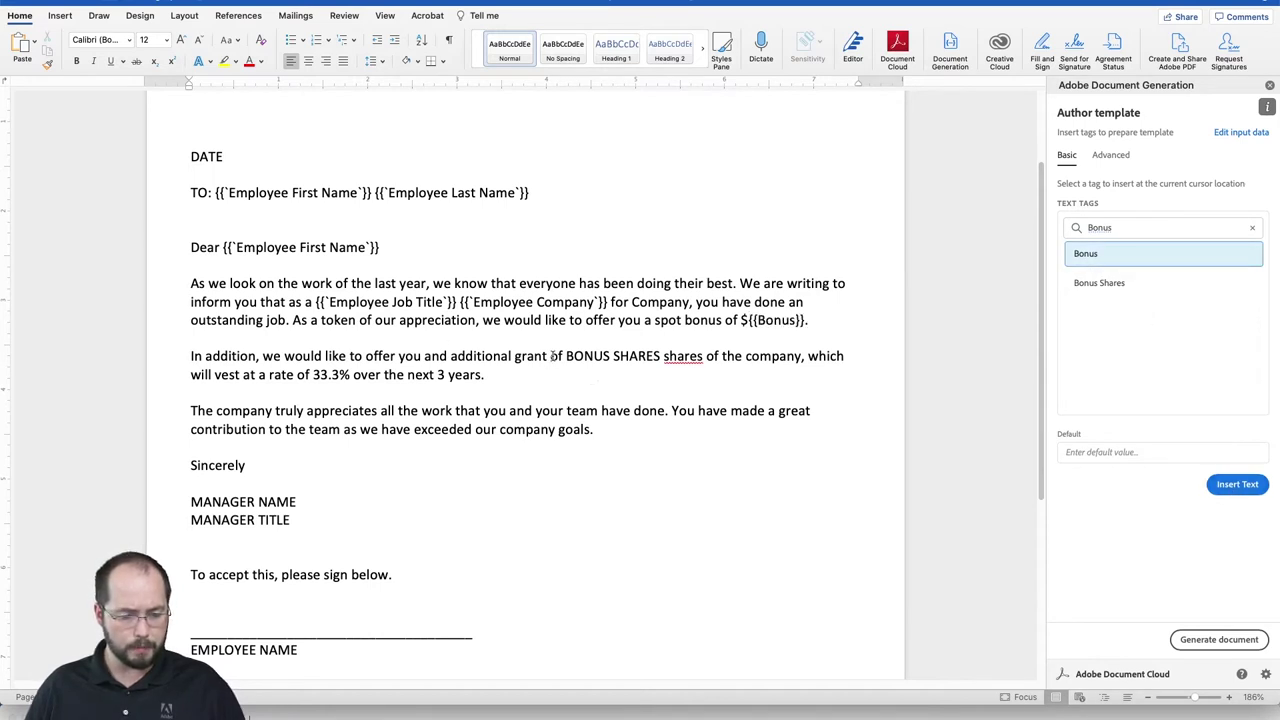
Step: Replace BONUS SHARES with the Bonus Shares tag and fix the spacing before 'shares'
drag(565, 356, 626, 355)
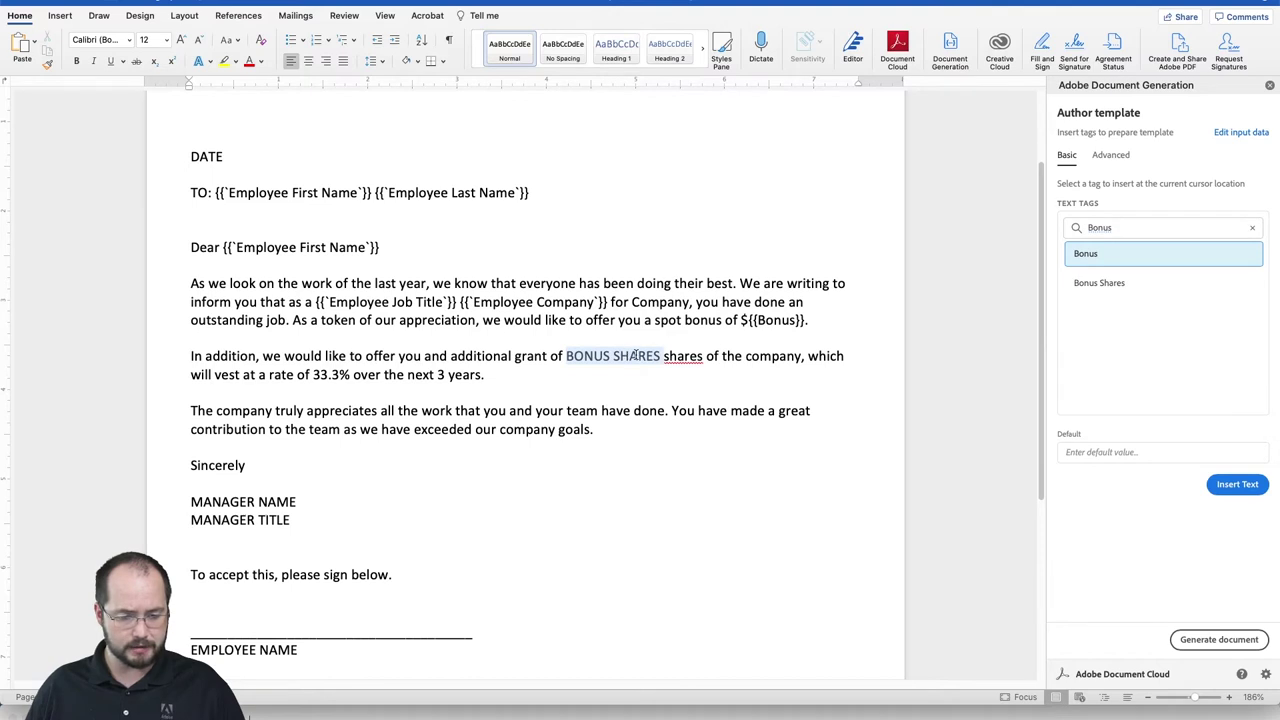
click(1133, 286)
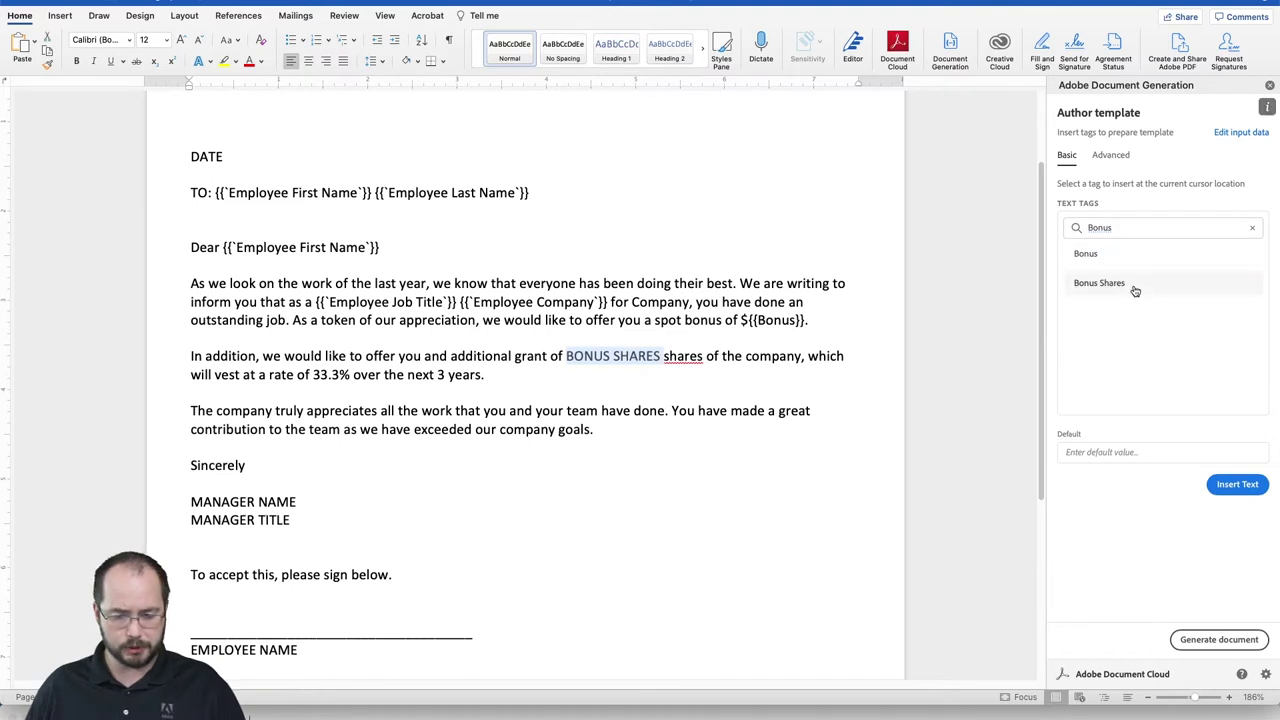
click(1237, 485)
double_click(688, 357)
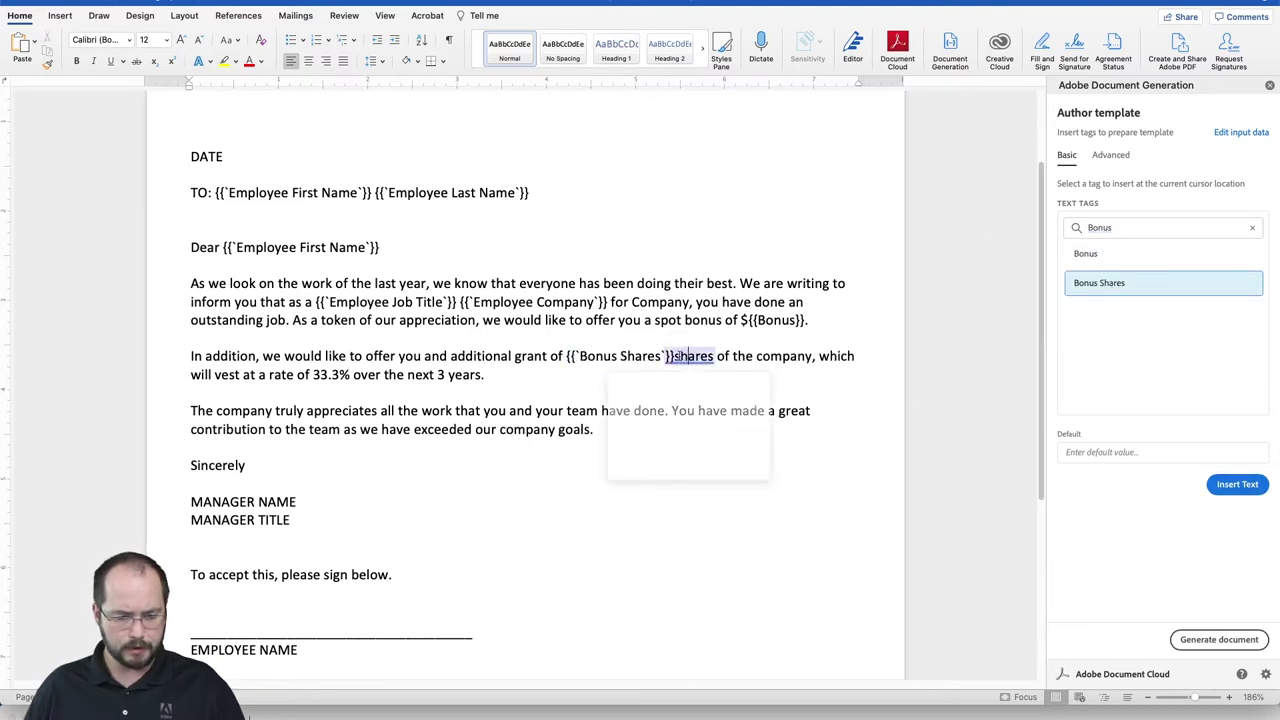
click(766, 383)
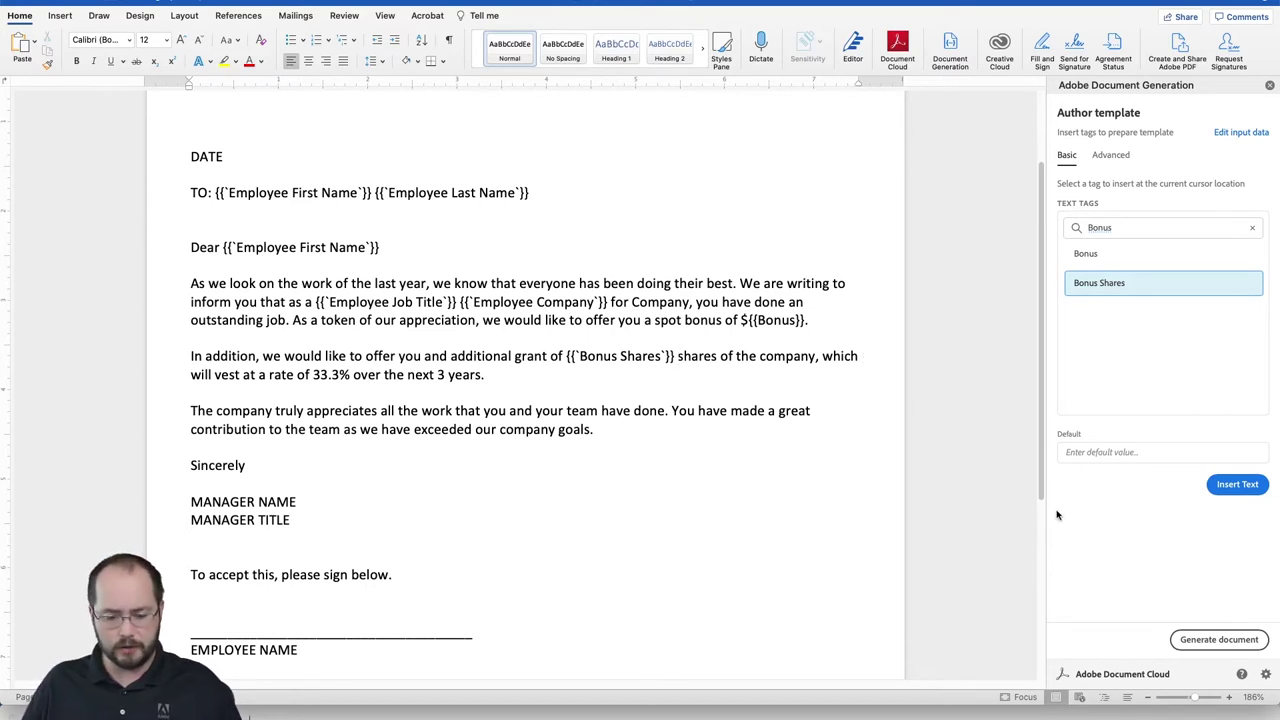
Step: Generate a sample letter and scroll through it, showing Analyst, Projected Consultants, $2000 and 100 shares
click(1202, 643)
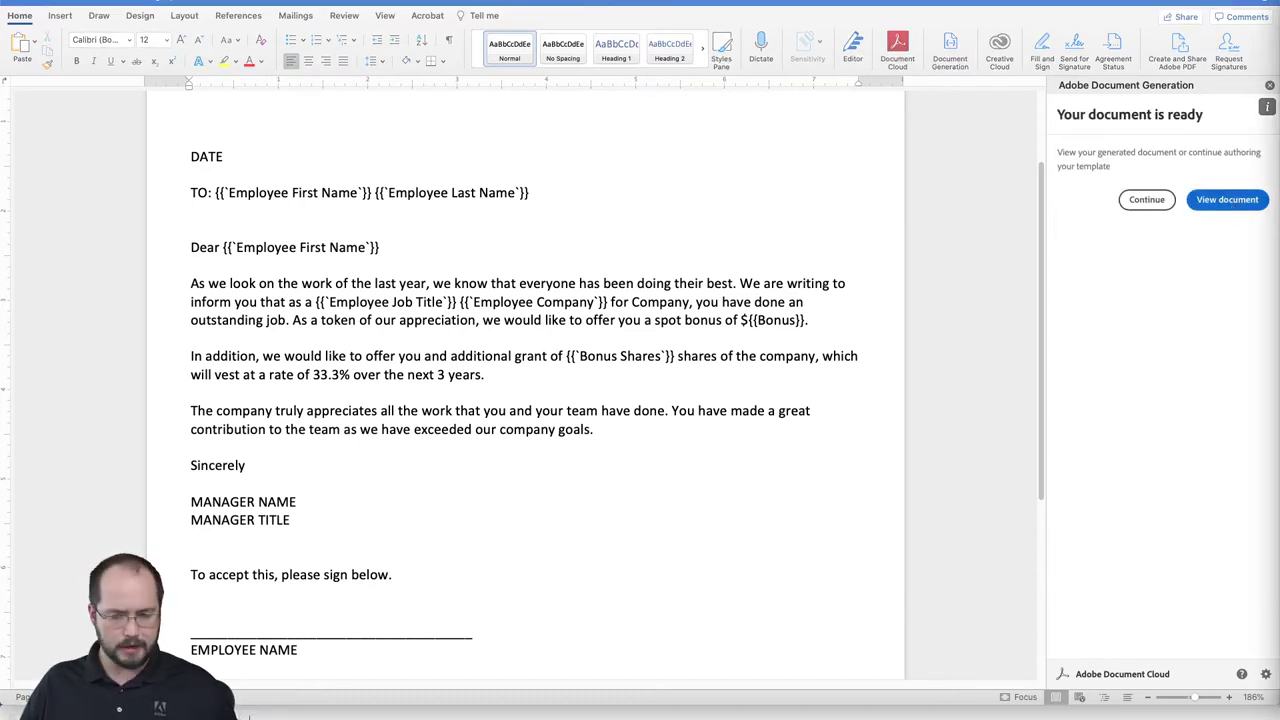
click(1227, 200)
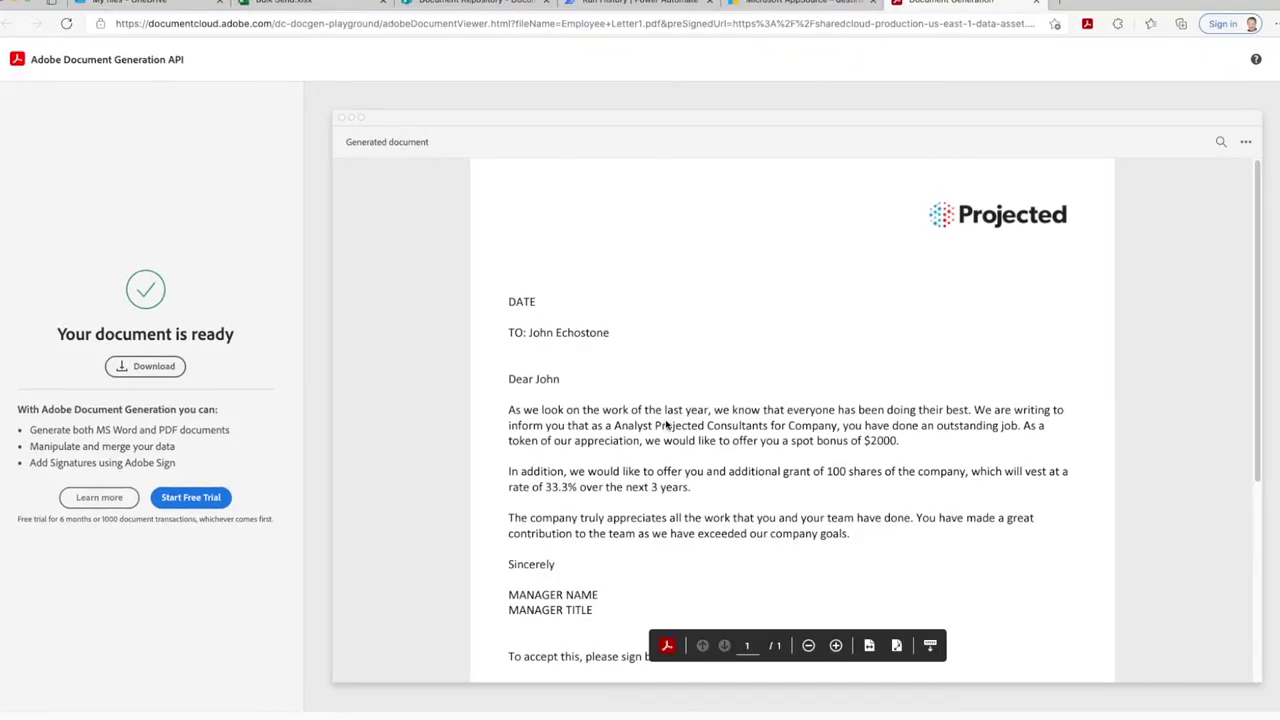
scroll(667, 425, down, 1)
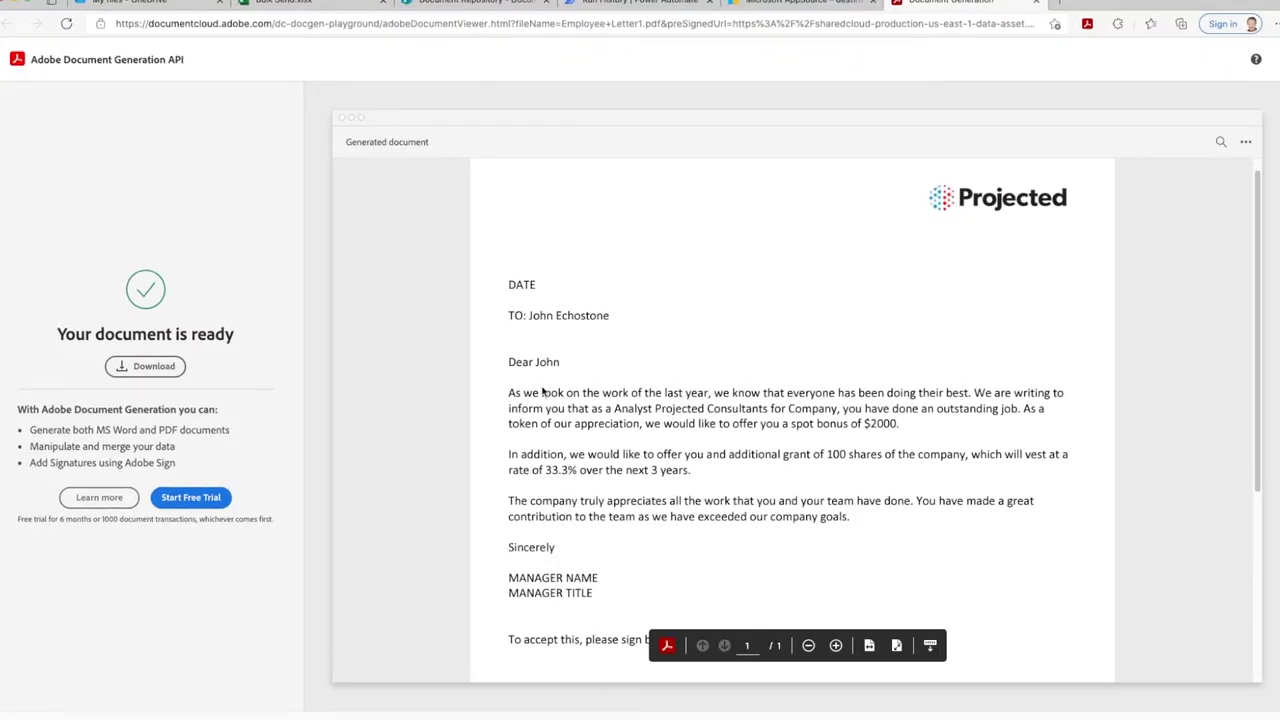
scroll(560, 428, down, 1)
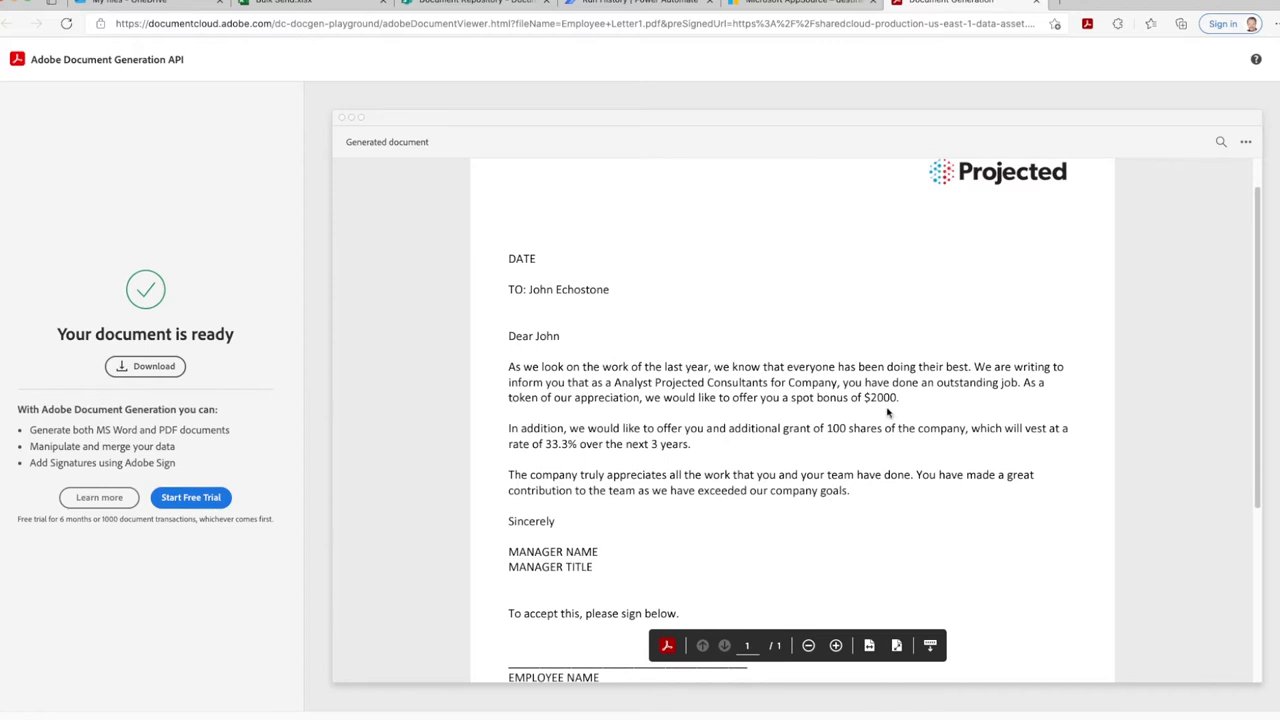
scroll(946, 449, down, 2)
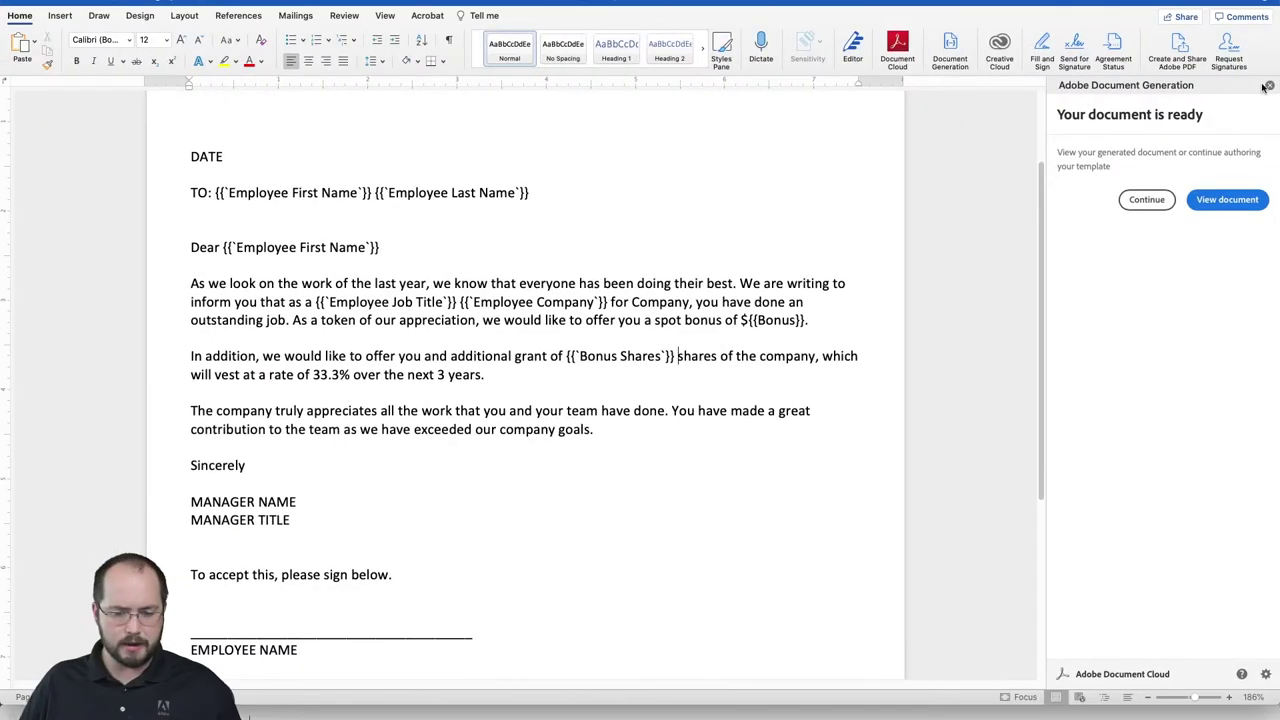
Step: Reopen the Document Generation pane, paste the sample JSON again and regenerate the tags
click(1267, 86)
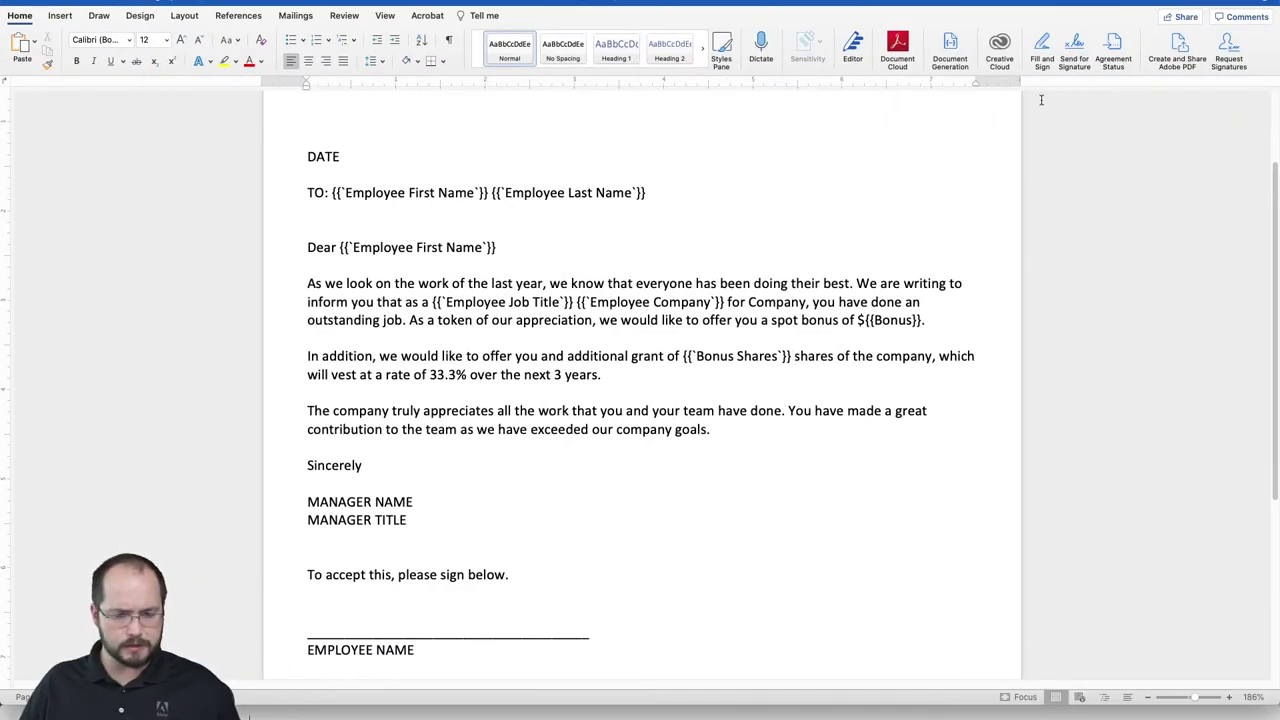
click(950, 45)
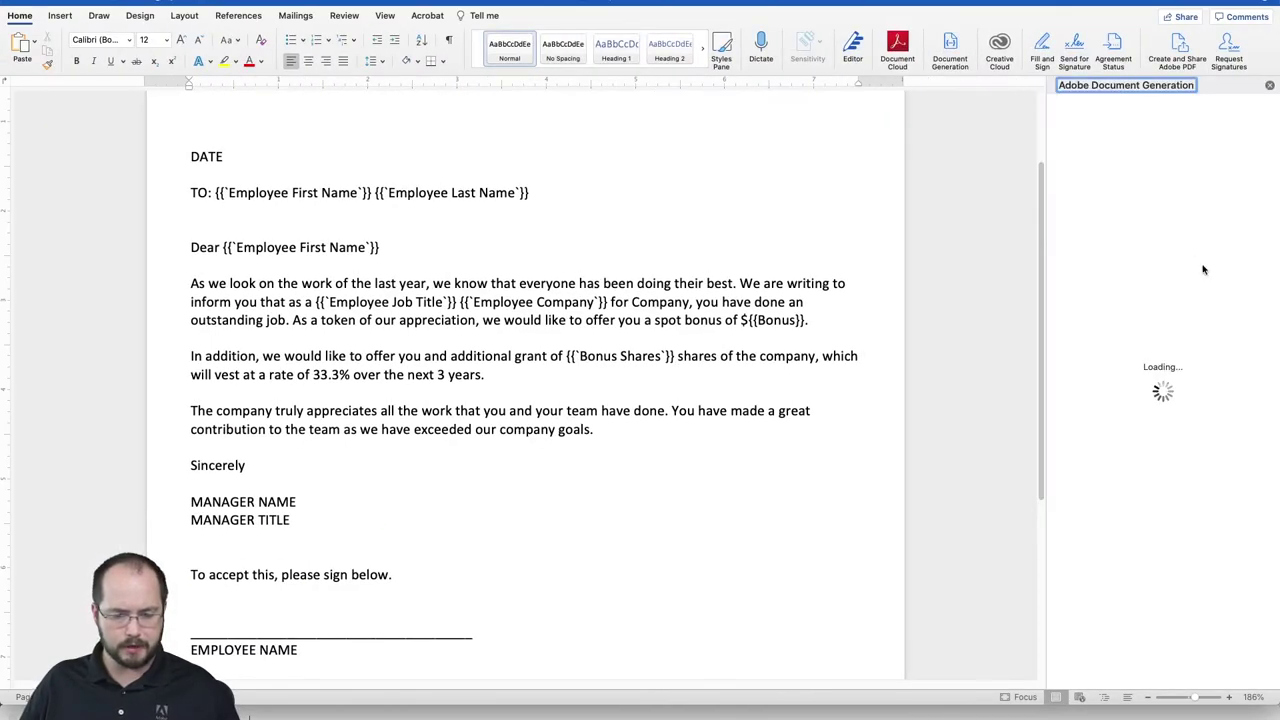
click(1160, 384)
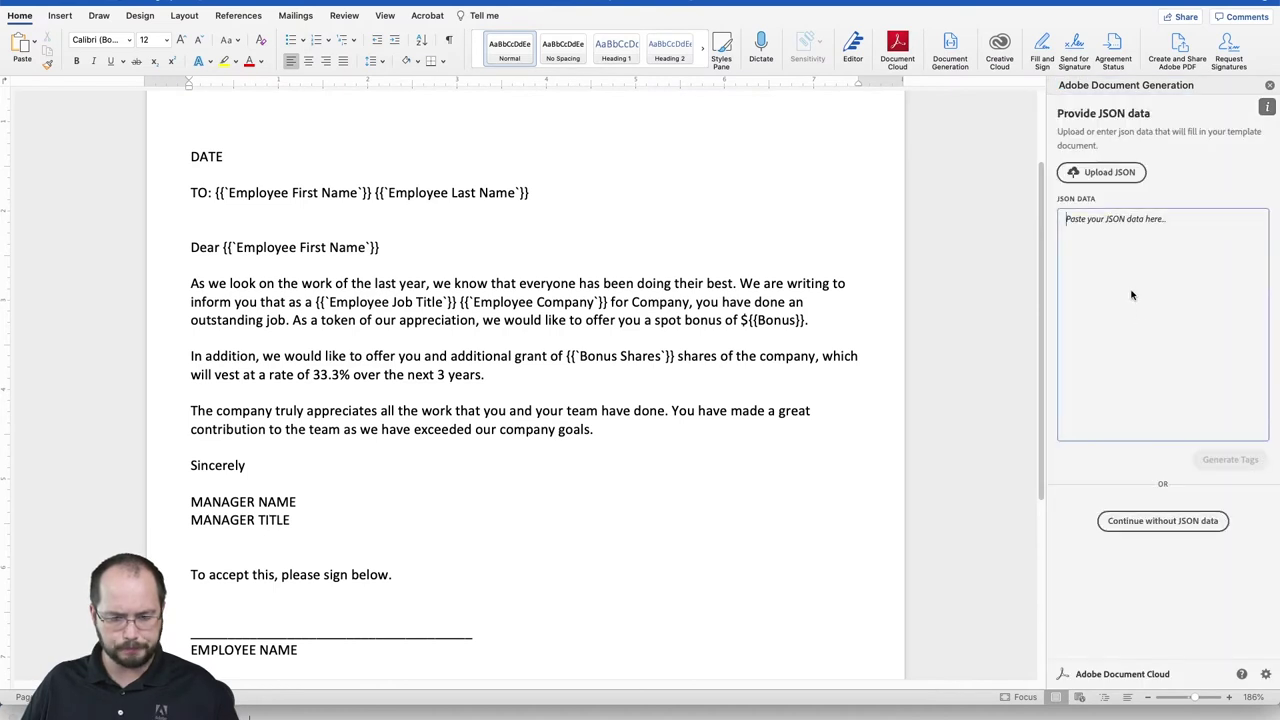
key(super+v)
click(1230, 459)
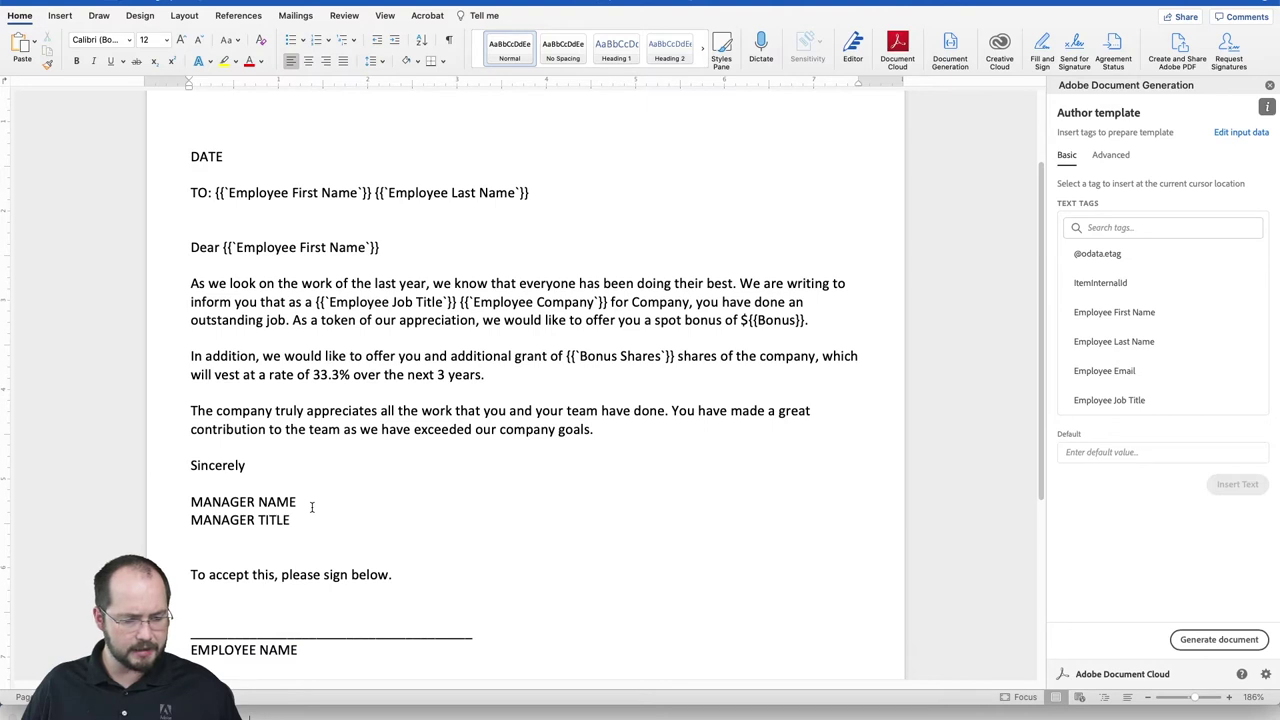
Step: Replace MANAGER NAME with Manager First/Last Name tags and MANAGER TITLE with Manager Title
drag(298, 502, 191, 502)
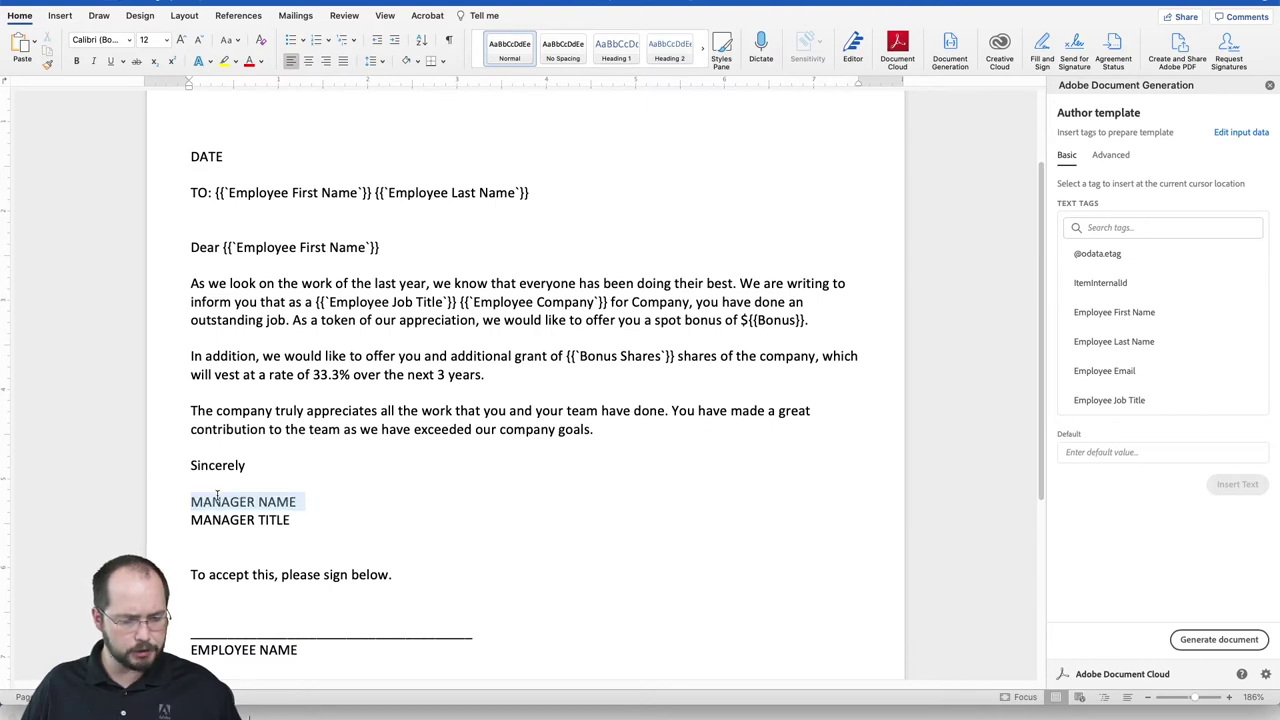
click(1118, 228)
text(manager)
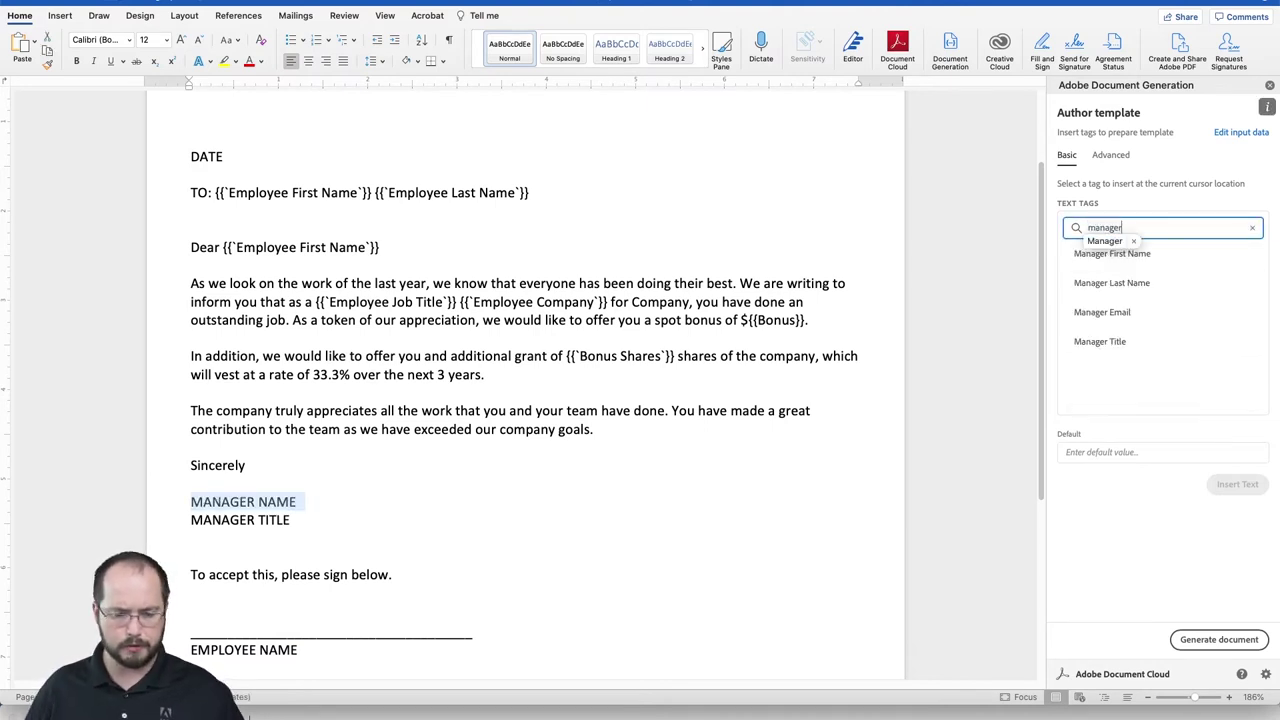
click(1160, 255)
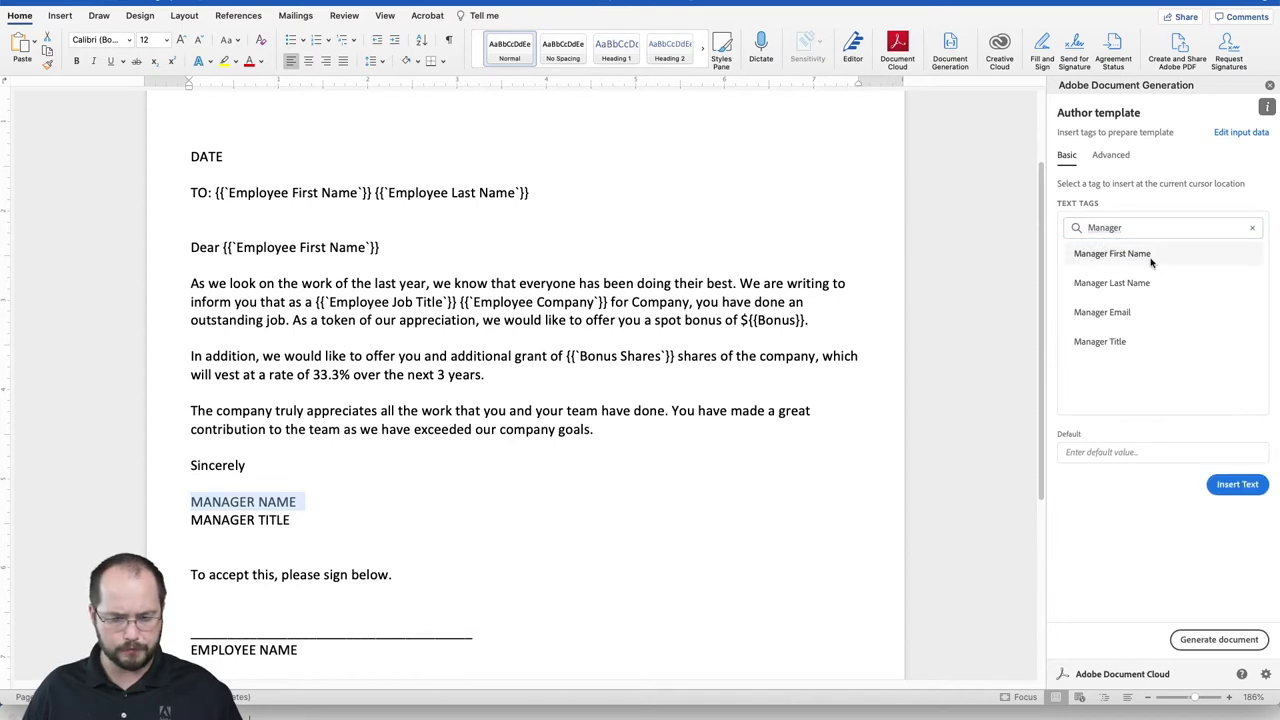
double_click(1151, 256)
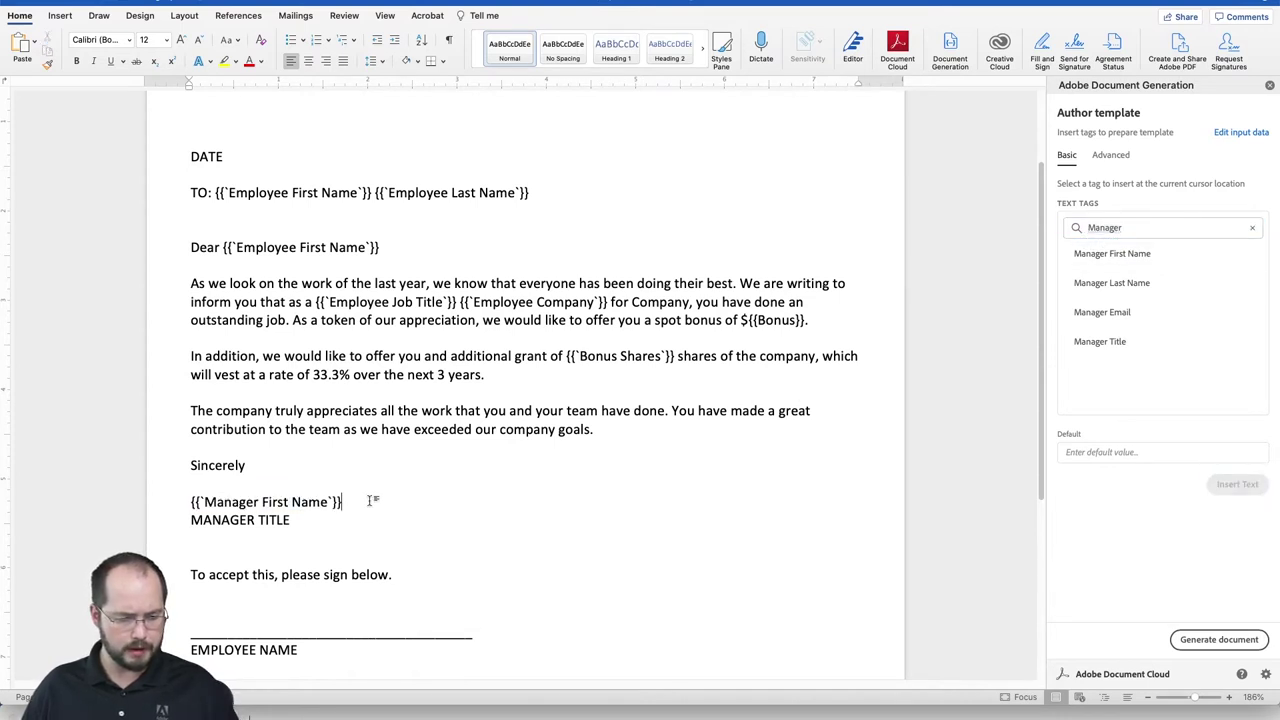
double_click(1132, 284)
drag(350, 524, 187, 520)
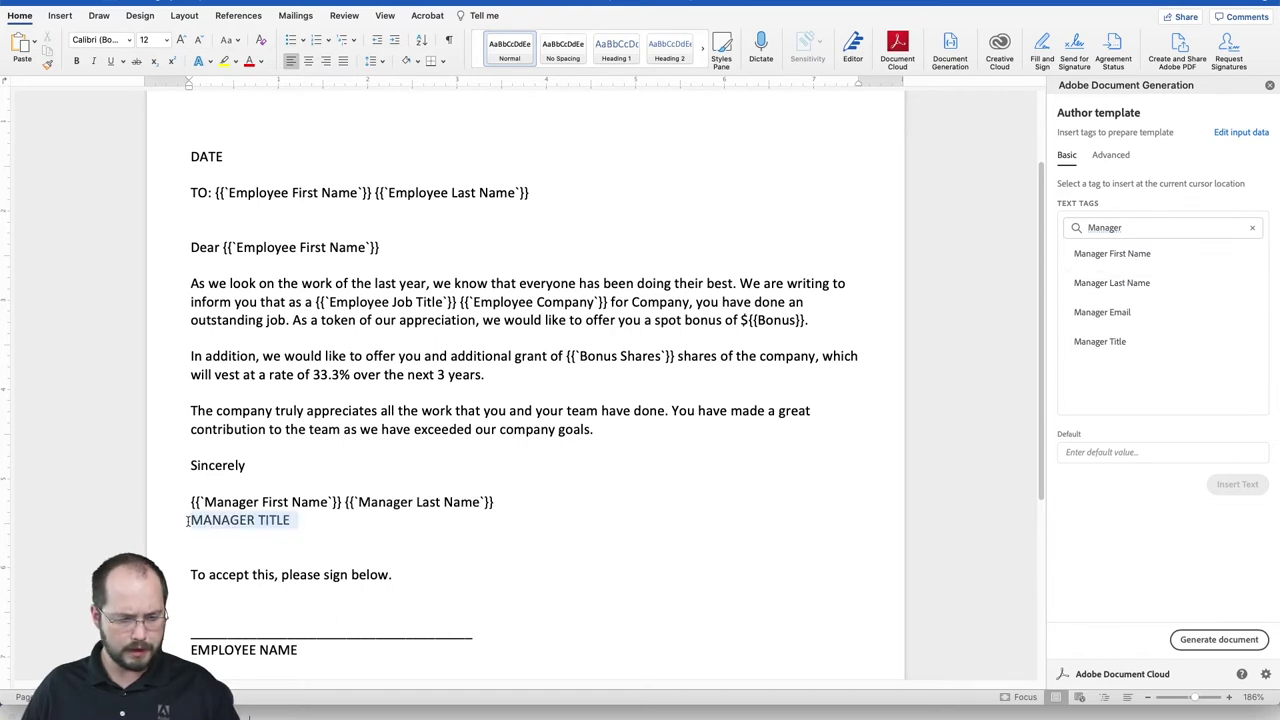
double_click(1117, 343)
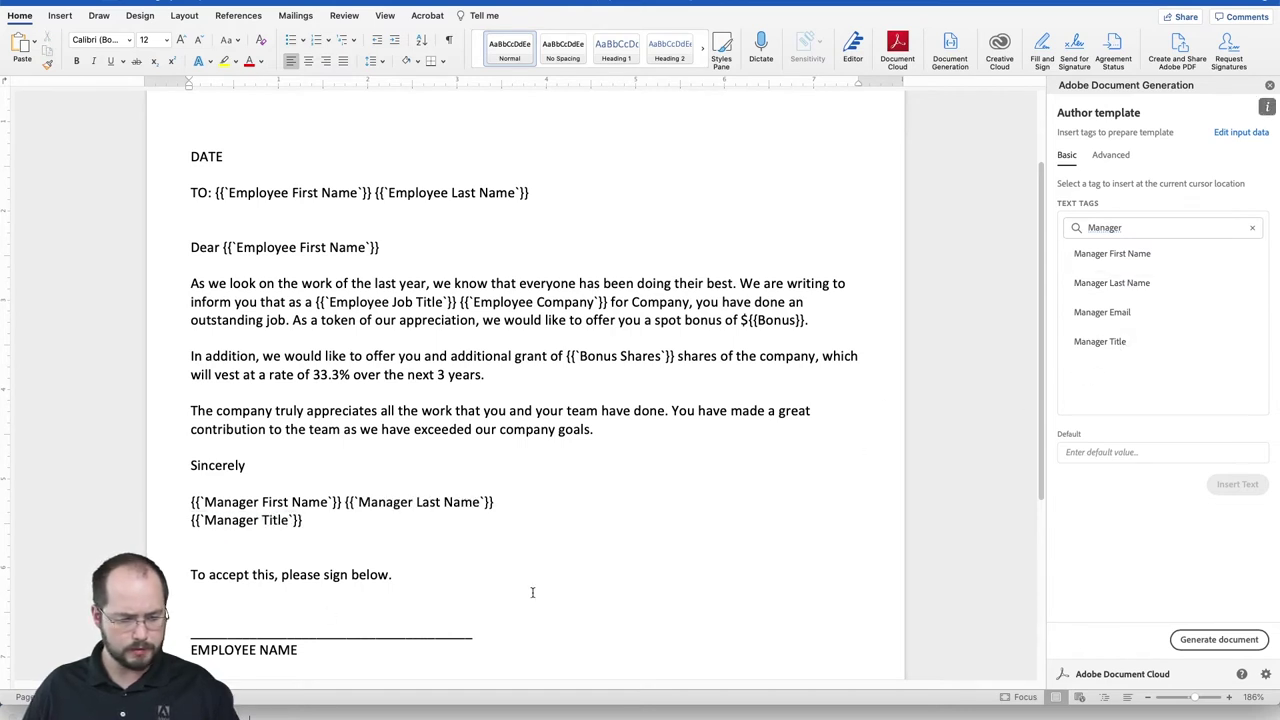
scroll(557, 451, down, 1)
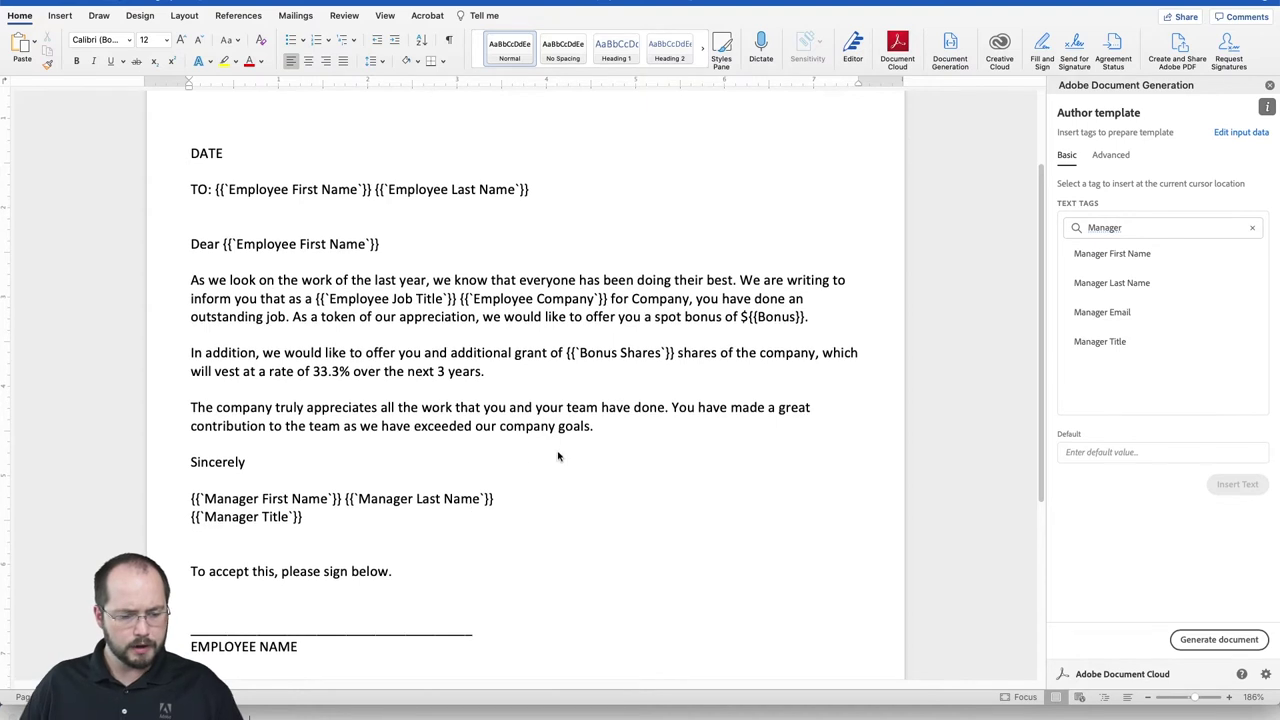
Step: Select the 'In addition…' bonus shares paragraph and expand Conditional content on the Advanced tab
drag(486, 372, 198, 356)
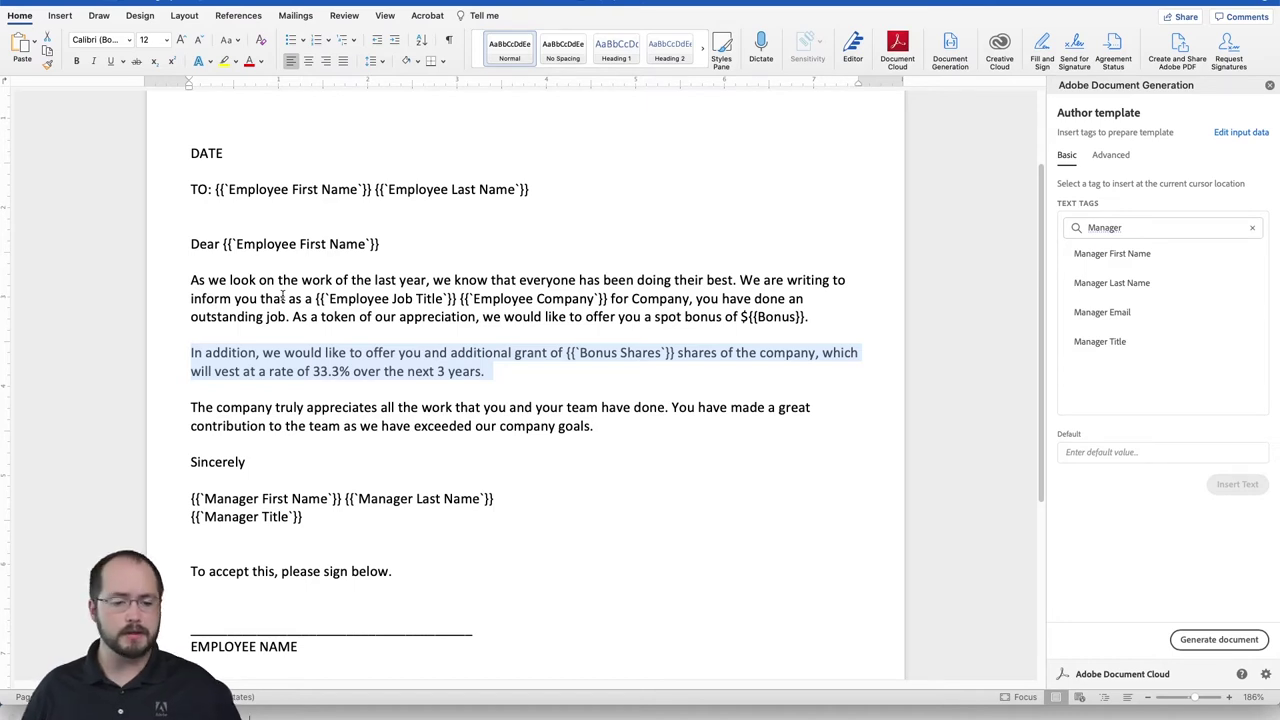
click(1110, 156)
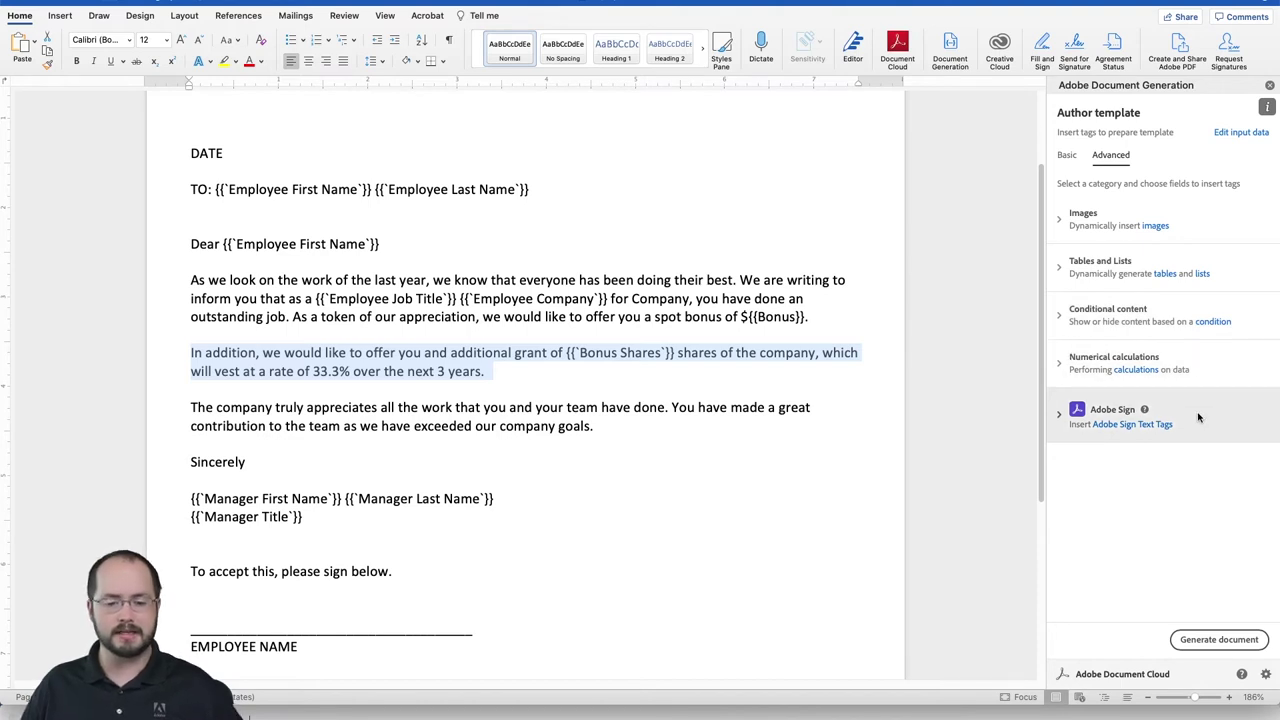
click(1105, 316)
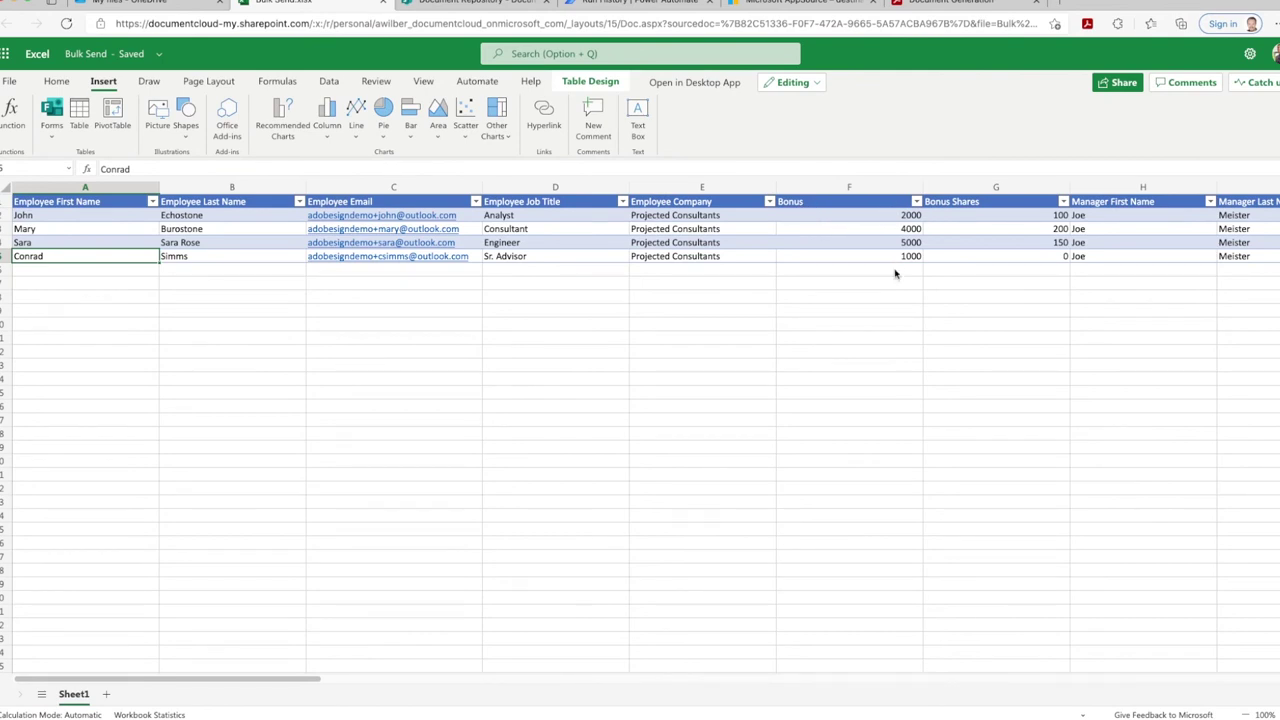
click(978, 243)
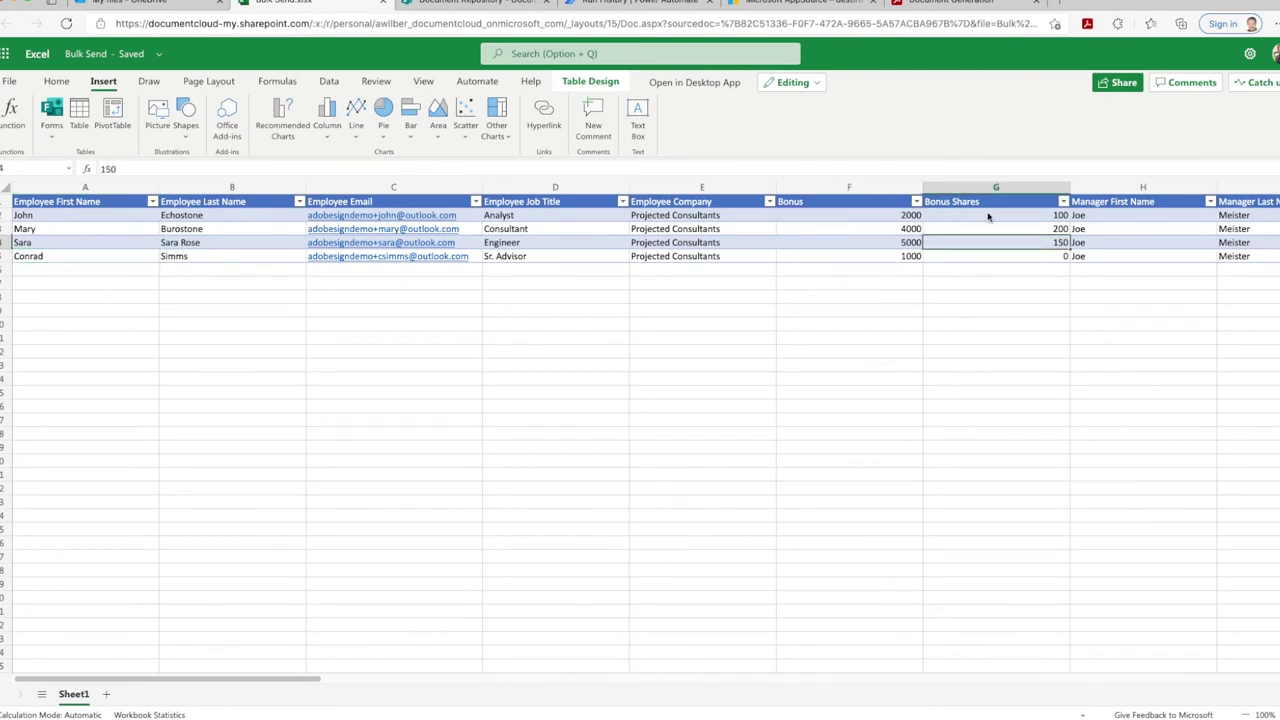
click(998, 257)
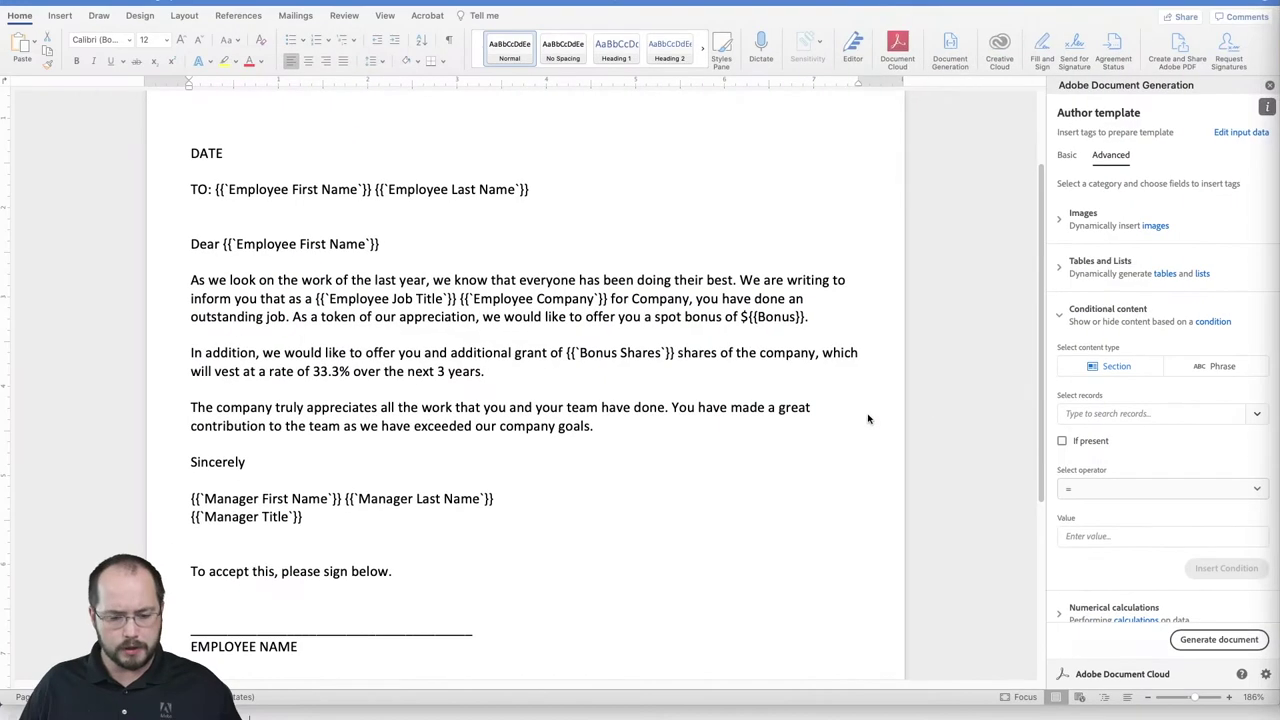
Step: Wrap the bonus shares paragraph in a condition: Bonus Shares != 0
triple_click(872, 372)
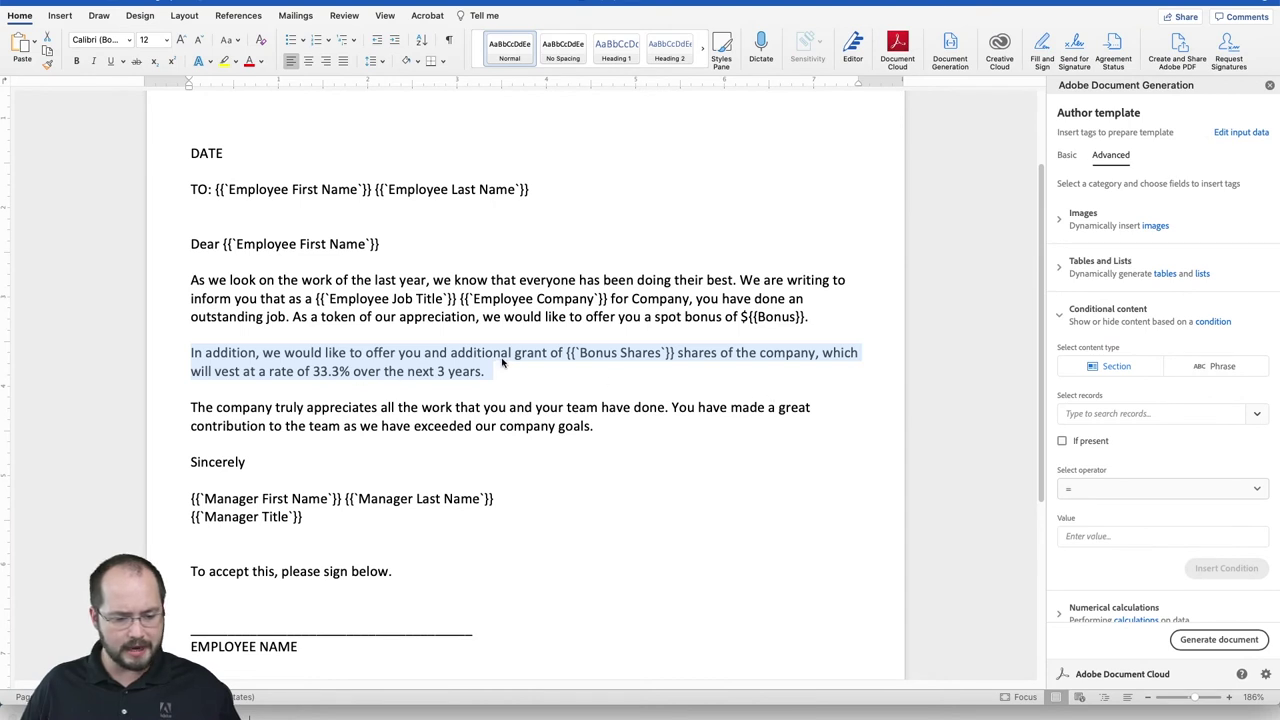
click(1256, 415)
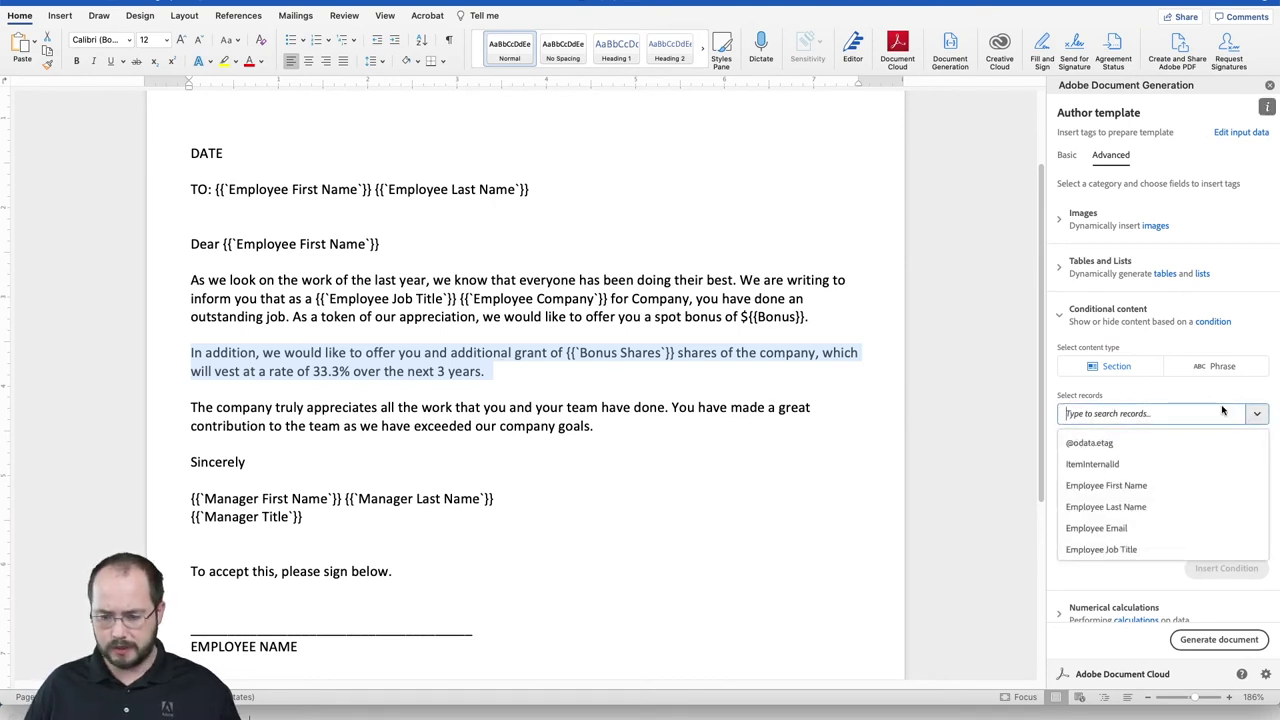
text(bon)
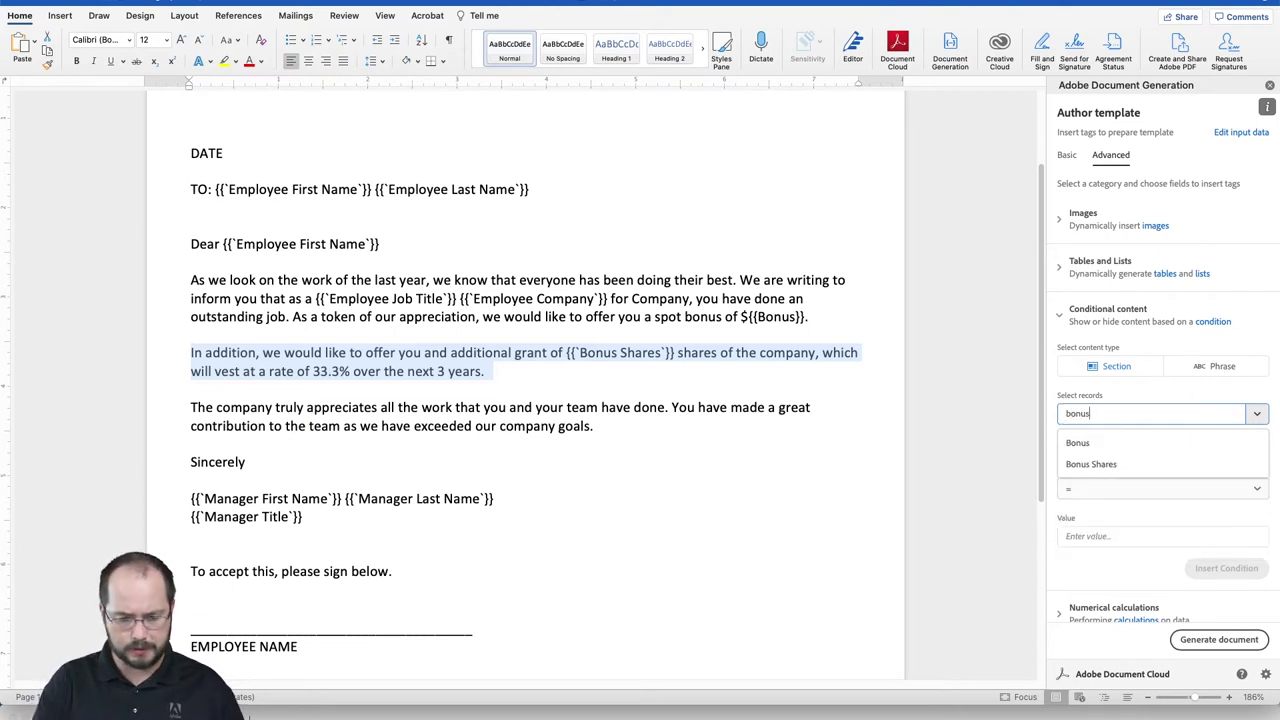
text(us)
click(1145, 470)
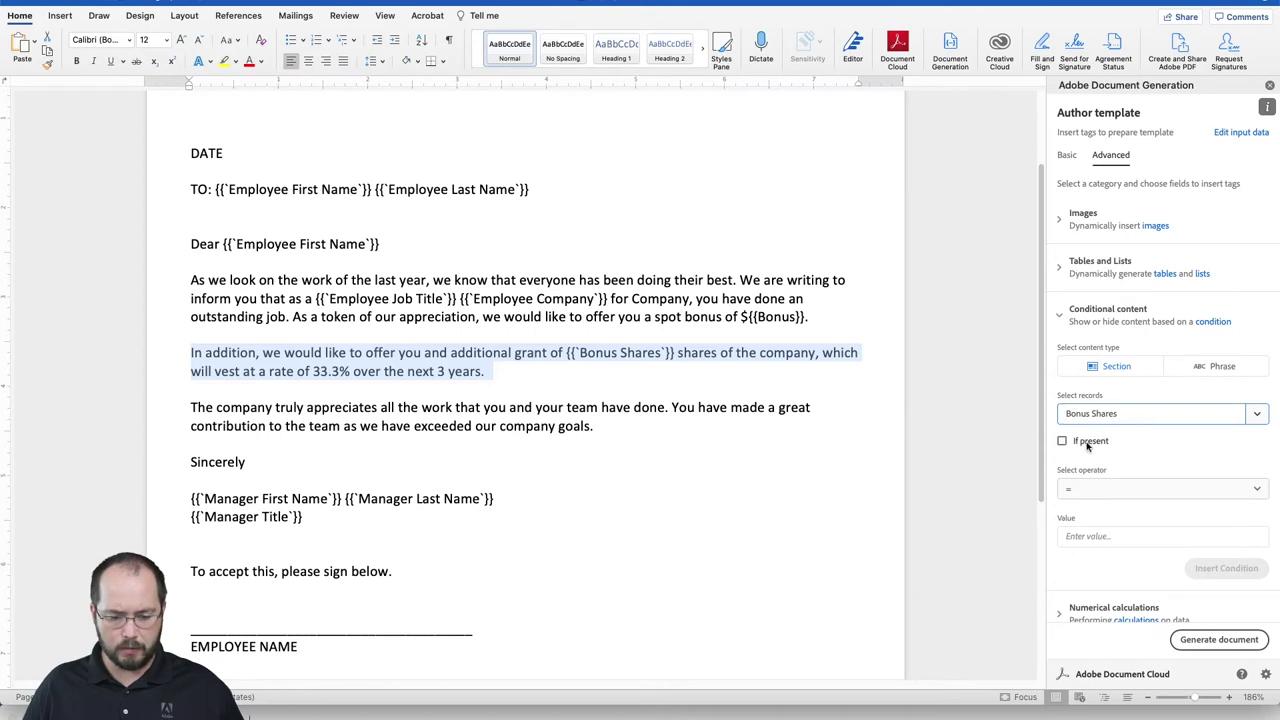
click(1090, 488)
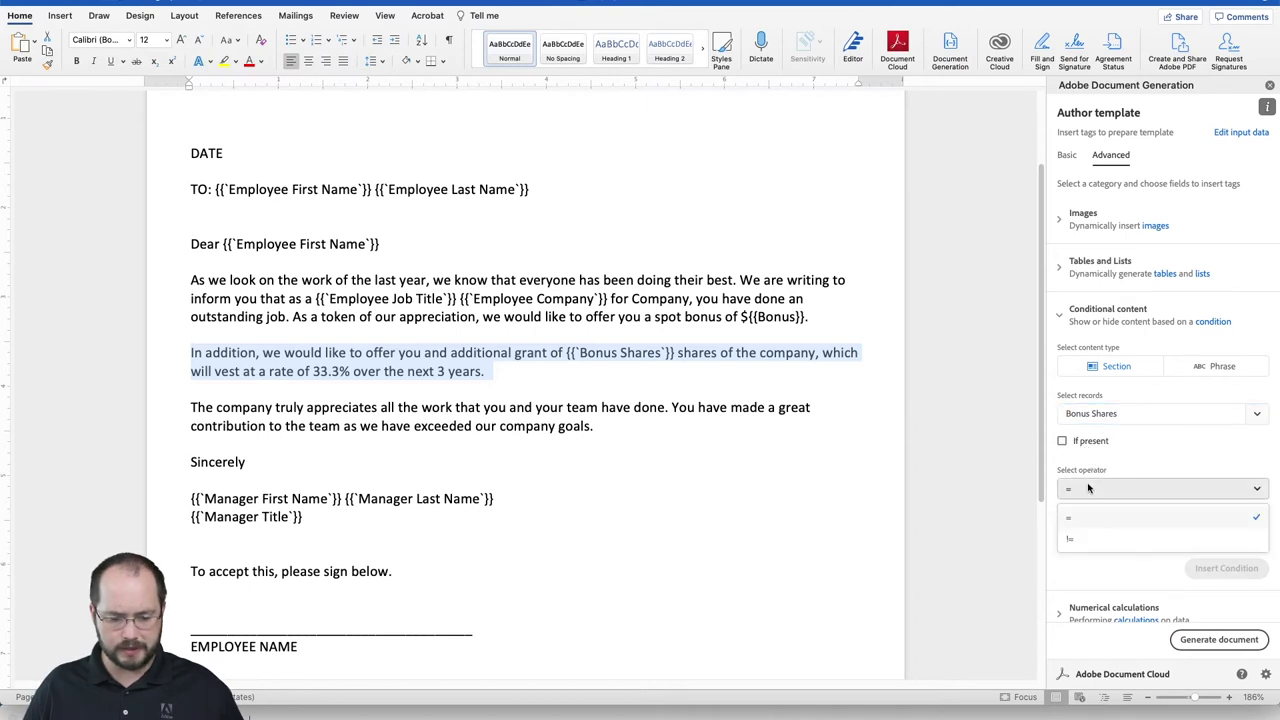
click(1087, 535)
click(1100, 537)
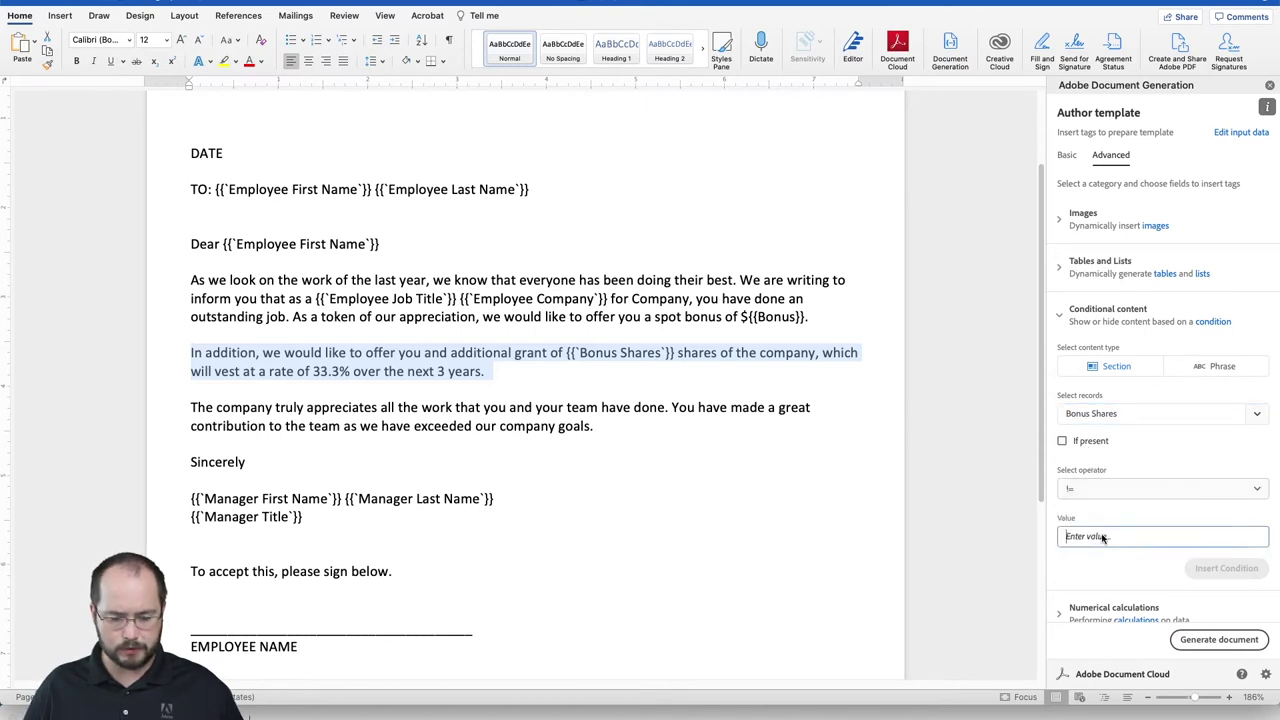
text(0)
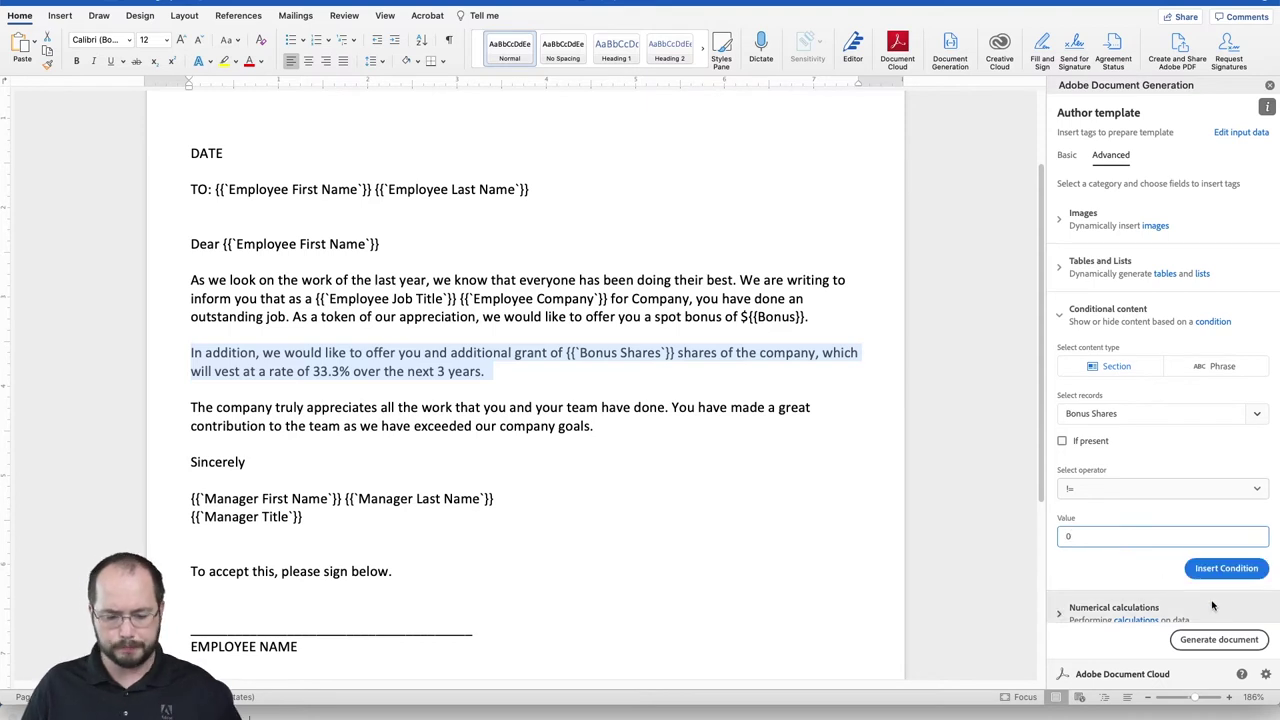
click(1226, 568)
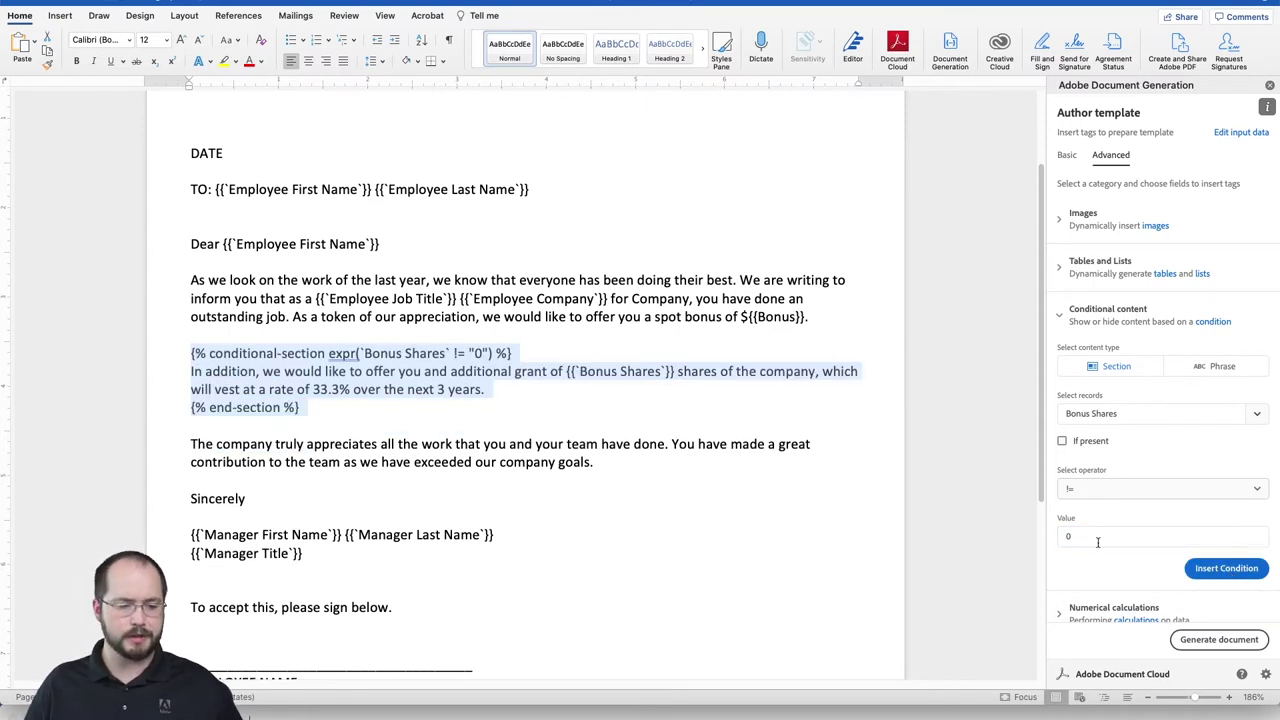
Step: Check the inserted conditional-section and end-section tags around the paragraph
click(438, 413)
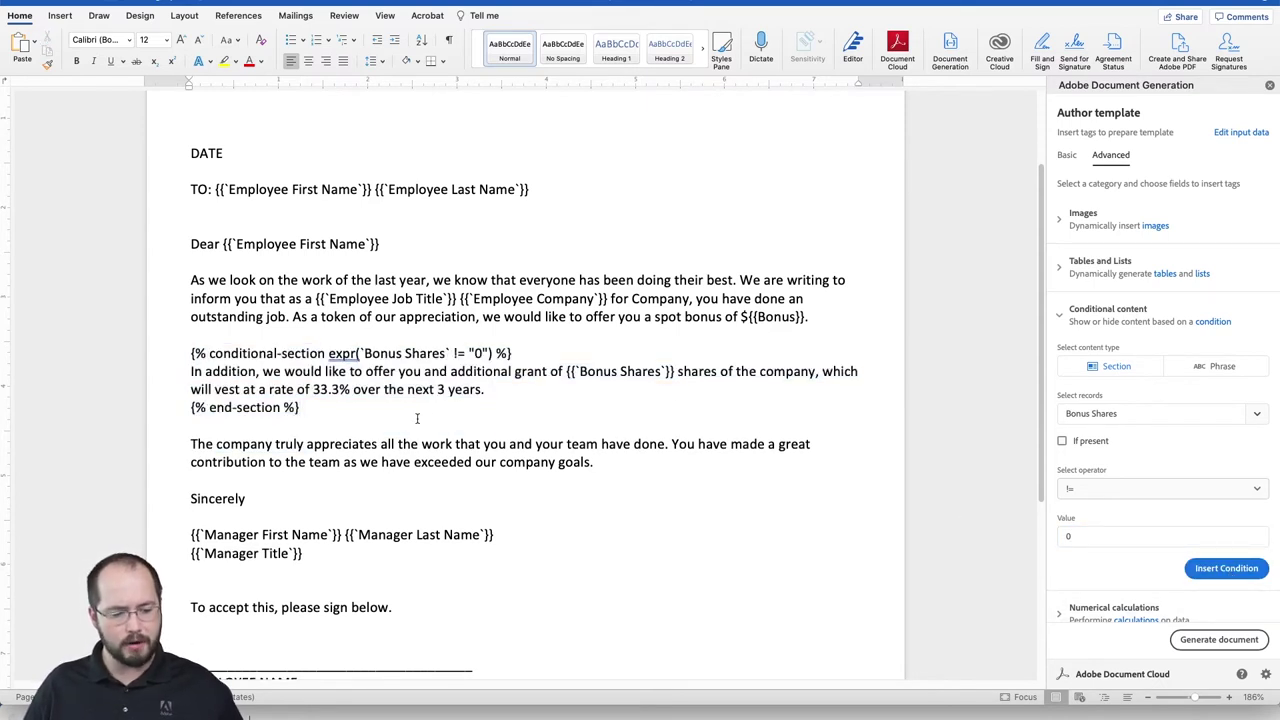
drag(313, 408, 177, 409)
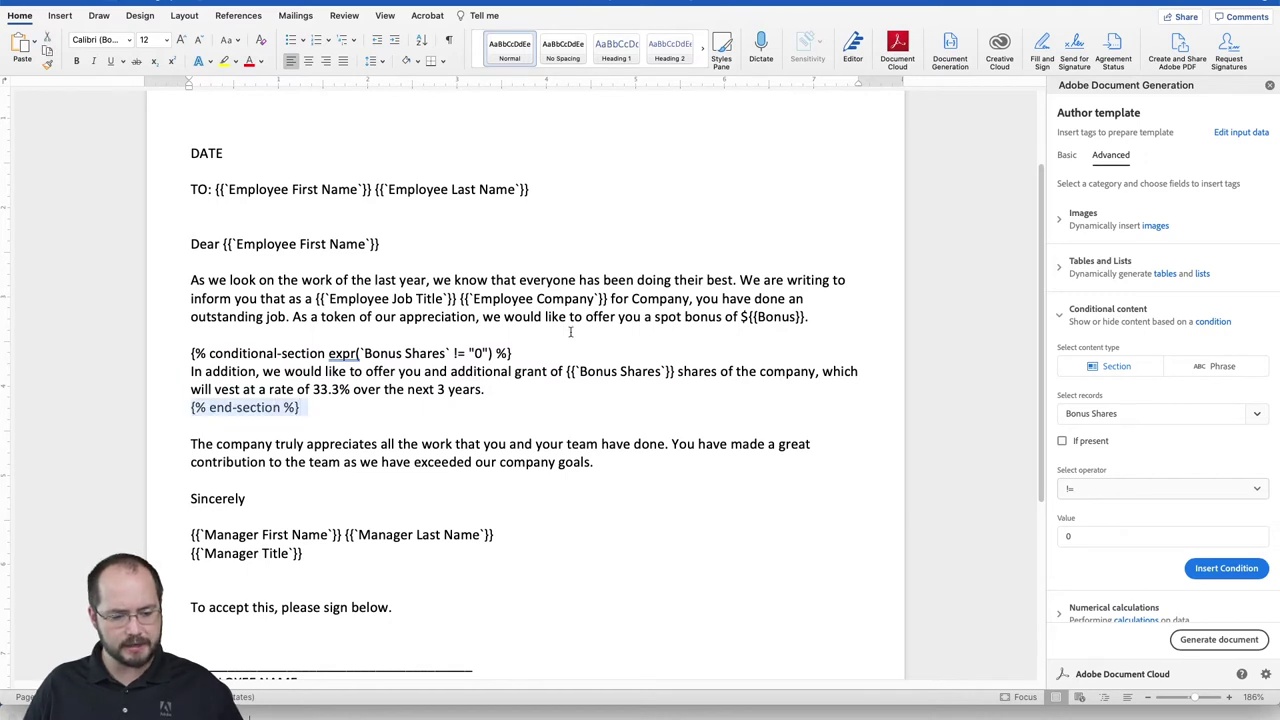
drag(512, 353, 202, 348)
click(295, 353)
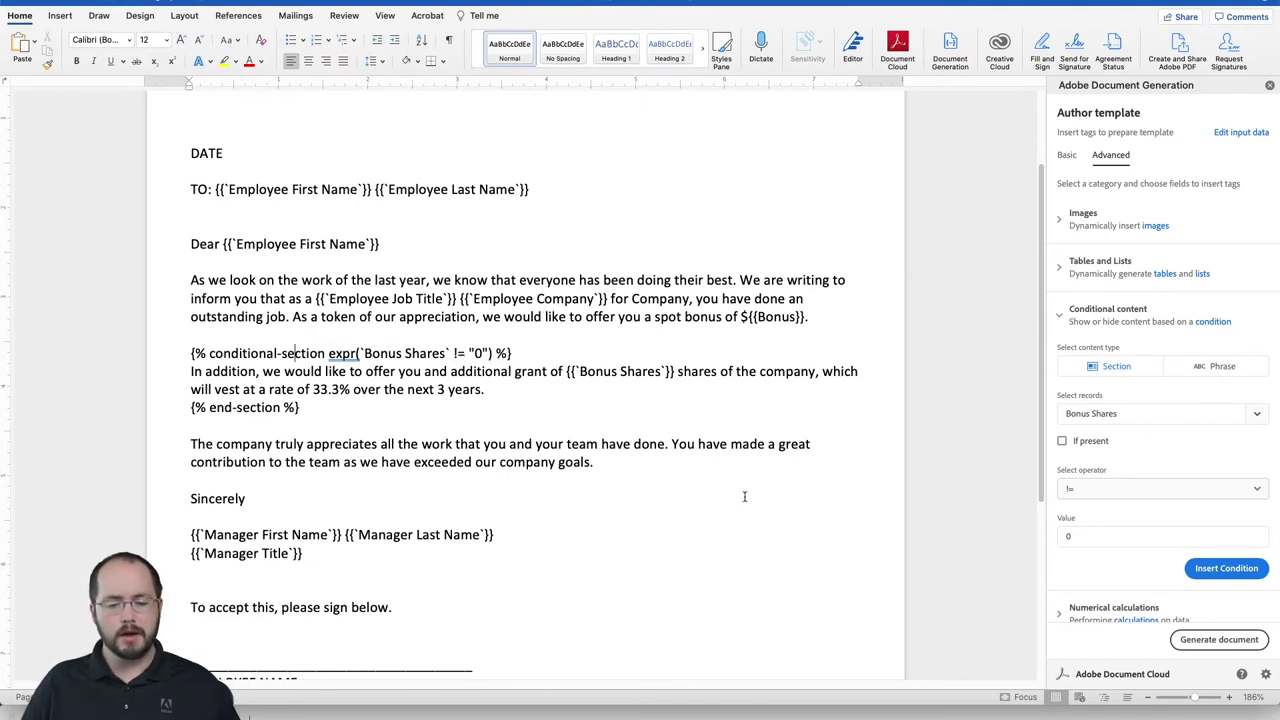
Step: Add two blank lines below Sincerely
scroll(1192, 399, down, 2)
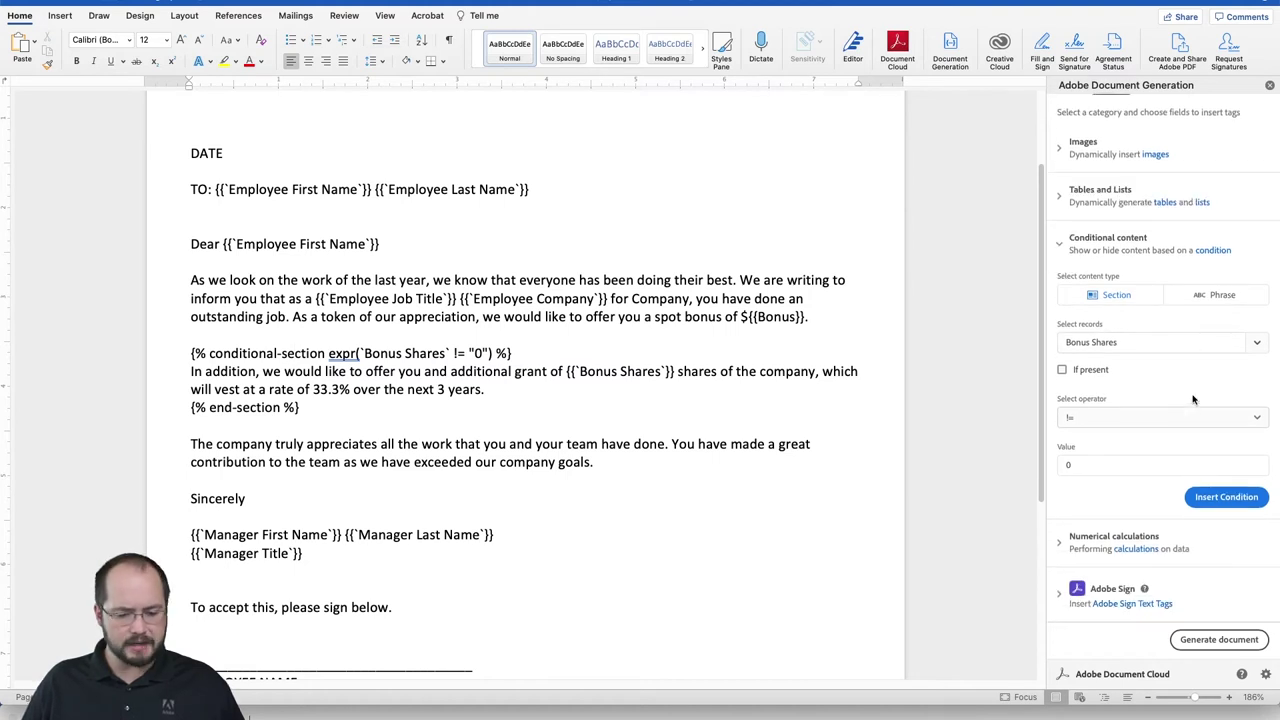
scroll(477, 484, down, 3)
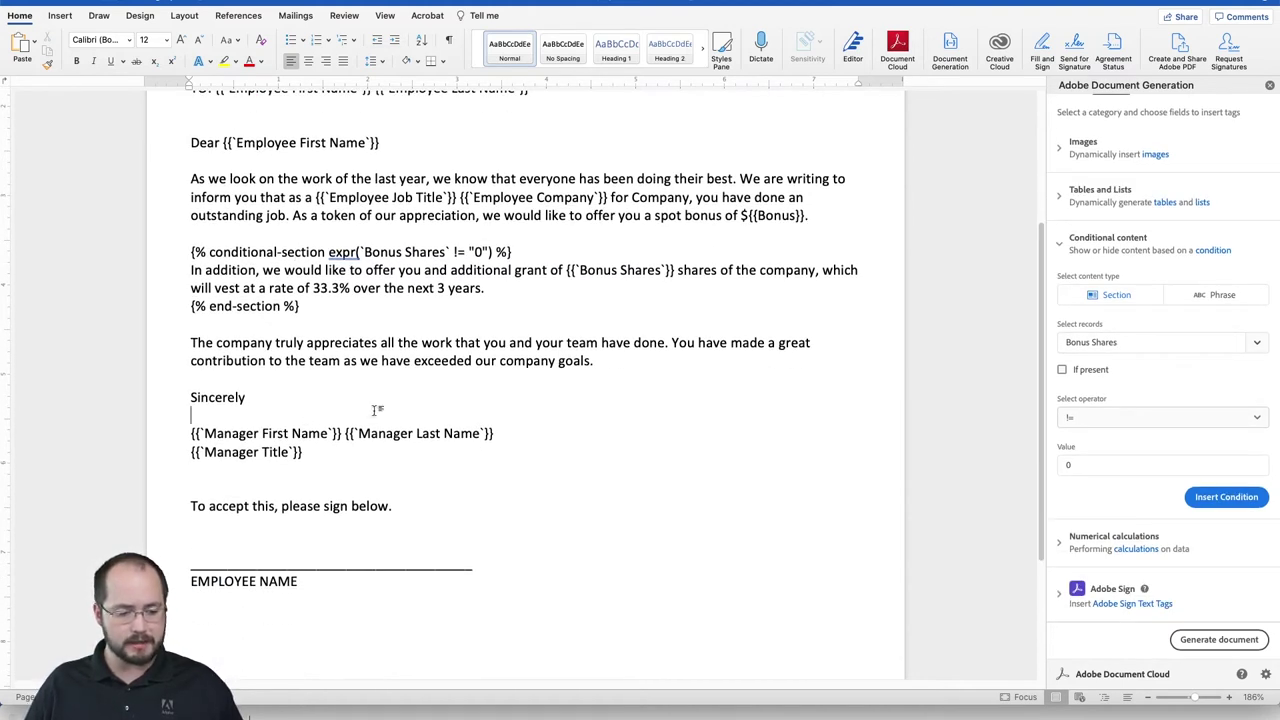
key(Return)
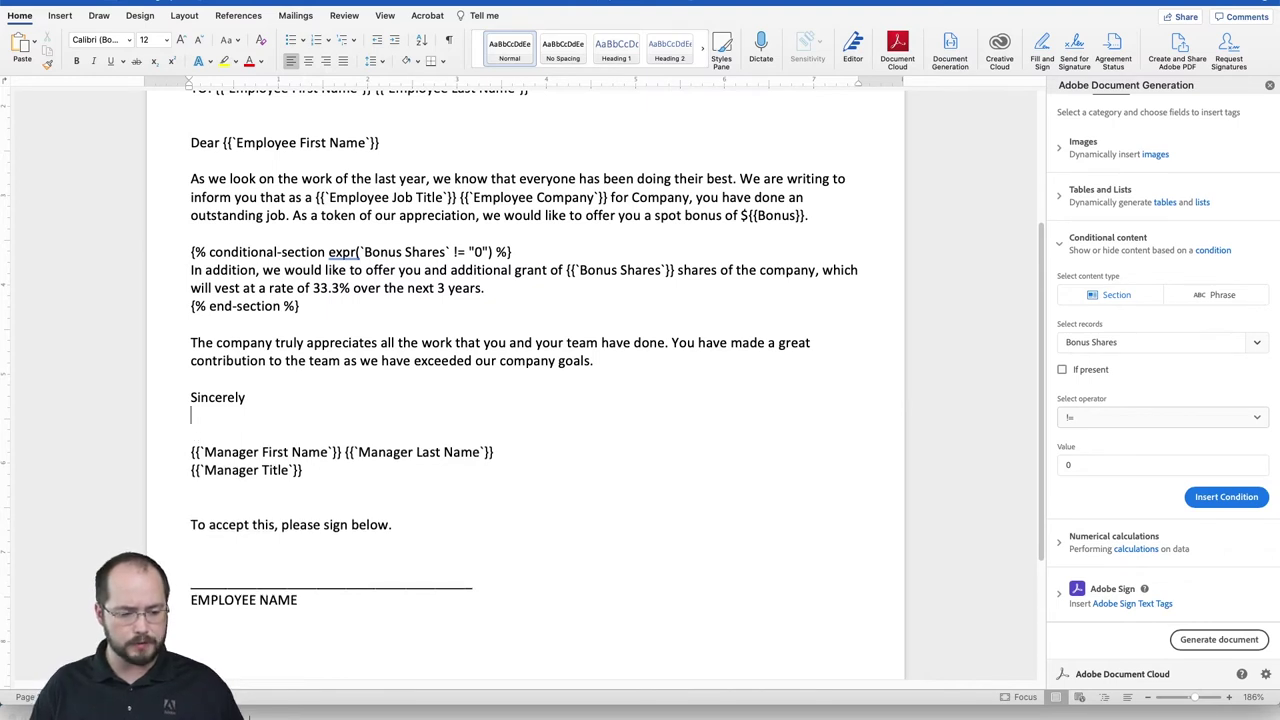
key(Return)
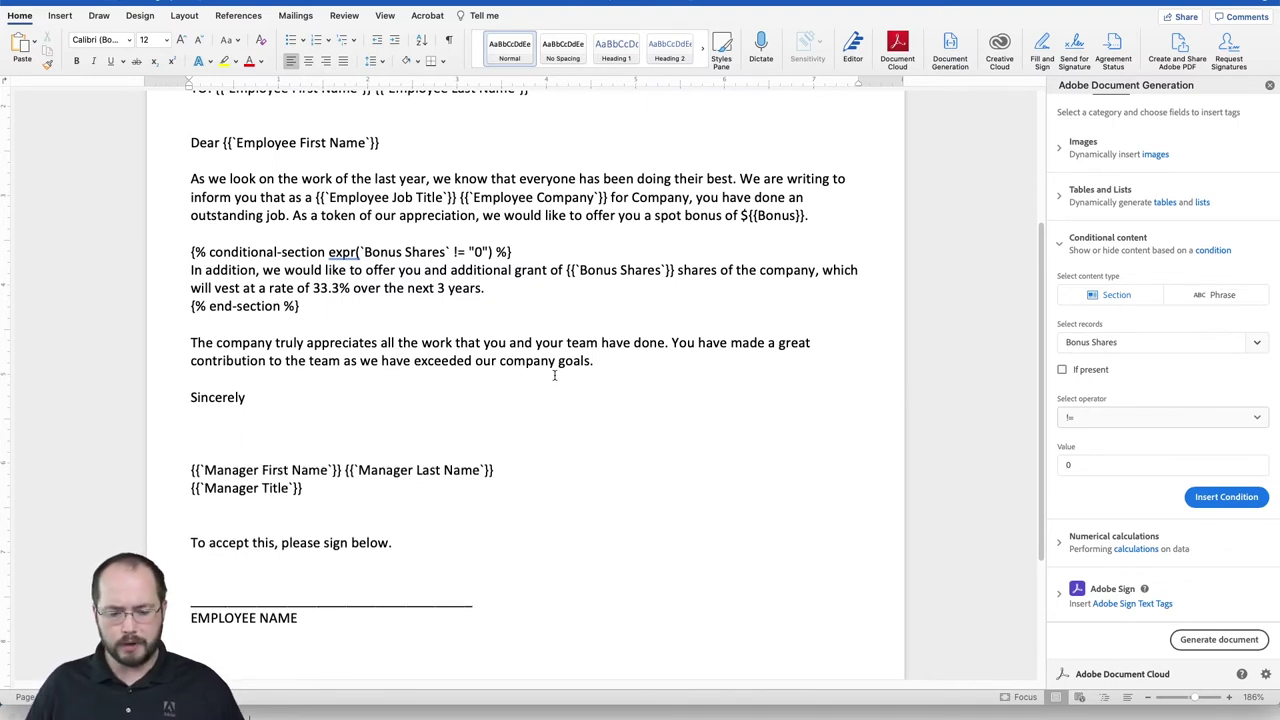
Step: Insert an Adobe Sign Signature tag for Signer-1, with 2 recipients
click(1109, 597)
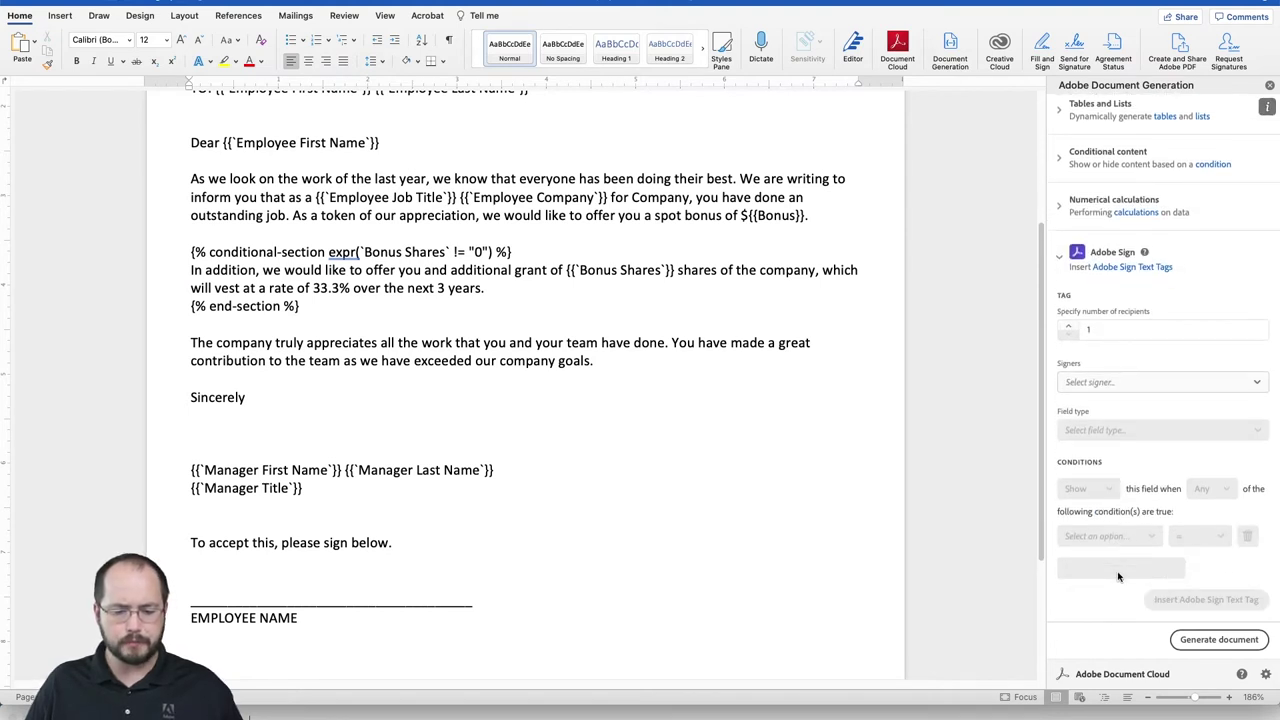
click(1070, 330)
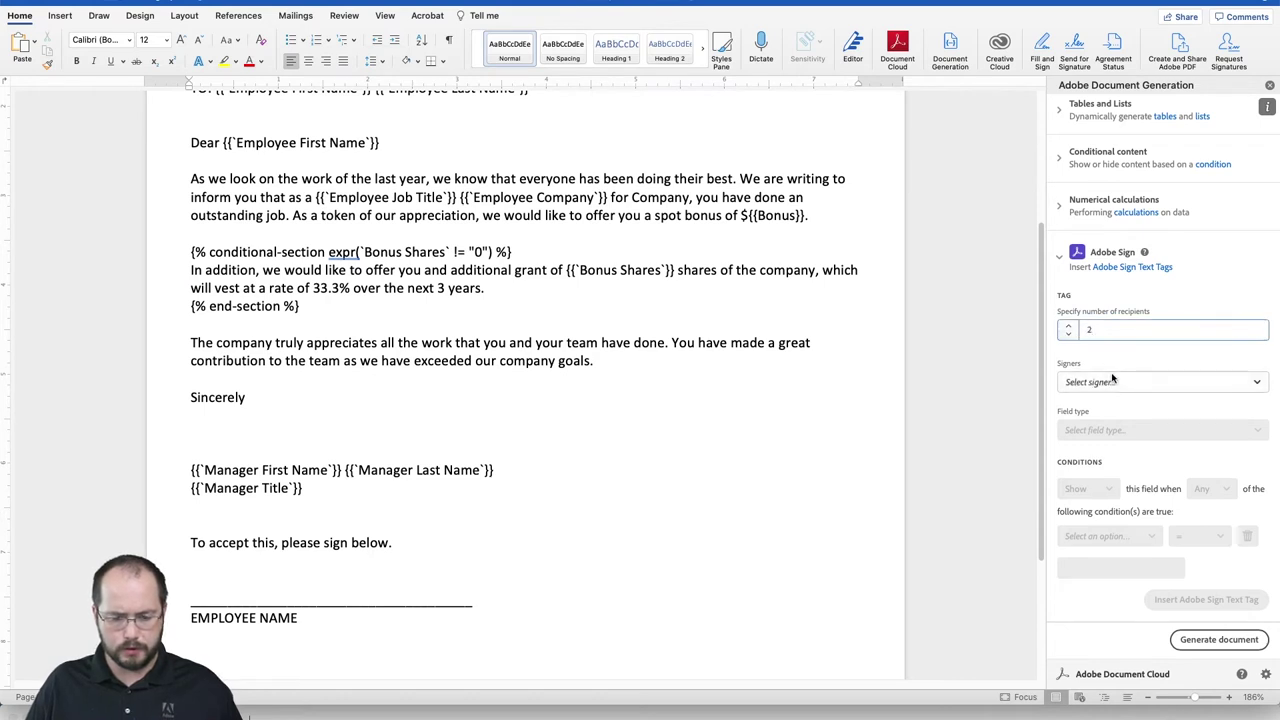
click(1111, 374)
click(1108, 341)
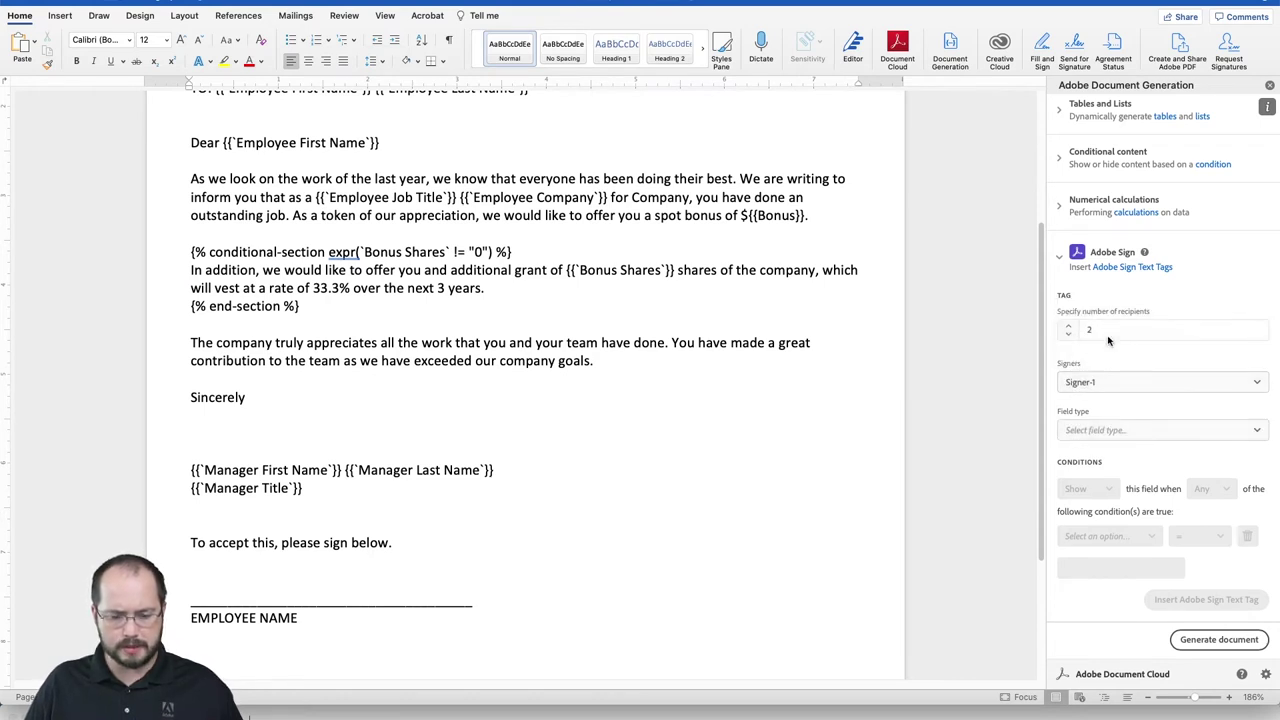
click(1104, 381)
click(1104, 381)
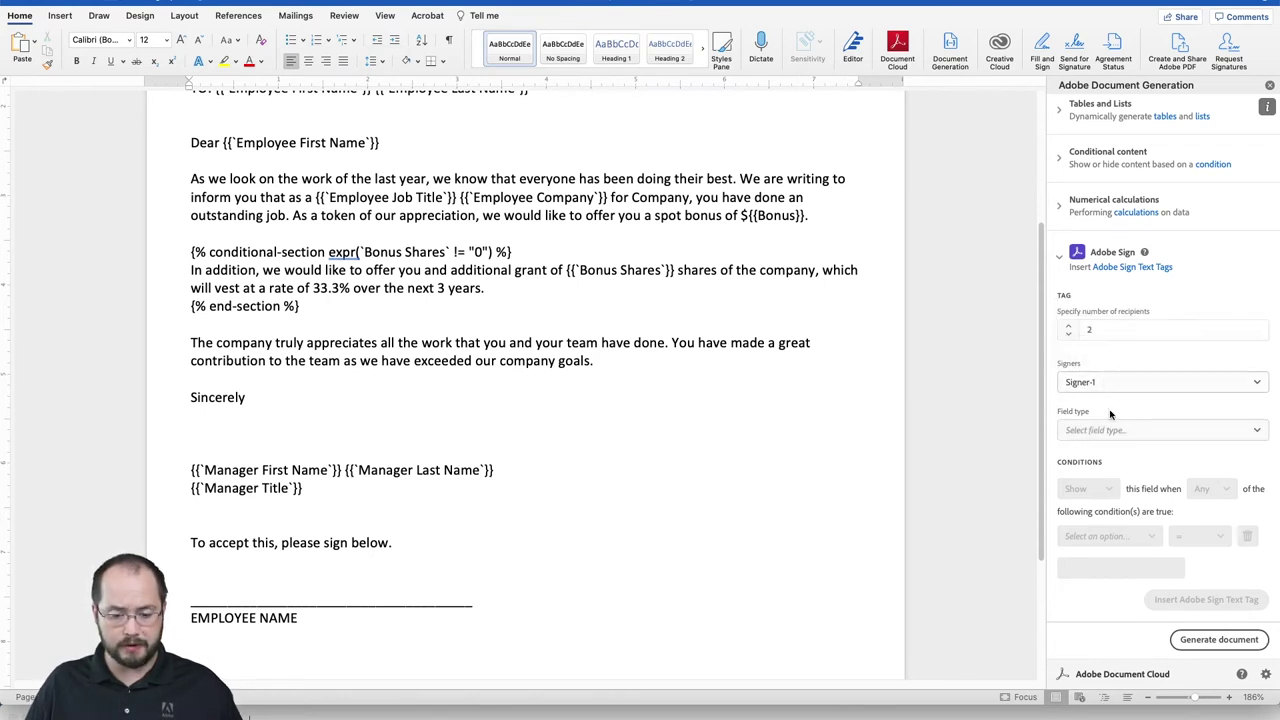
click(1108, 430)
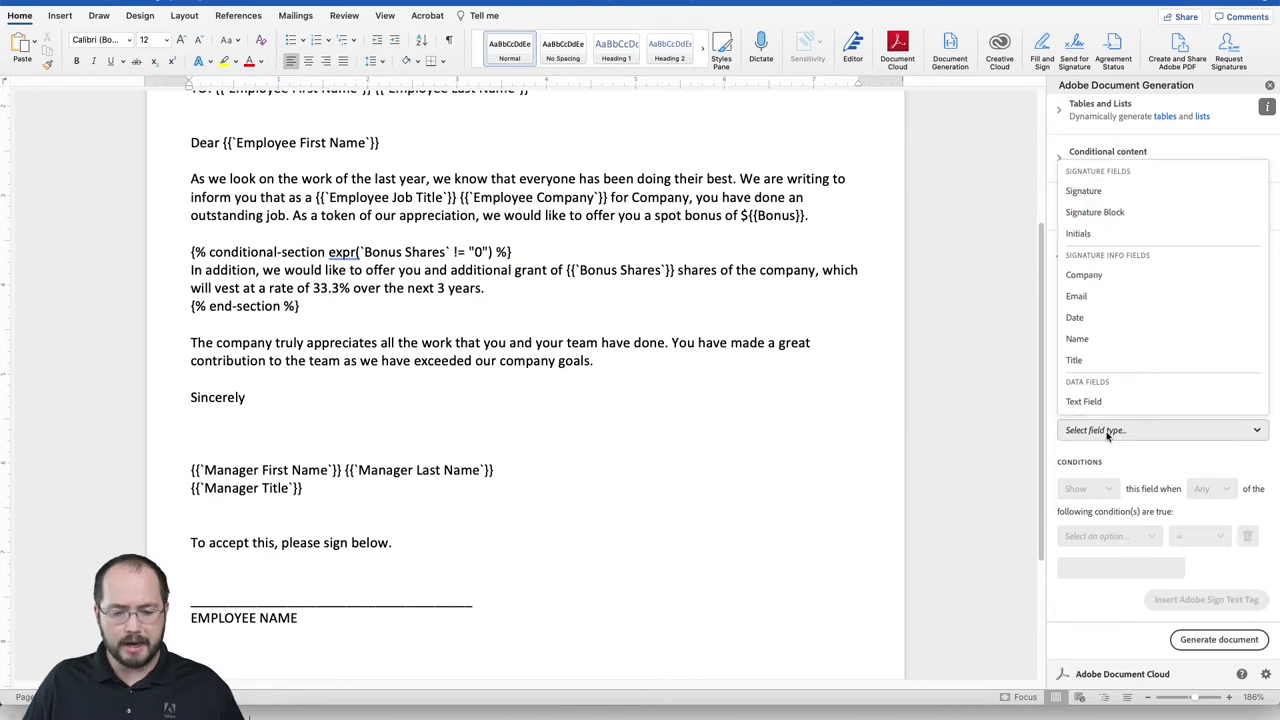
click(1100, 191)
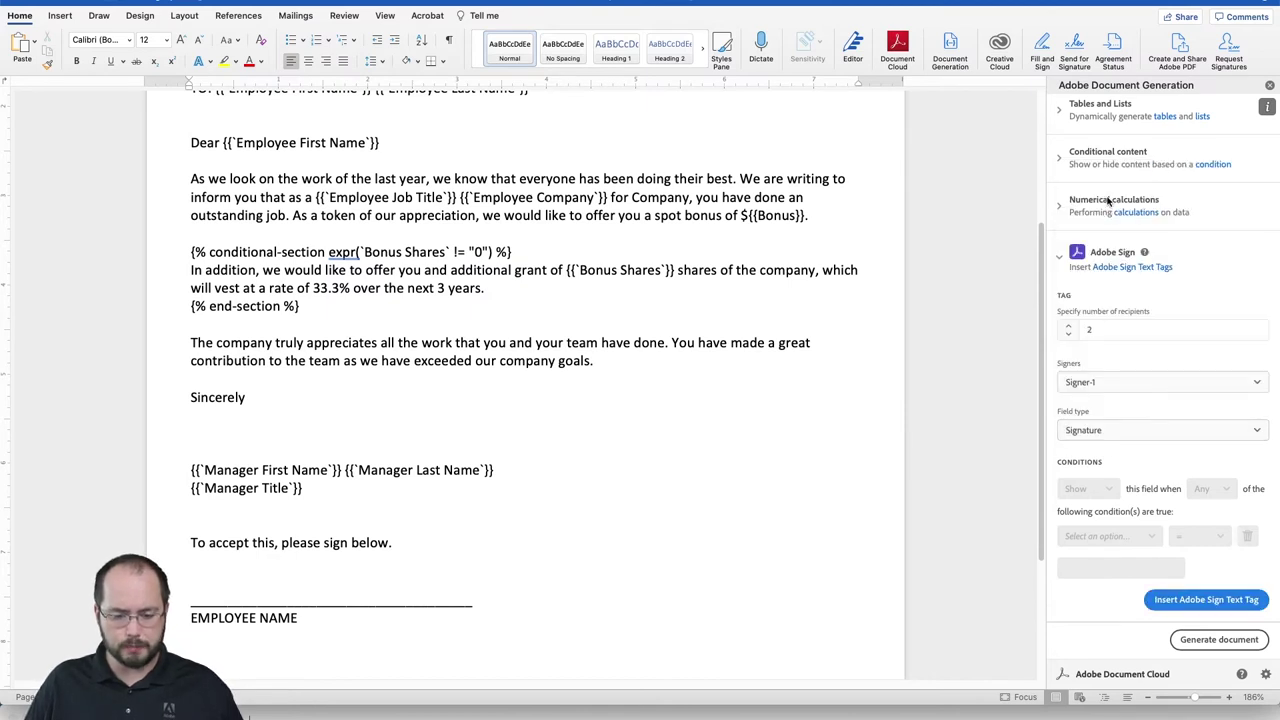
click(1187, 601)
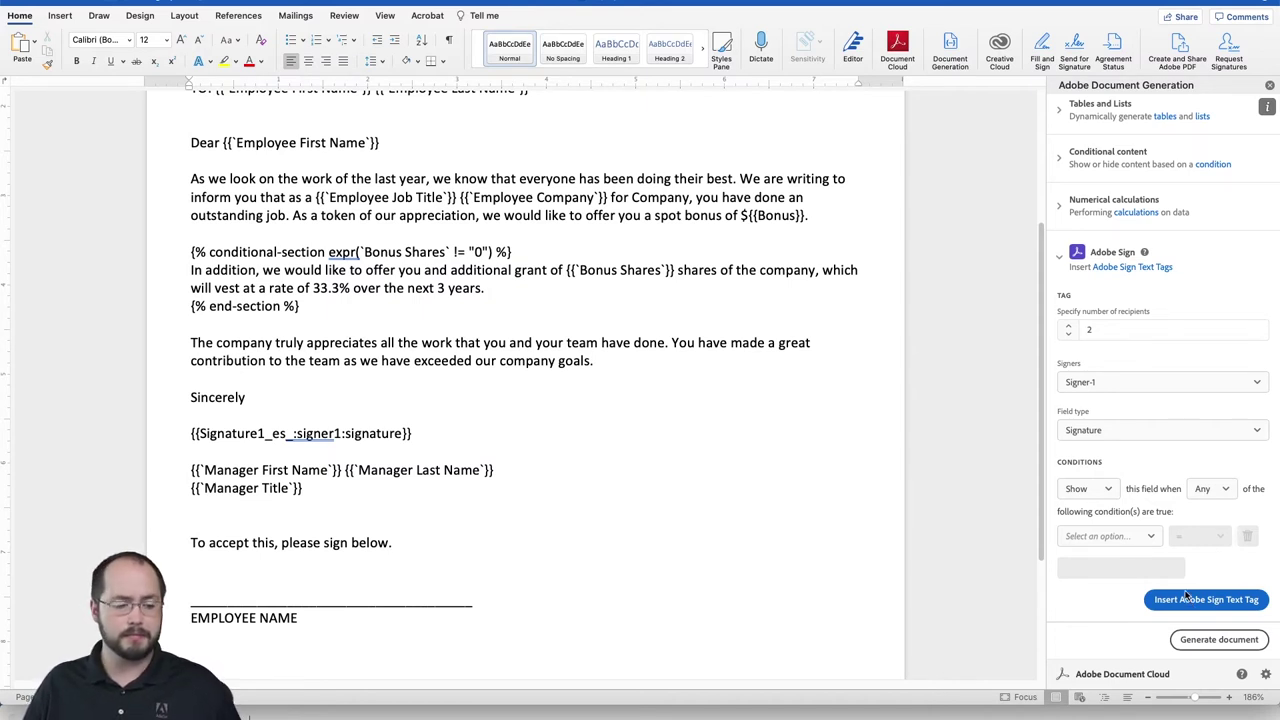
Step: Enlarge the signature tag's opening brace to 36 pt
click(191, 433)
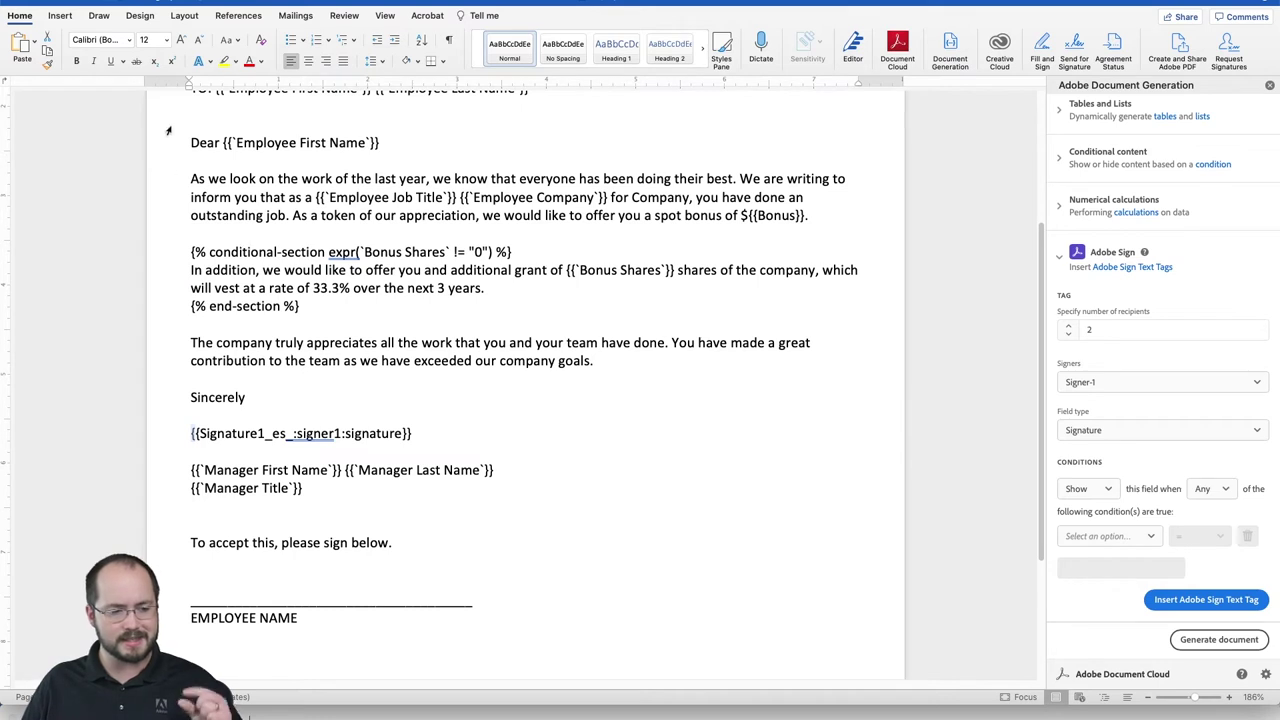
click(179, 40)
click(179, 40)
click(179, 40)
click(179, 40)
click(179, 40)
click(179, 40)
click(179, 40)
click(179, 40)
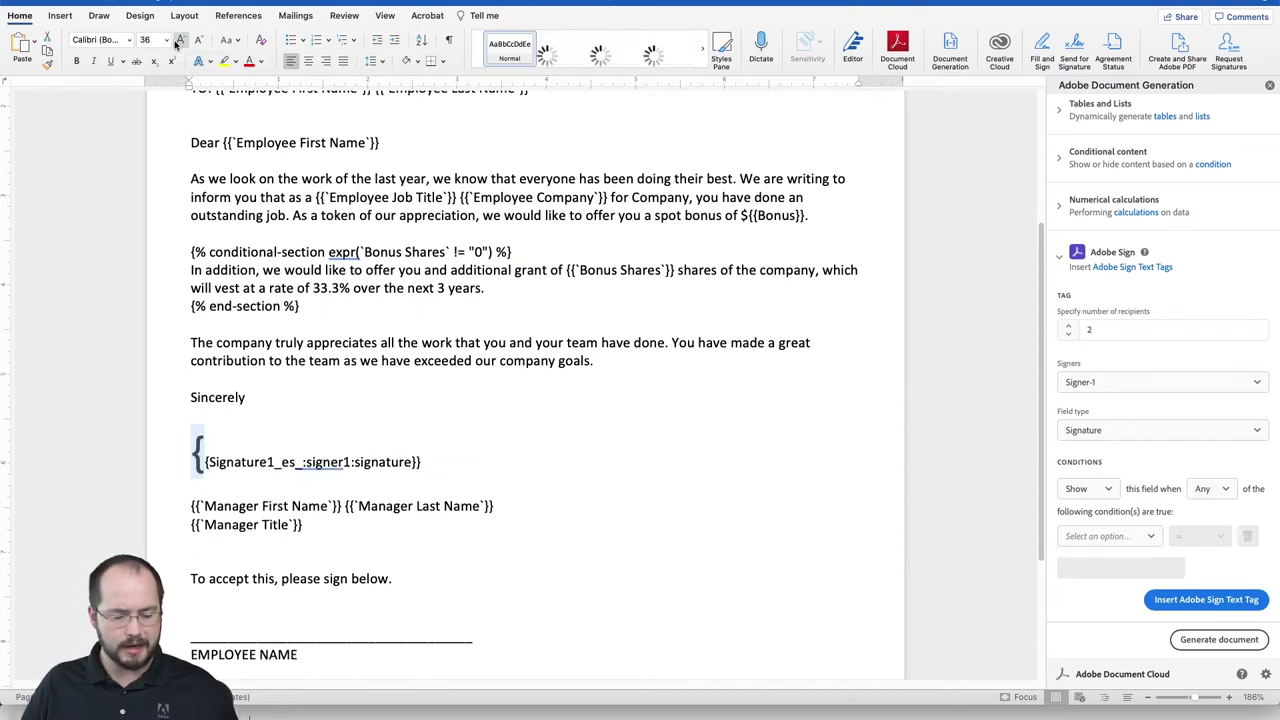
click(328, 527)
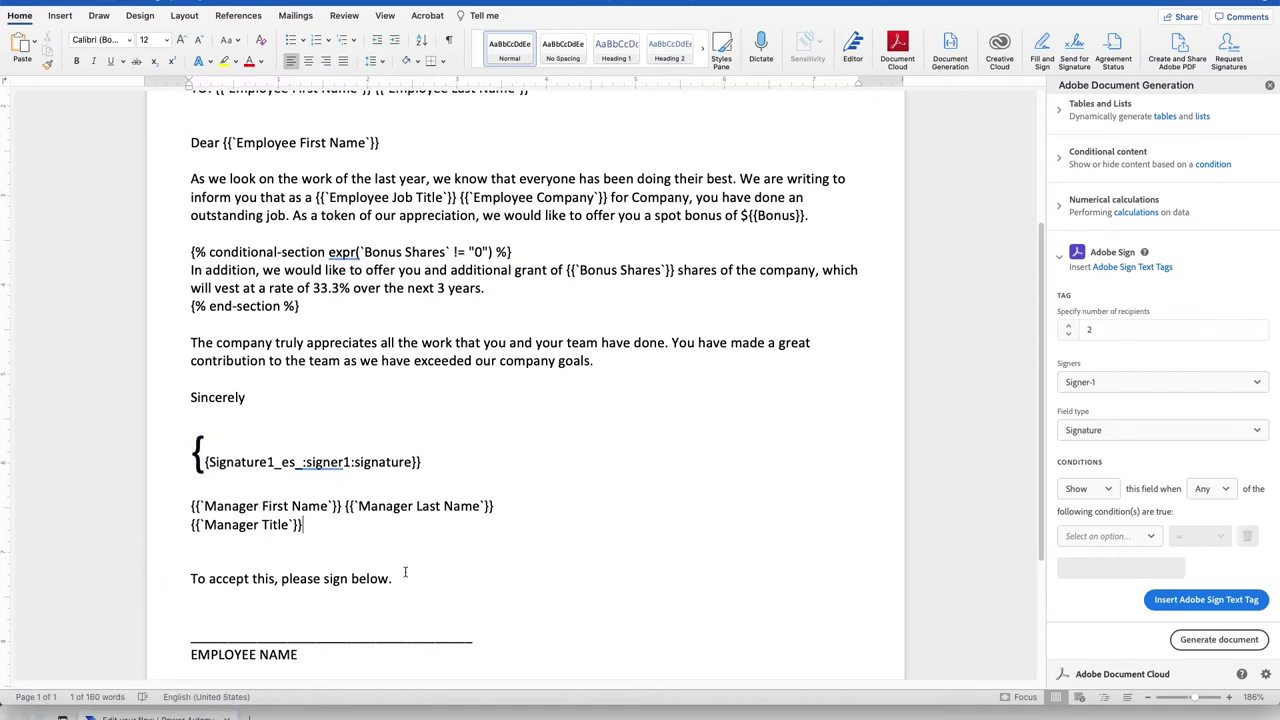
scroll(405, 572, down, 2)
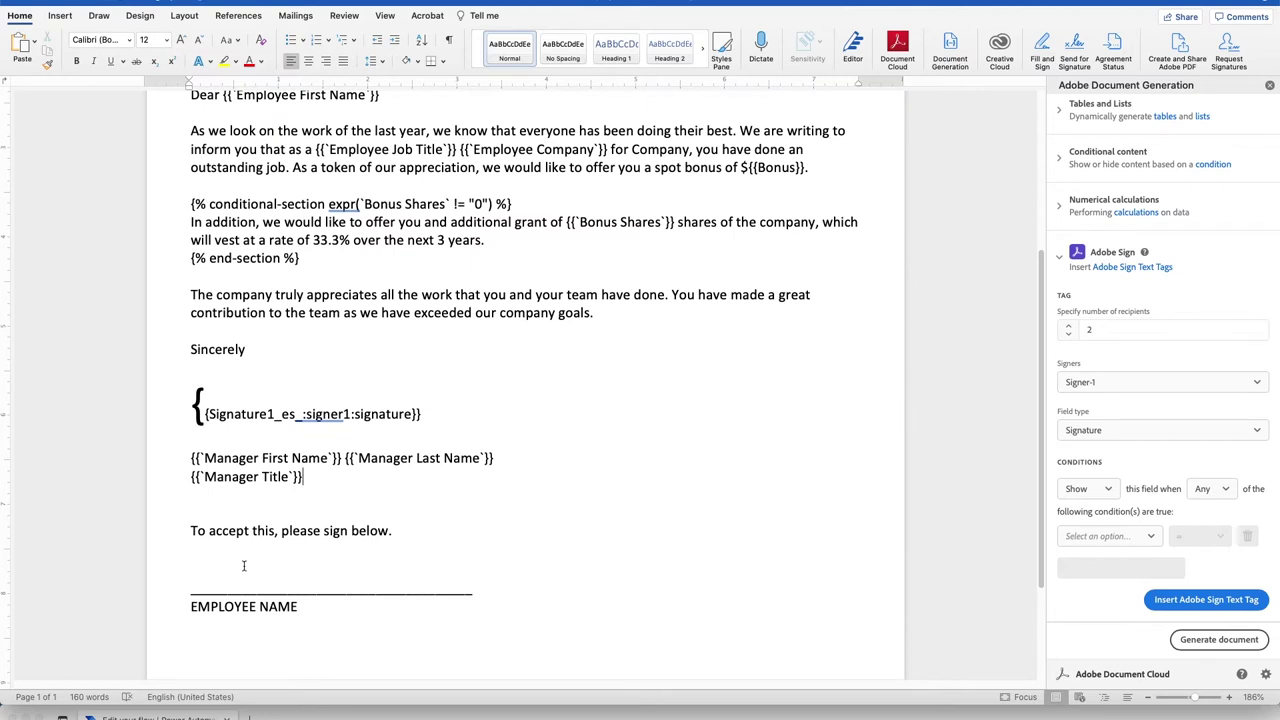
click(243, 566)
Step: Insert a Signer-2 signature tag above the rule and shrink its font size
click(1143, 385)
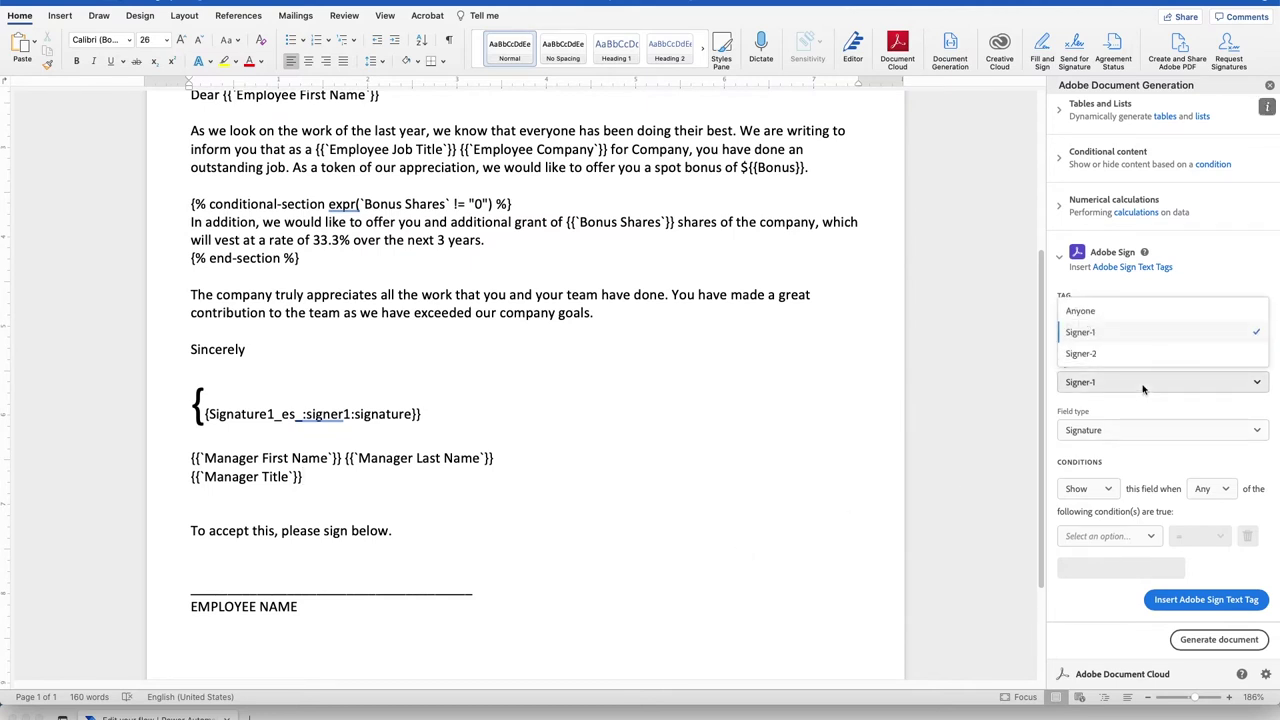
click(1140, 360)
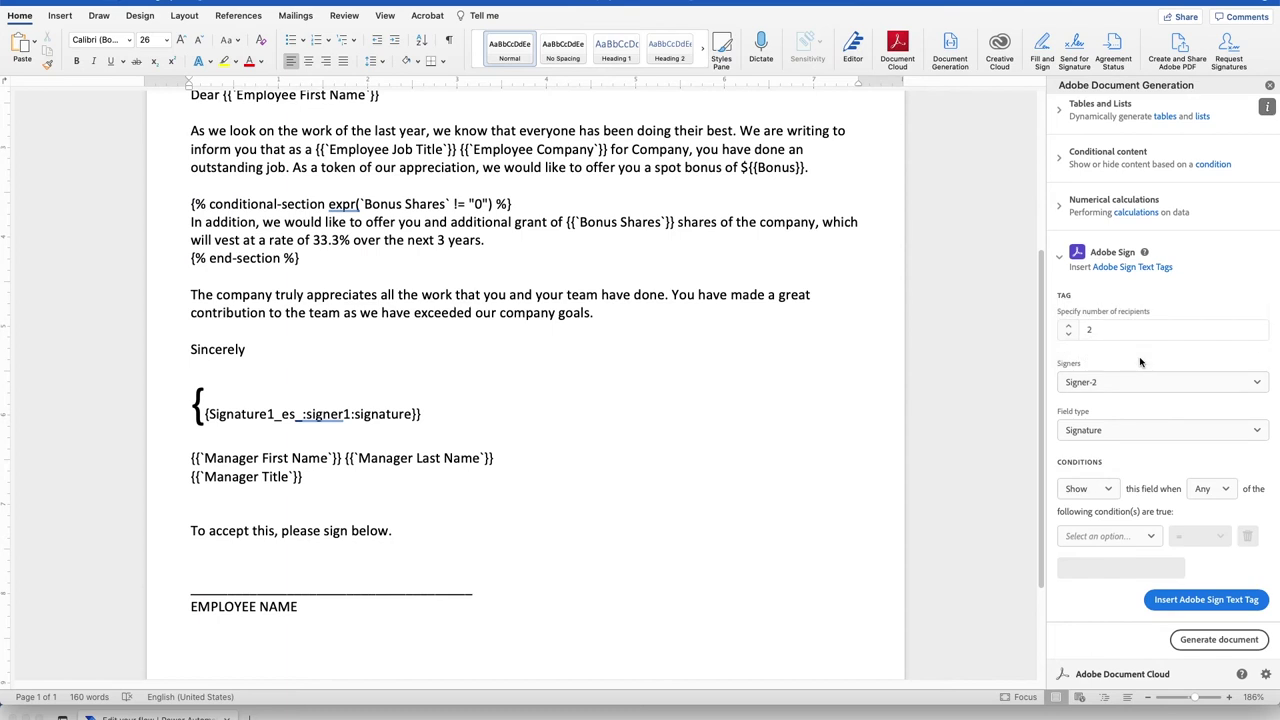
click(1186, 599)
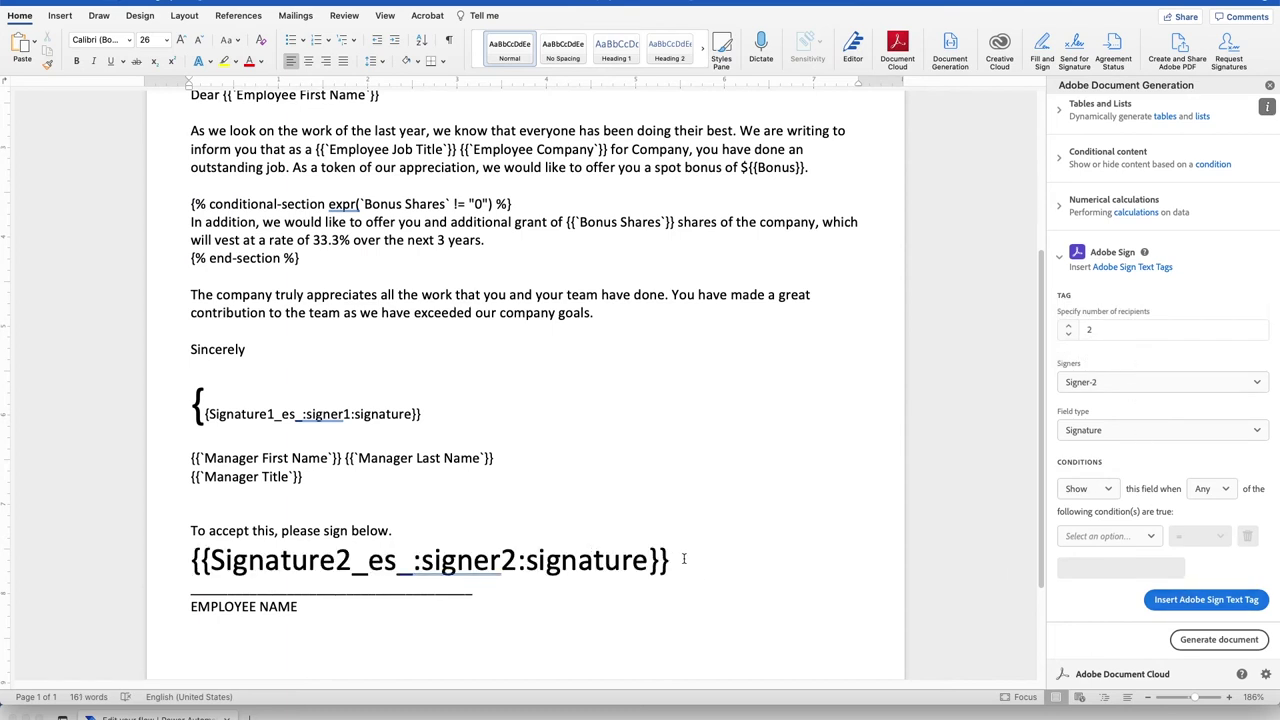
drag(697, 572, 191, 568)
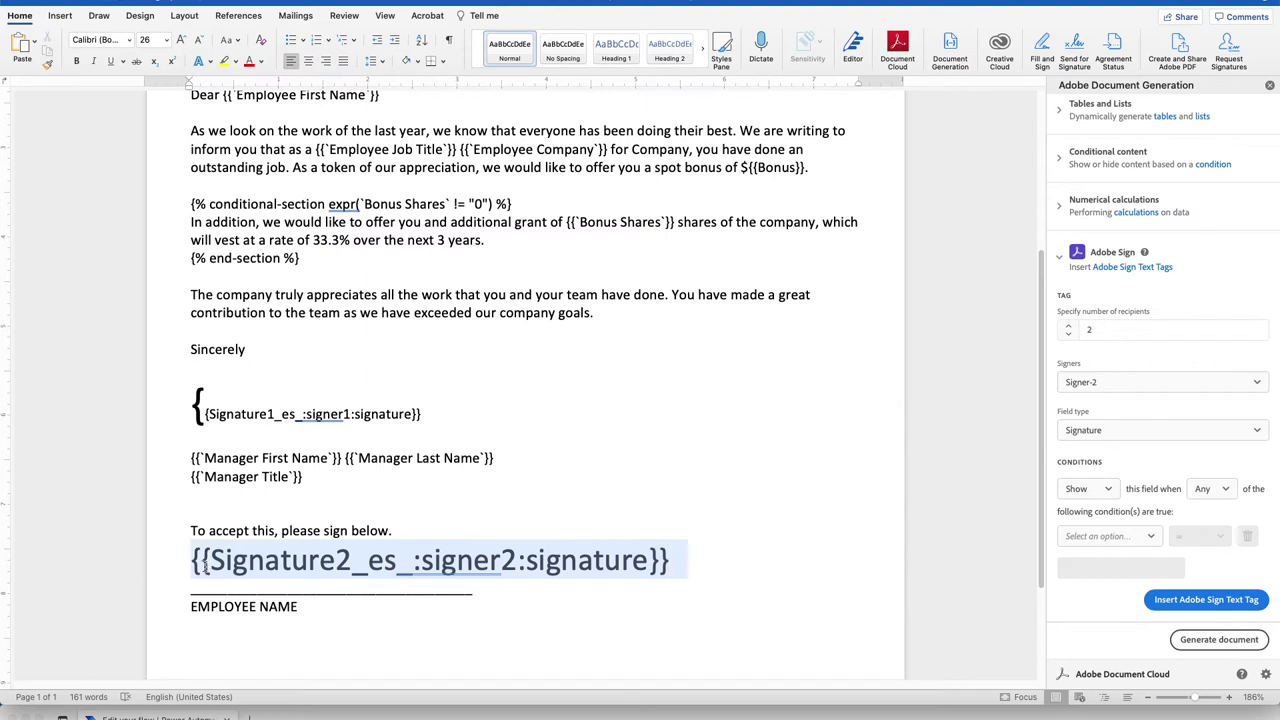
click(201, 41)
click(201, 41)
click(201, 41)
click(202, 42)
click(202, 42)
click(202, 42)
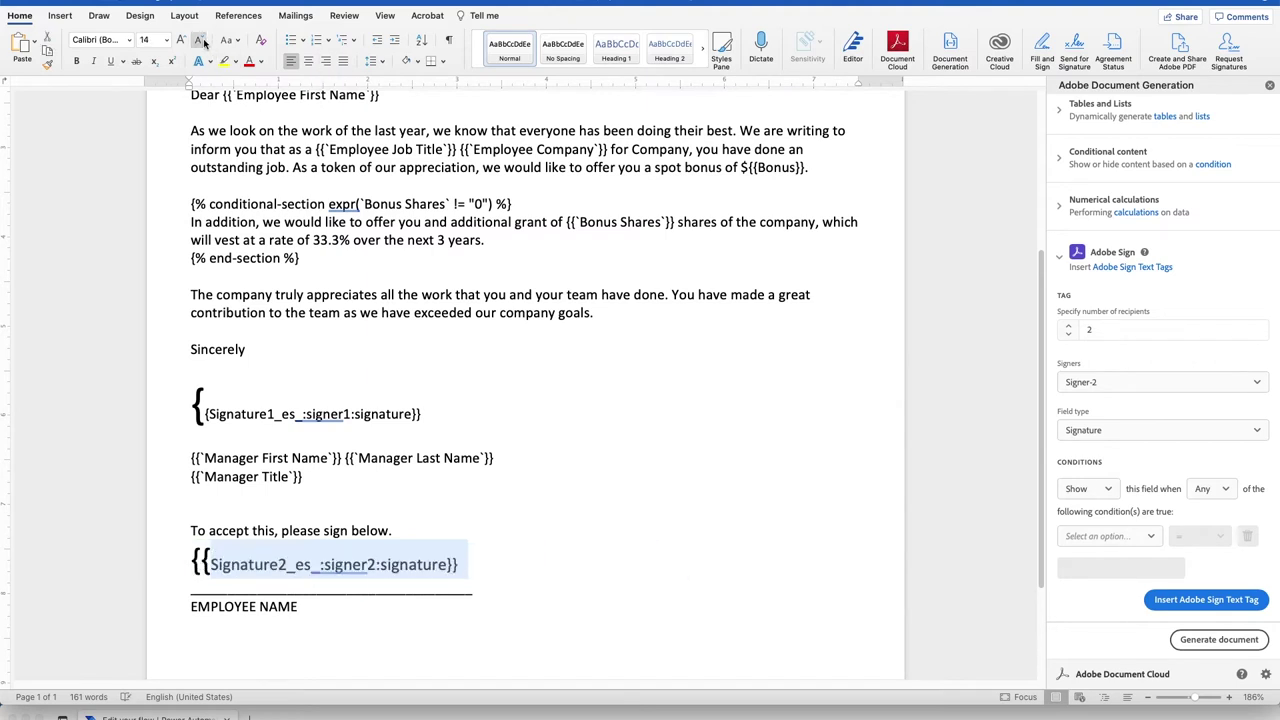
click(450, 506)
Step: Replace EMPLOYEE NAME with the Employee First Name and Employee Last Name tags
scroll(474, 596, down, 1)
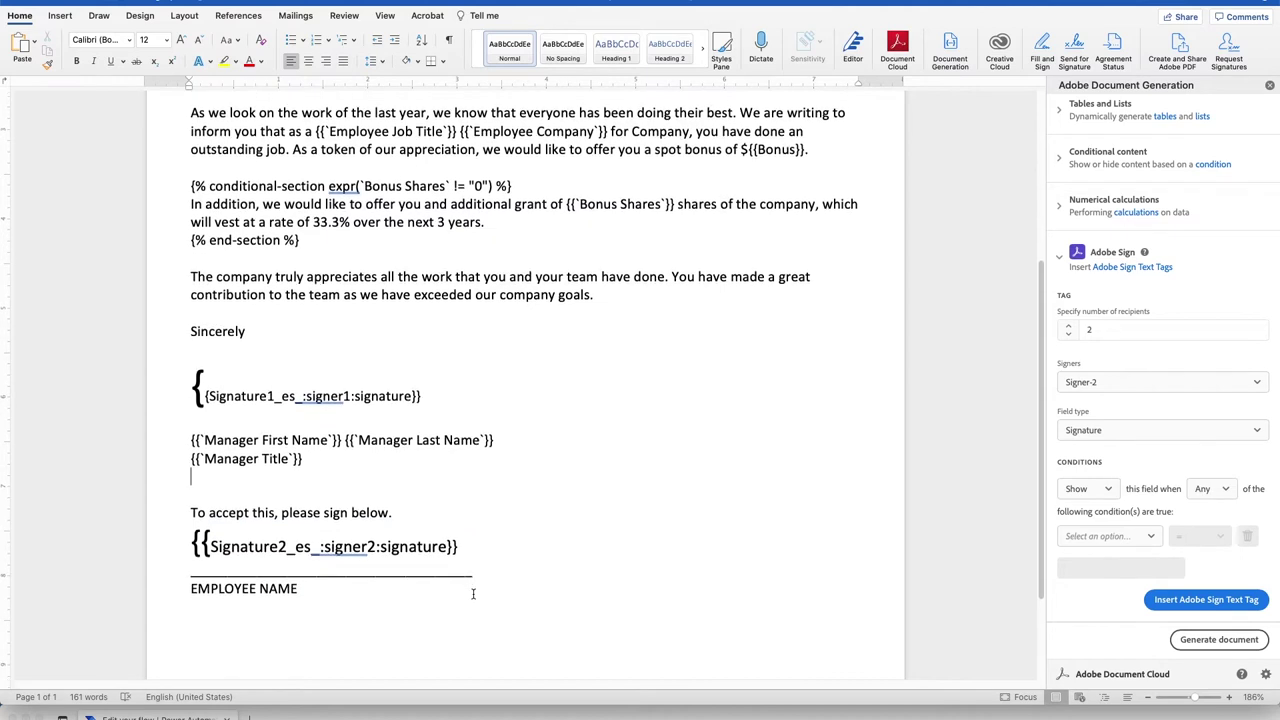
scroll(473, 594, down, 1)
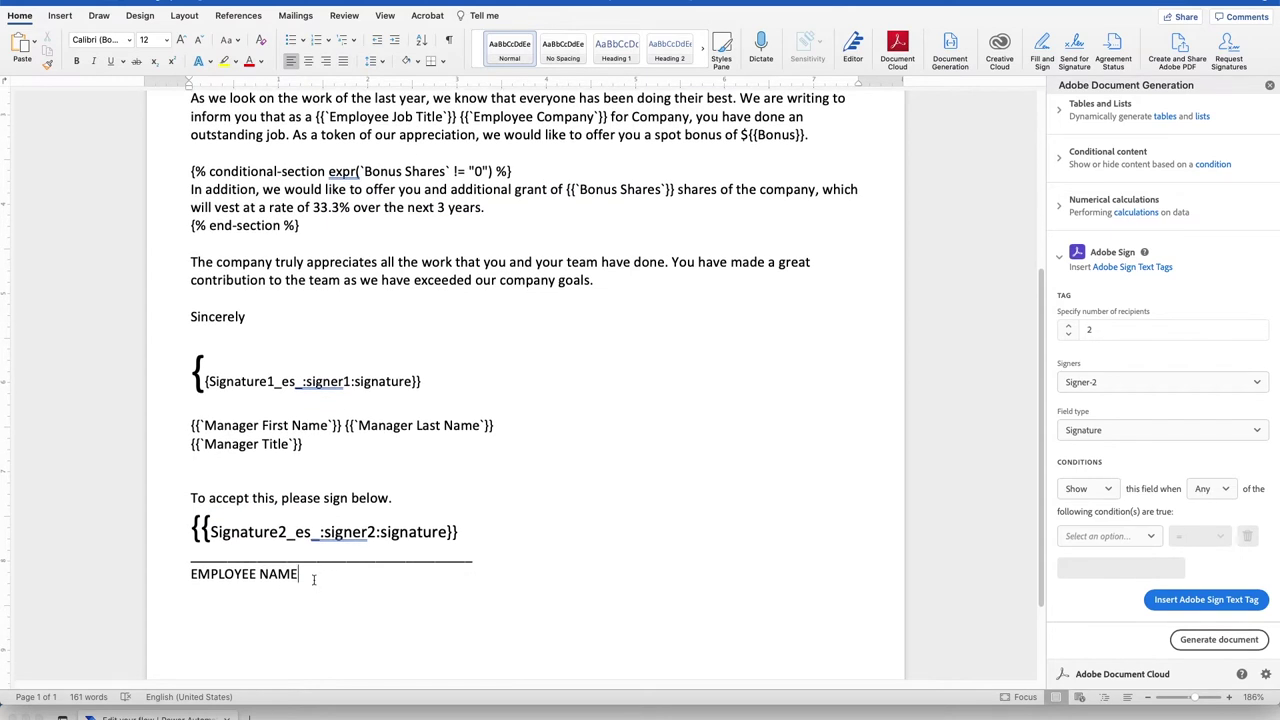
click(169, 586)
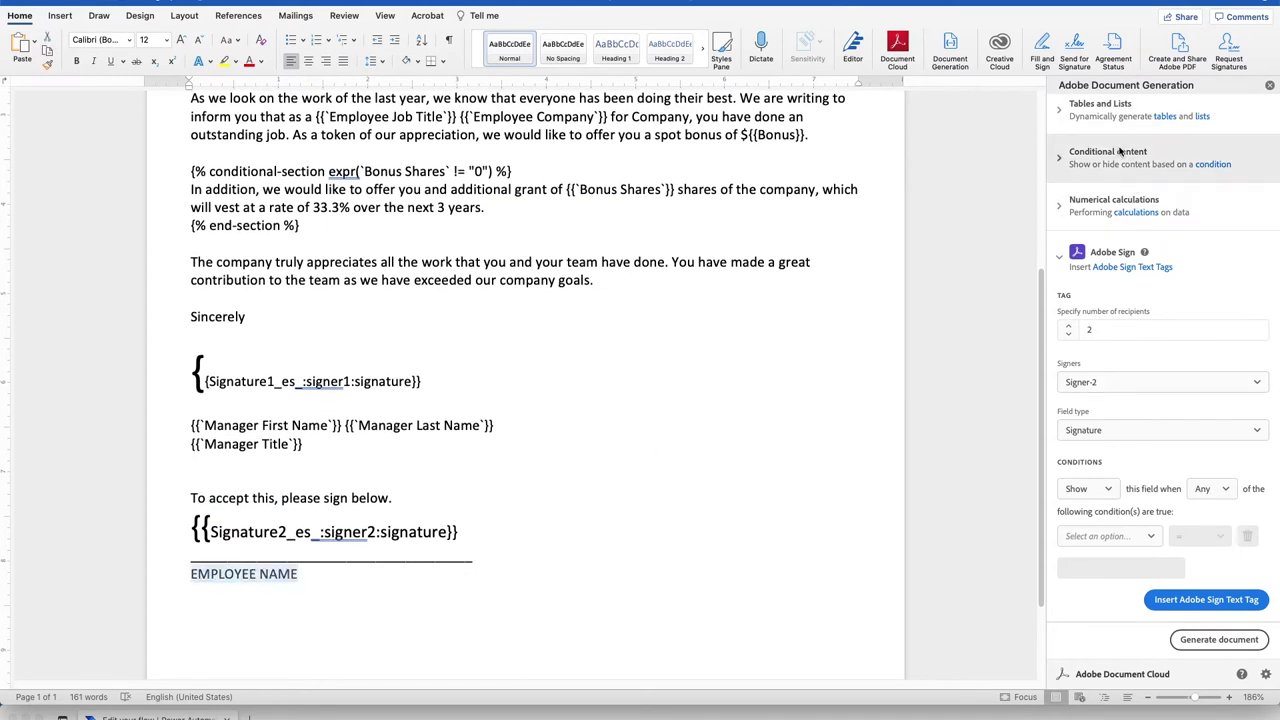
scroll(1125, 160, up, 5)
click(1062, 155)
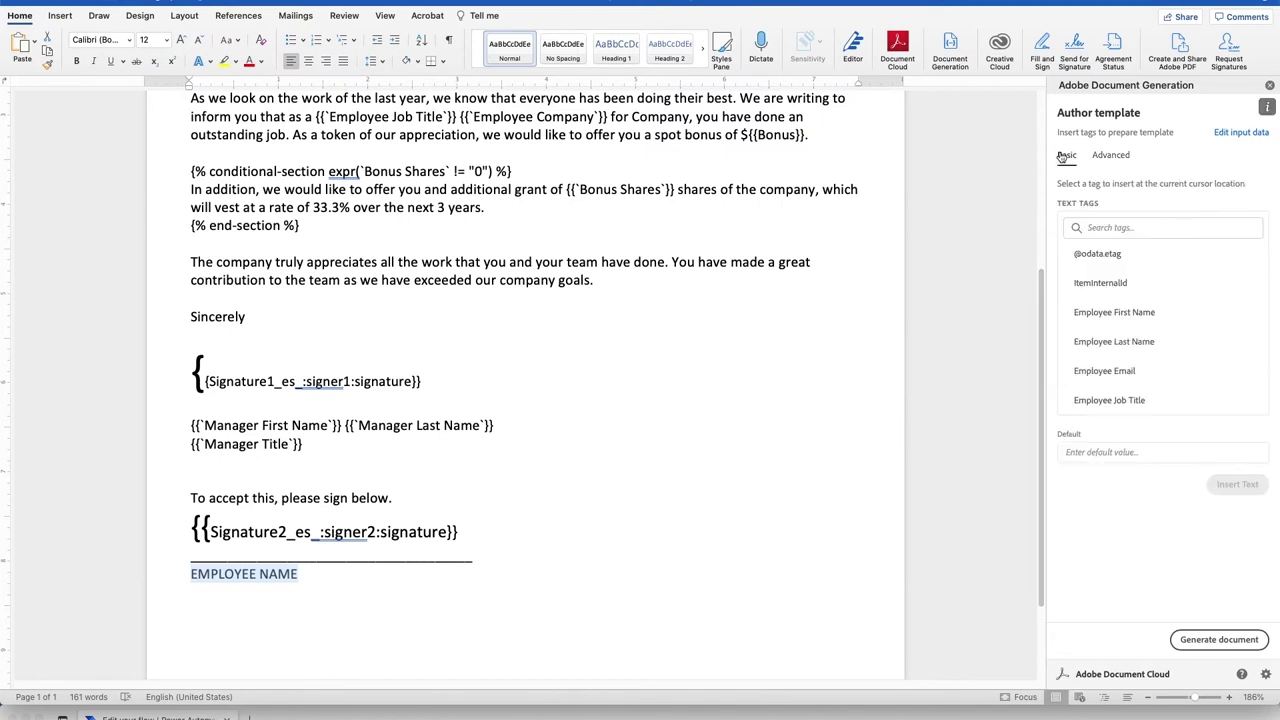
click(1114, 312)
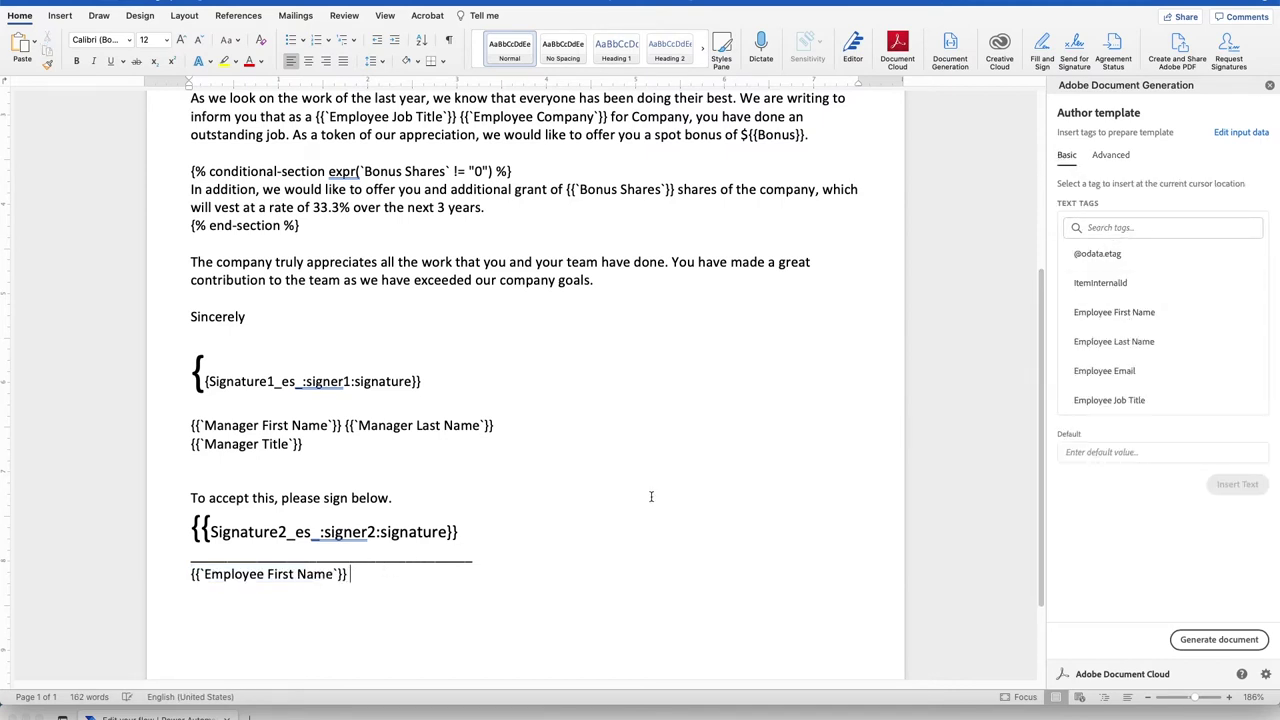
click(1114, 341)
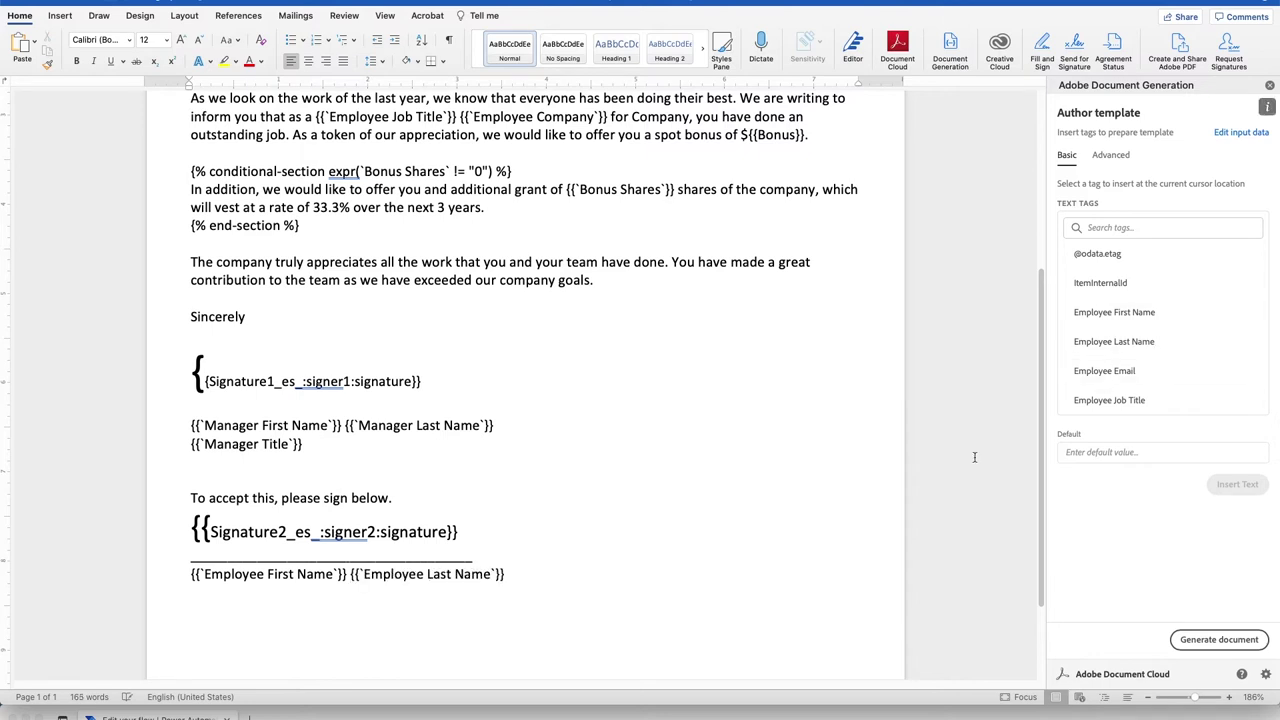
scroll(654, 576, up, 10)
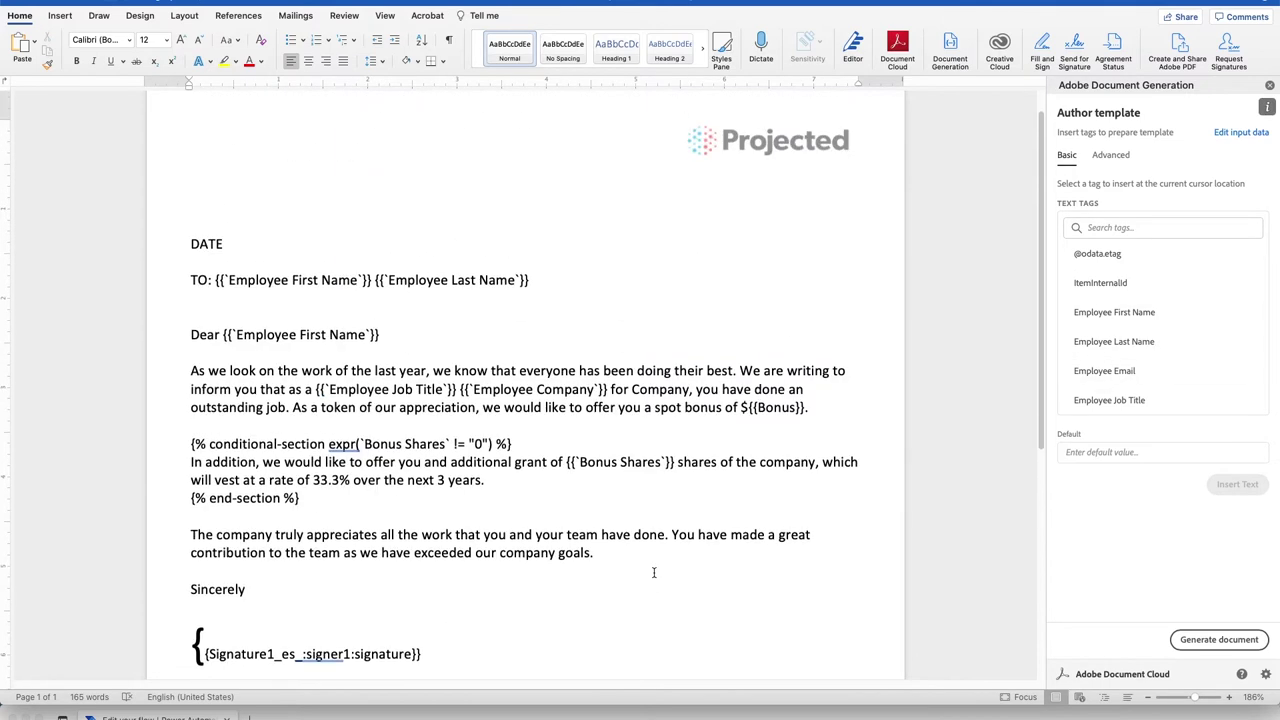
Step: Generate a sample letter and scroll through it to check the merged employee data
click(1216, 642)
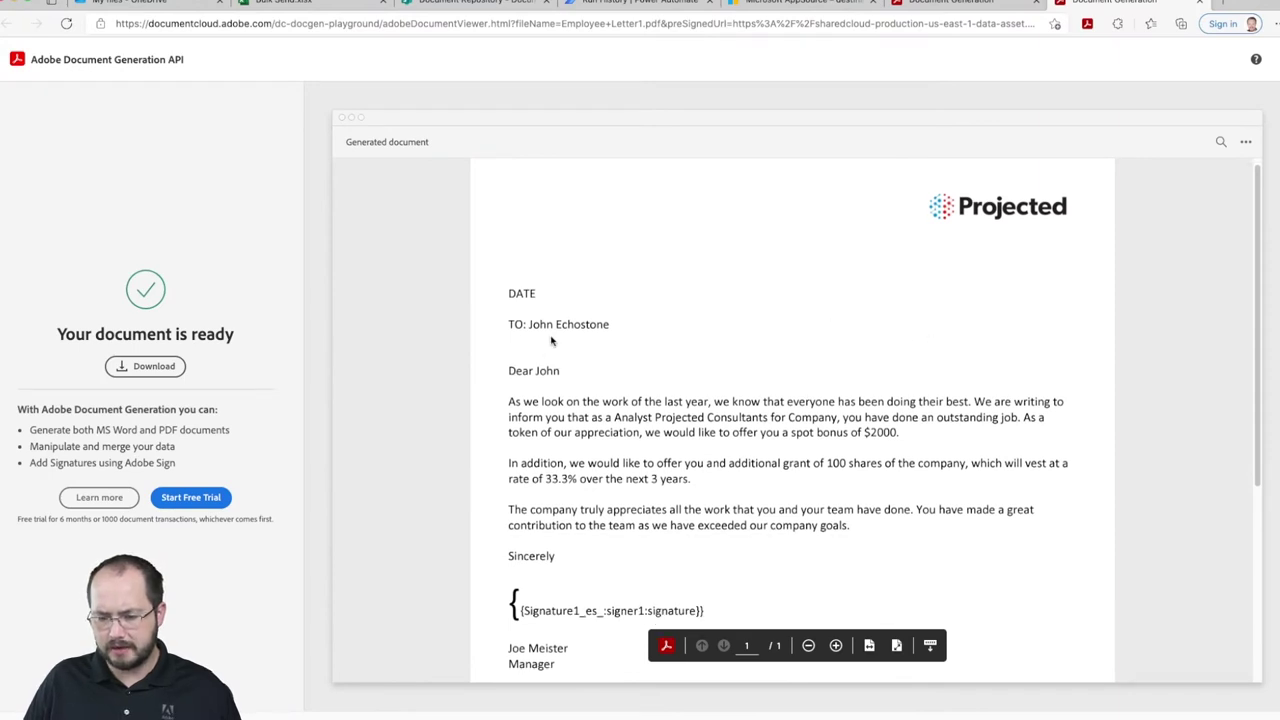
scroll(567, 396, down, 1)
scroll(567, 396, down, 5)
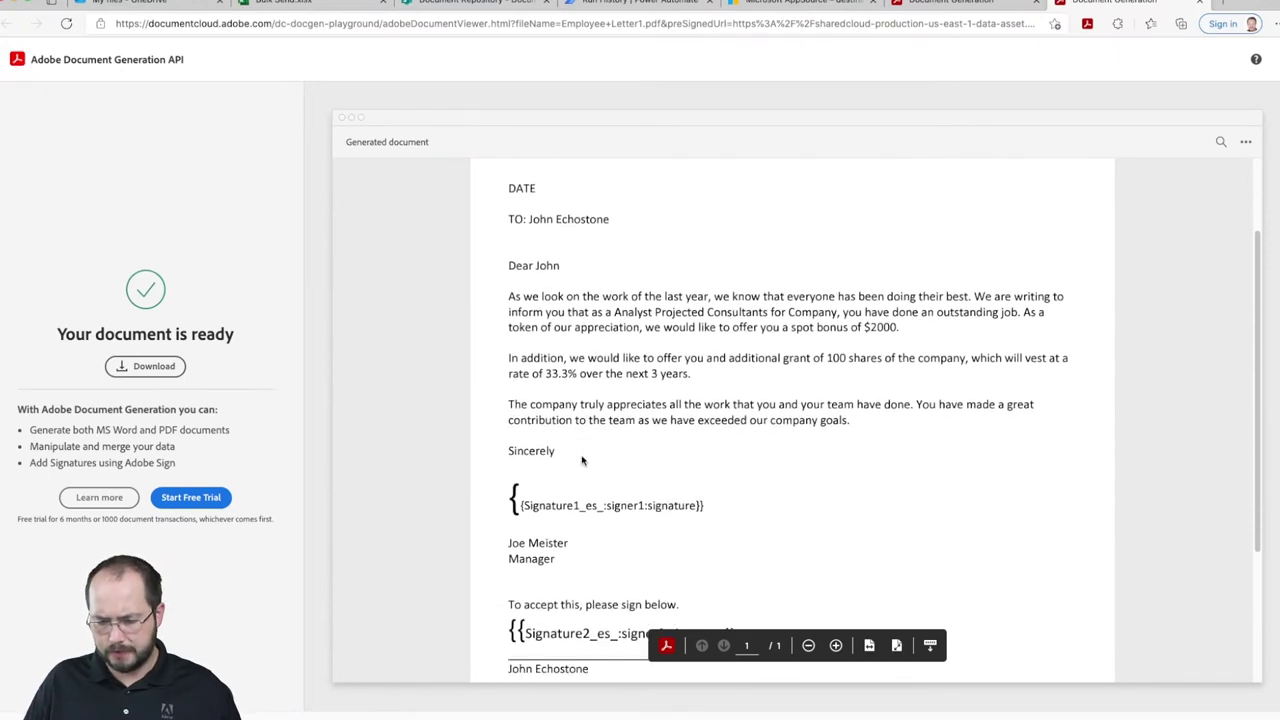
scroll(583, 466, up, 6)
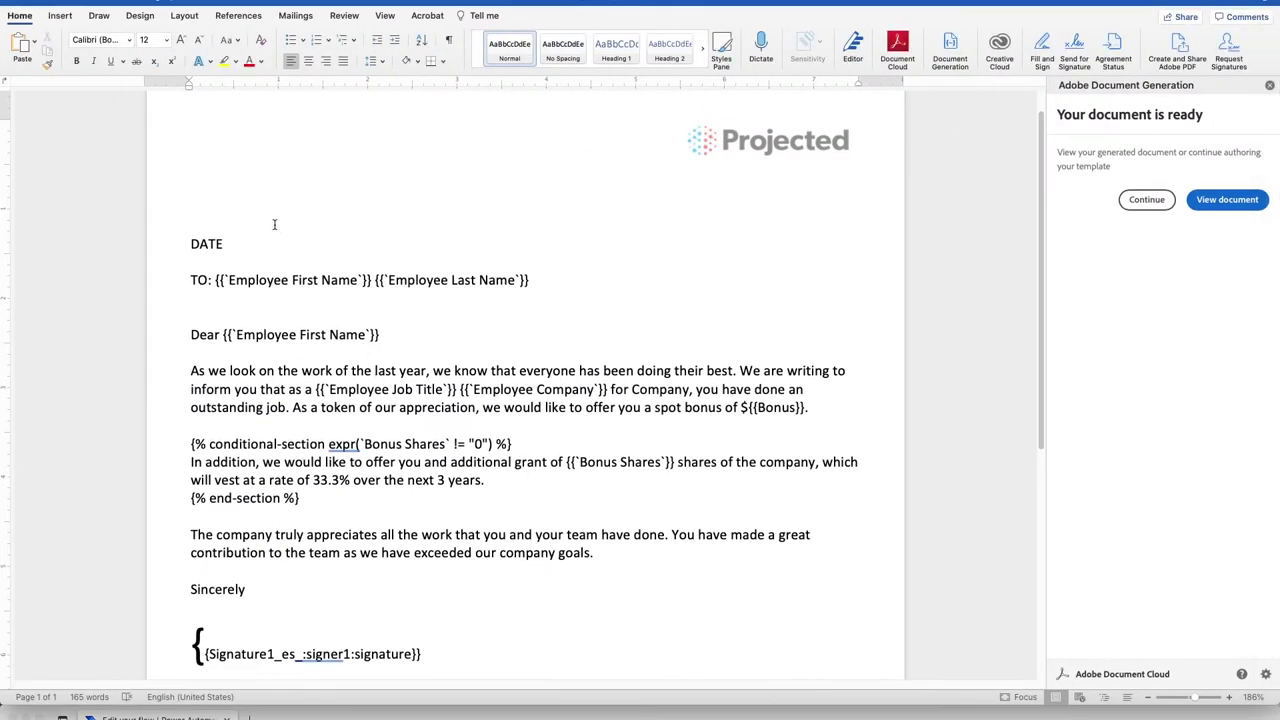
Step: Replace DATE with an Adobe Sign Date tag assigned to Signer-1
click(202, 241)
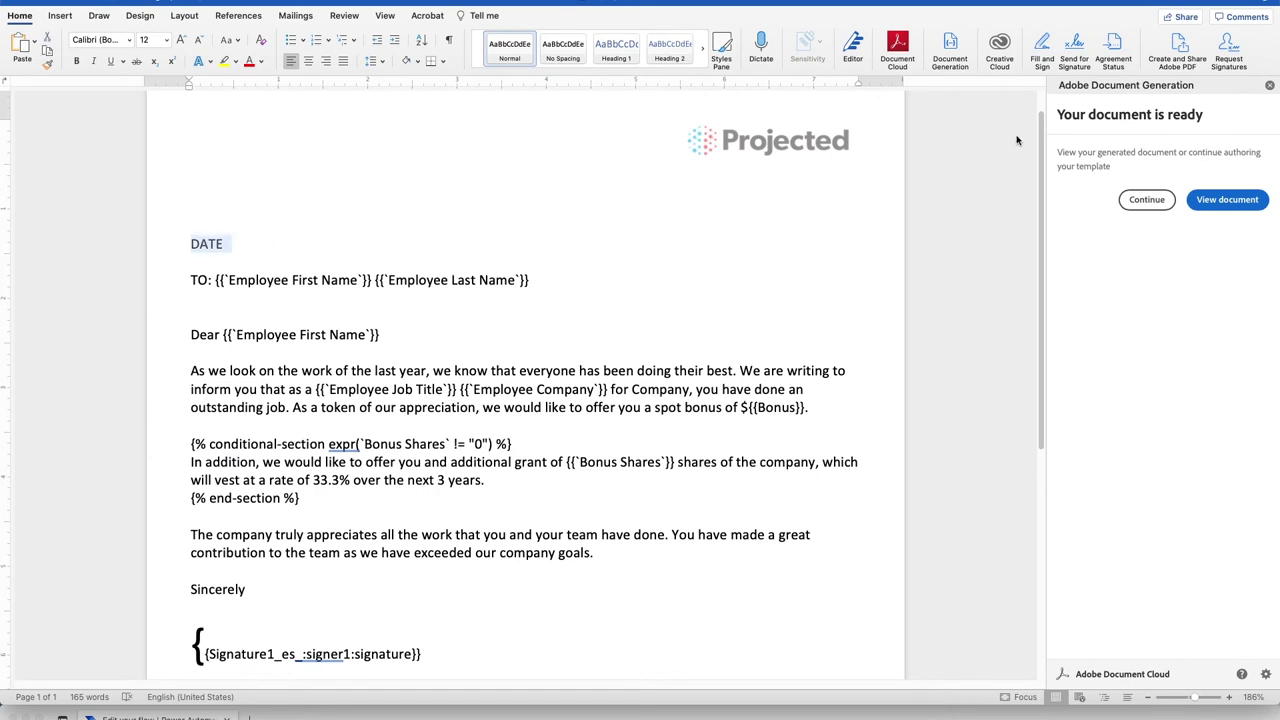
click(1143, 200)
click(1111, 158)
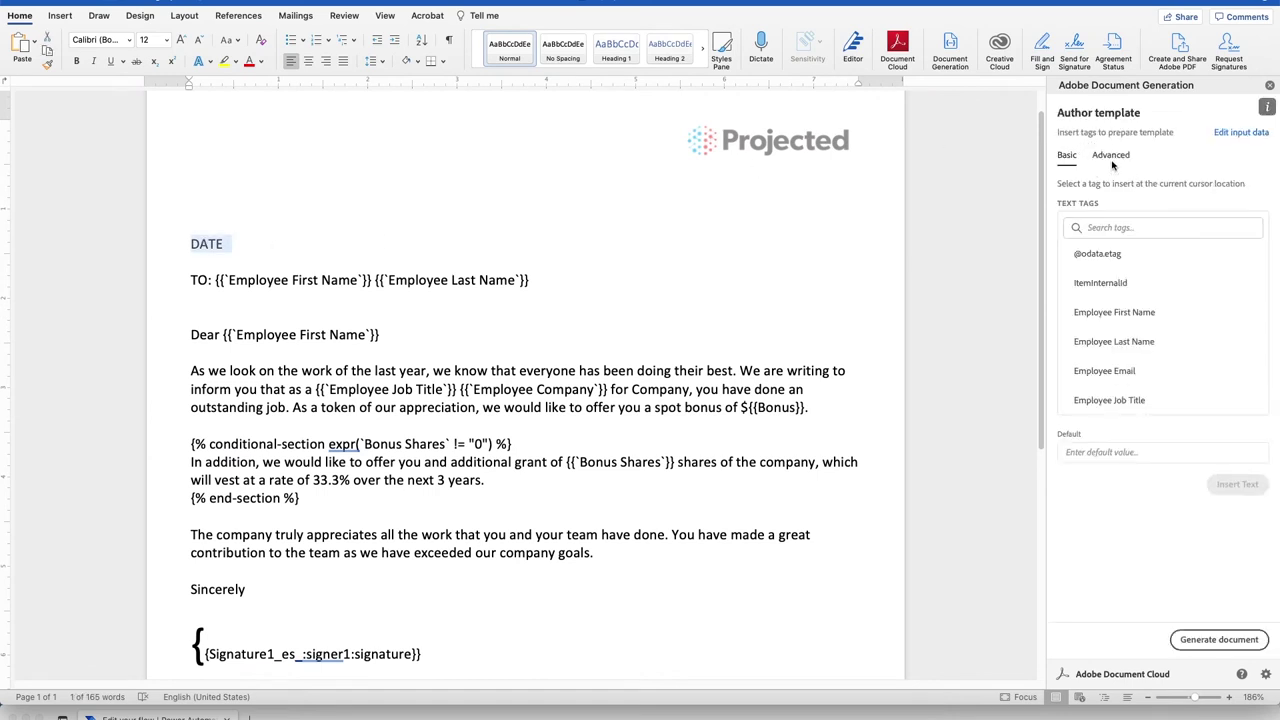
click(1116, 408)
scroll(1160, 480, down, 2)
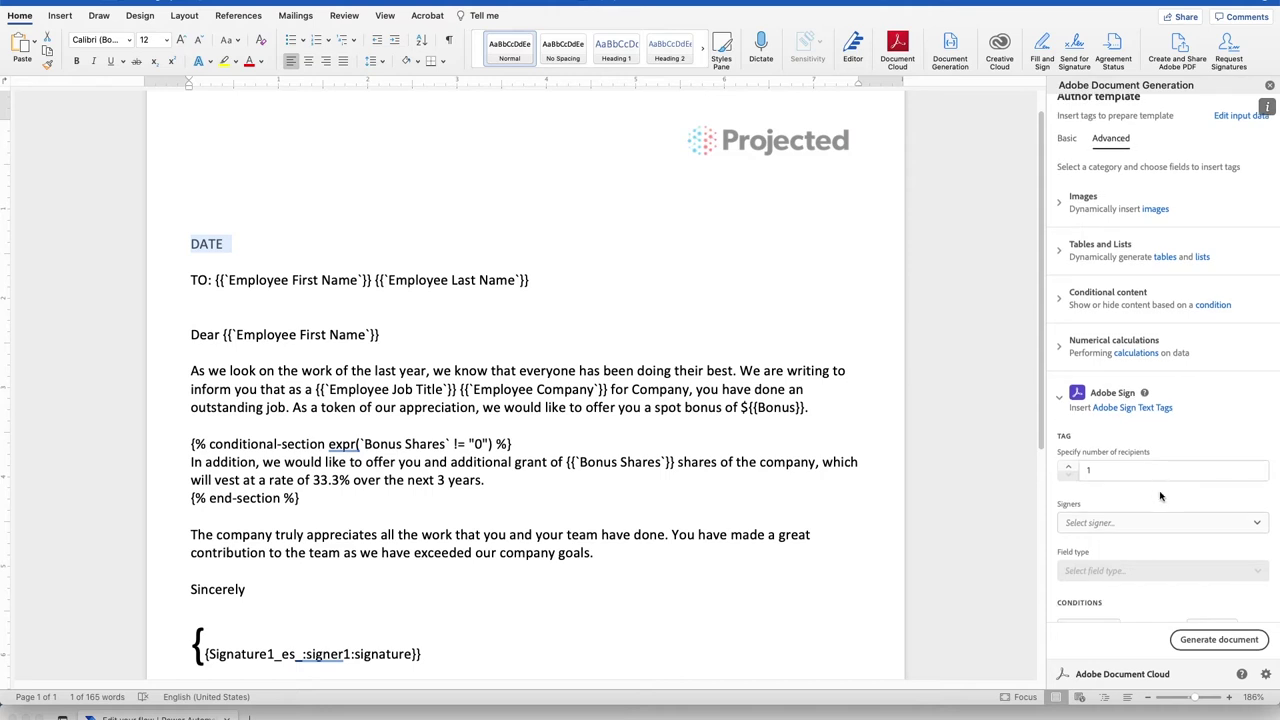
scroll(1160, 496, down, 2)
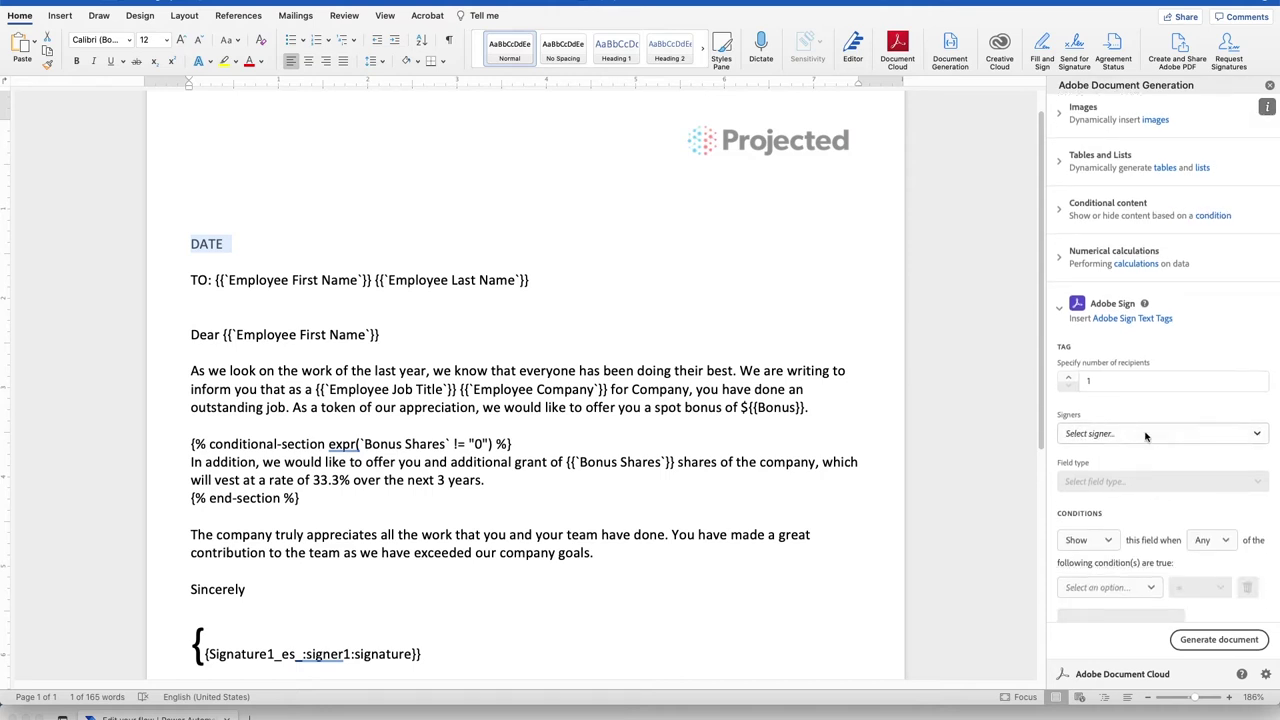
click(1146, 434)
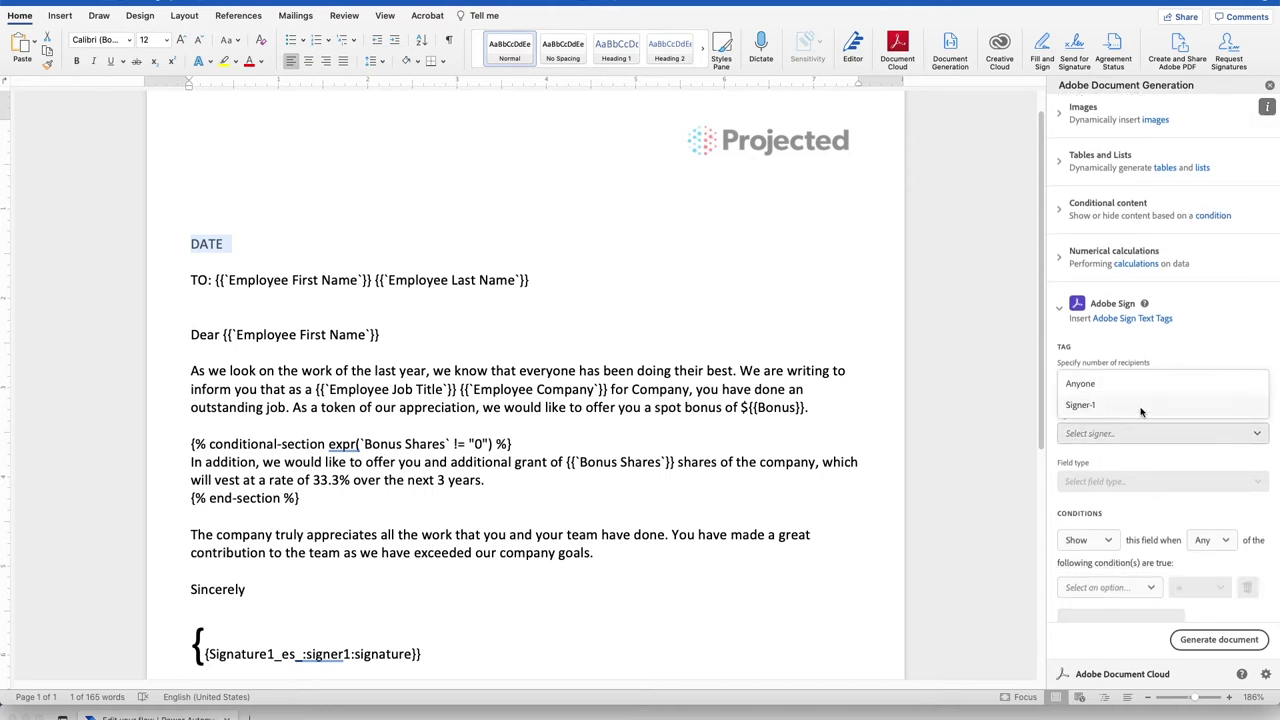
click(1141, 406)
scroll(1157, 457, down, 1)
click(1157, 456)
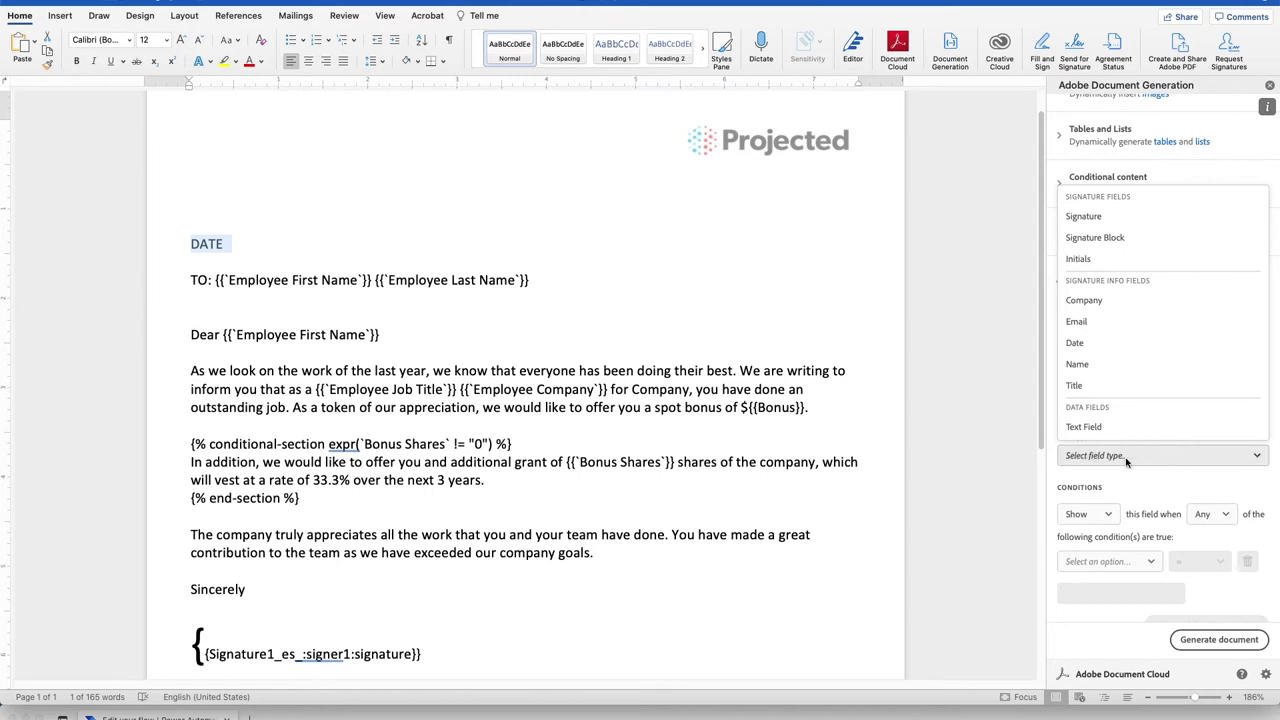
click(1096, 348)
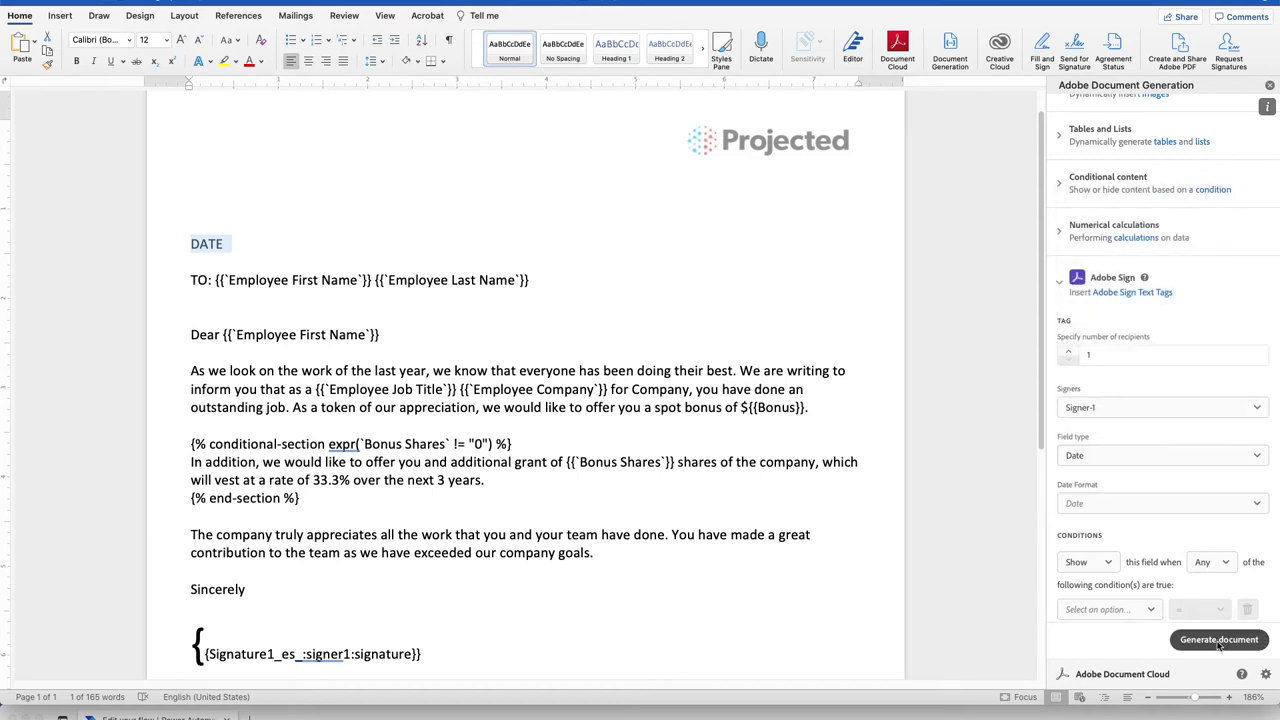
scroll(1205, 605, down, 2)
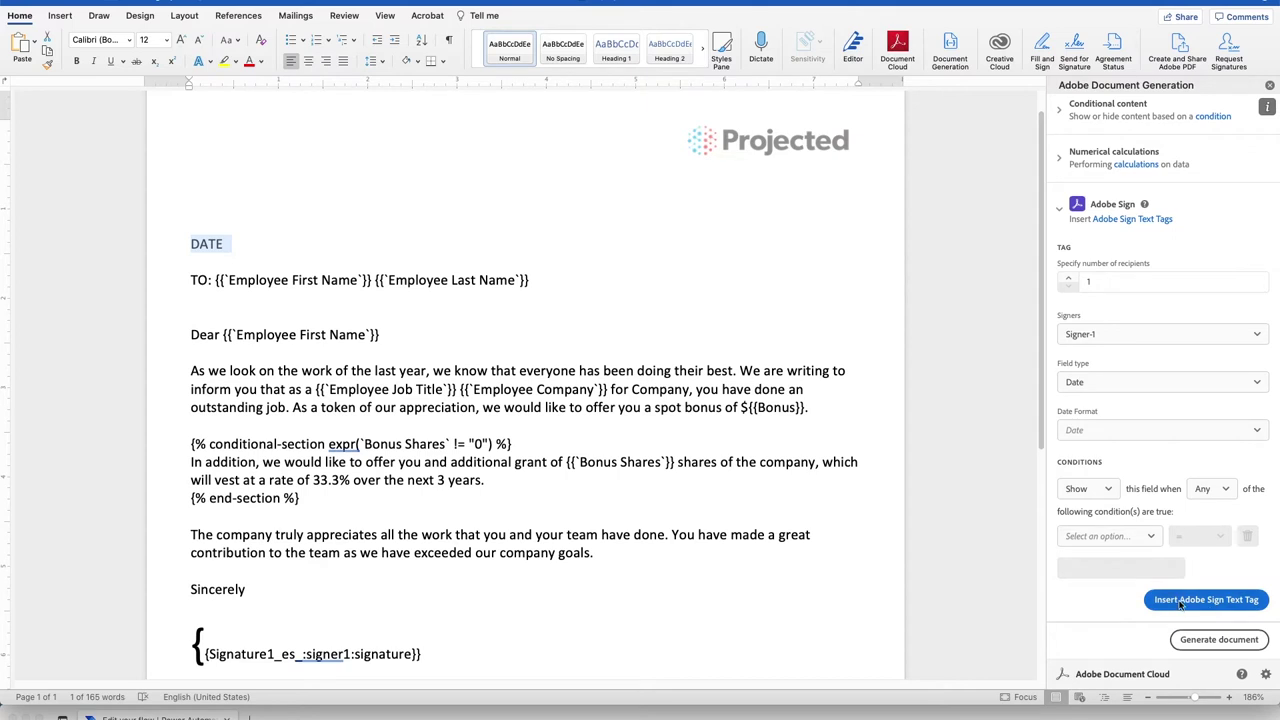
click(1180, 601)
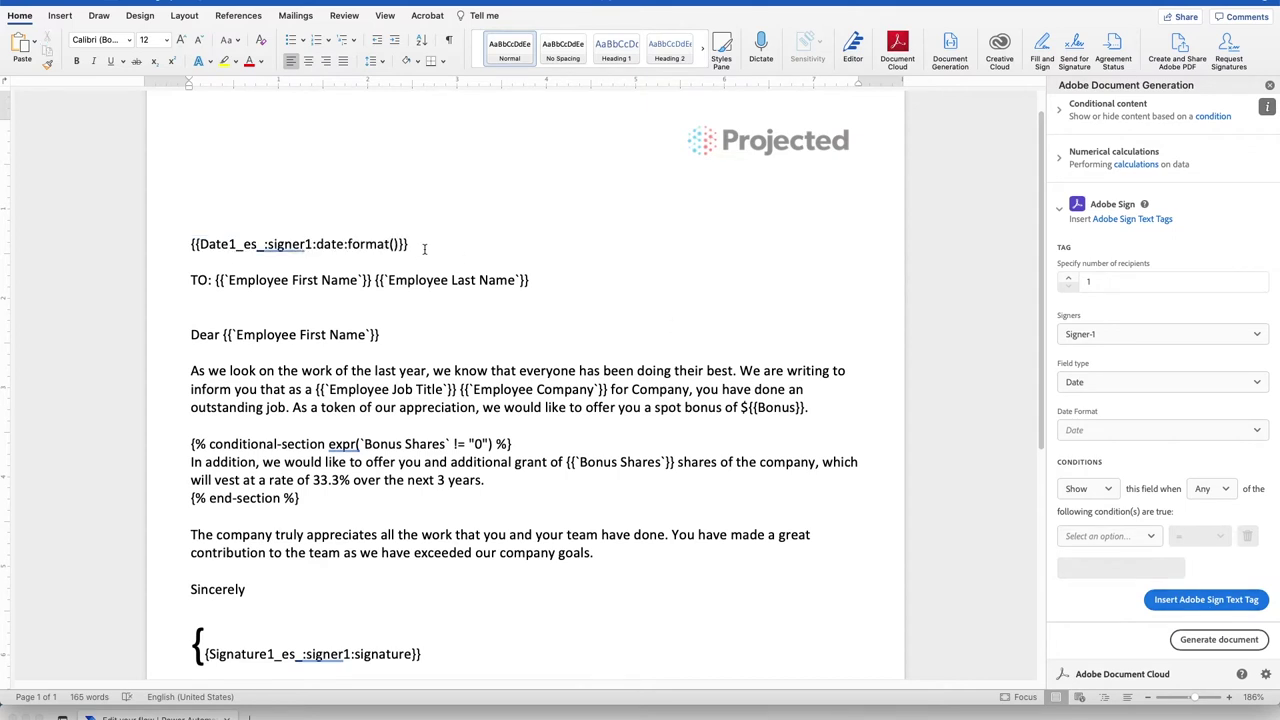
Step: Remove ':format()' from the date tag and add a comma after the Dear greeting
drag(345, 244, 403, 245)
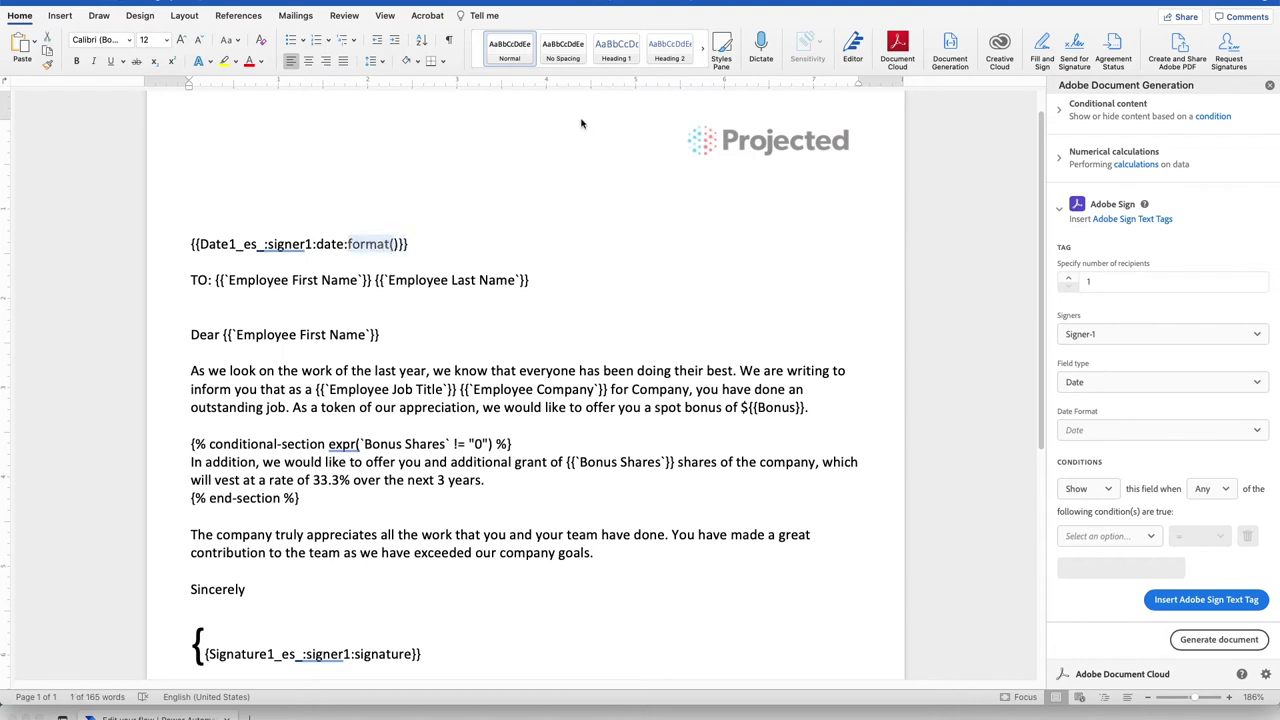
key(Right)
key(BackSpace)
key(BackSpace)
key(BackSpace)
key(BackSpace)
key(BackSpace)
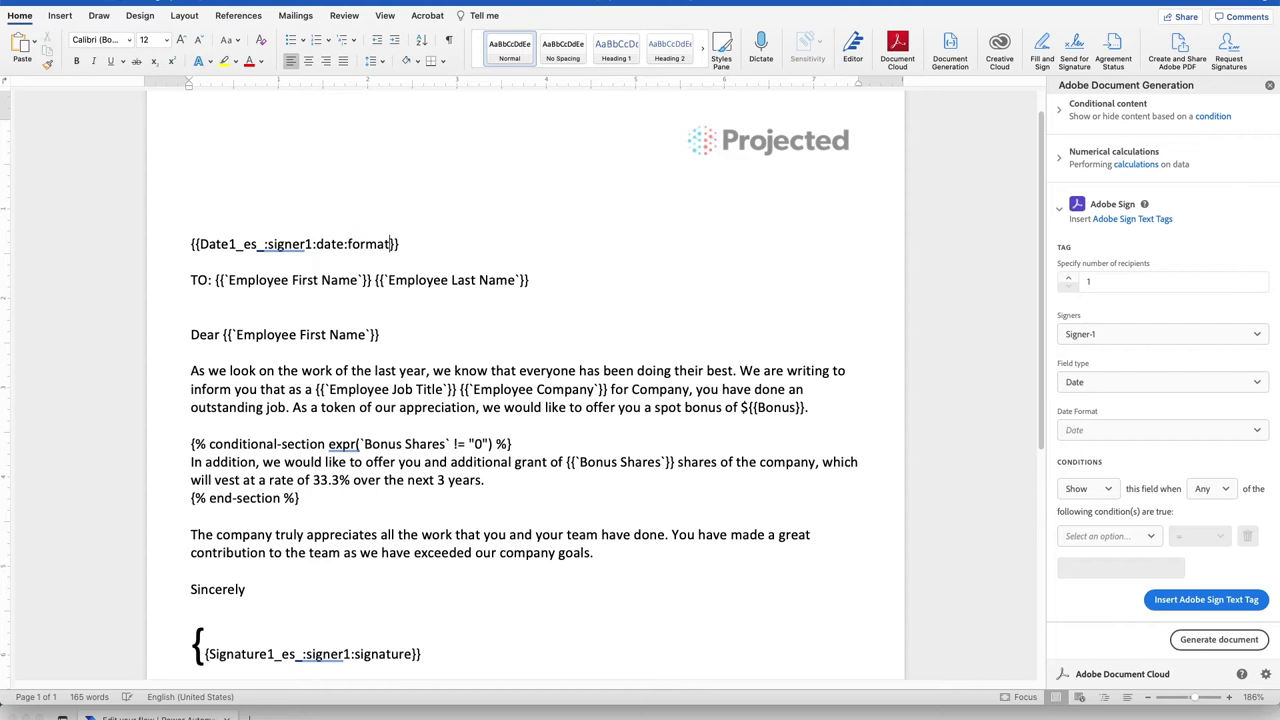
key(BackSpace)
key(BackSpace)
key(BackSpace)
key(BackSpace)
click(412, 337)
text(,)
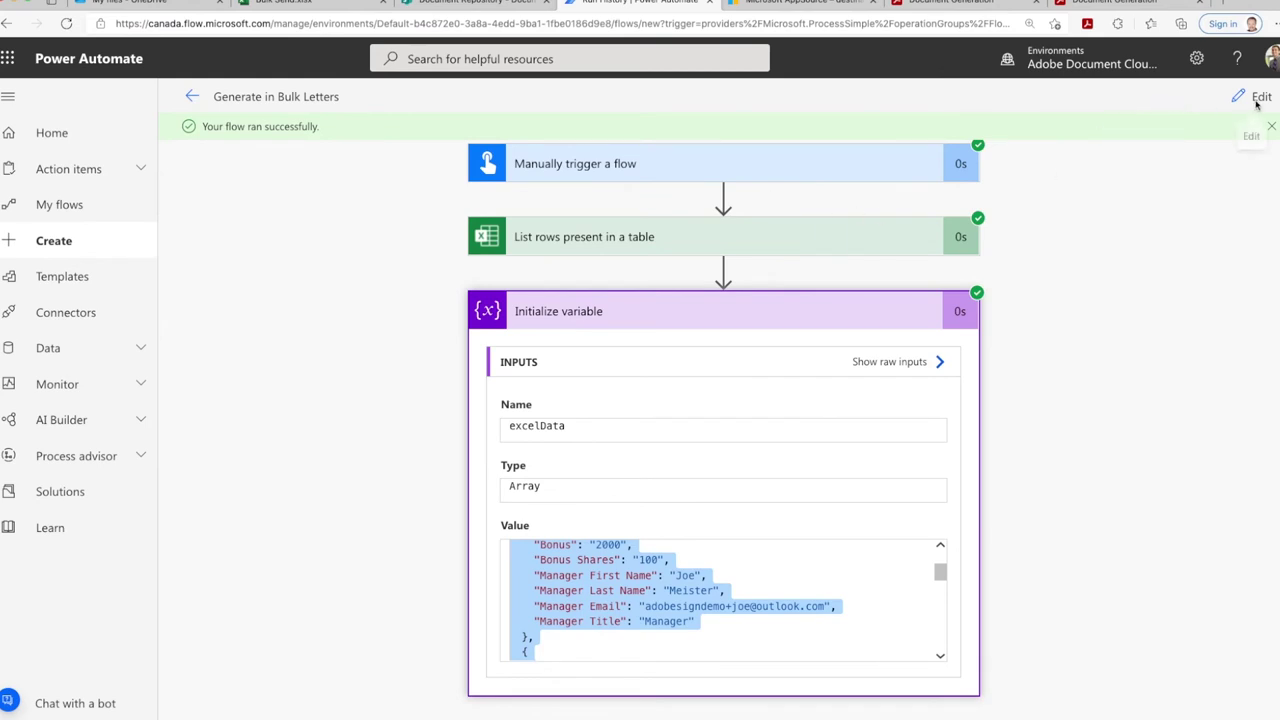
Step: Edit the Generate in Bulk Letters flow and delete its Initialize variable step
click(1257, 98)
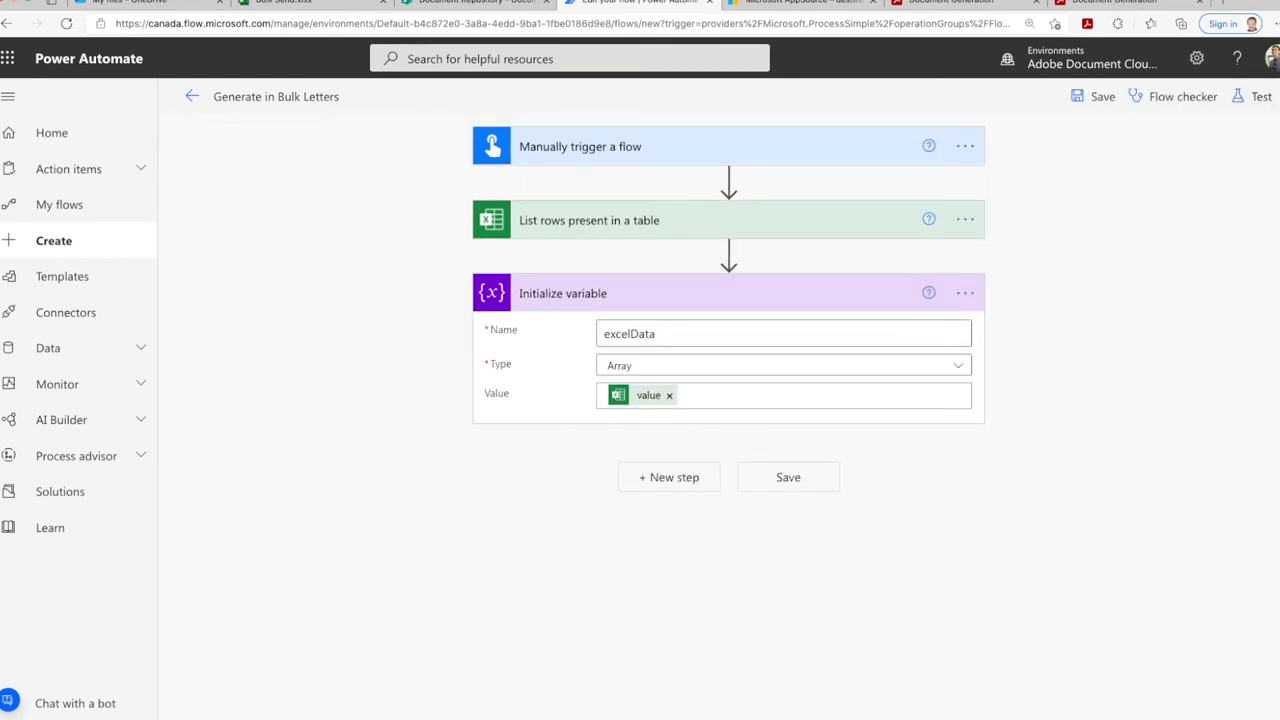
click(964, 294)
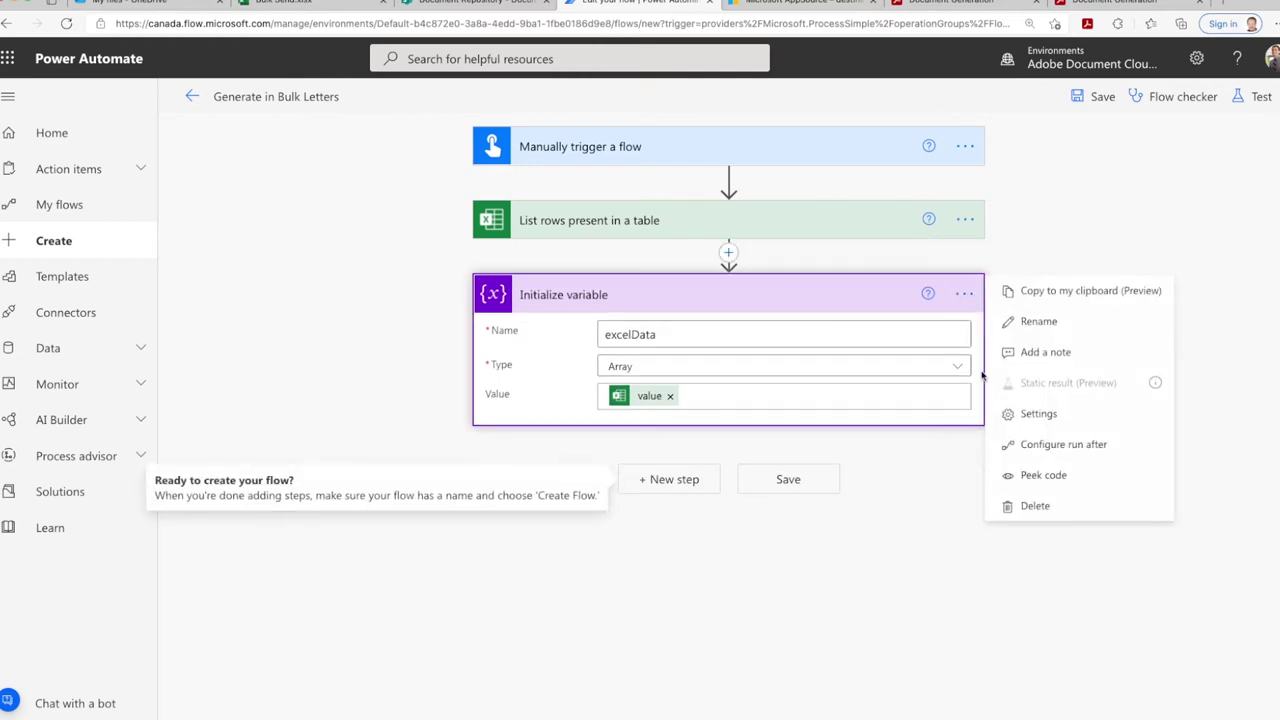
click(1038, 505)
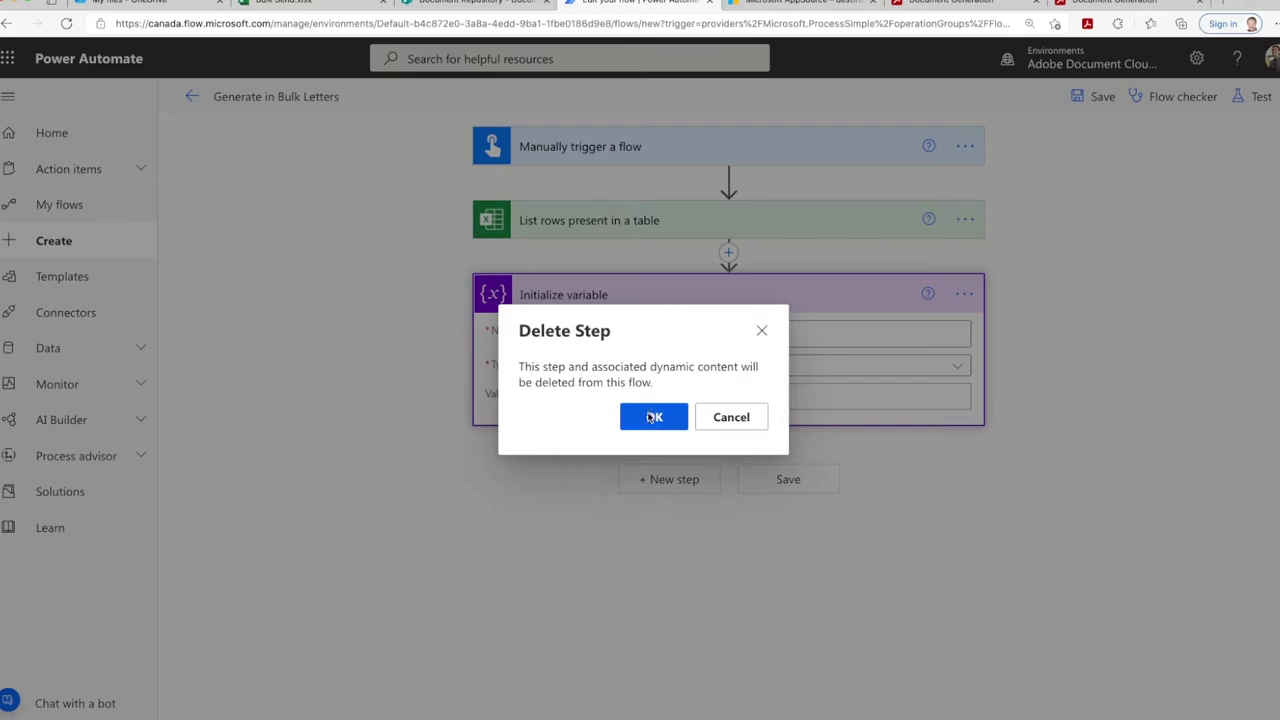
click(650, 418)
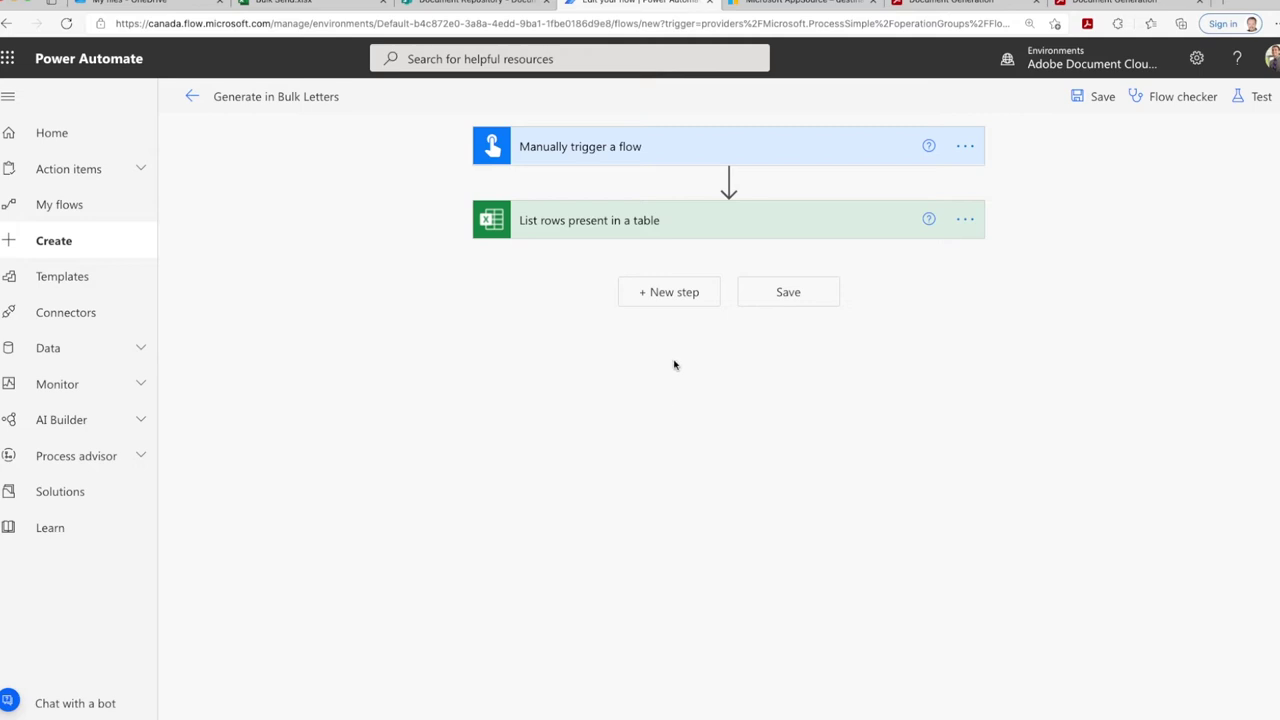
Step: Add a OneDrive for Business Get file content step after List rows
click(674, 300)
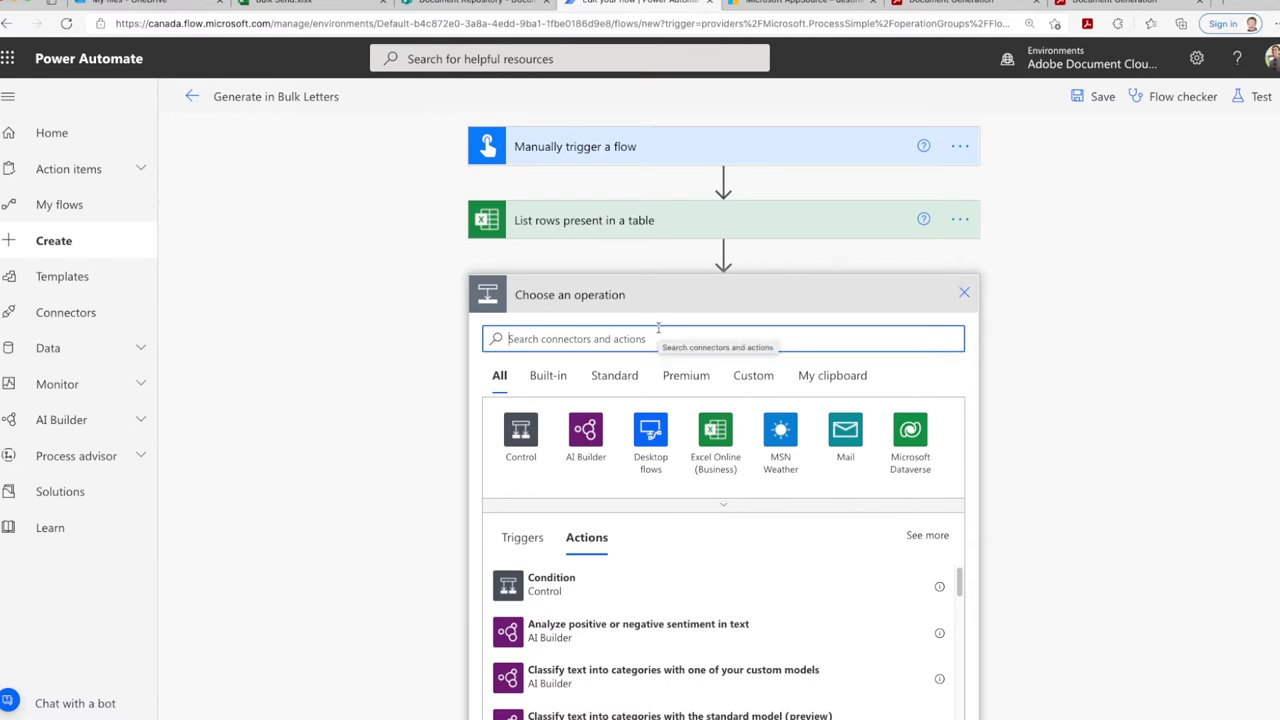
text(ONEDRIVE)
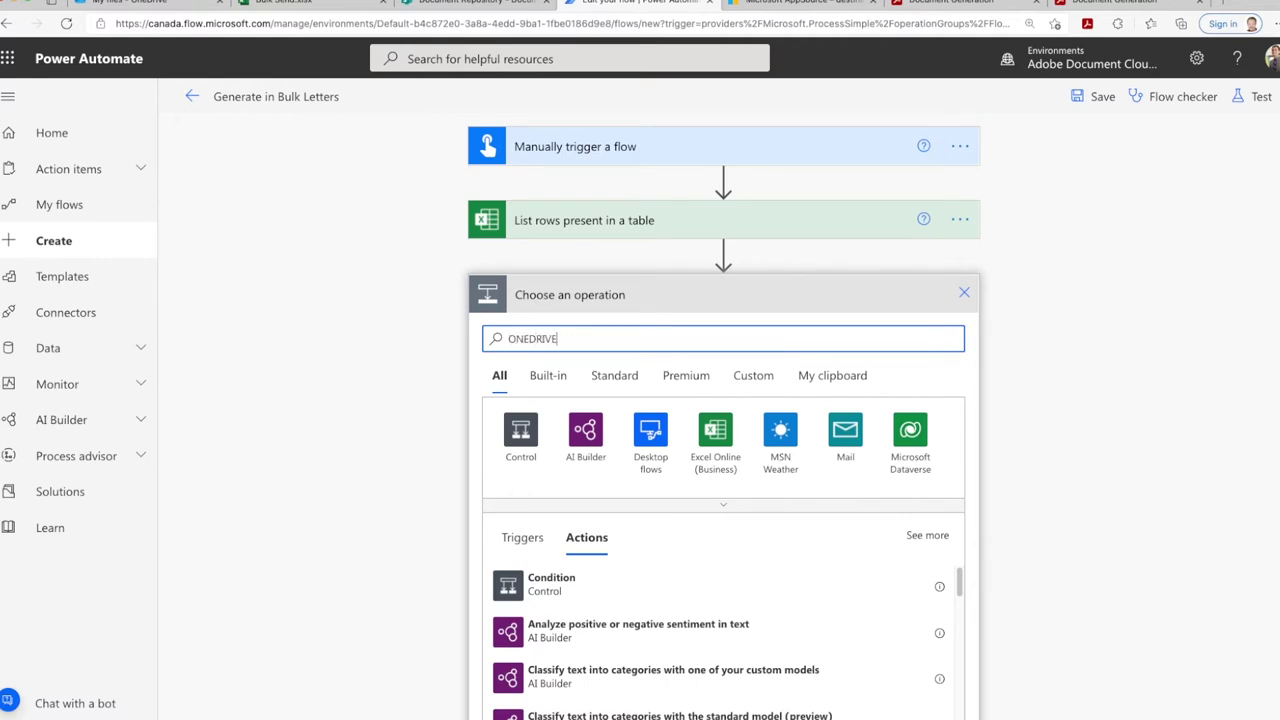
scroll(950, 589, down, 1)
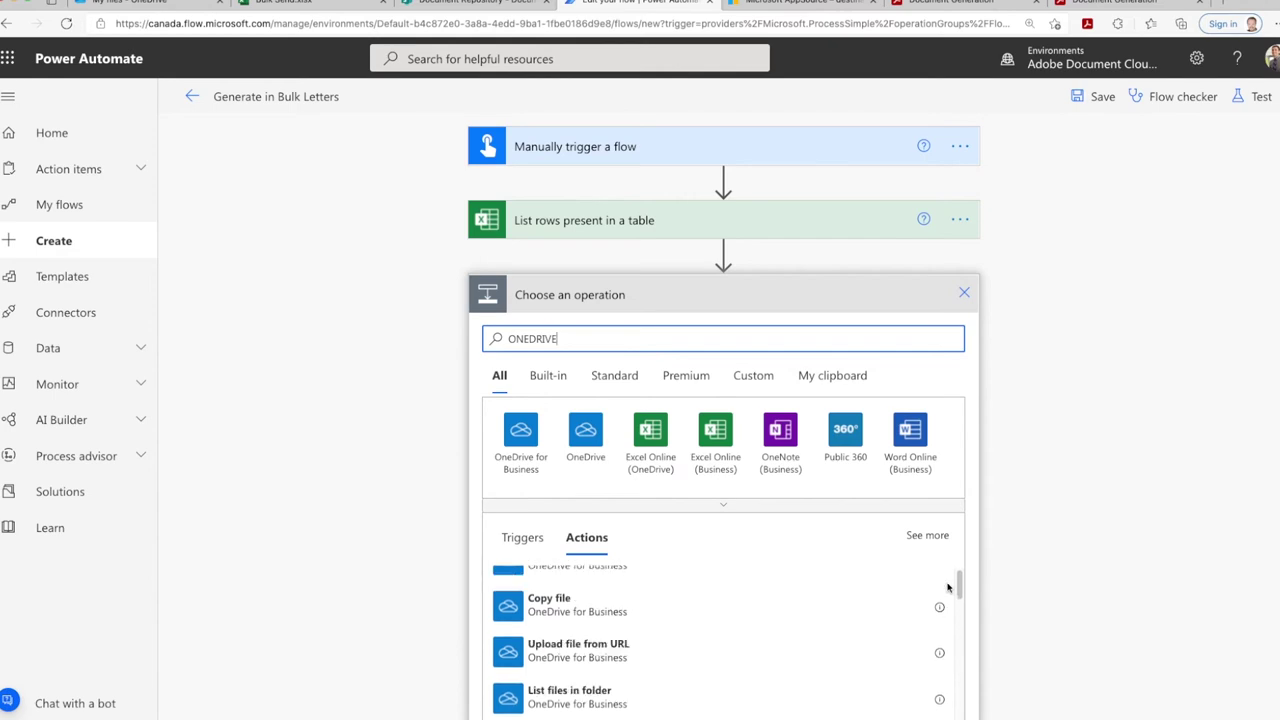
scroll(1132, 628, down, 2)
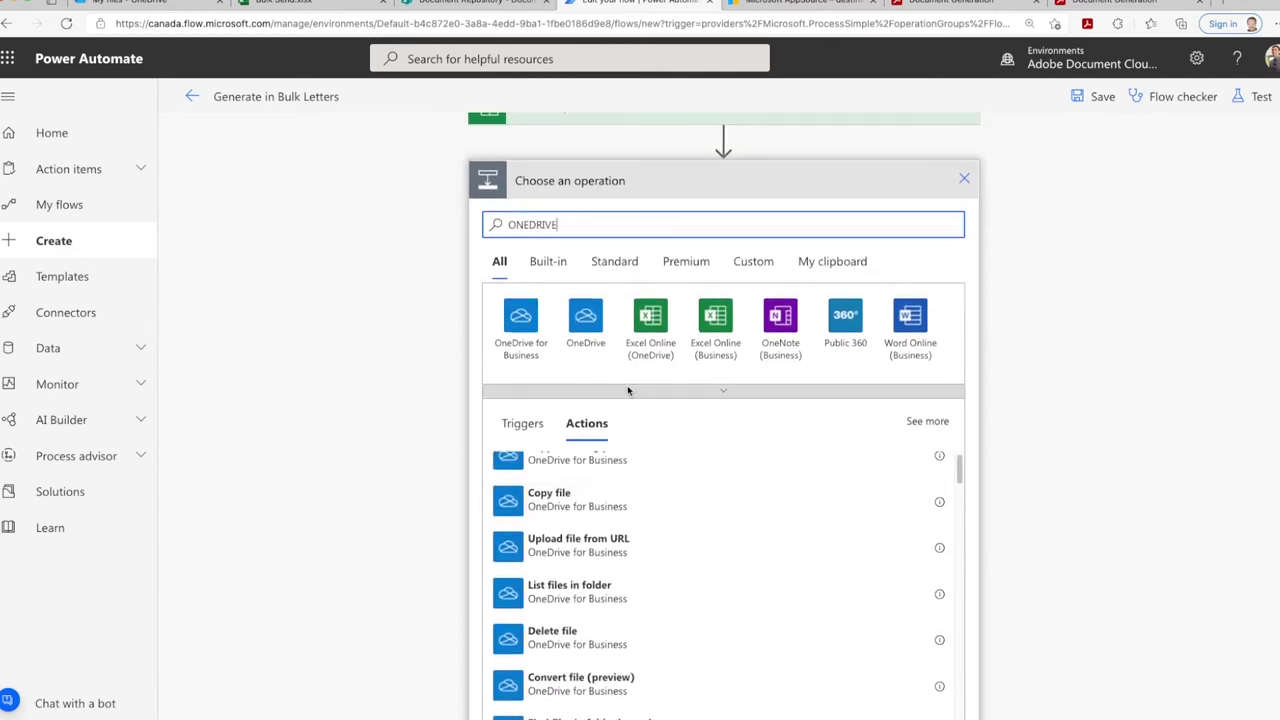
scroll(617, 495, up, 1)
click(530, 335)
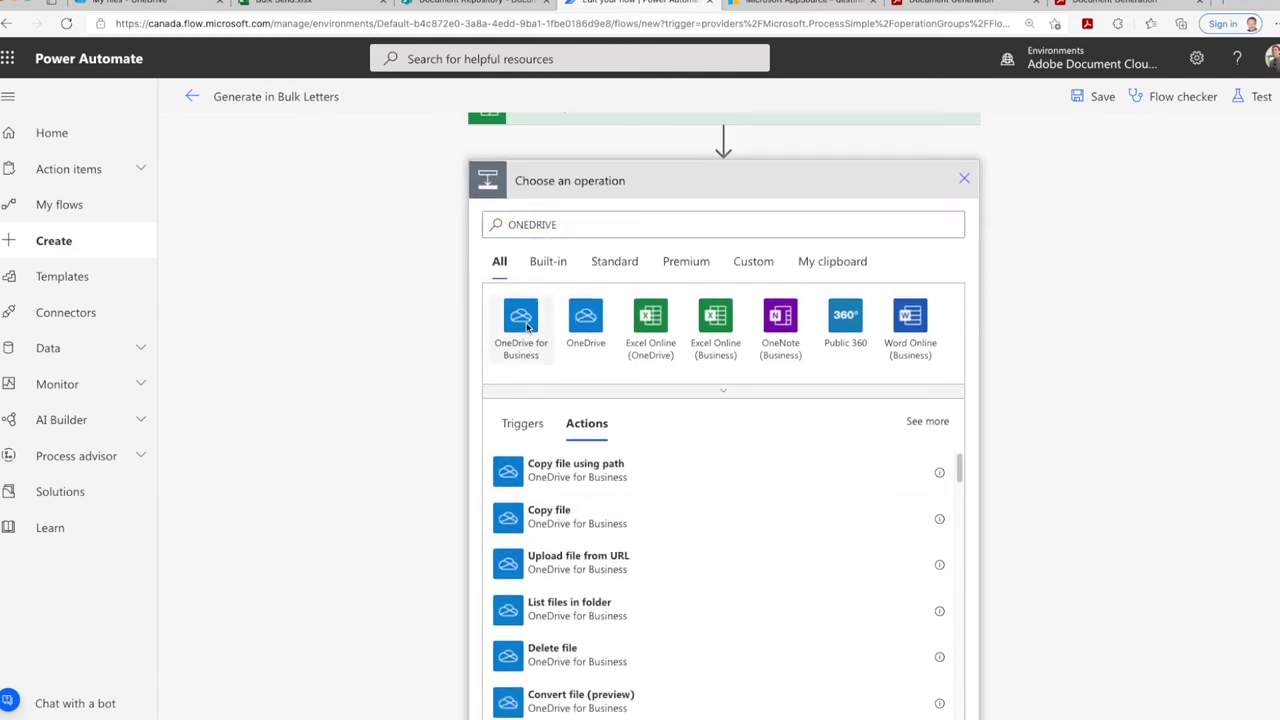
text(get file con)
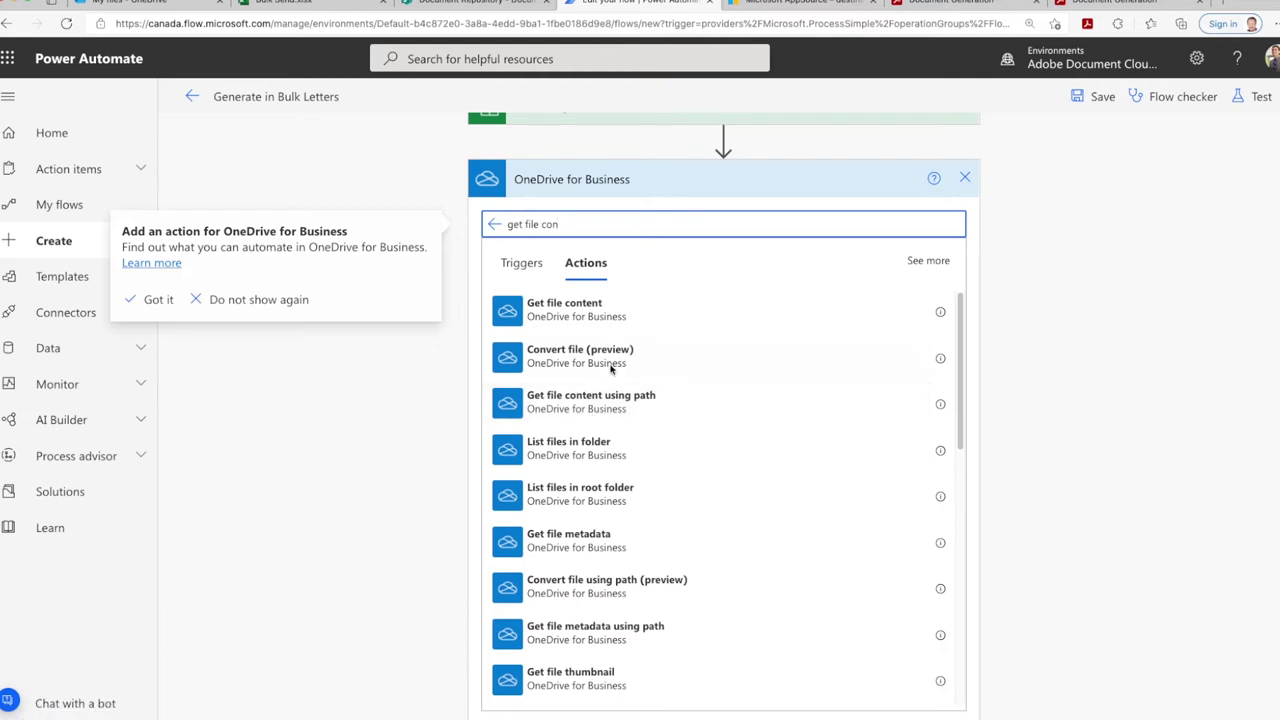
click(613, 314)
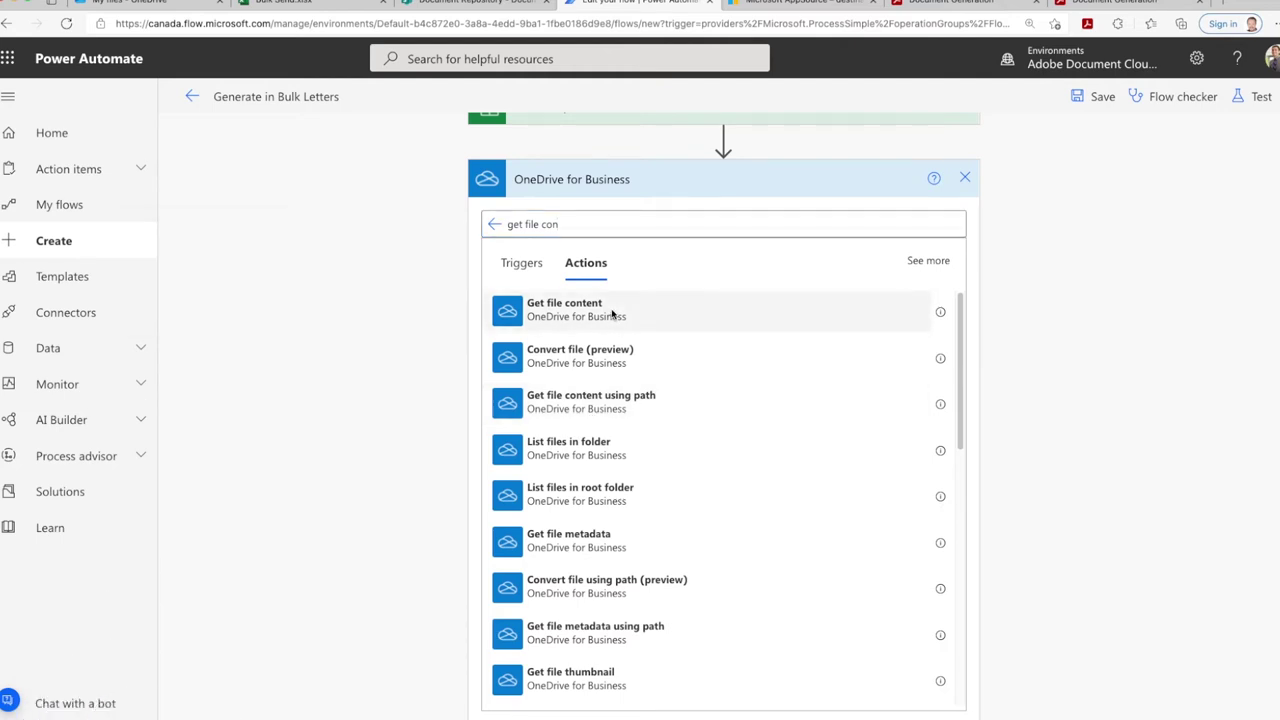
click(613, 314)
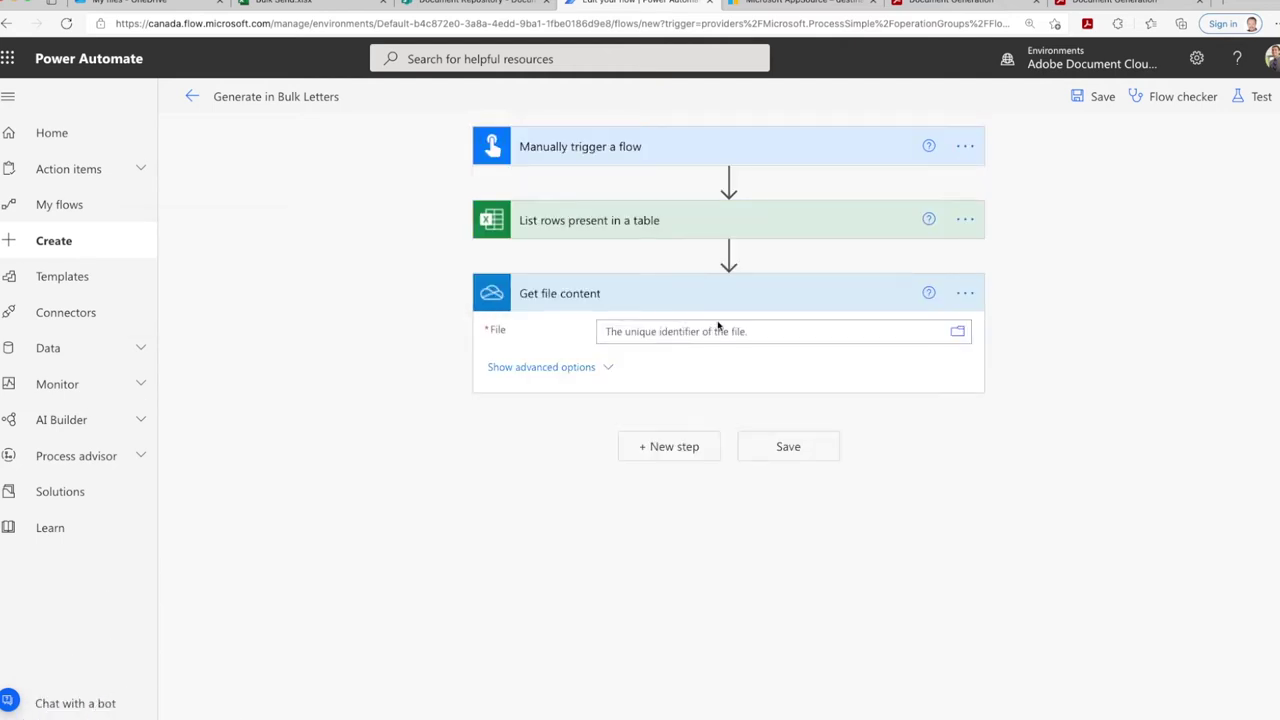
Step: Set its File to Employee Letter1.docx from the OneDrive root
click(957, 332)
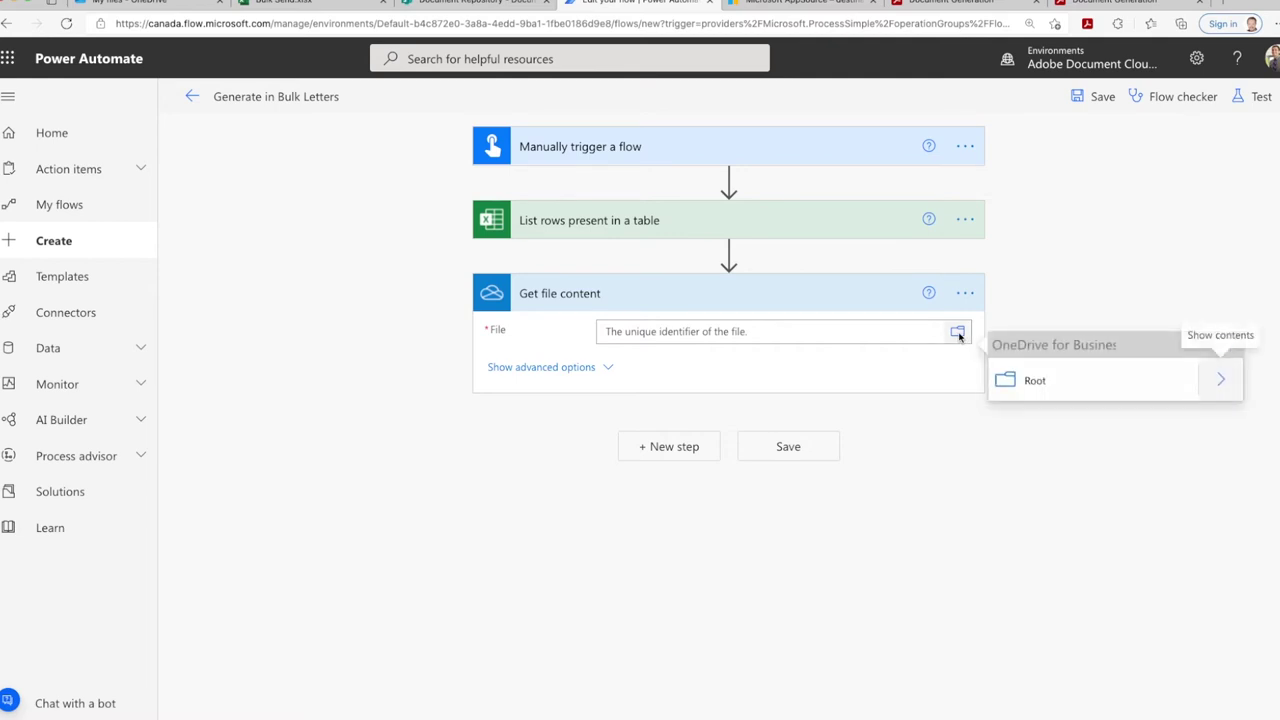
click(1228, 390)
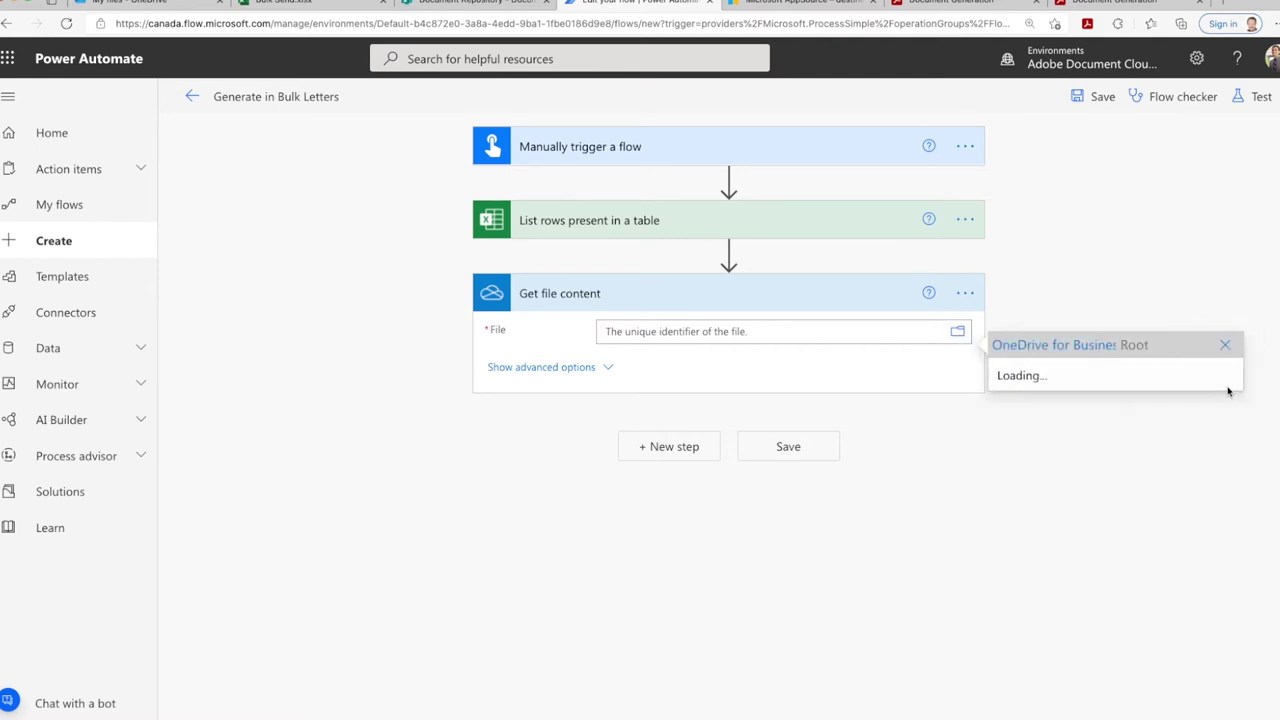
scroll(1169, 434, down, 3)
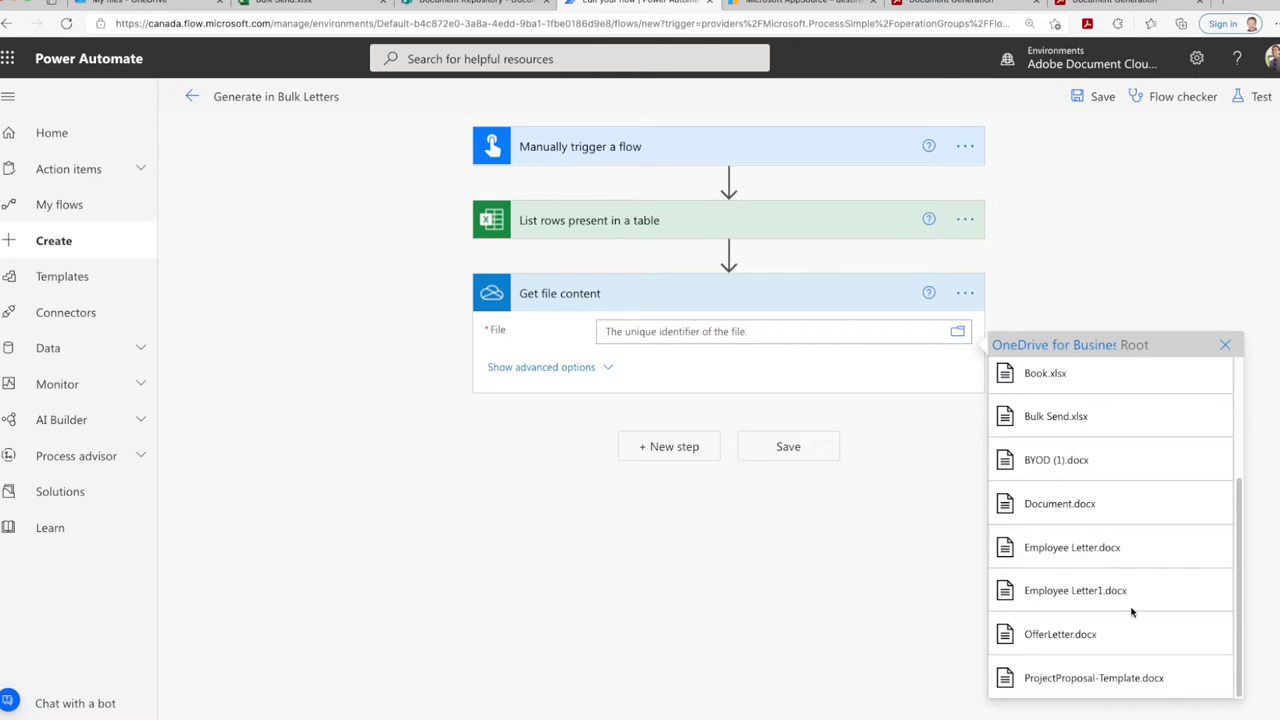
click(1064, 592)
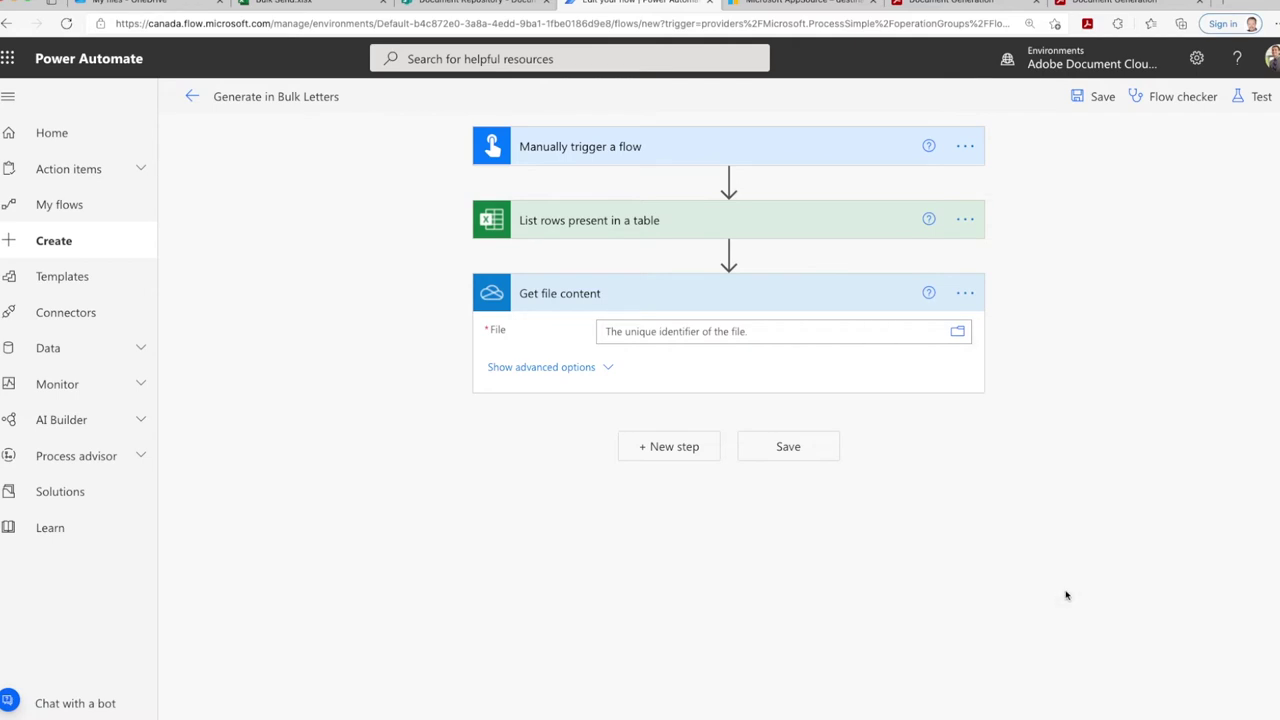
click(944, 587)
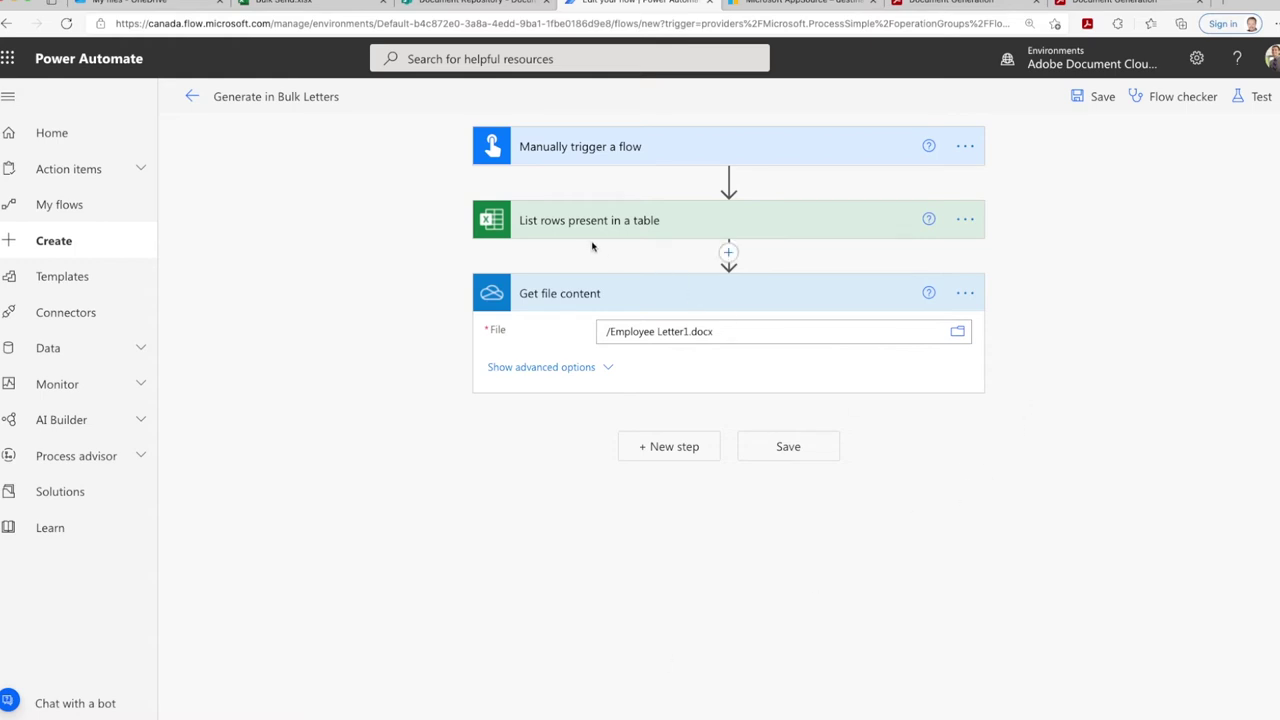
click(668, 447)
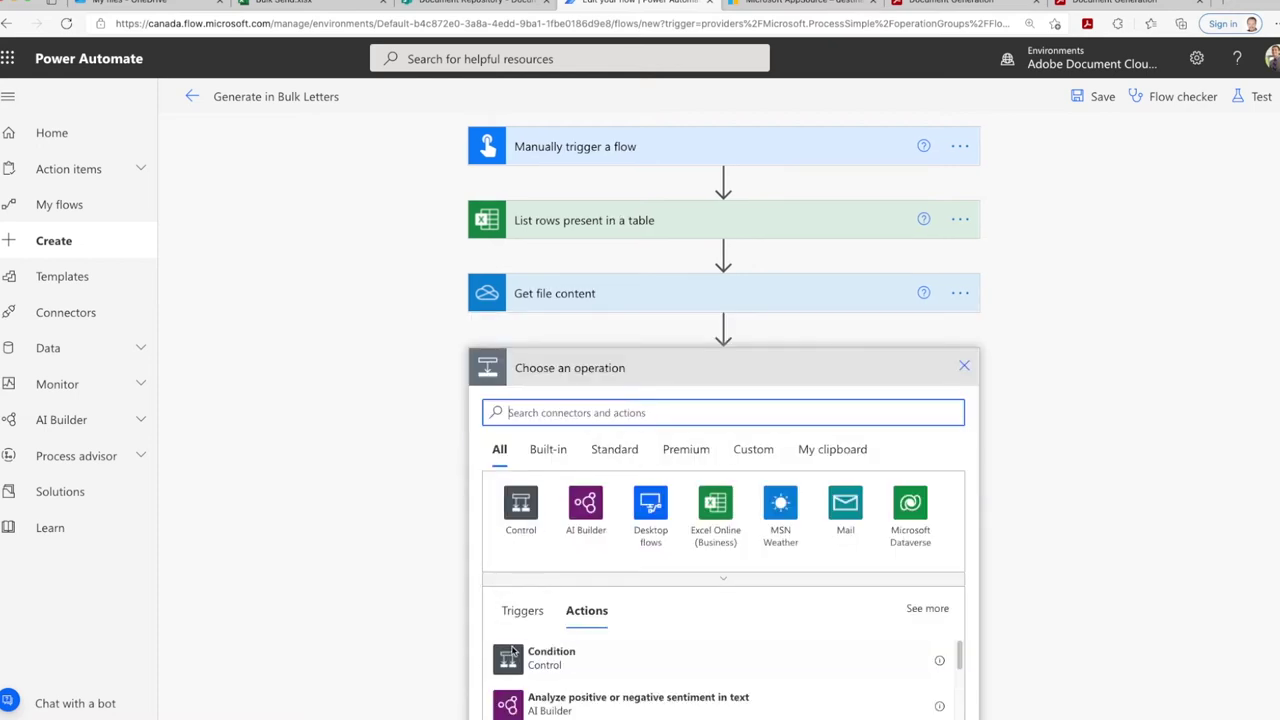
Step: Add an Apply to each loop over the 'value' output of List rows present in a table
click(533, 516)
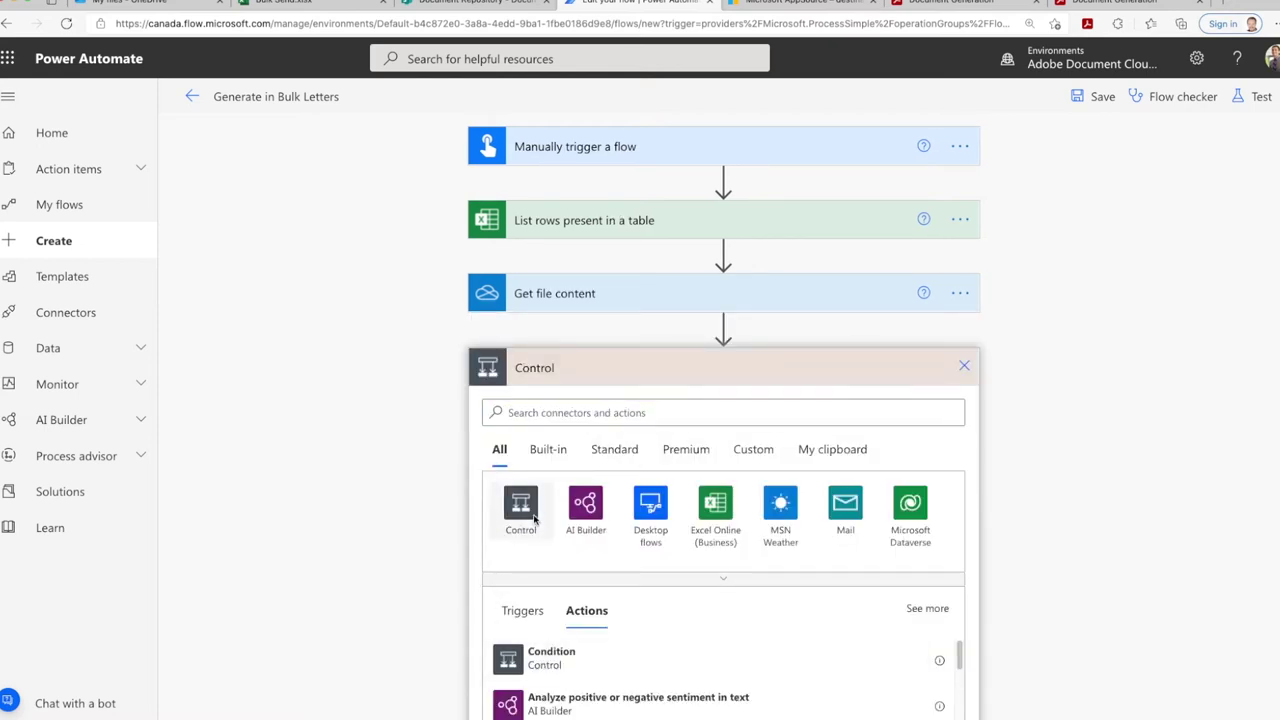
click(564, 546)
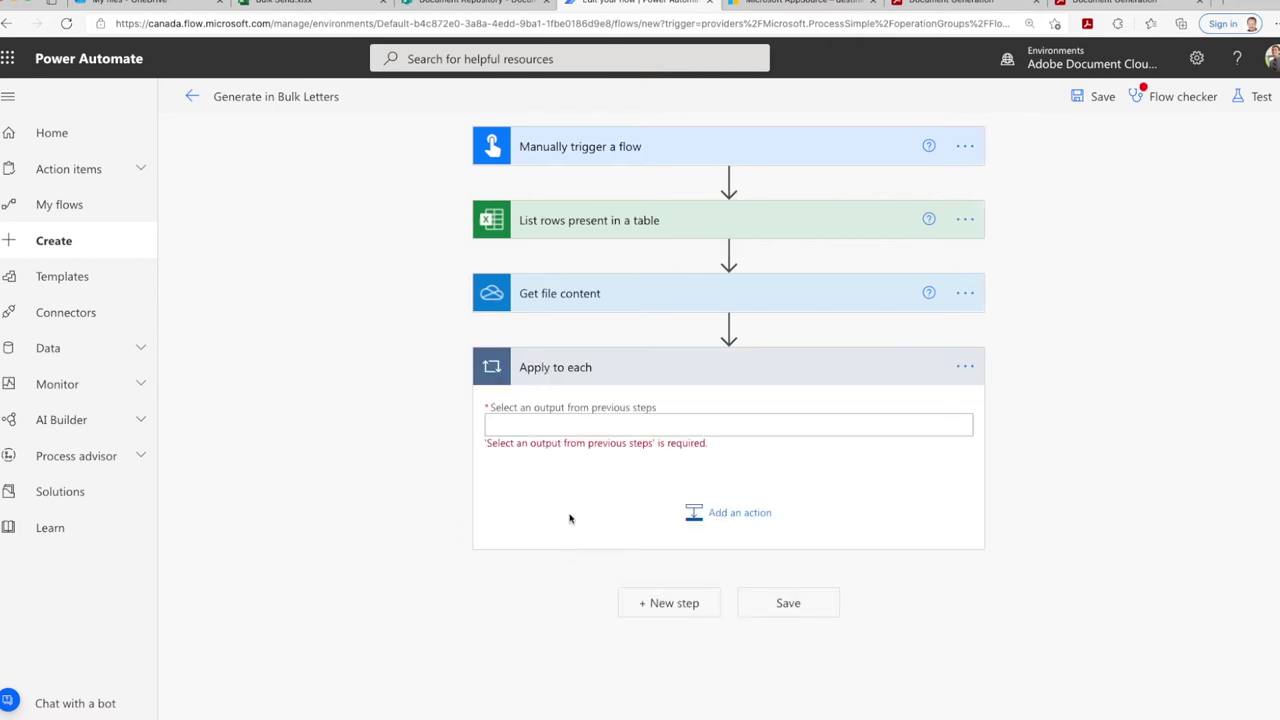
click(566, 428)
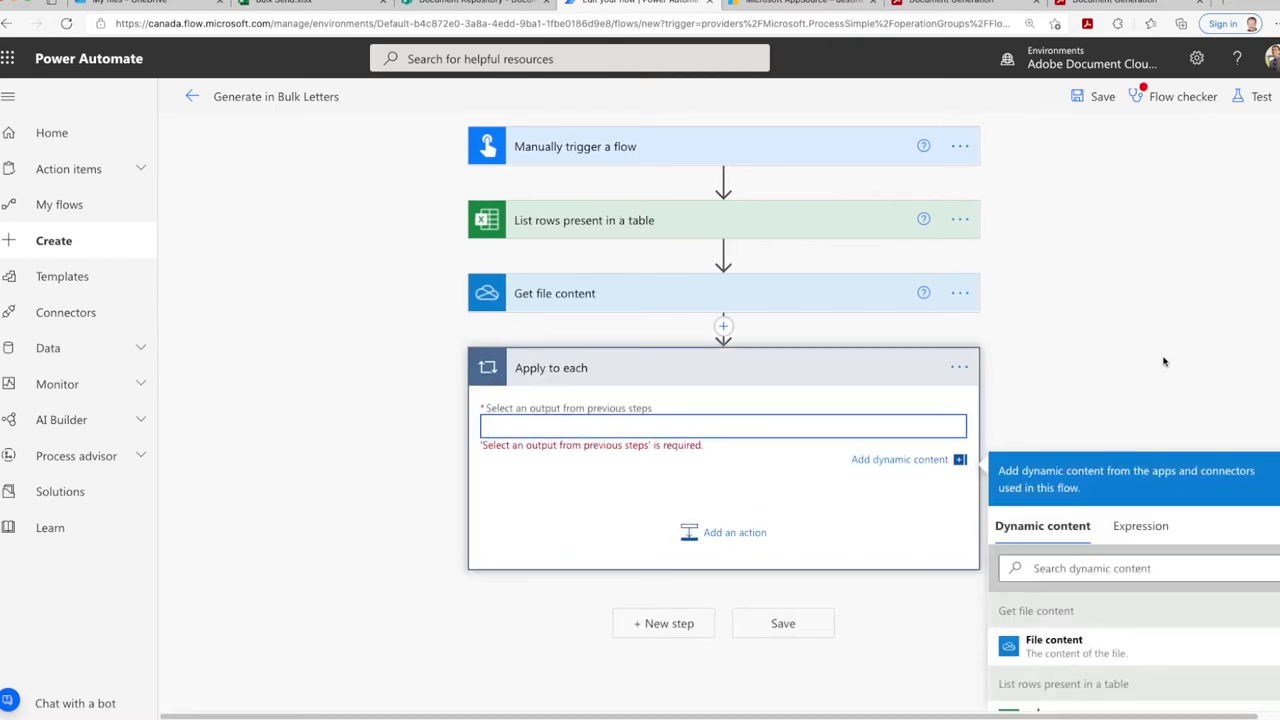
scroll(1165, 360, down, 1)
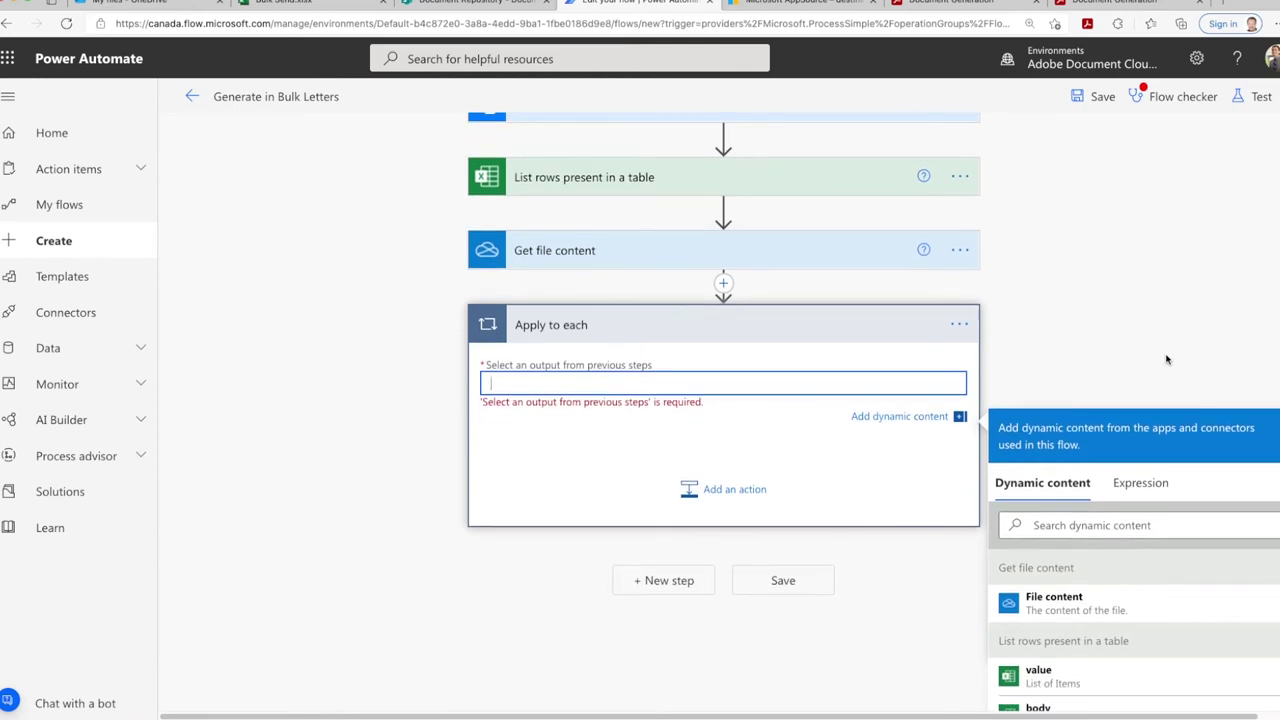
click(1053, 678)
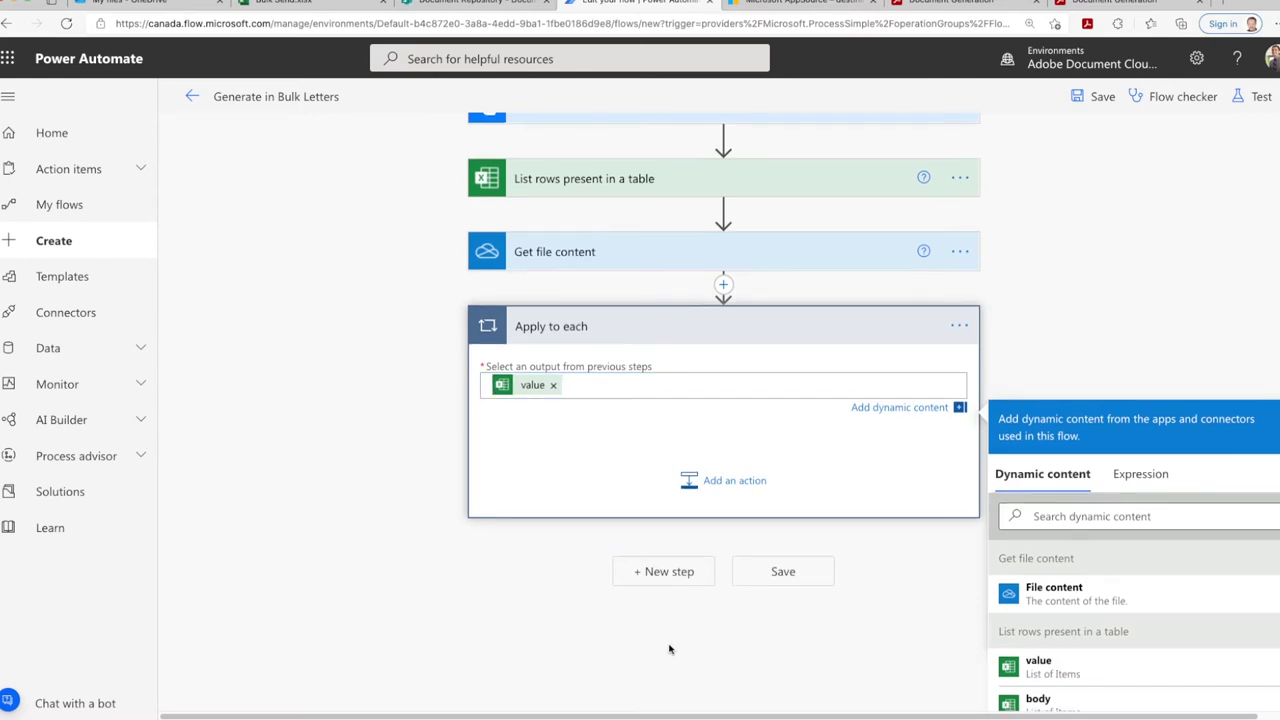
click(670, 650)
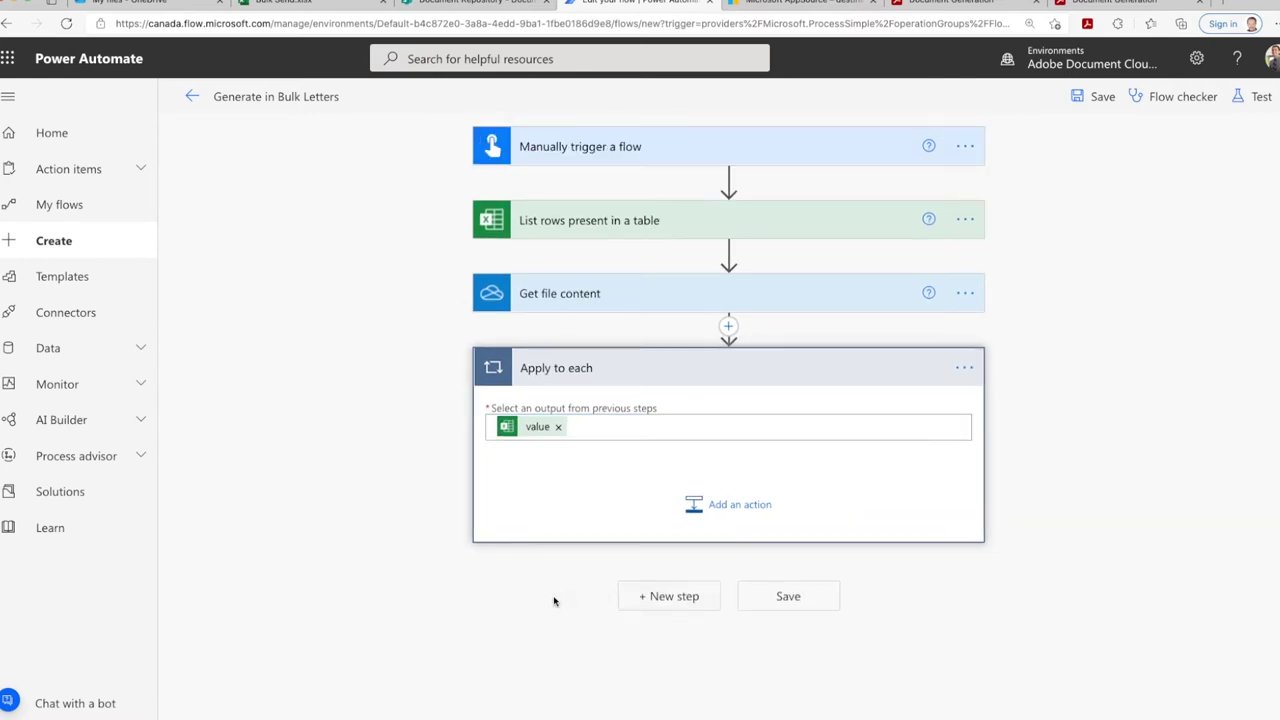
Step: Search 'adobe' and add Adobe PDF Services' Generate document from Word template inside the loop
click(698, 512)
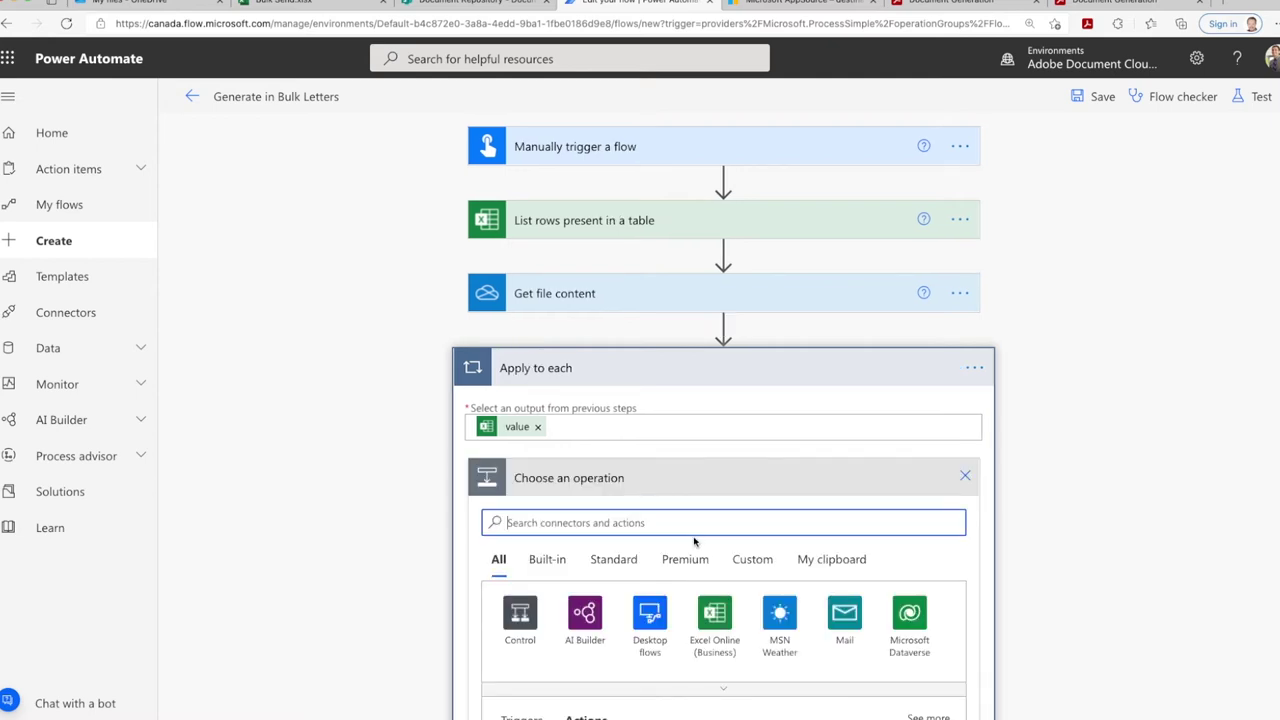
text(adobe)
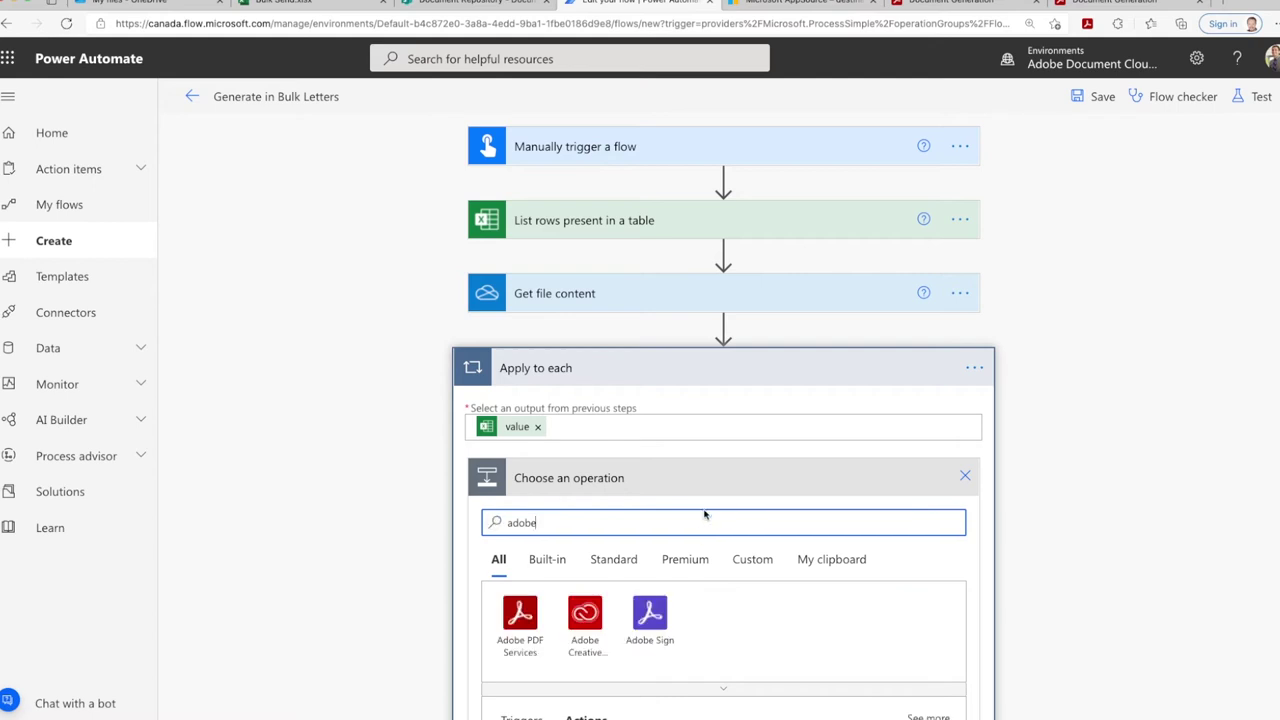
scroll(704, 515, down, 3)
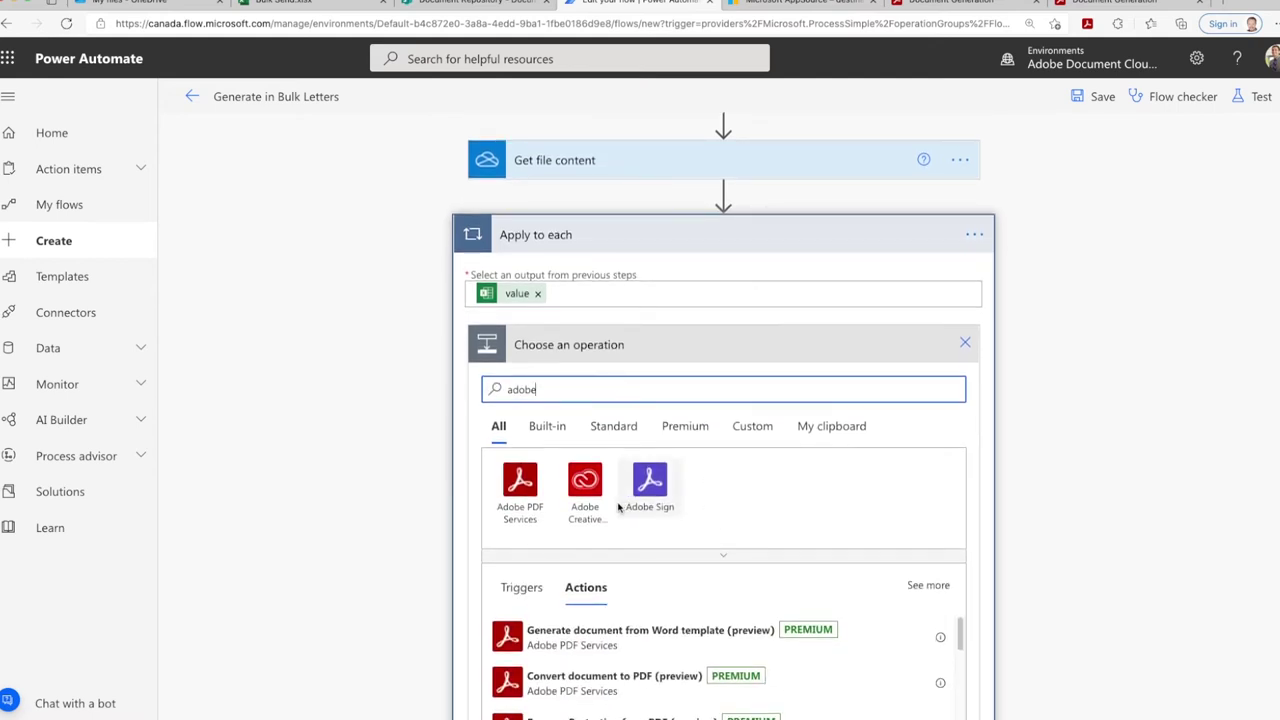
click(521, 493)
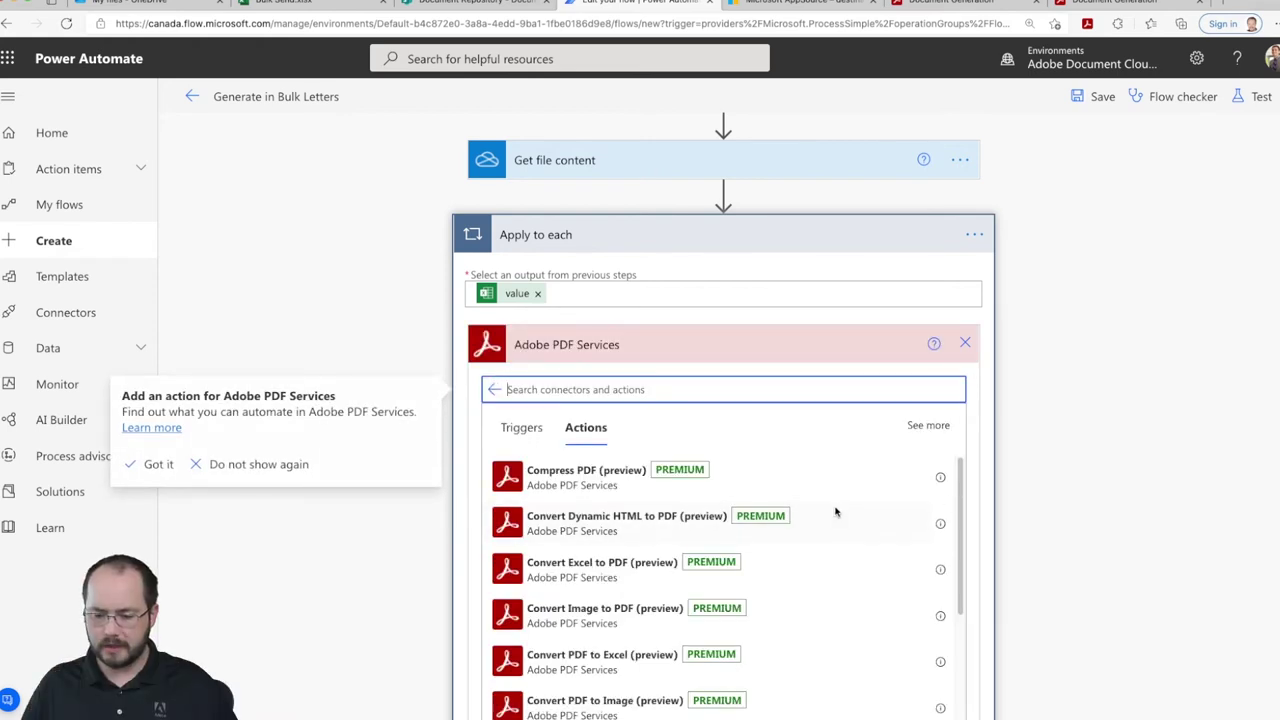
scroll(836, 512, down, 1)
scroll(836, 512, down, 1)
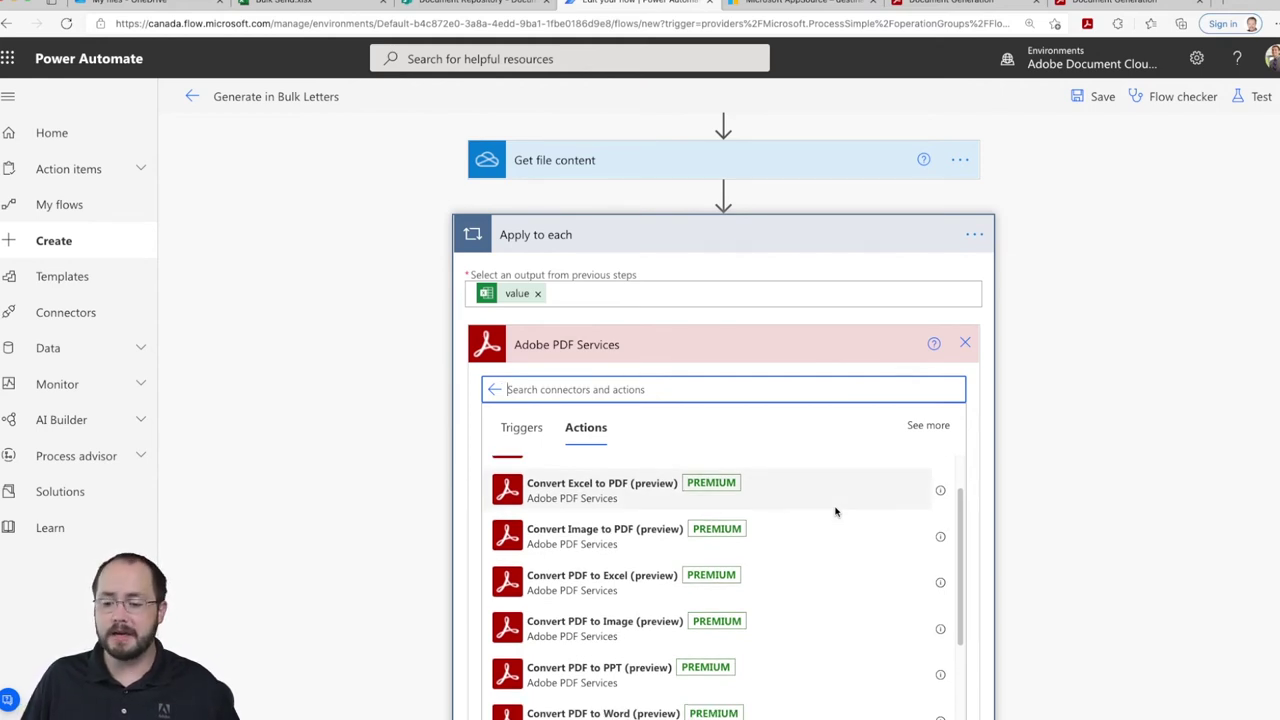
scroll(836, 512, down, 2)
scroll(836, 512, down, 4)
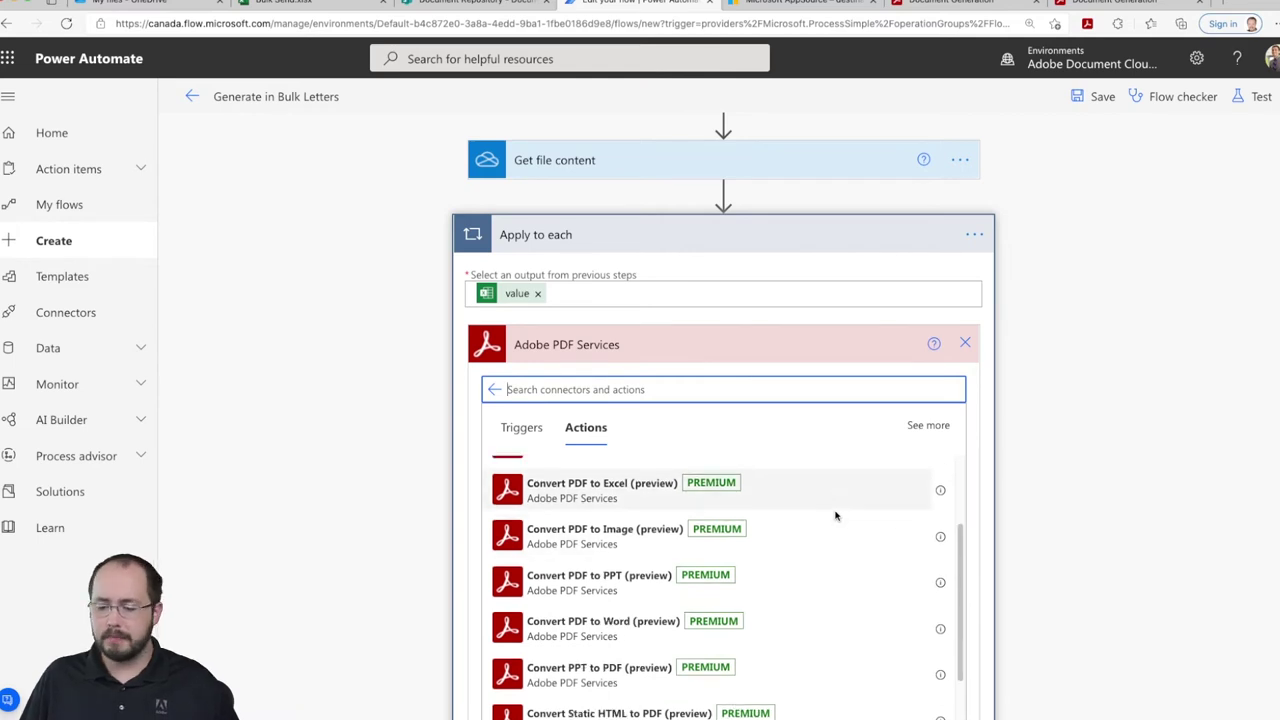
scroll(836, 516, down, 2)
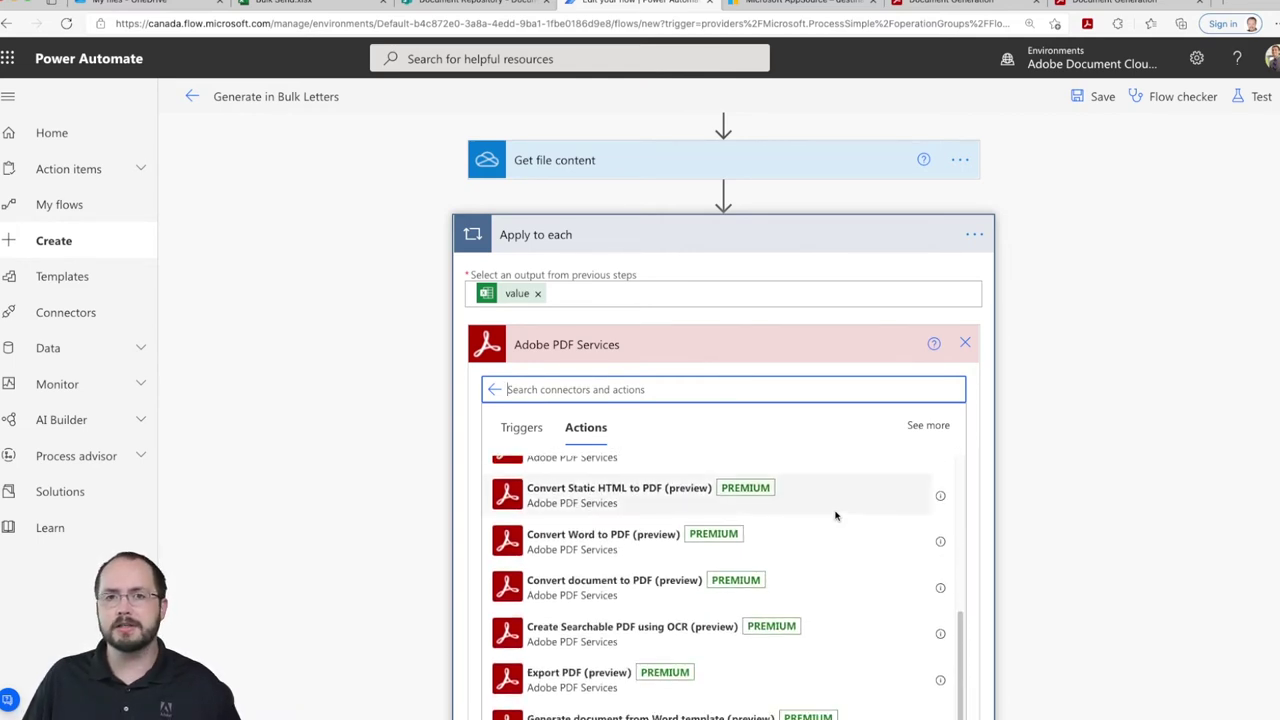
scroll(843, 550, down, 2)
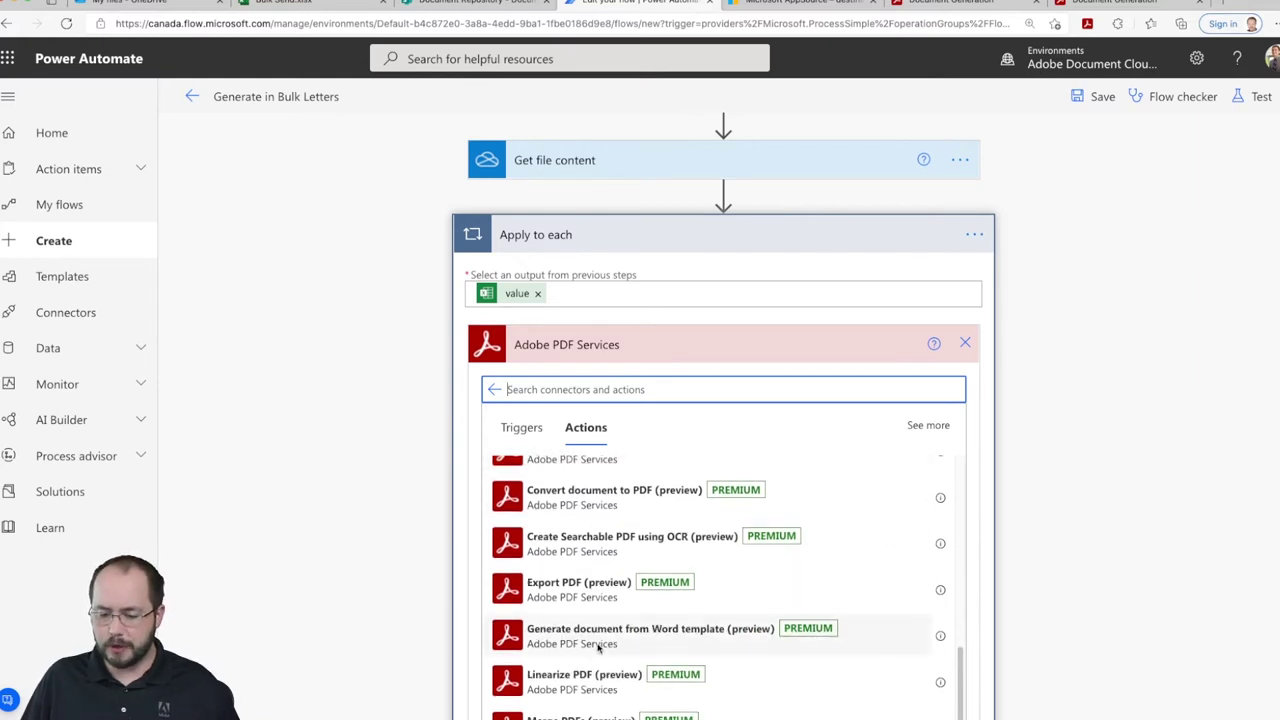
click(683, 636)
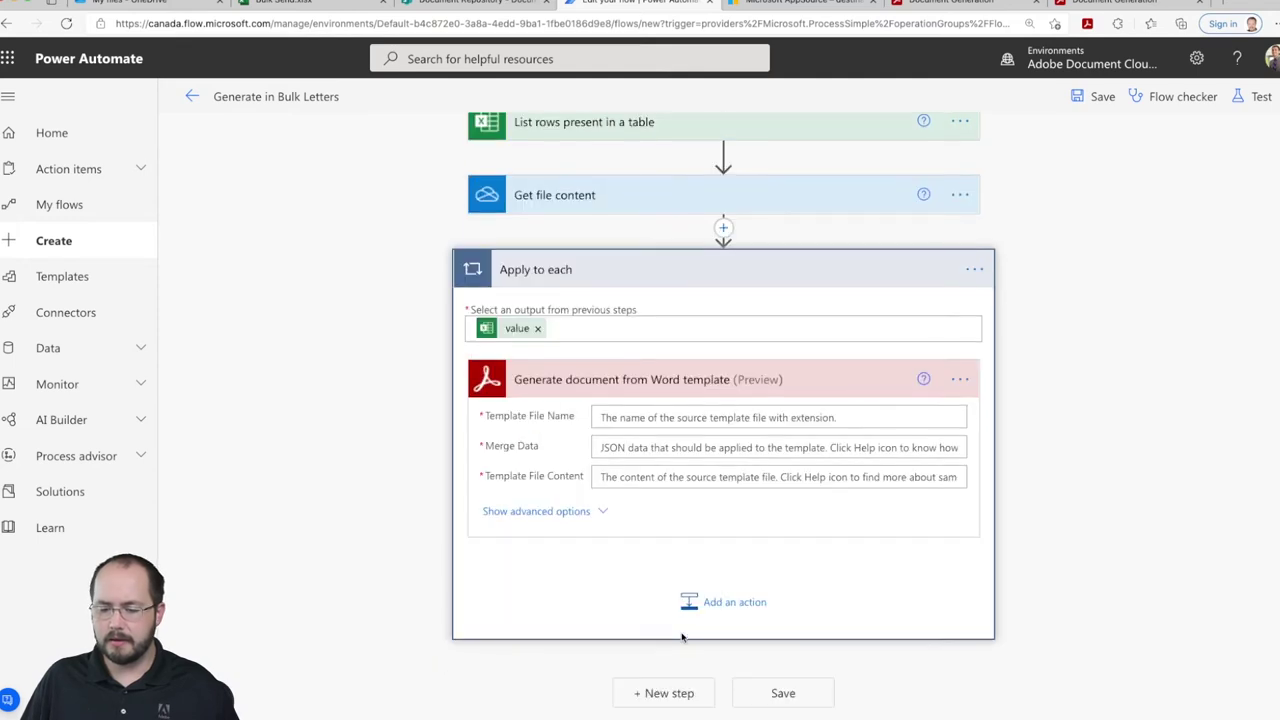
Step: Enter file.docx as the template file name and use the loop's Current item as Merge Data
click(642, 418)
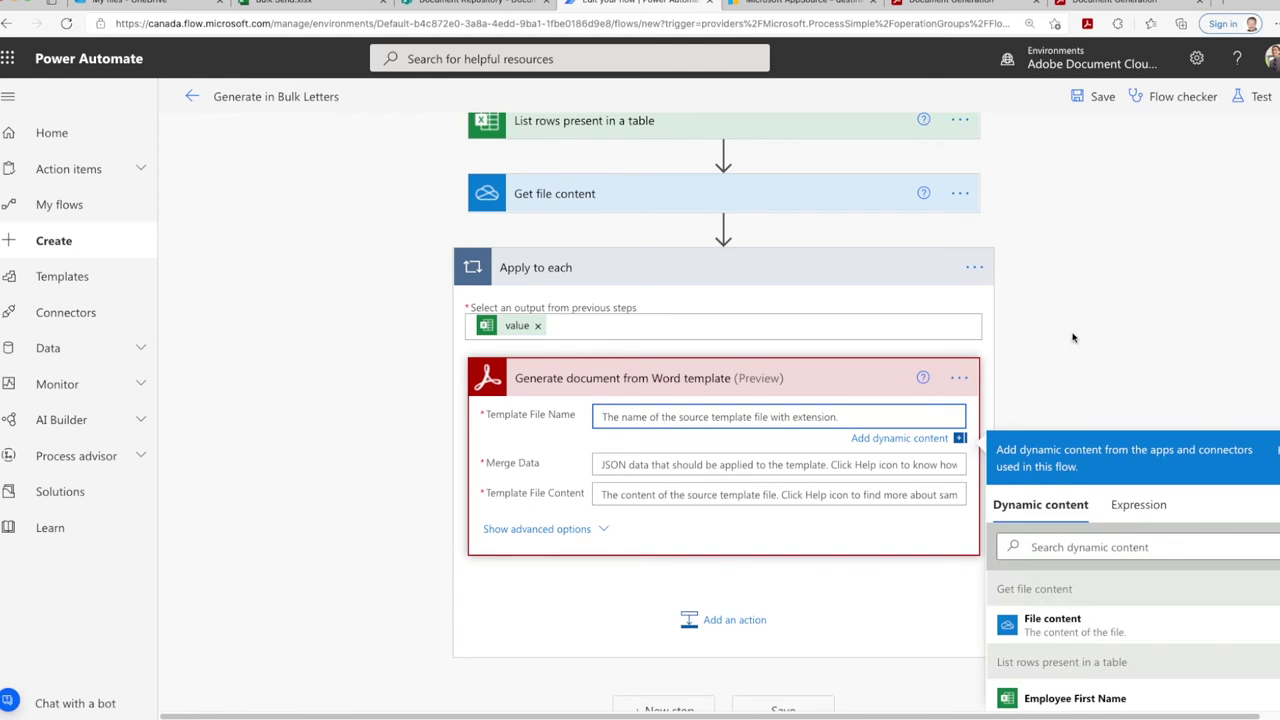
text(do)
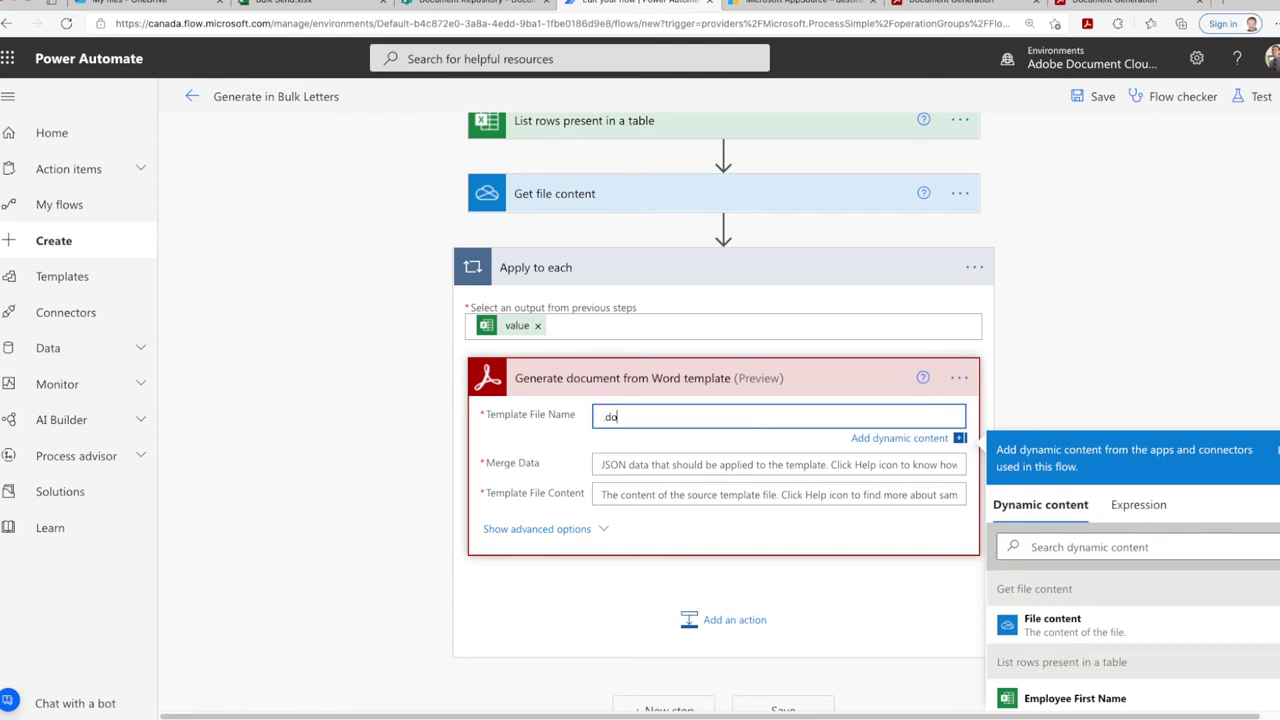
text(cx)
text(file)
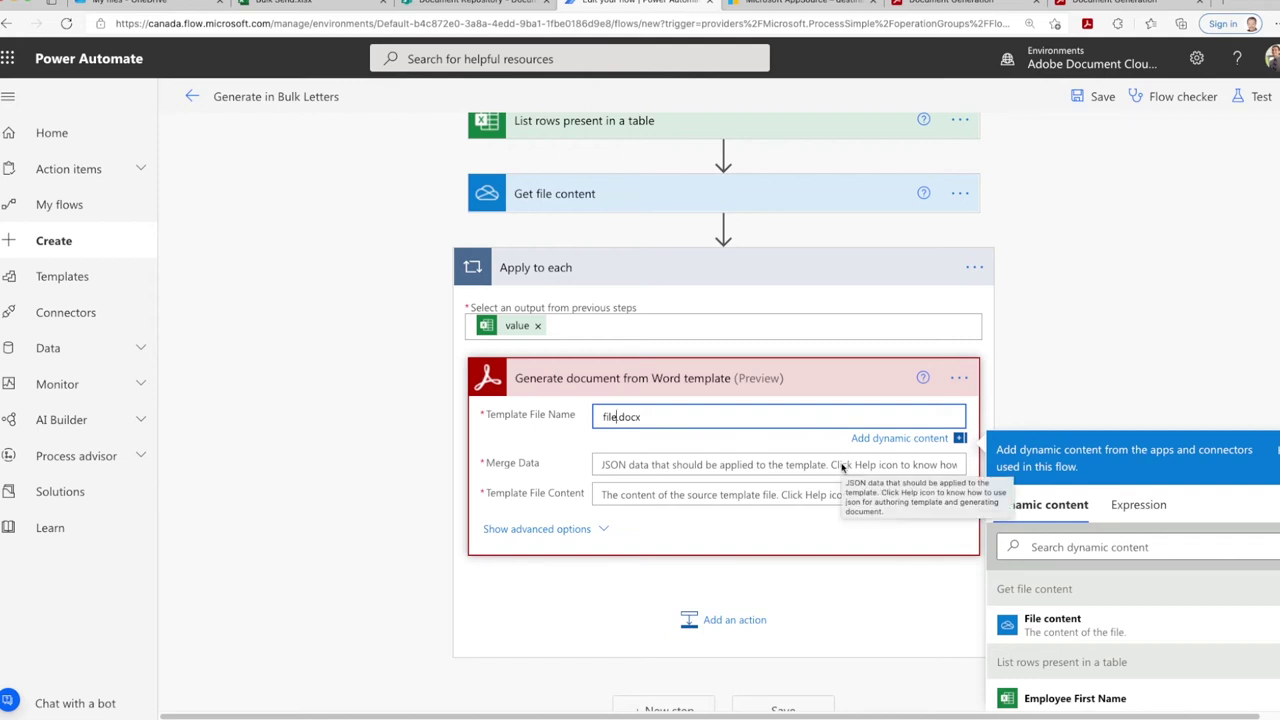
click(614, 466)
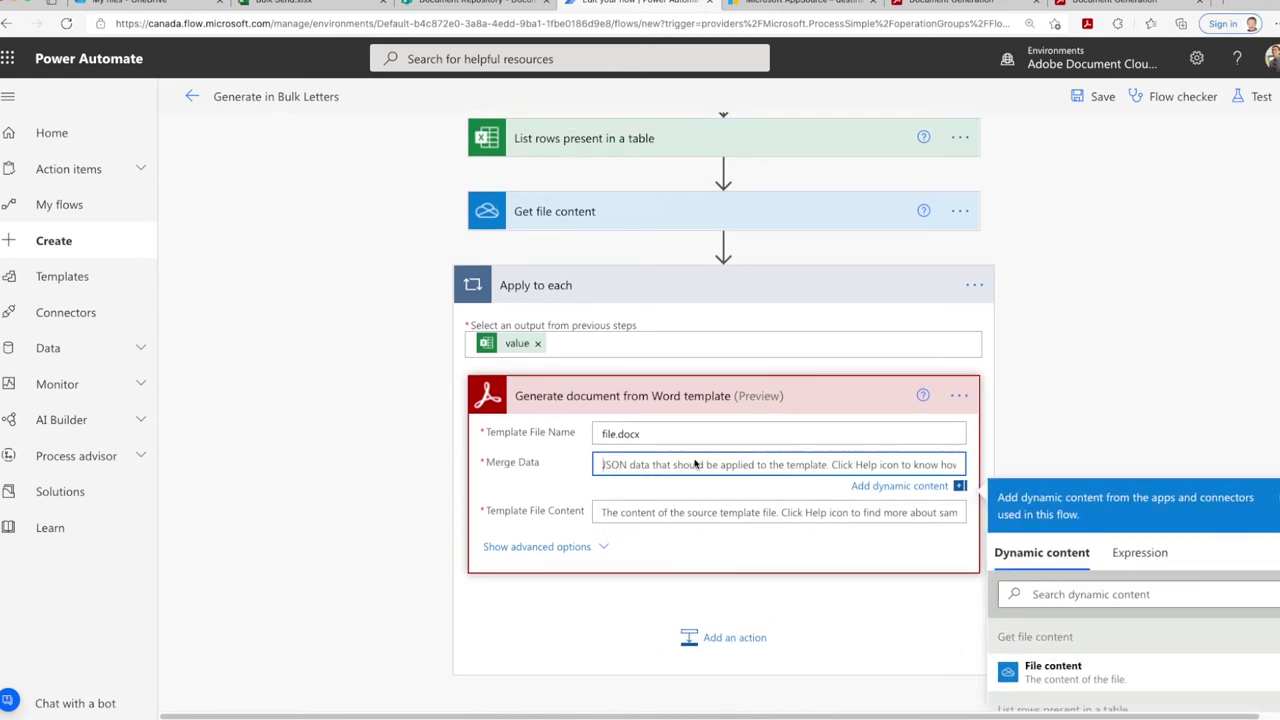
scroll(1191, 352, down, 1)
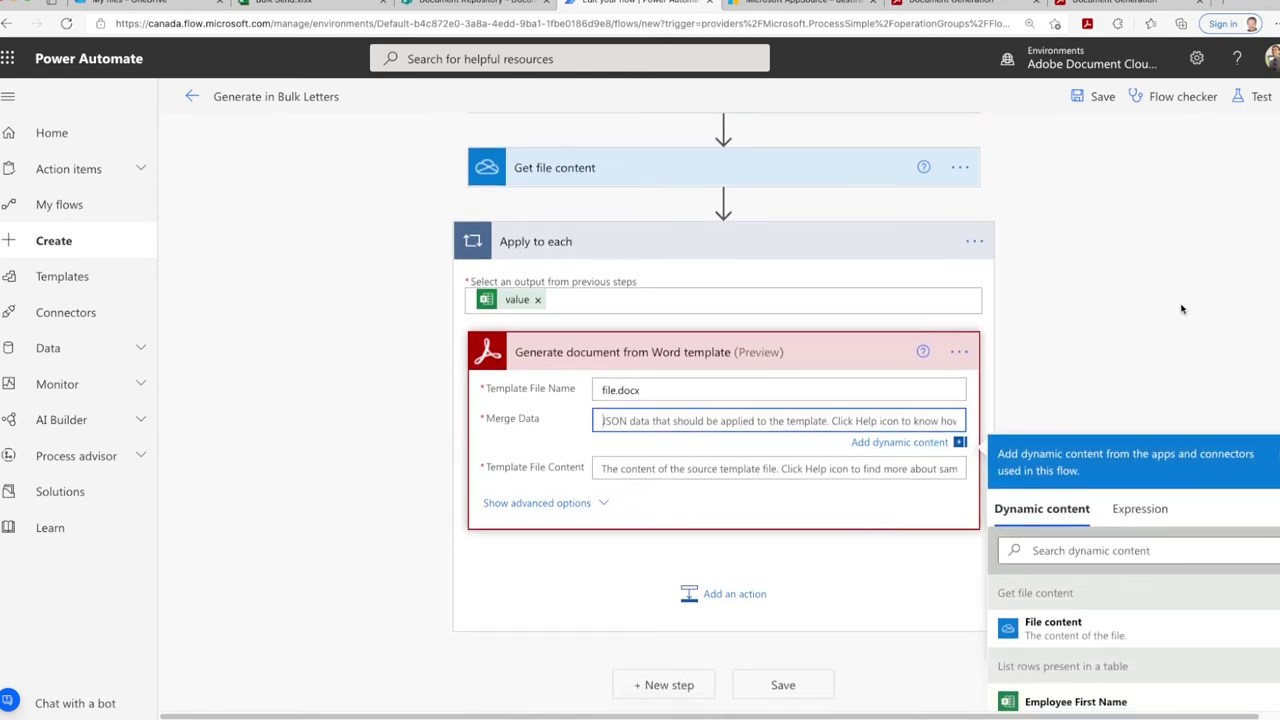
scroll(1172, 283, down, 1)
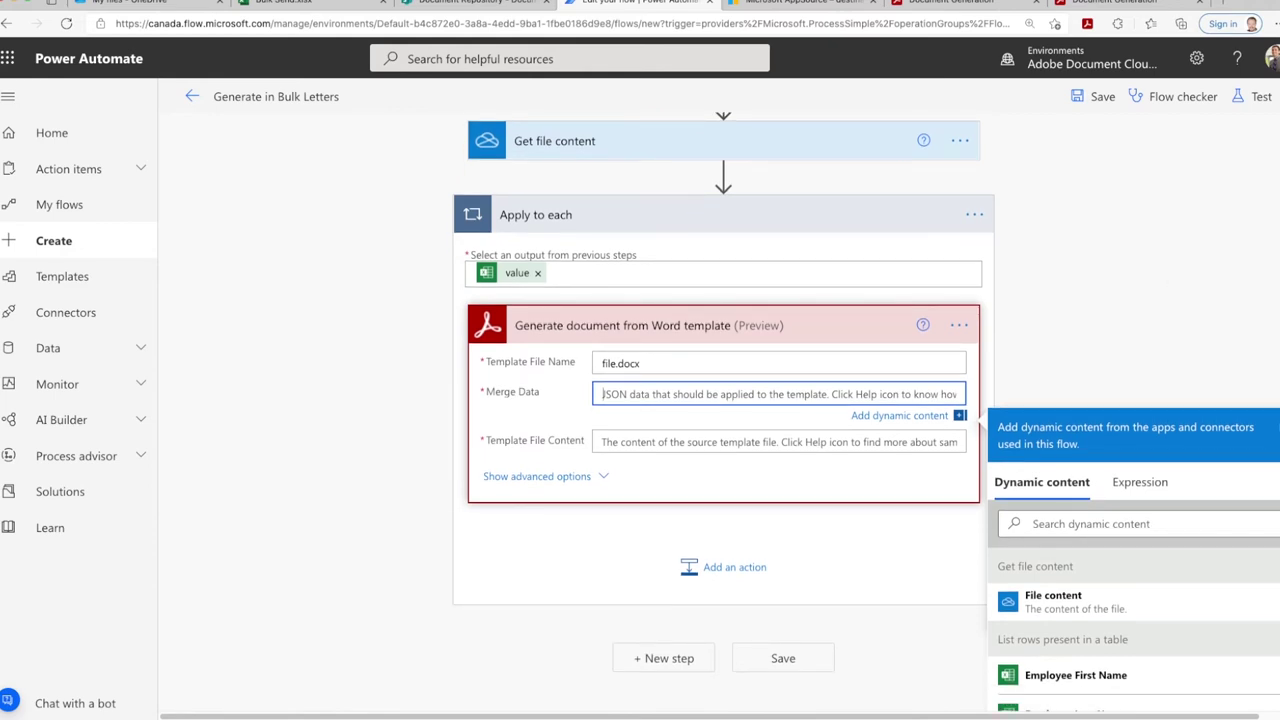
scroll(1145, 605, down, 1)
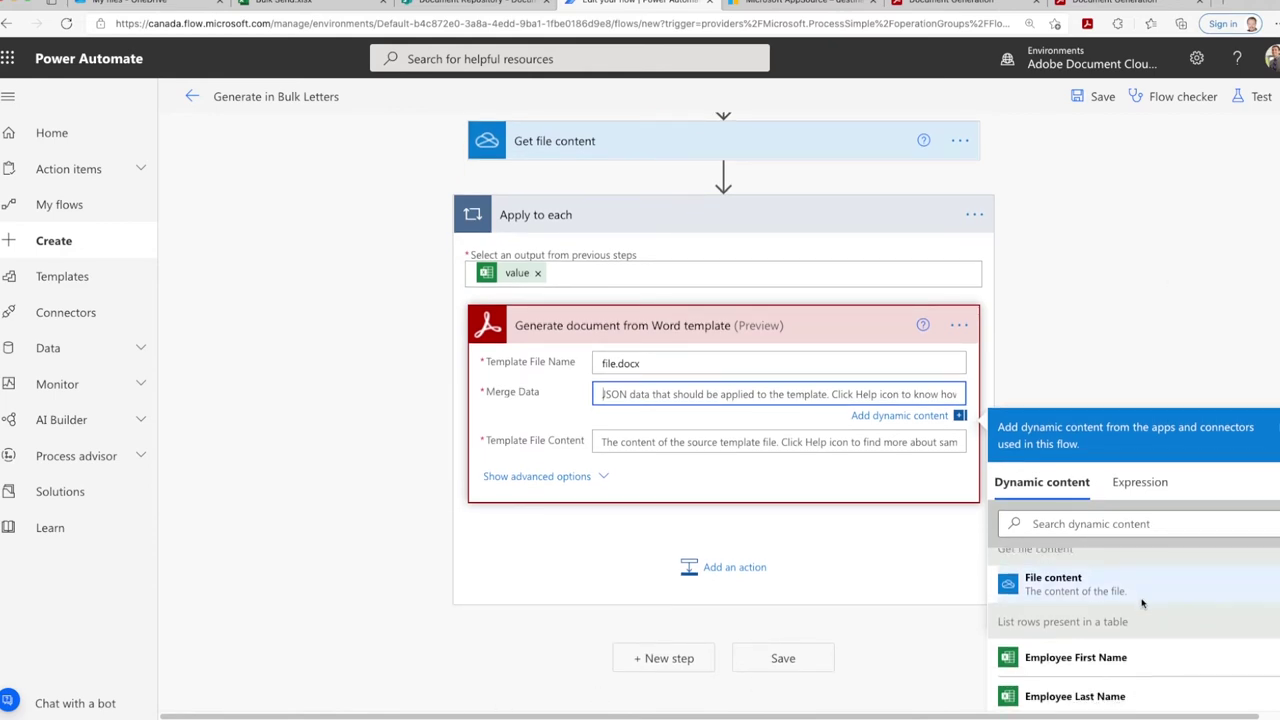
click(1098, 534)
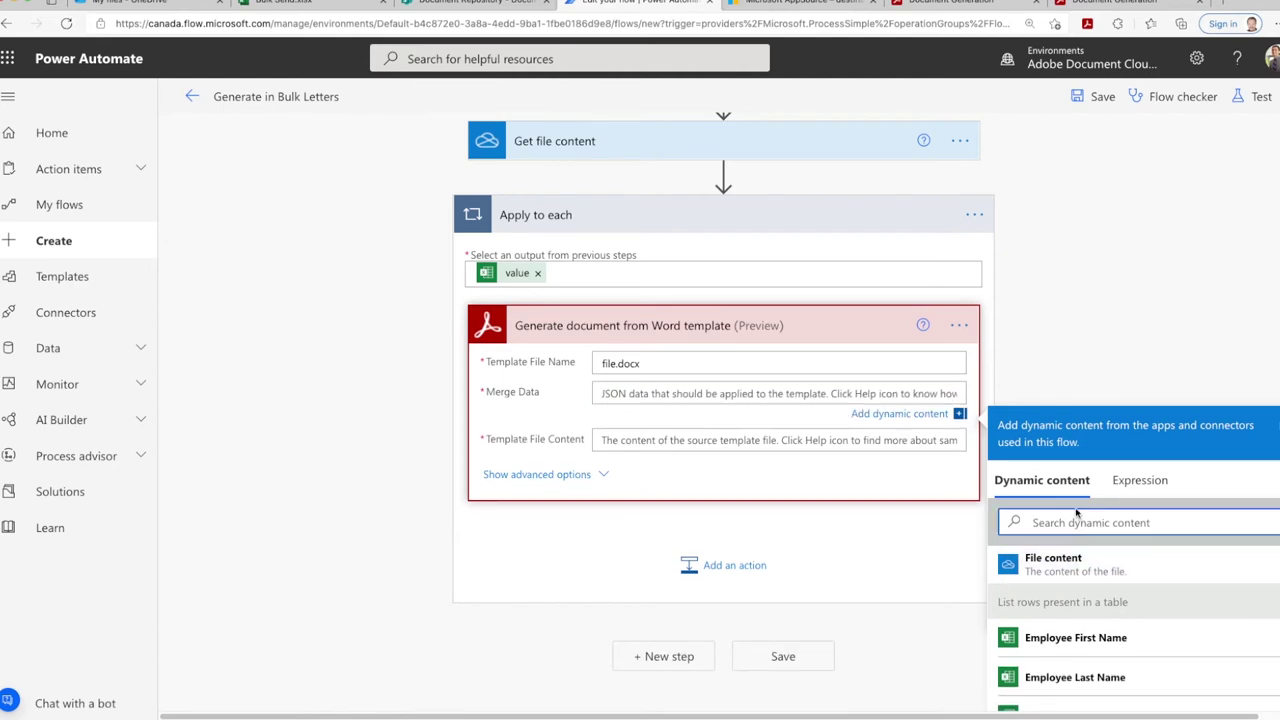
text(curr)
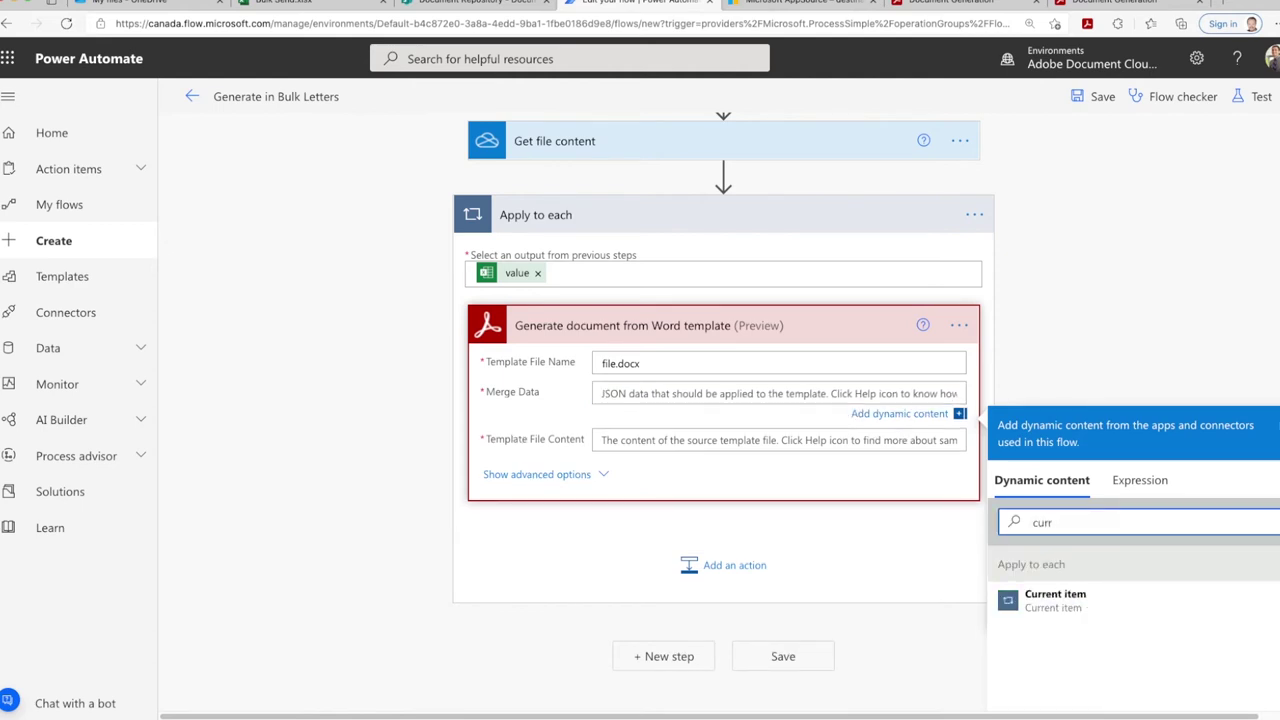
click(1060, 600)
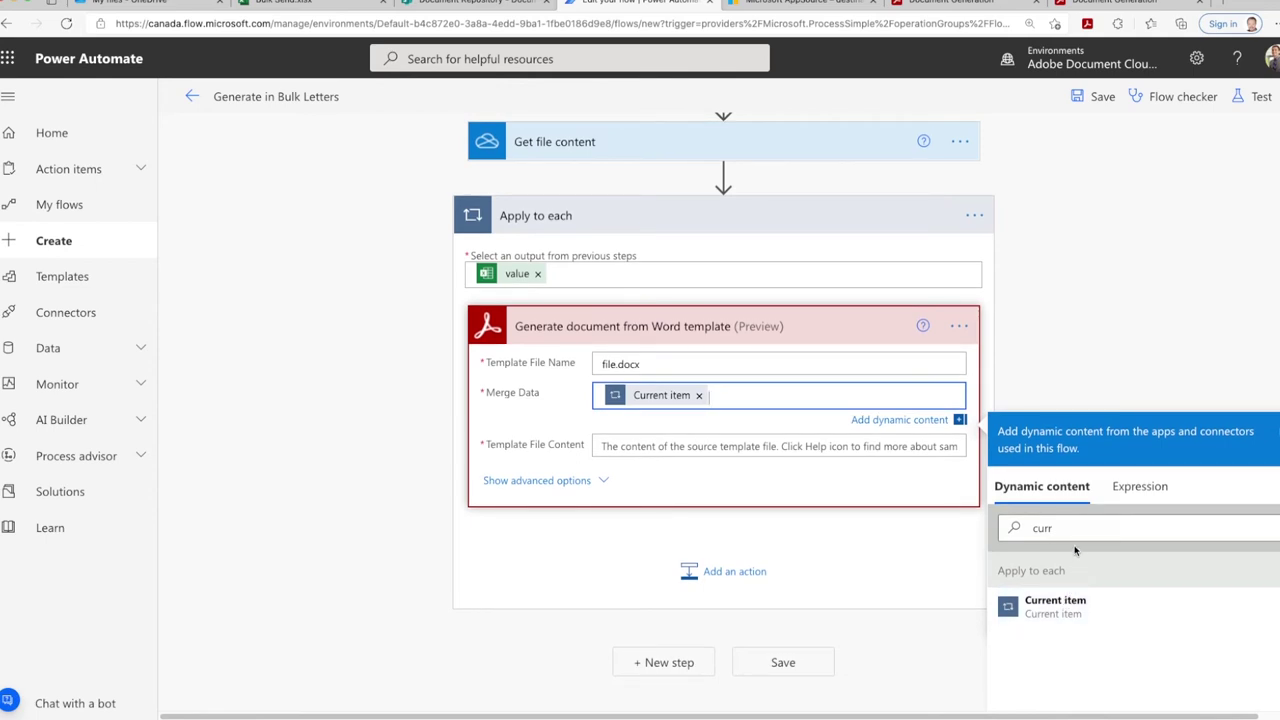
click(1107, 373)
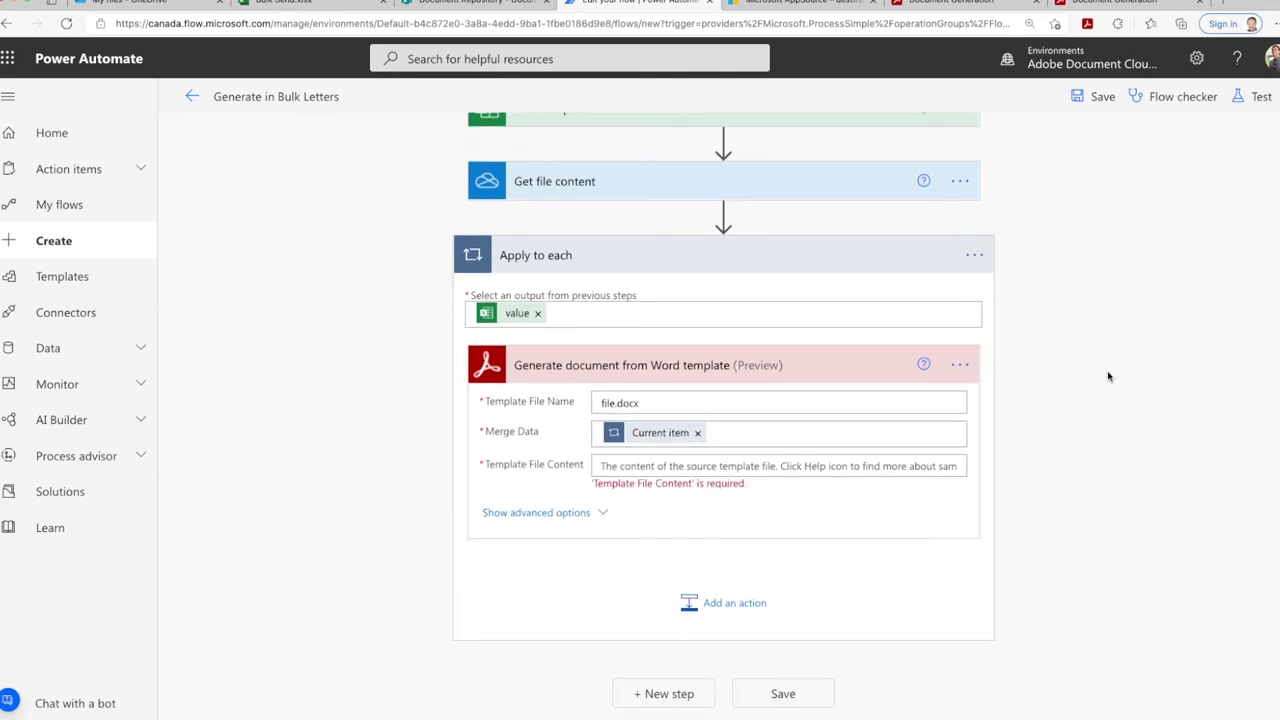
Step: Use Get file content's File content as Template File Content, then add a new action inside the loop
click(768, 466)
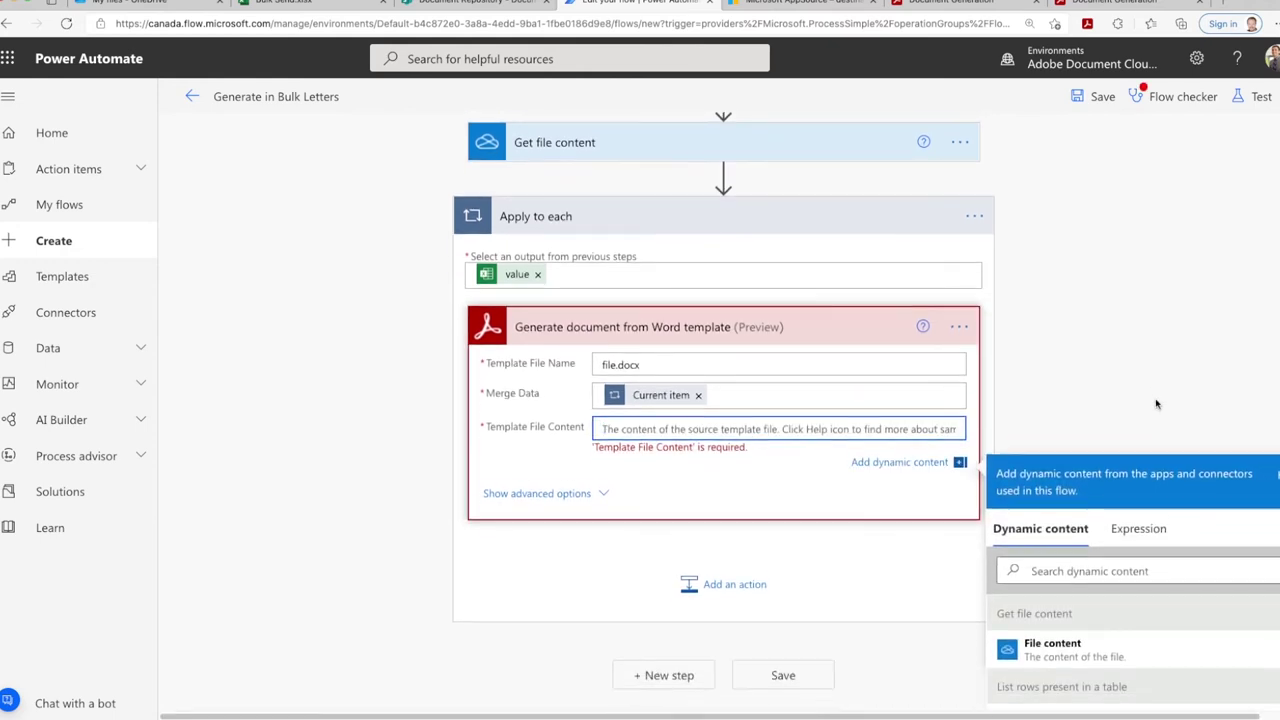
click(1101, 610)
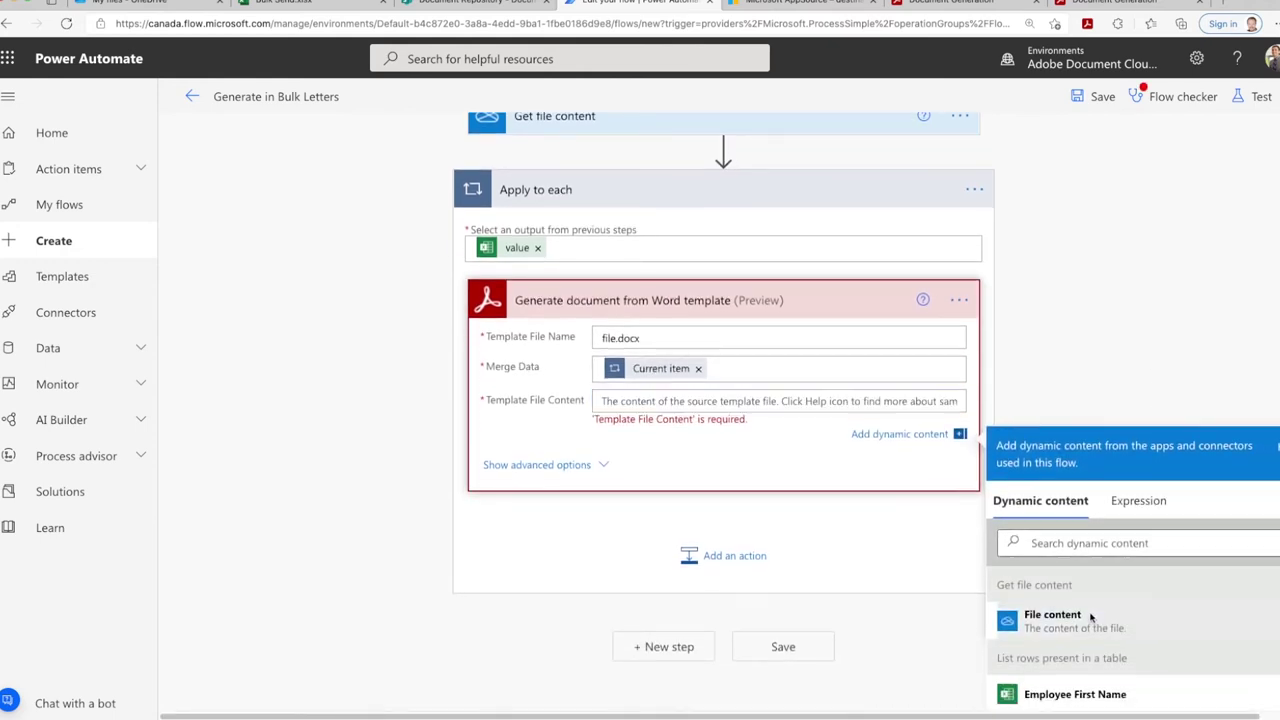
click(1092, 299)
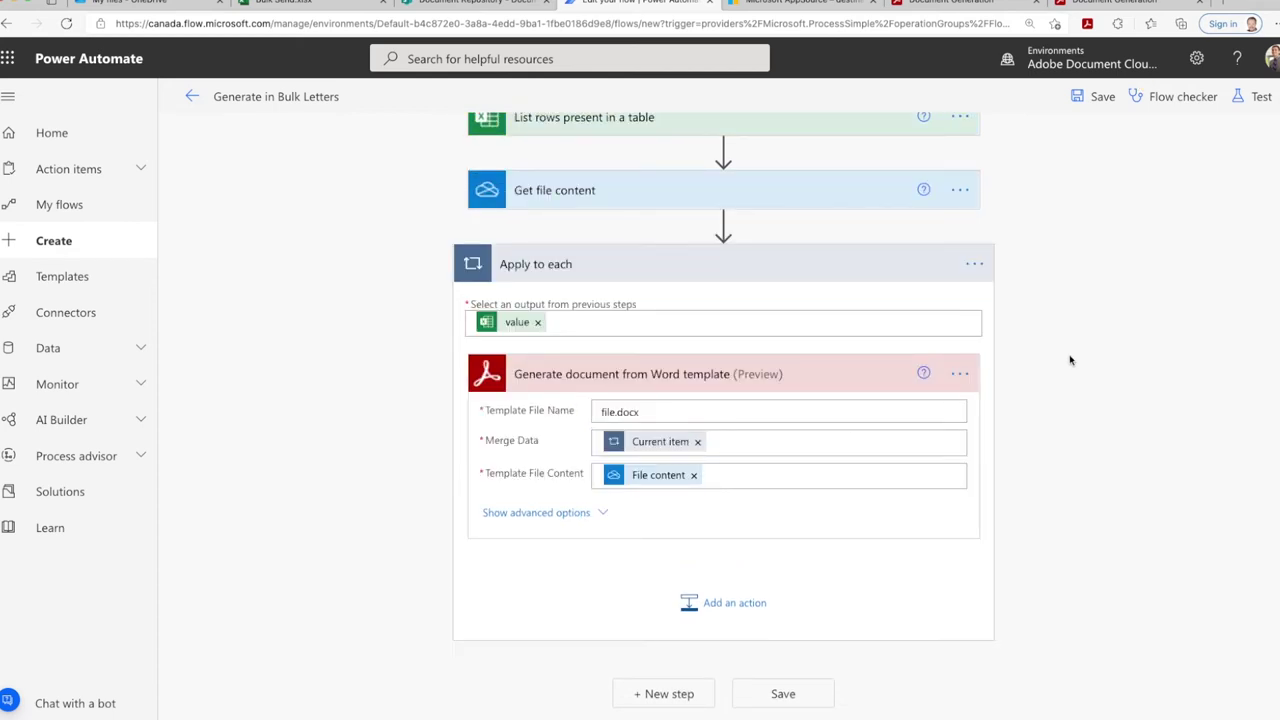
click(724, 612)
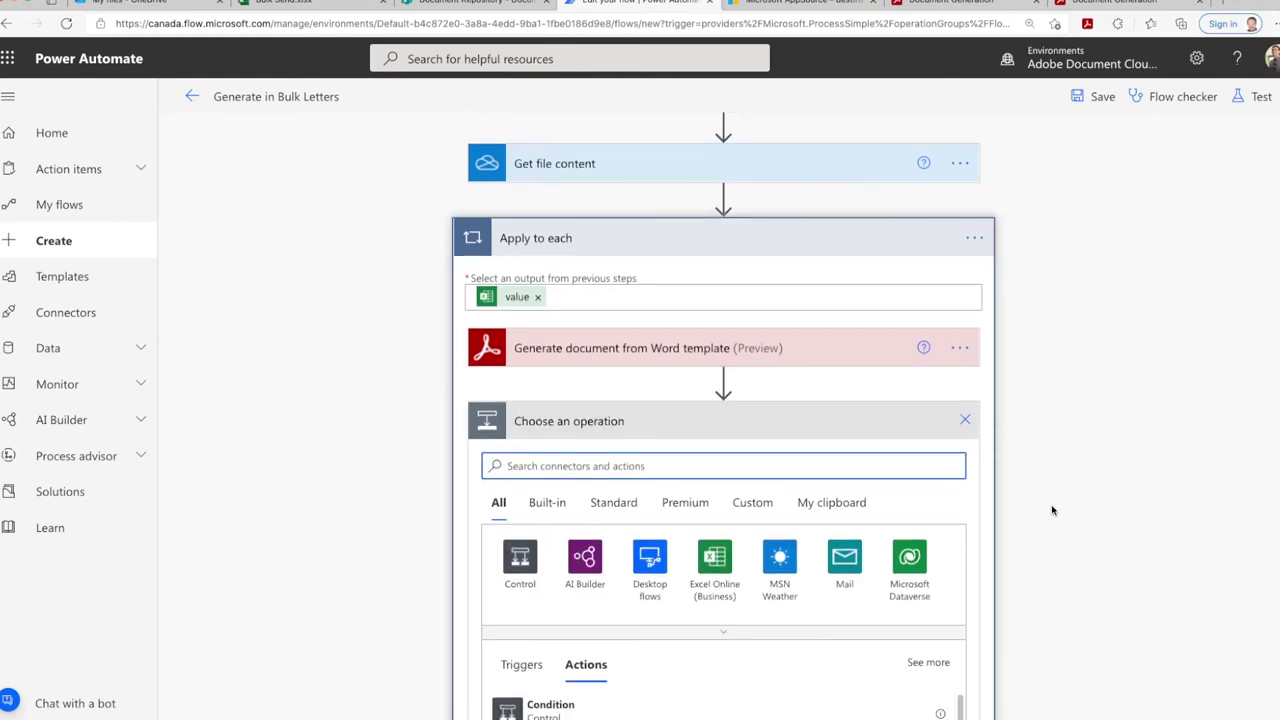
Step: Add a OneDrive for Business Create file action saving into the /Letters folder
text(onedrive)
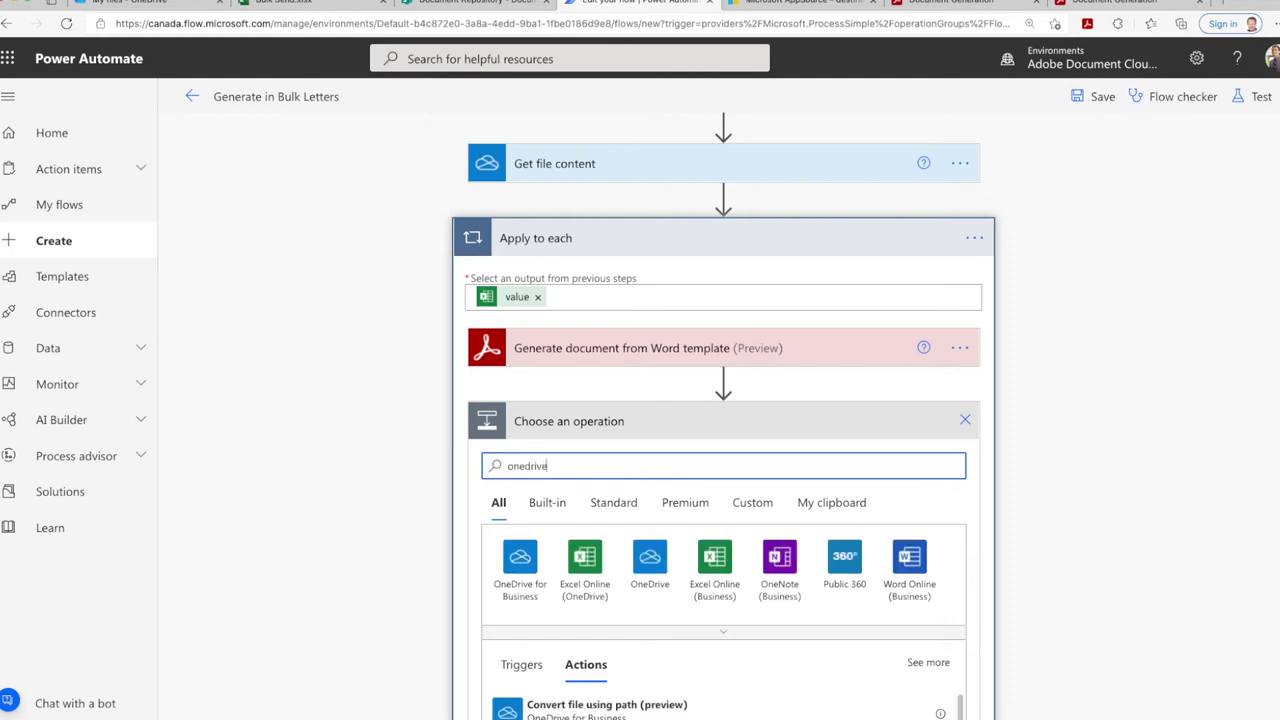
click(506, 588)
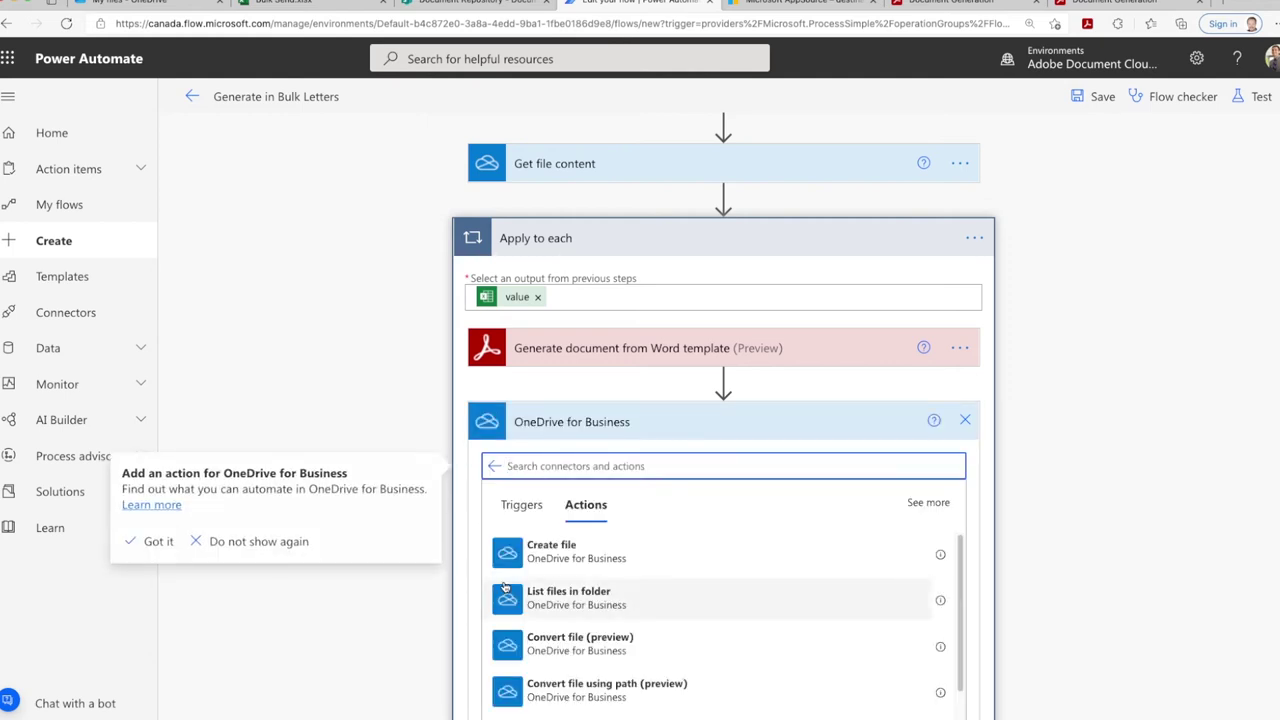
click(535, 547)
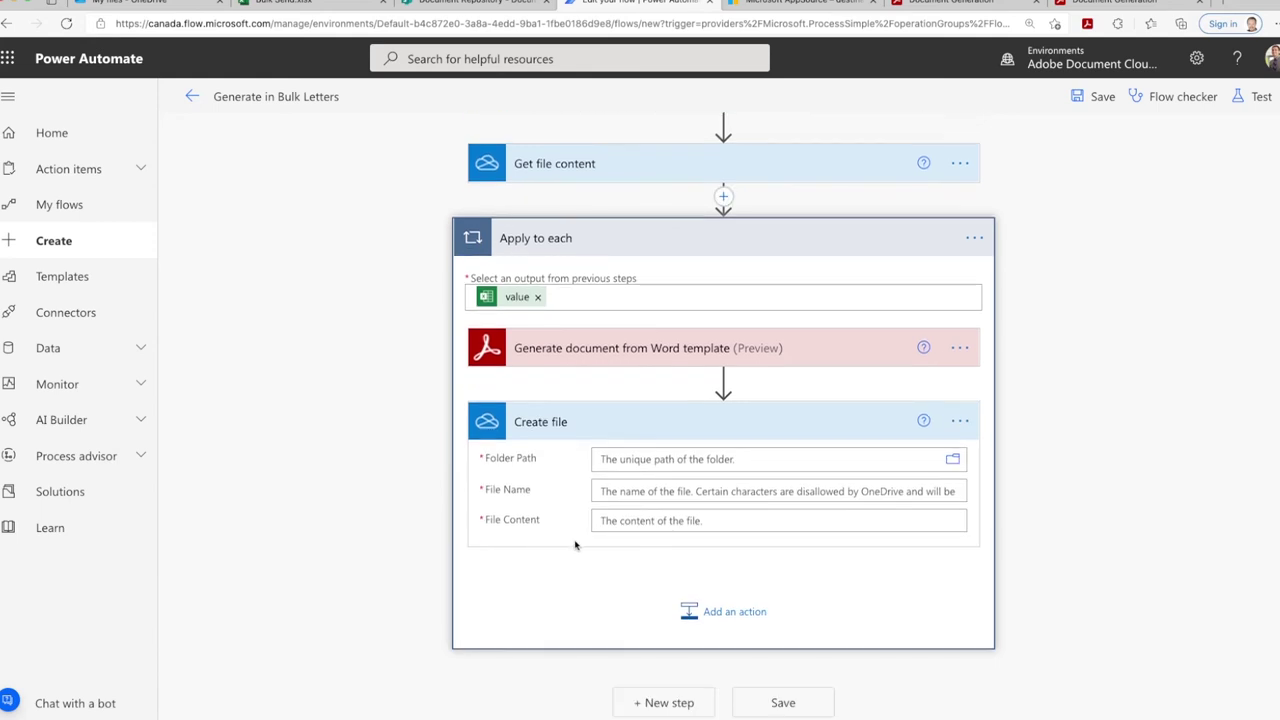
click(952, 459)
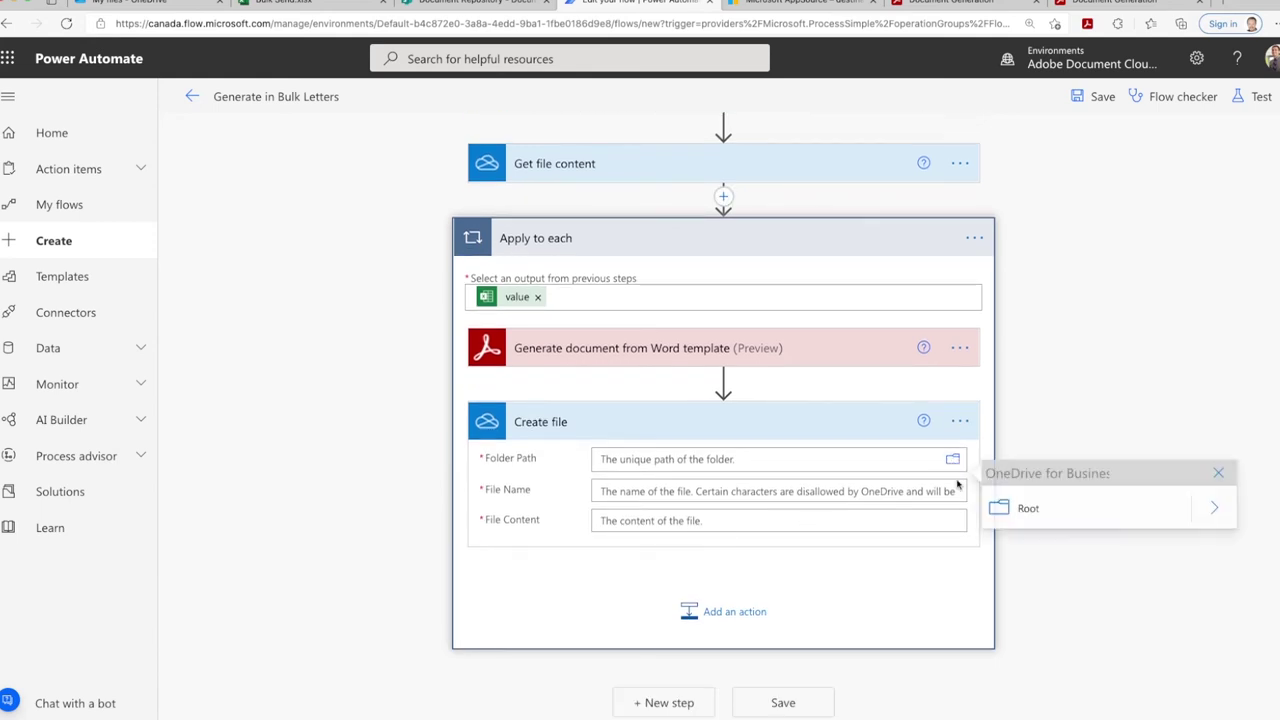
click(1214, 508)
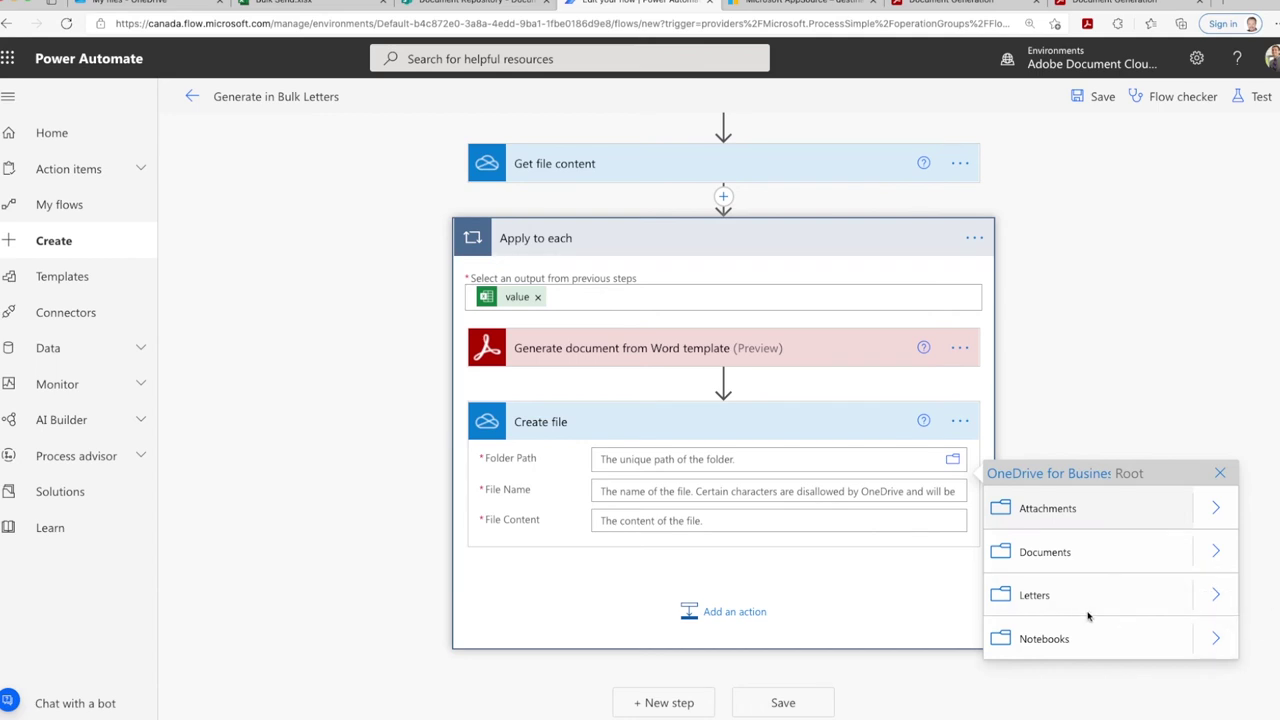
click(1033, 596)
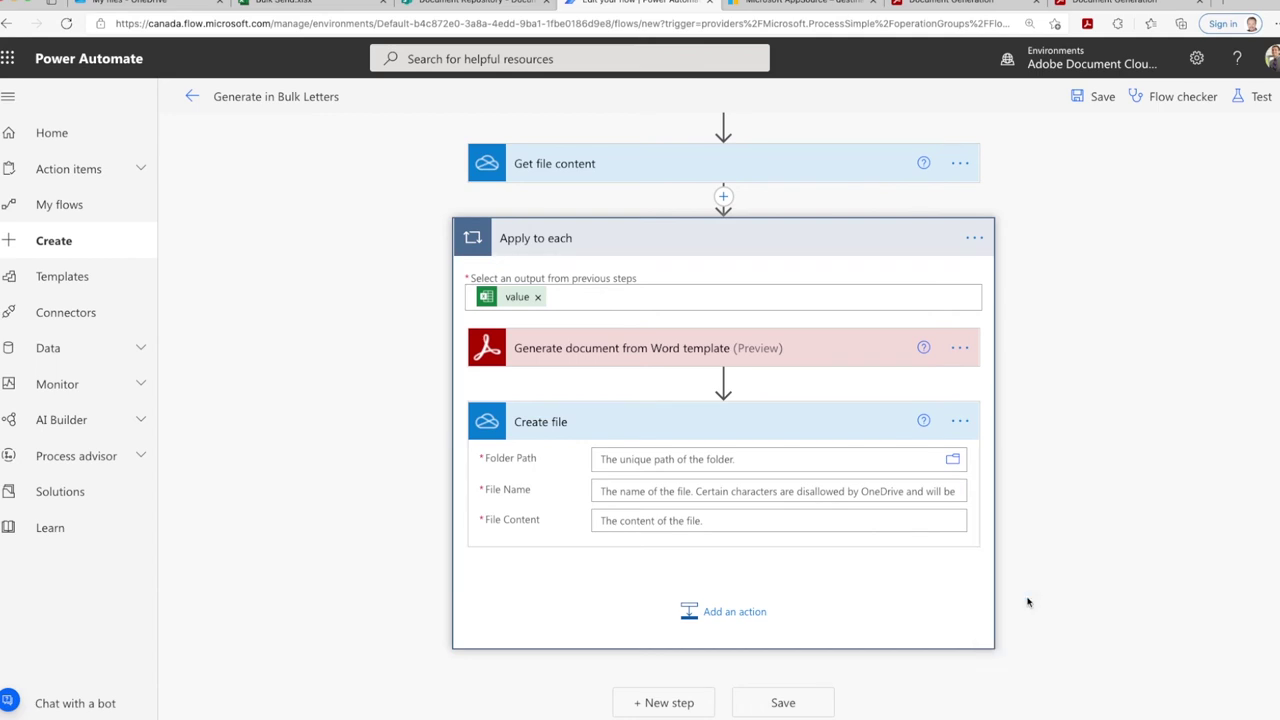
click(1031, 412)
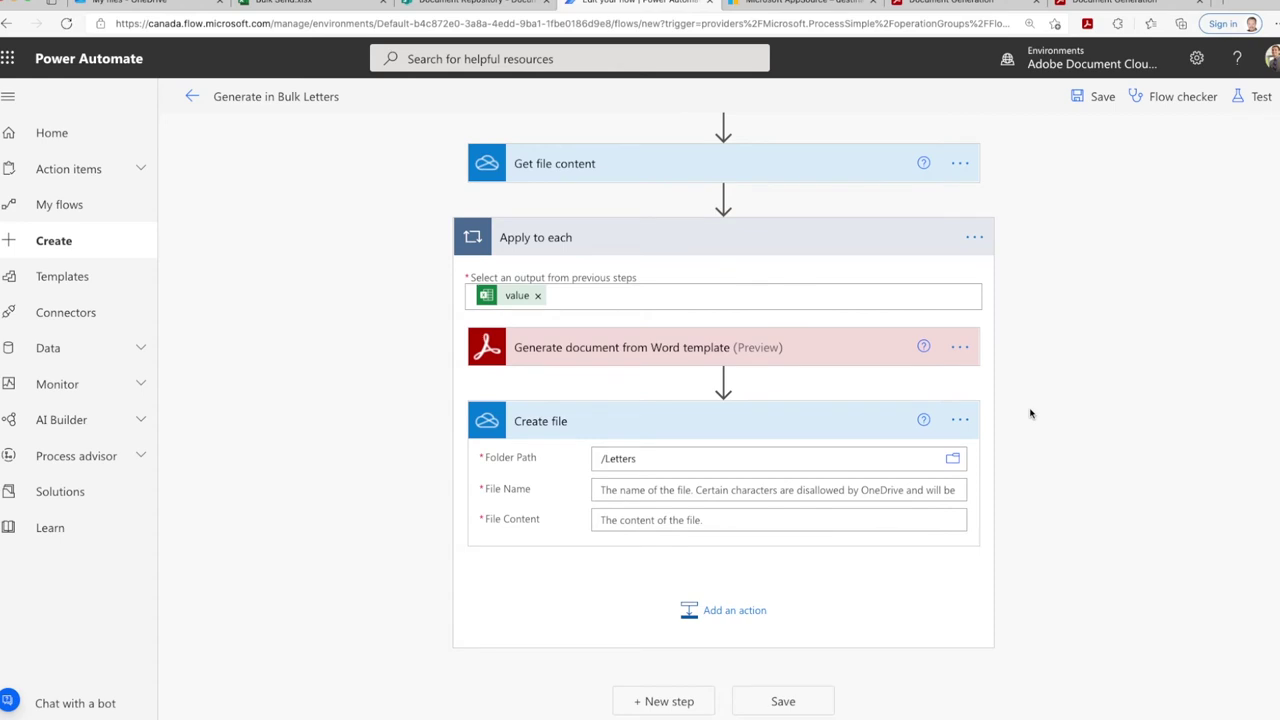
Step: Build the file name from Employee Last Name, Employee First Name, a utcNow() expression and .pdf
click(753, 485)
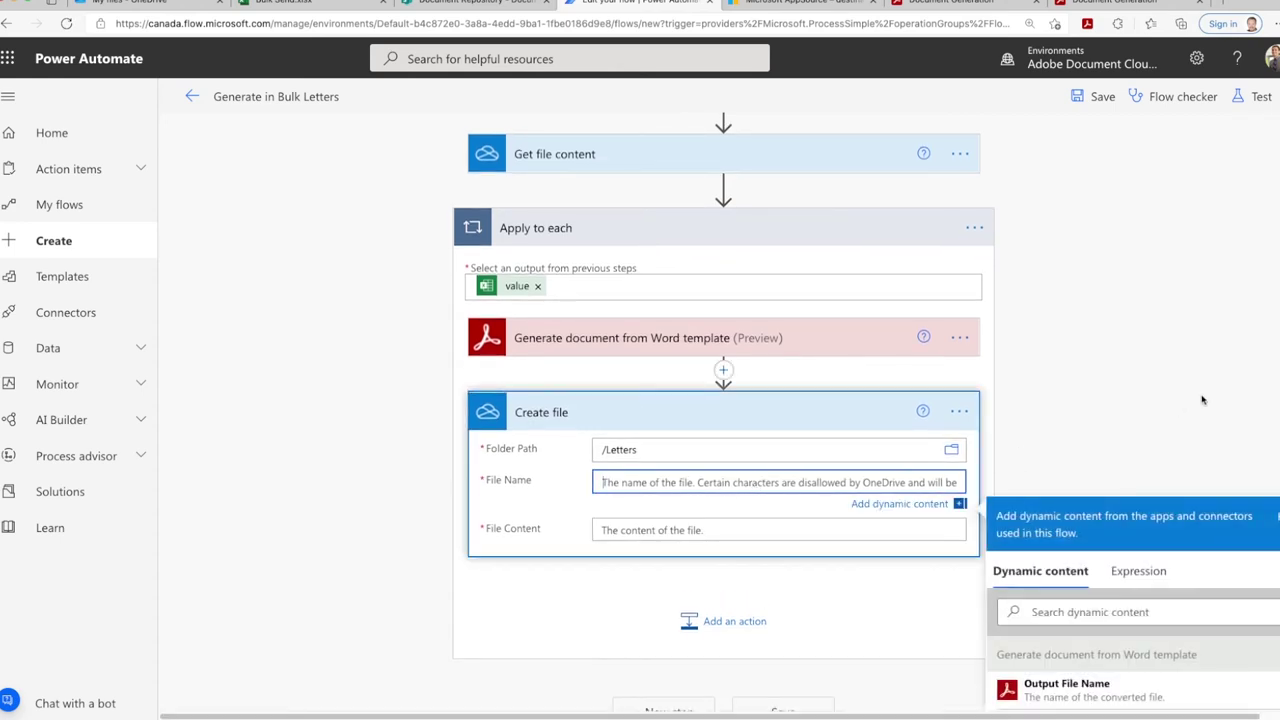
scroll(1203, 400, down, 1)
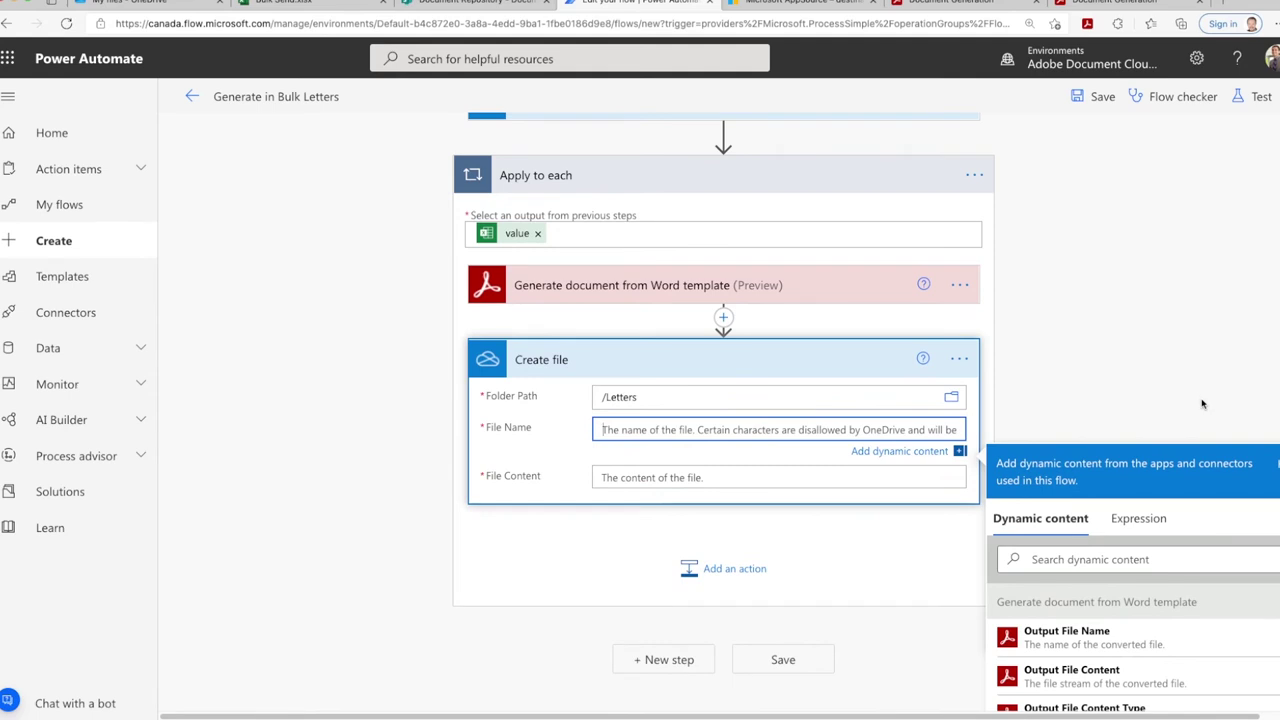
scroll(1130, 640, down, 1)
scroll(1260, 663, down, 2)
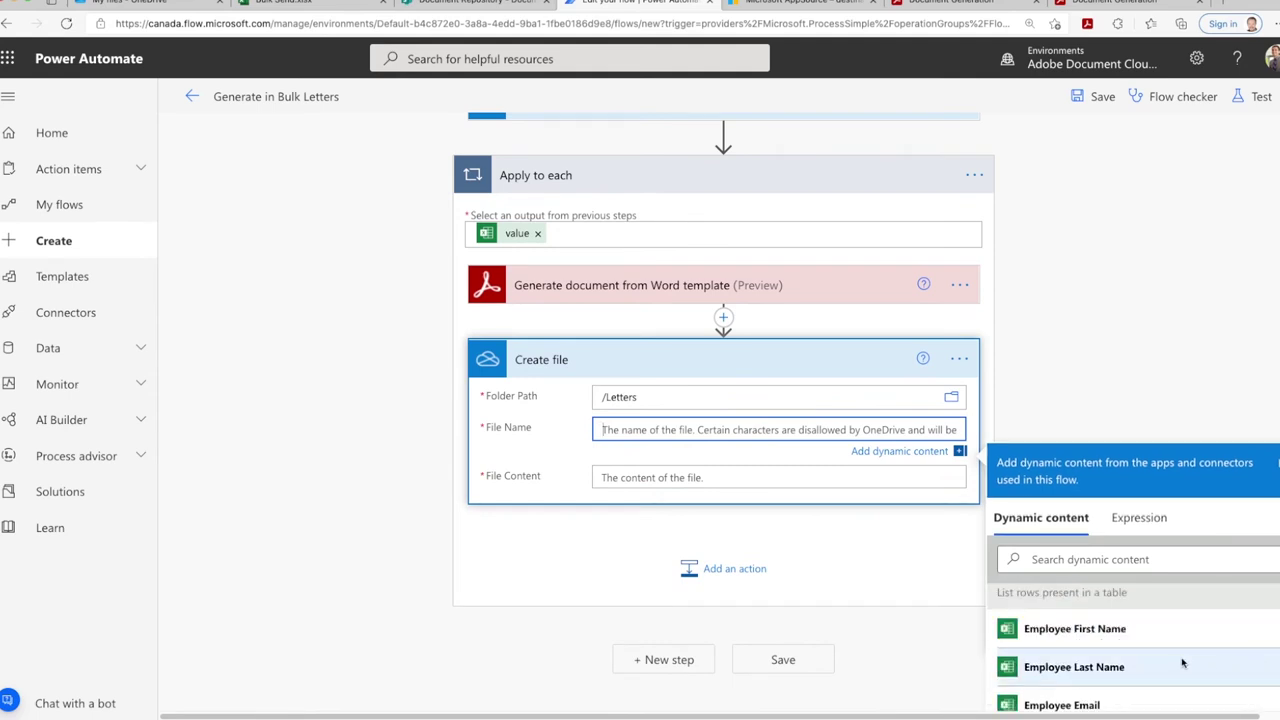
click(1045, 670)
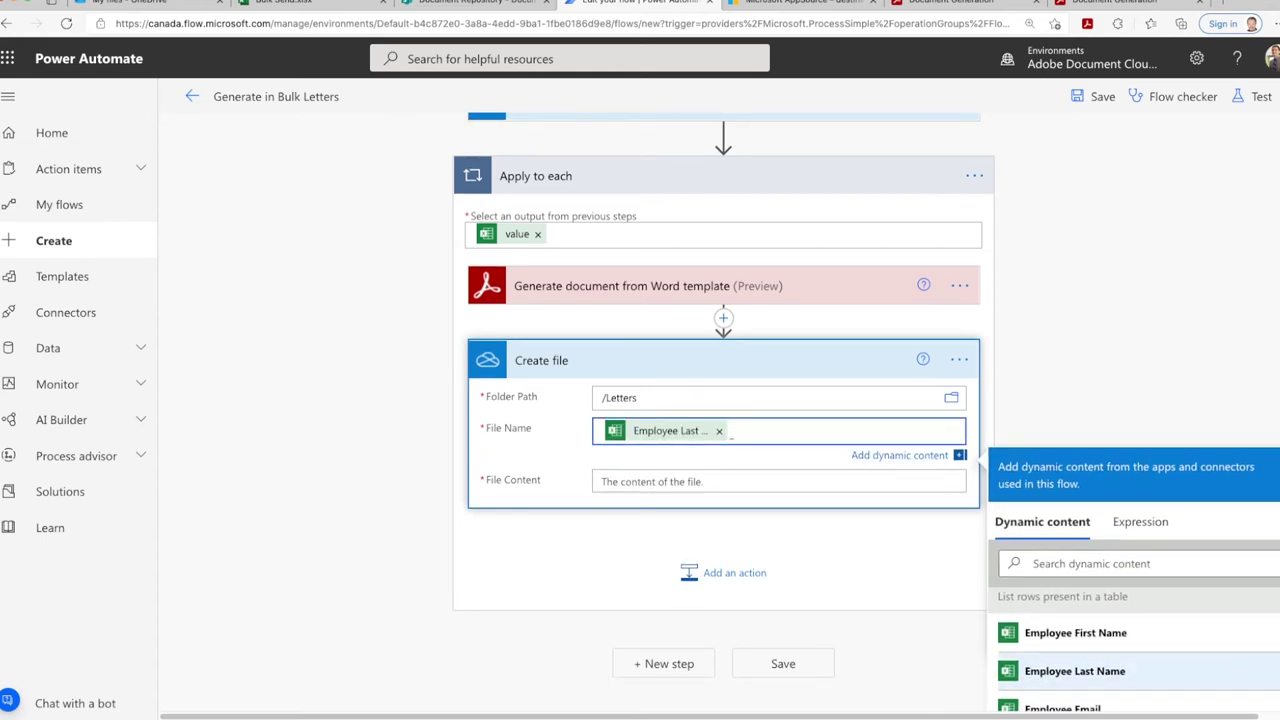
click(1046, 634)
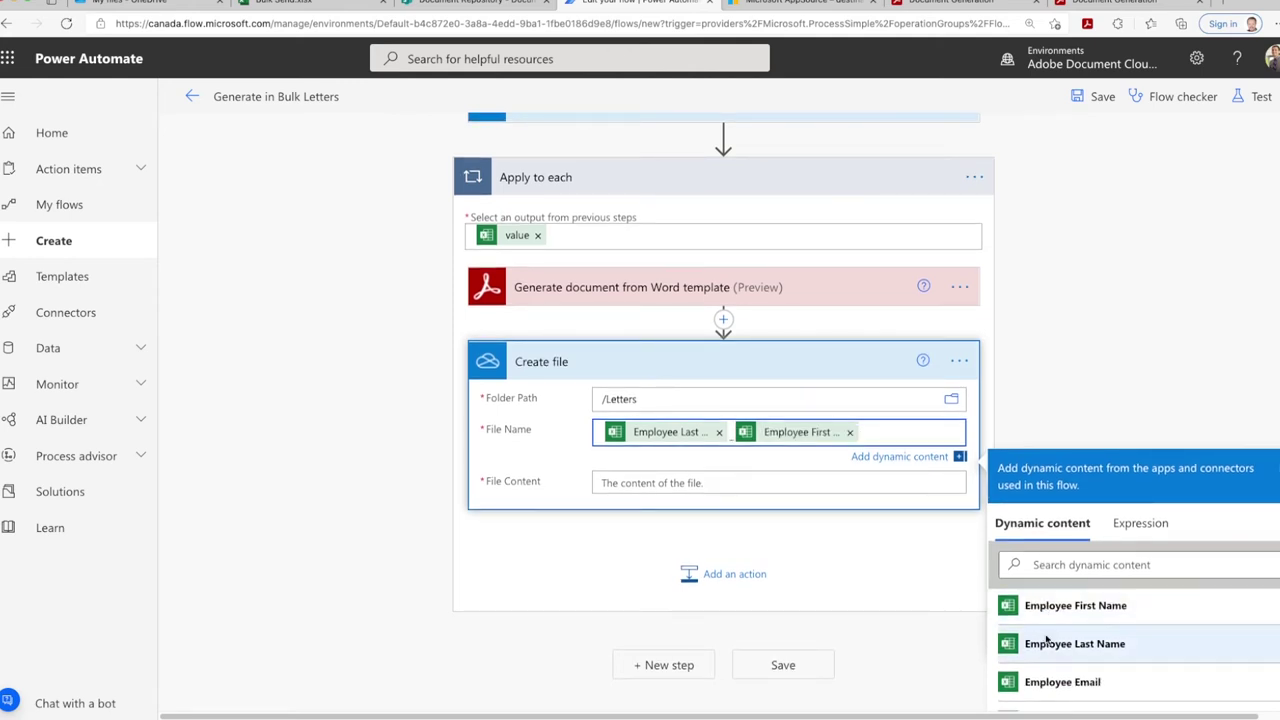
scroll(1136, 672, down, 2)
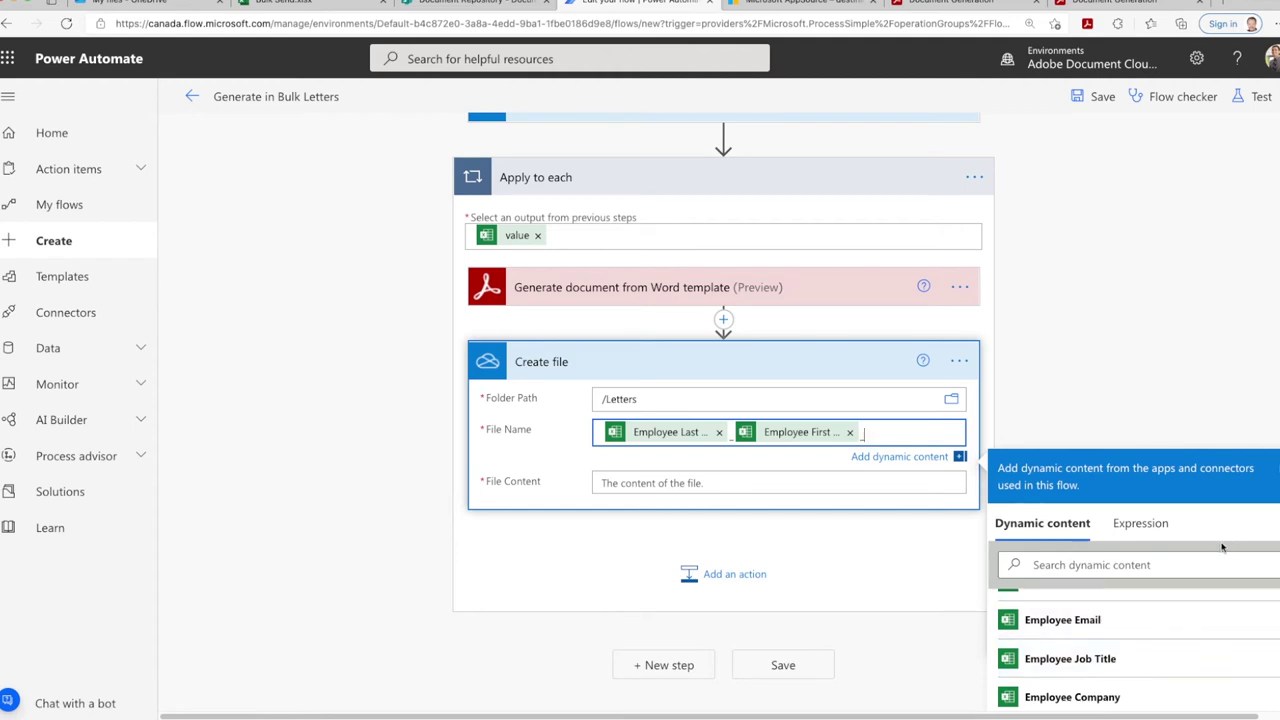
click(1135, 530)
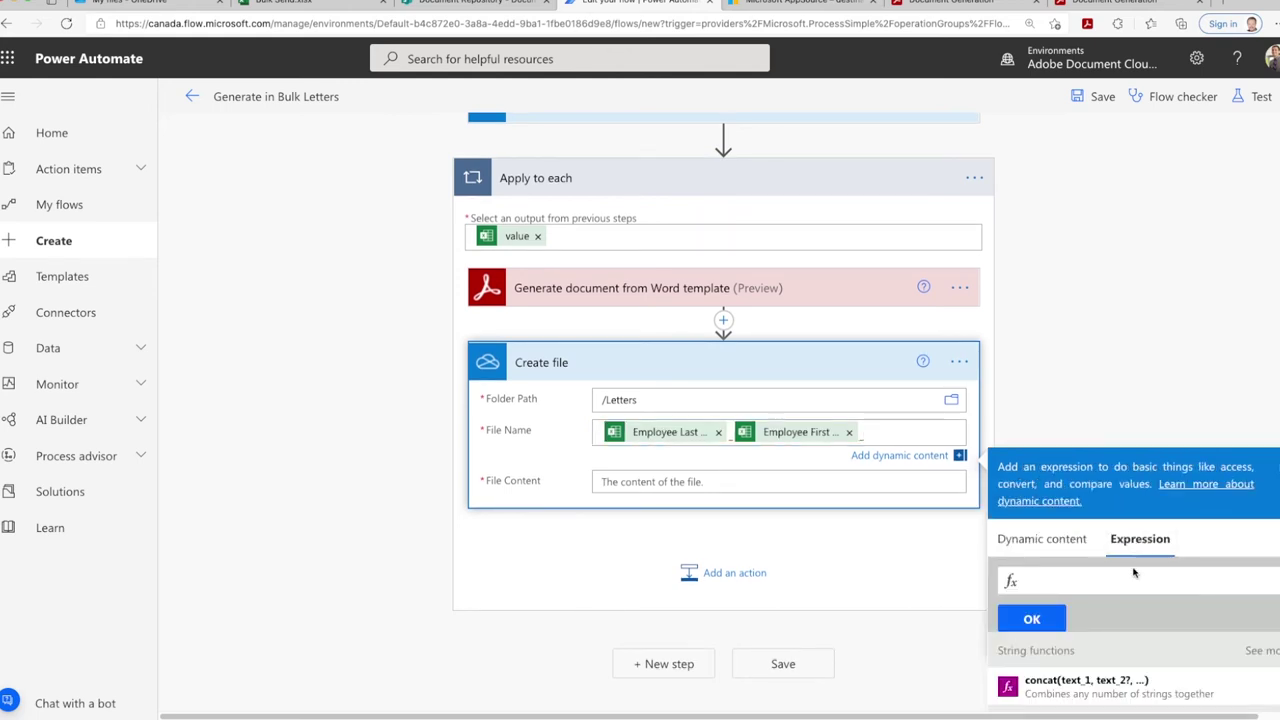
click(1140, 573)
text(ut)
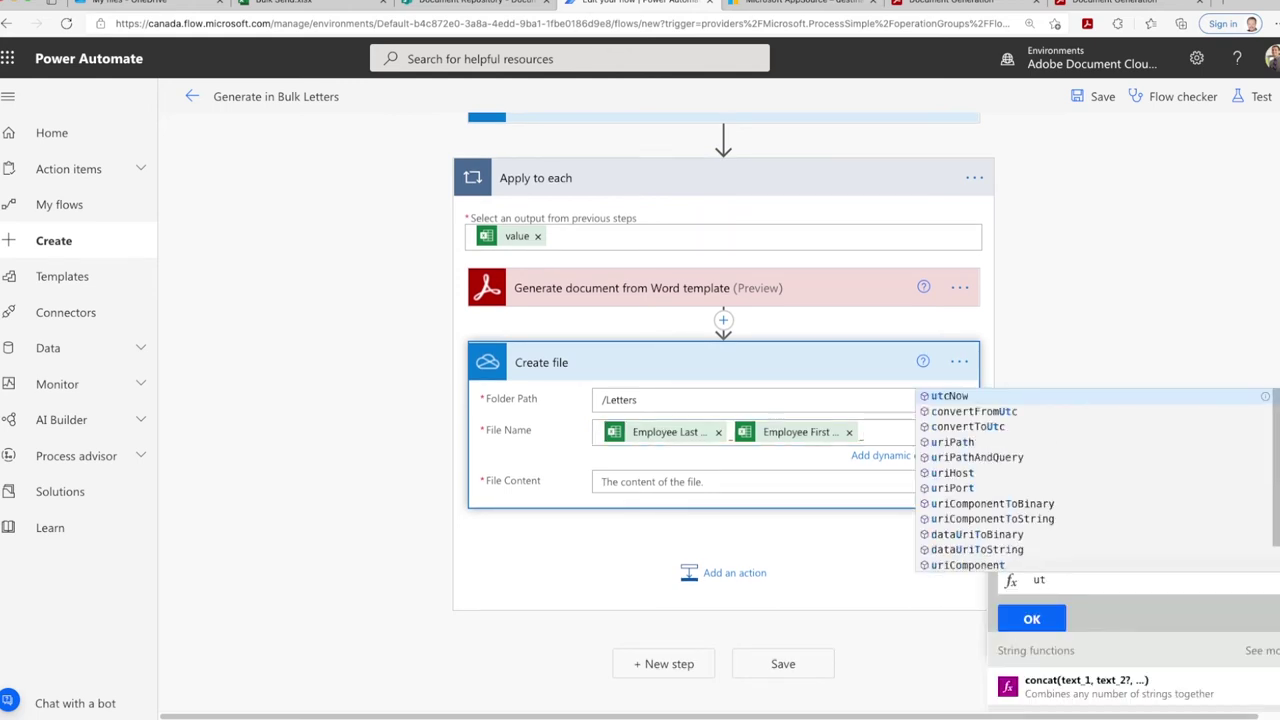
key(Return)
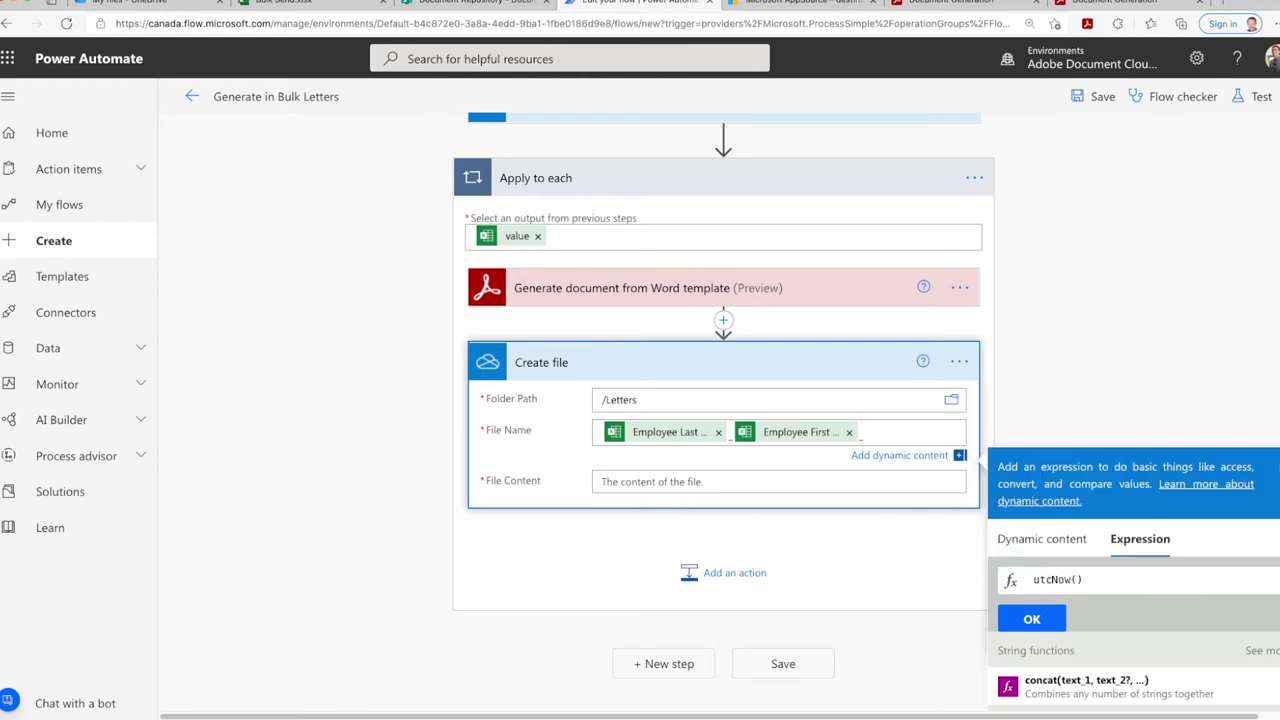
click(1040, 622)
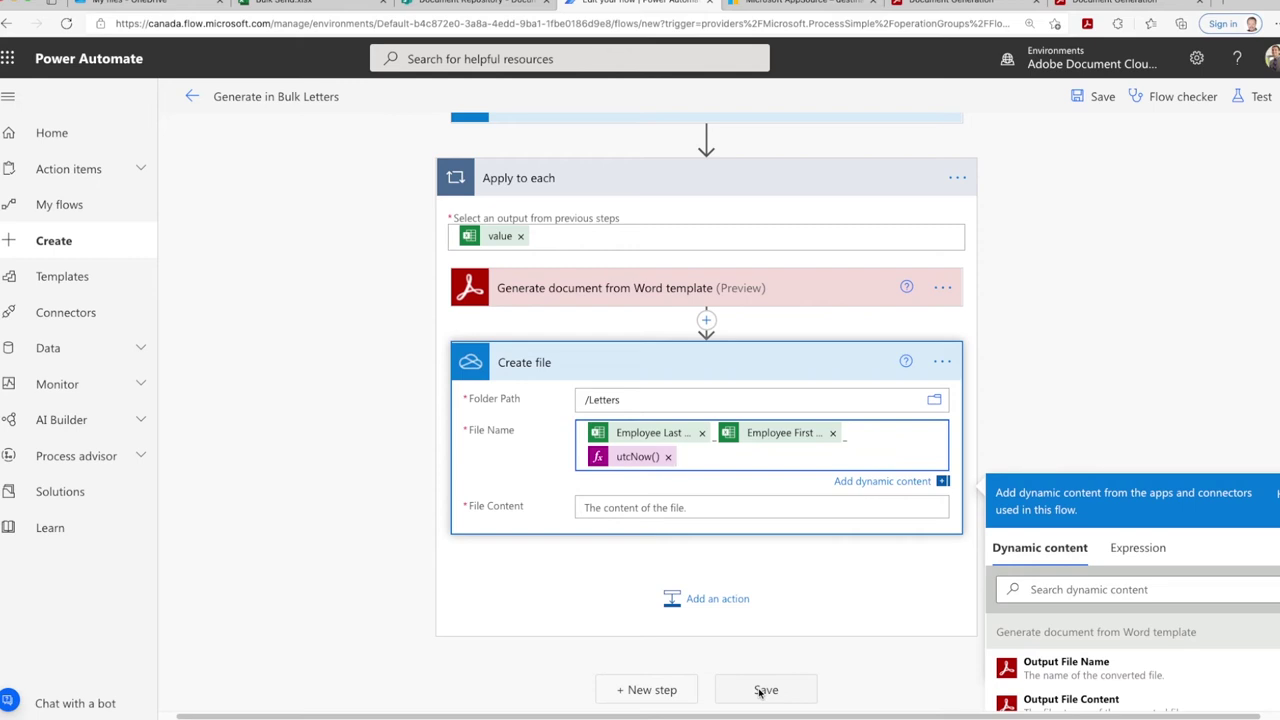
text(df)
Step: In the Generate document step's advanced options, set Output Format to PDF
click(817, 298)
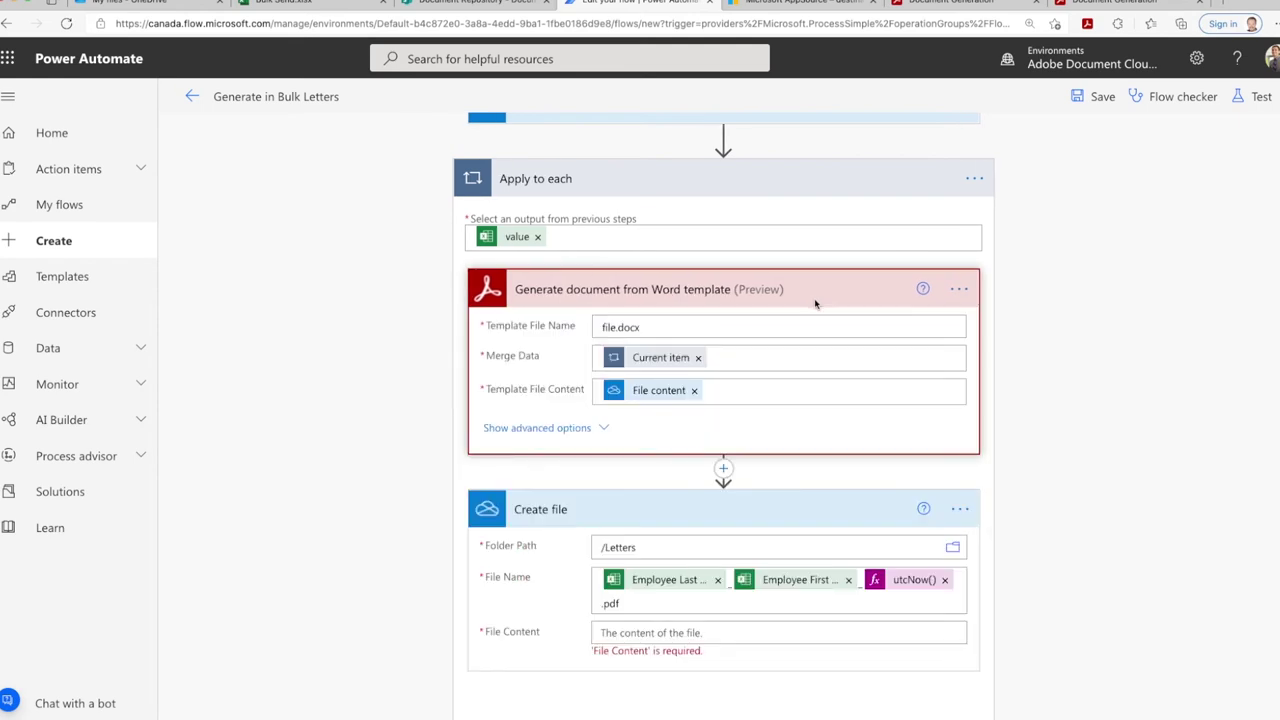
click(566, 432)
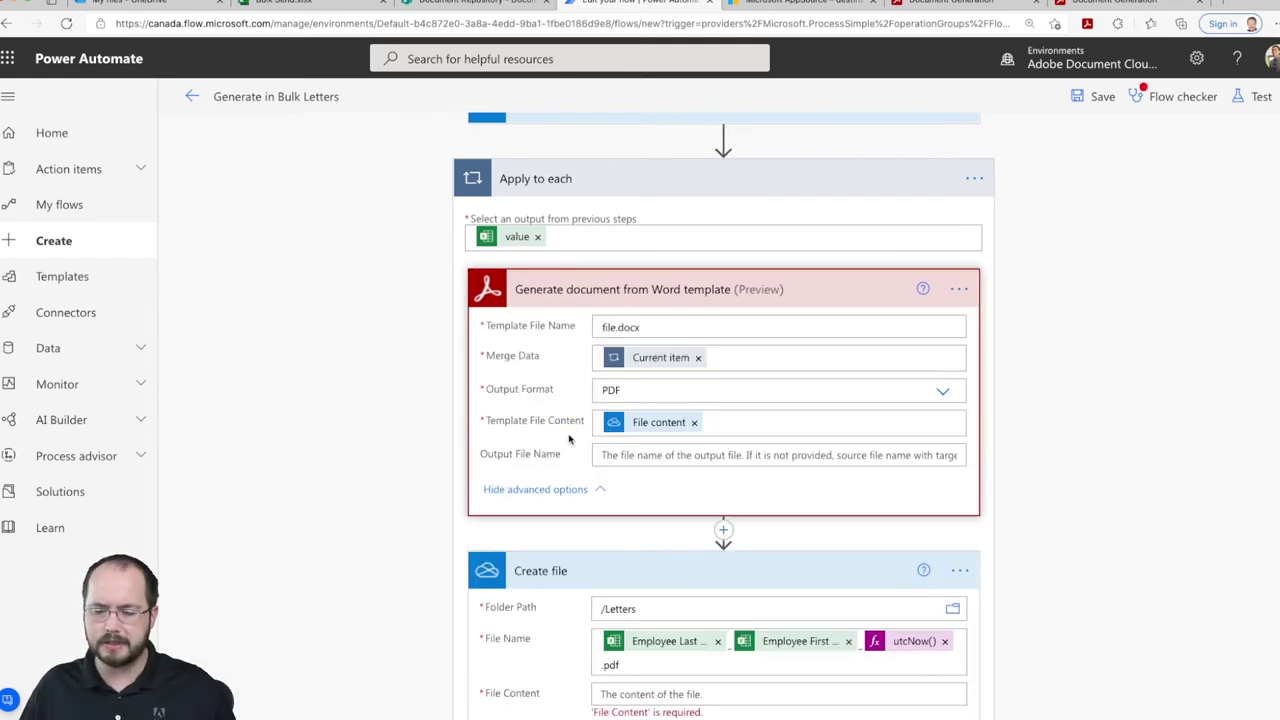
click(727, 392)
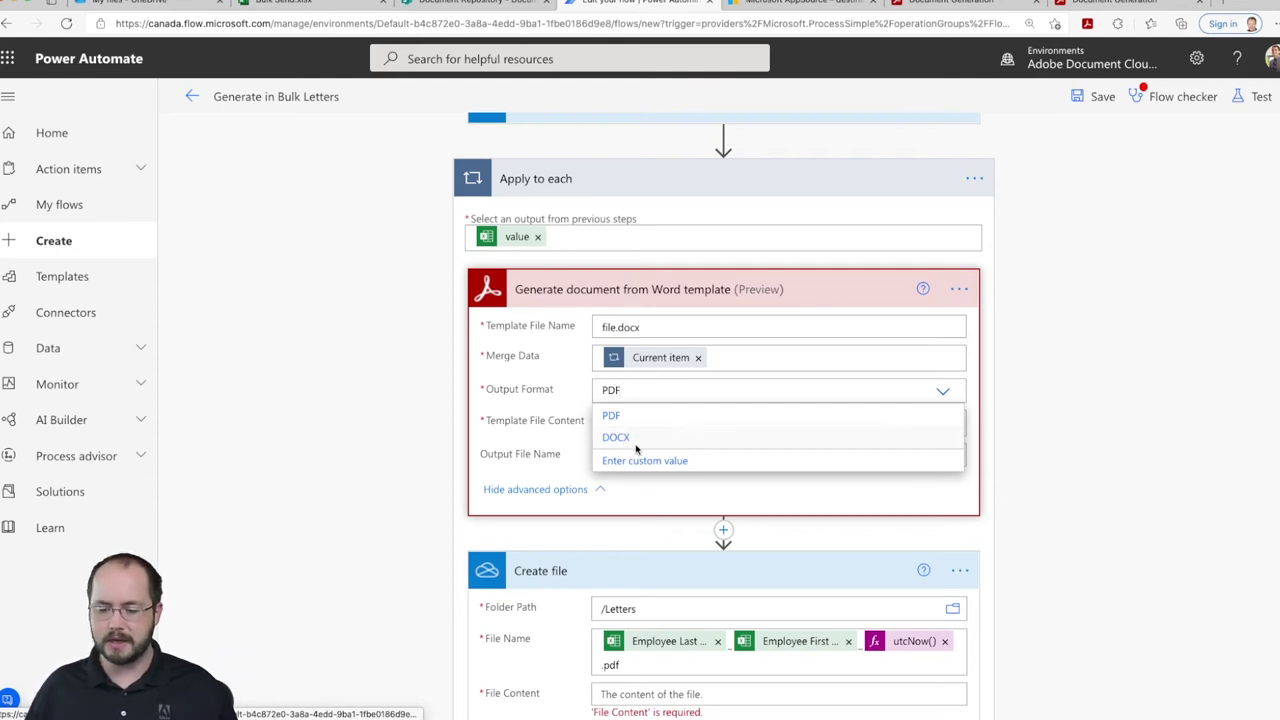
click(632, 416)
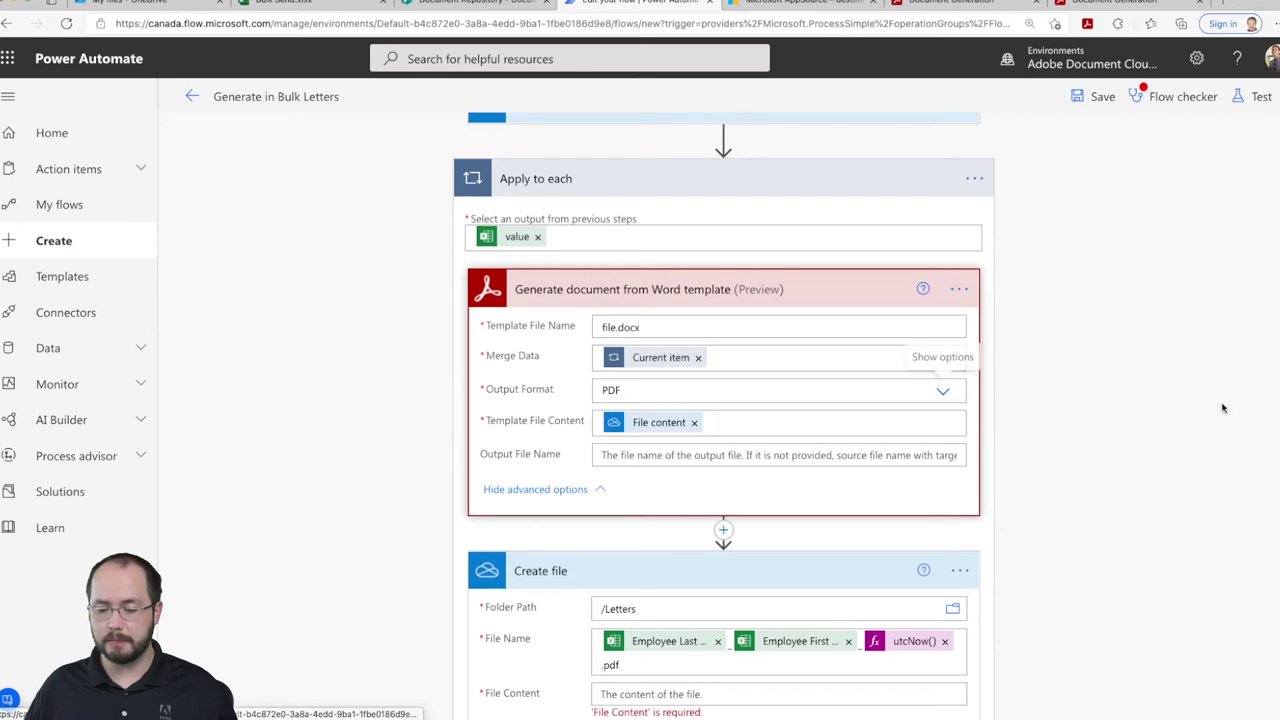
scroll(1060, 441, down, 1)
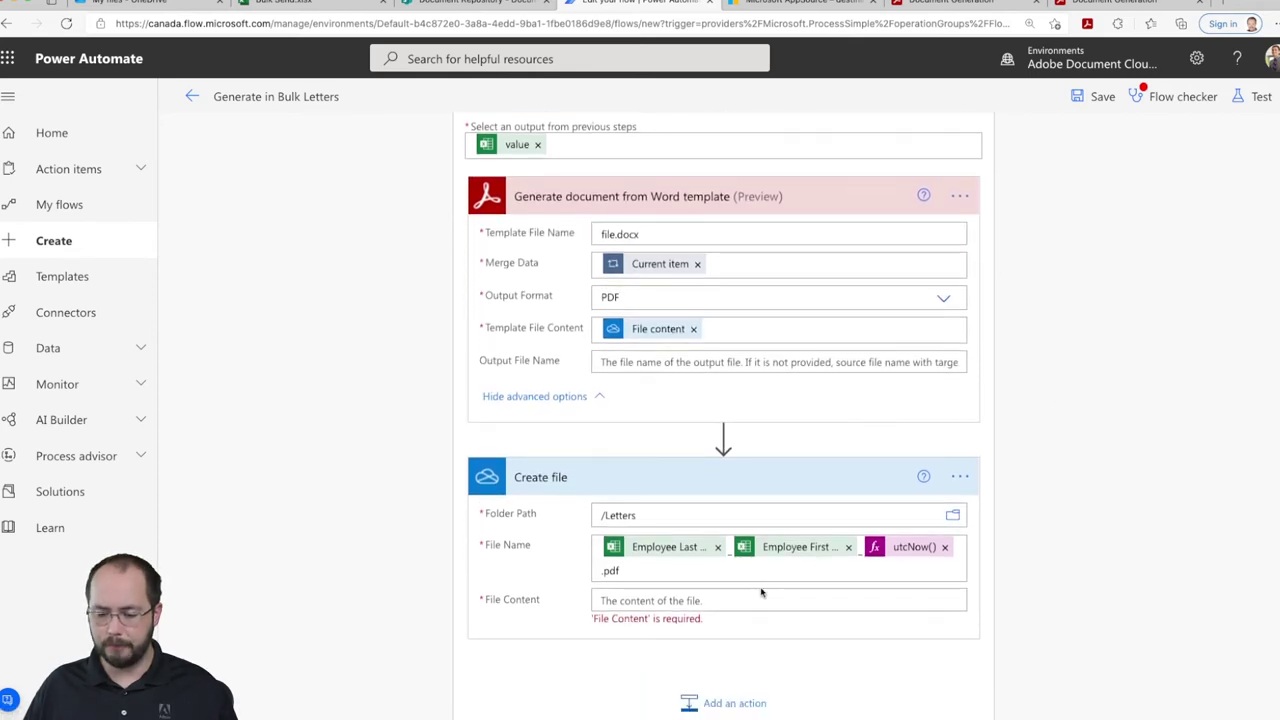
Step: Set Create file's File Content to Output File Content, replacing the mistakenly added File content token
click(651, 567)
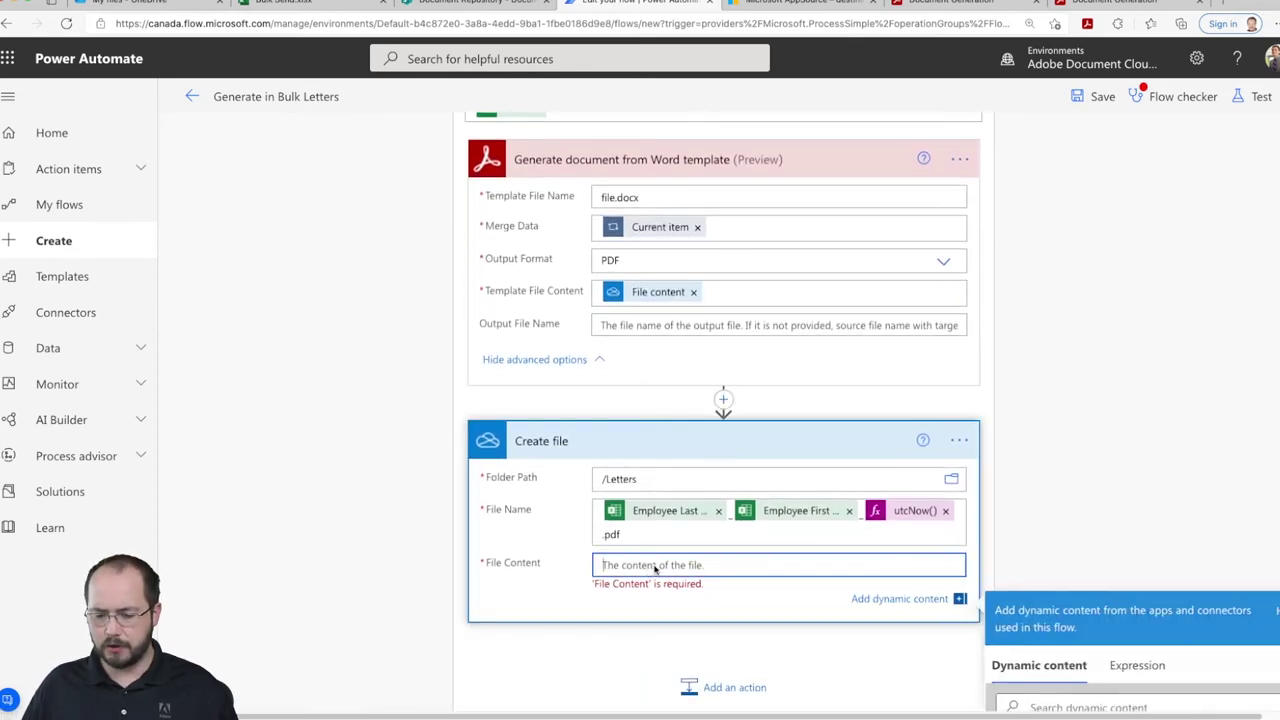
scroll(1183, 472, down, 3)
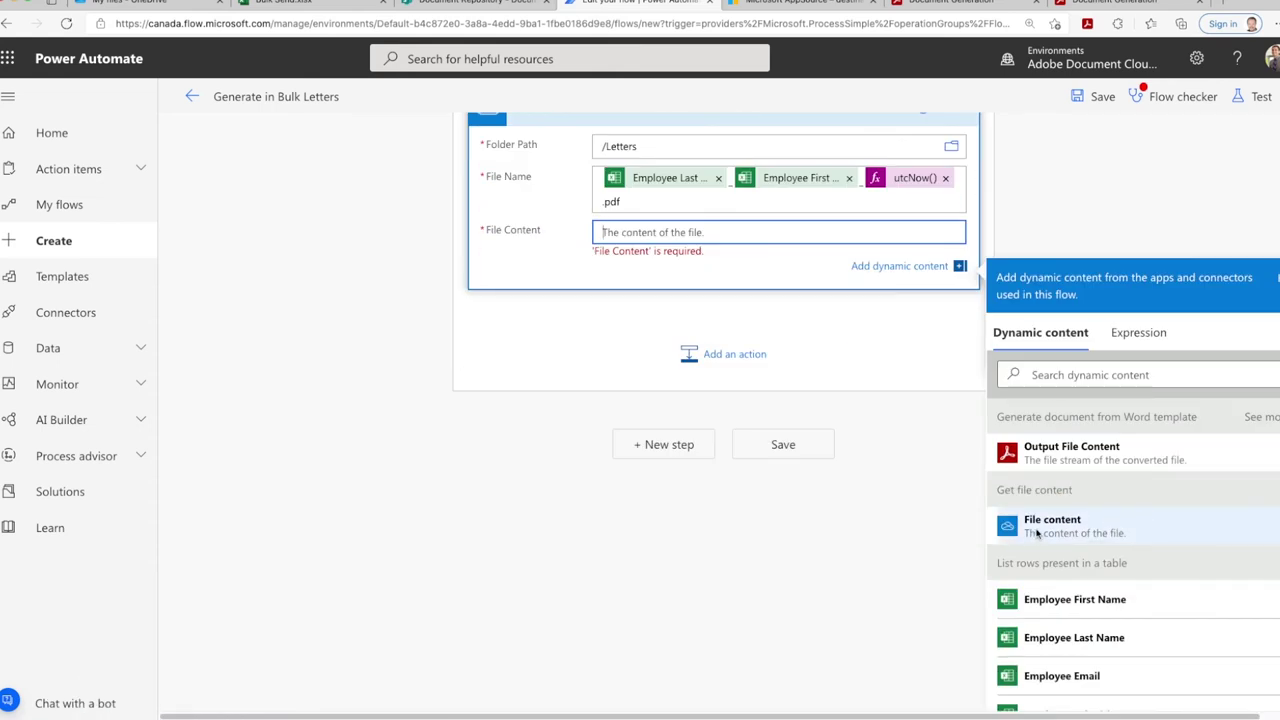
scroll(1038, 535, up, 1)
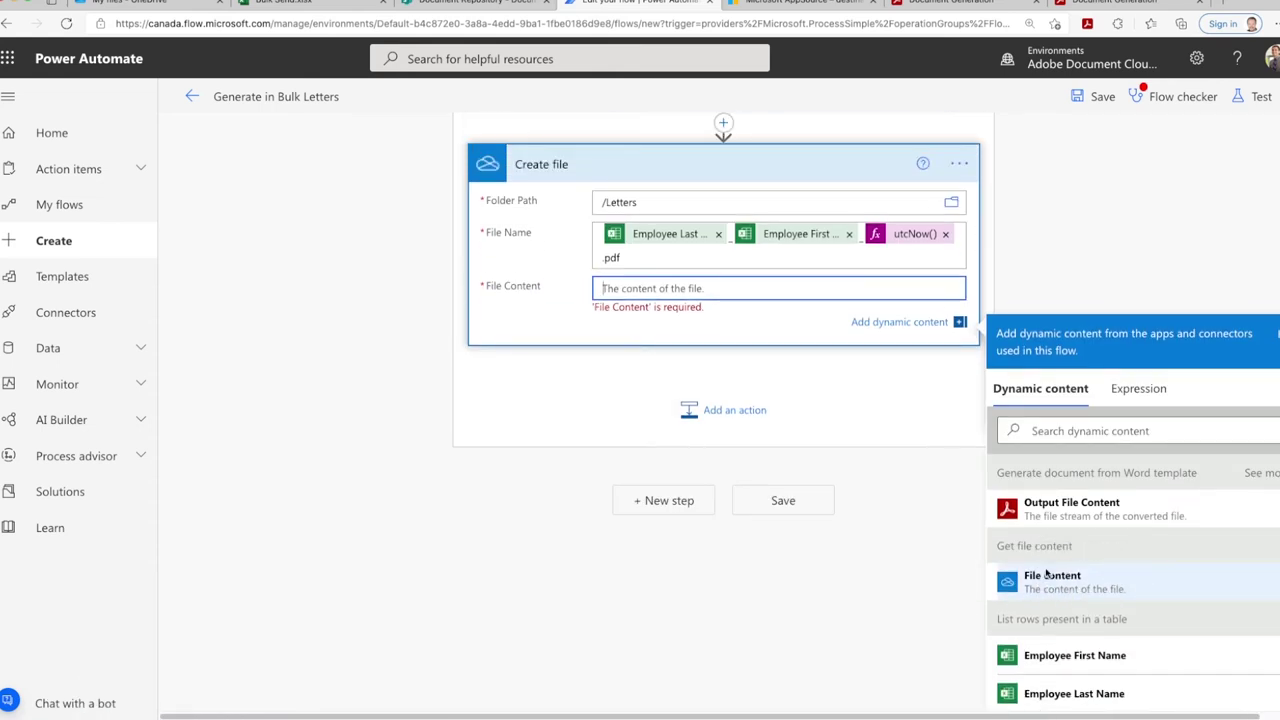
click(1050, 578)
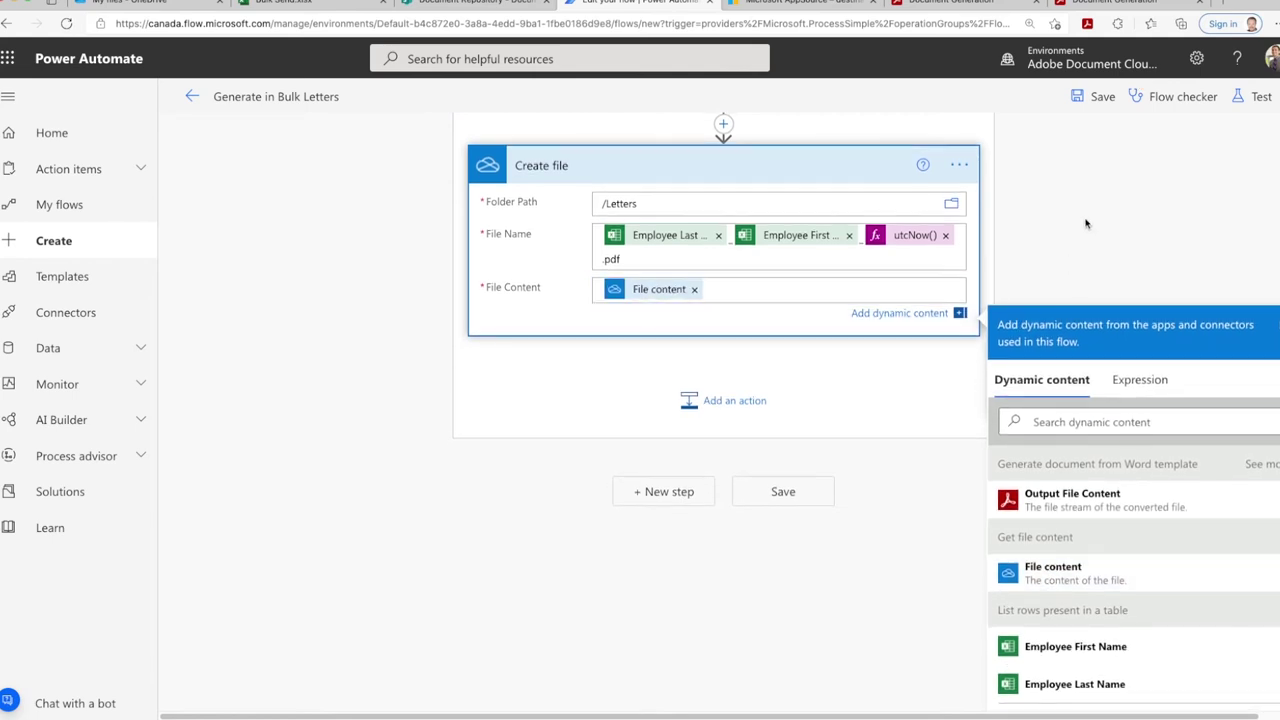
scroll(1086, 224, up, 2)
click(693, 510)
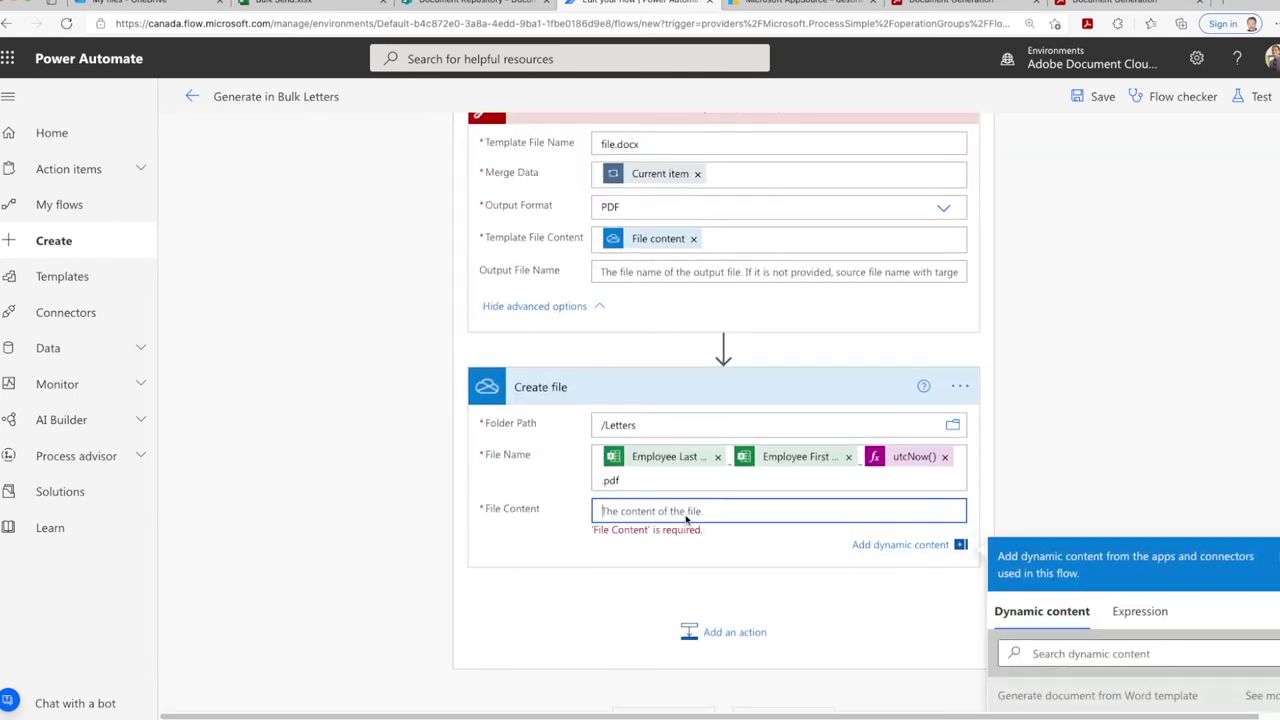
scroll(1255, 372, down, 3)
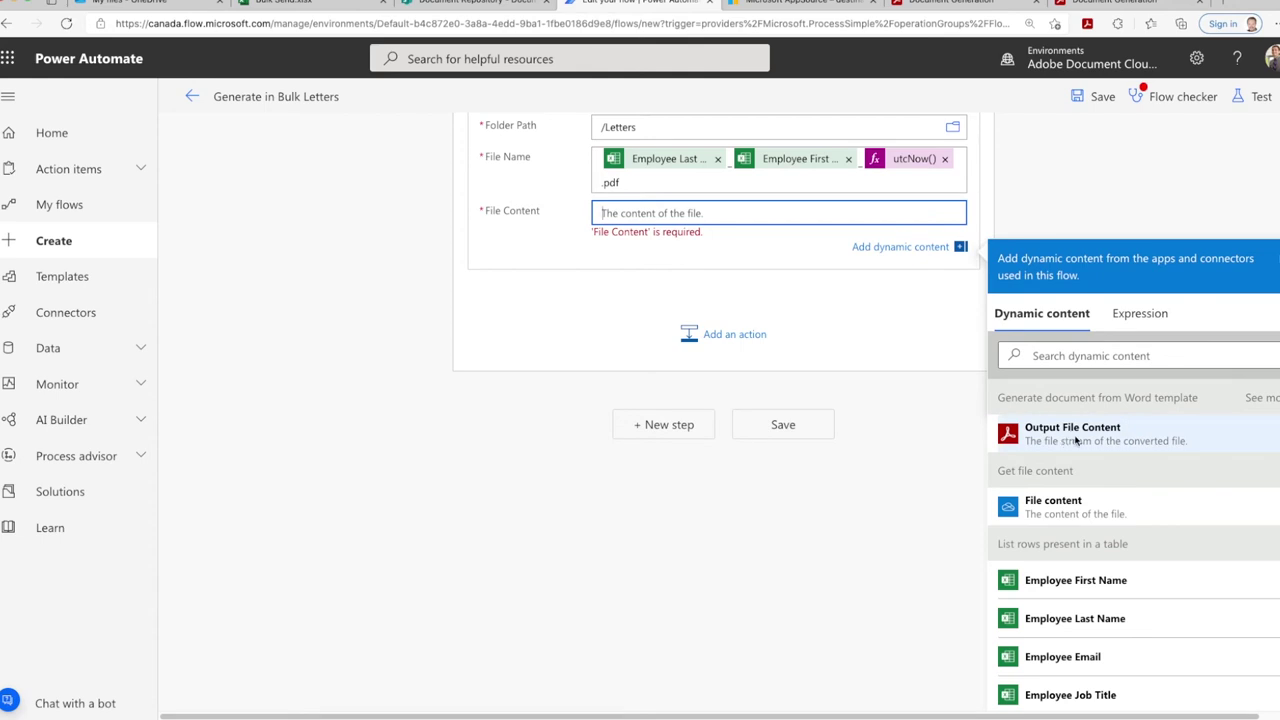
click(1080, 440)
Step: Save the Generate in Bulk Letters flow
scroll(1061, 224, up, 1)
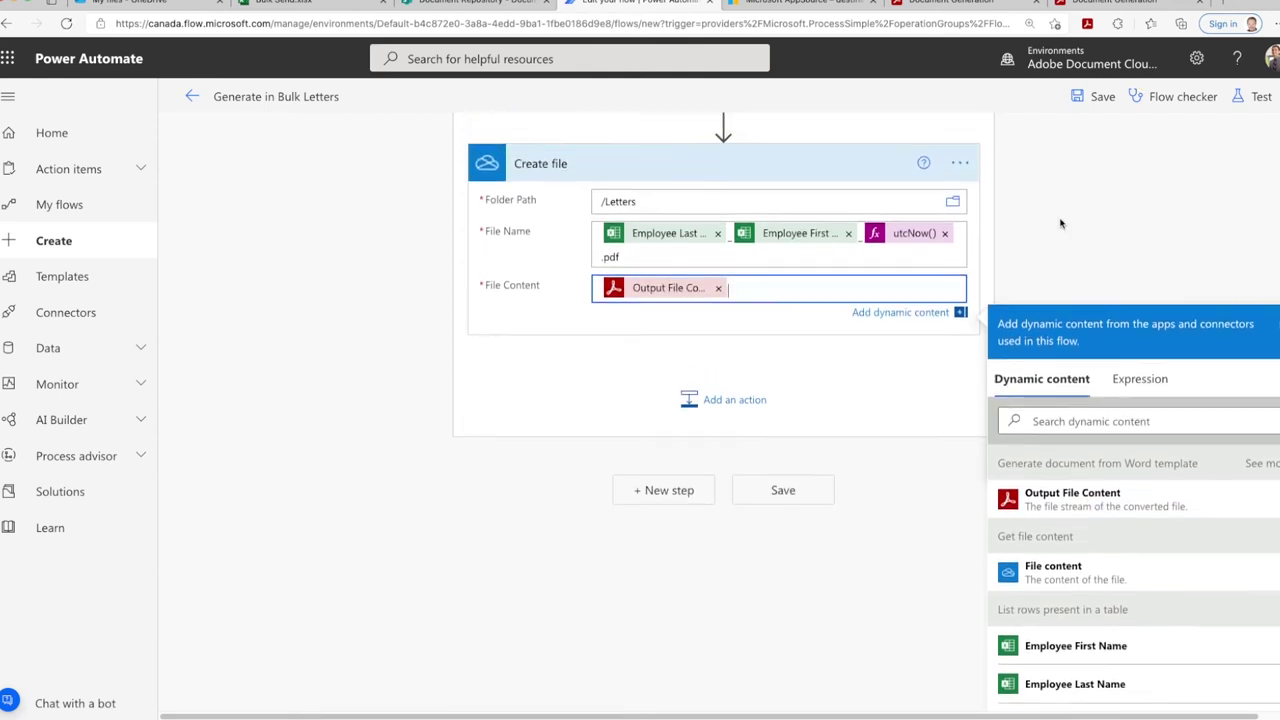
scroll(1061, 240, up, 5)
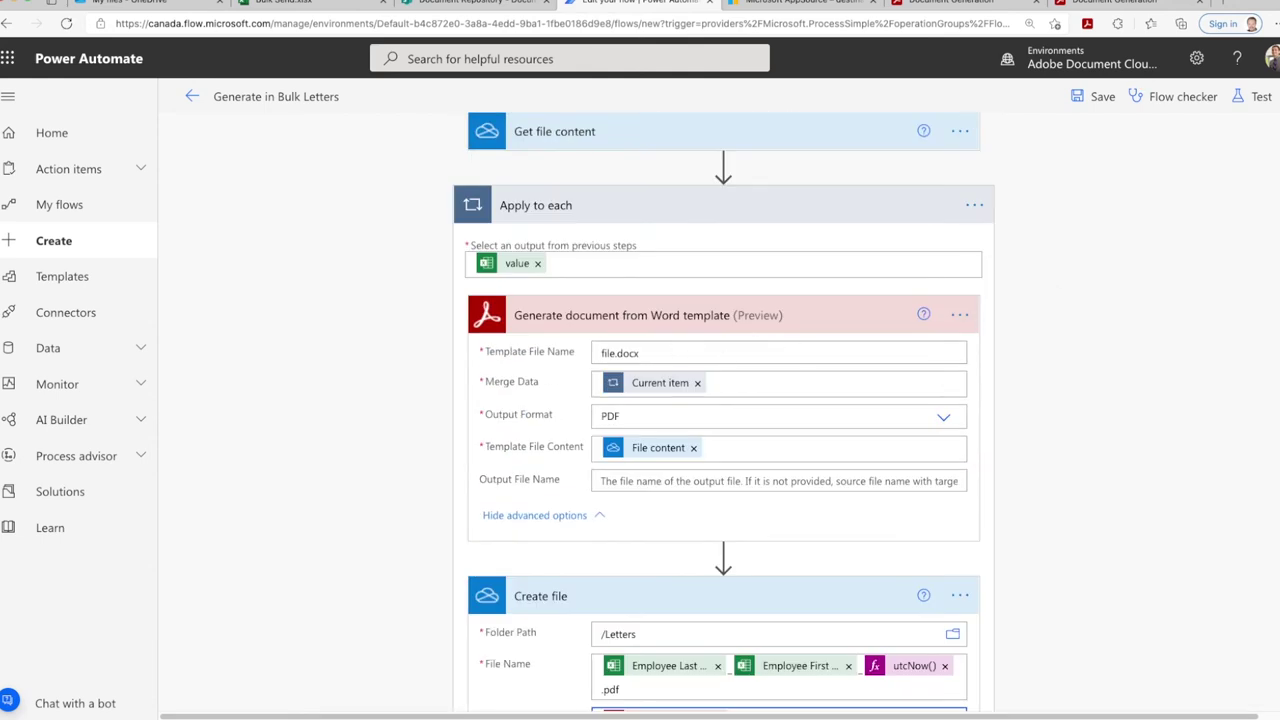
scroll(1200, 350, down, 1)
click(1099, 97)
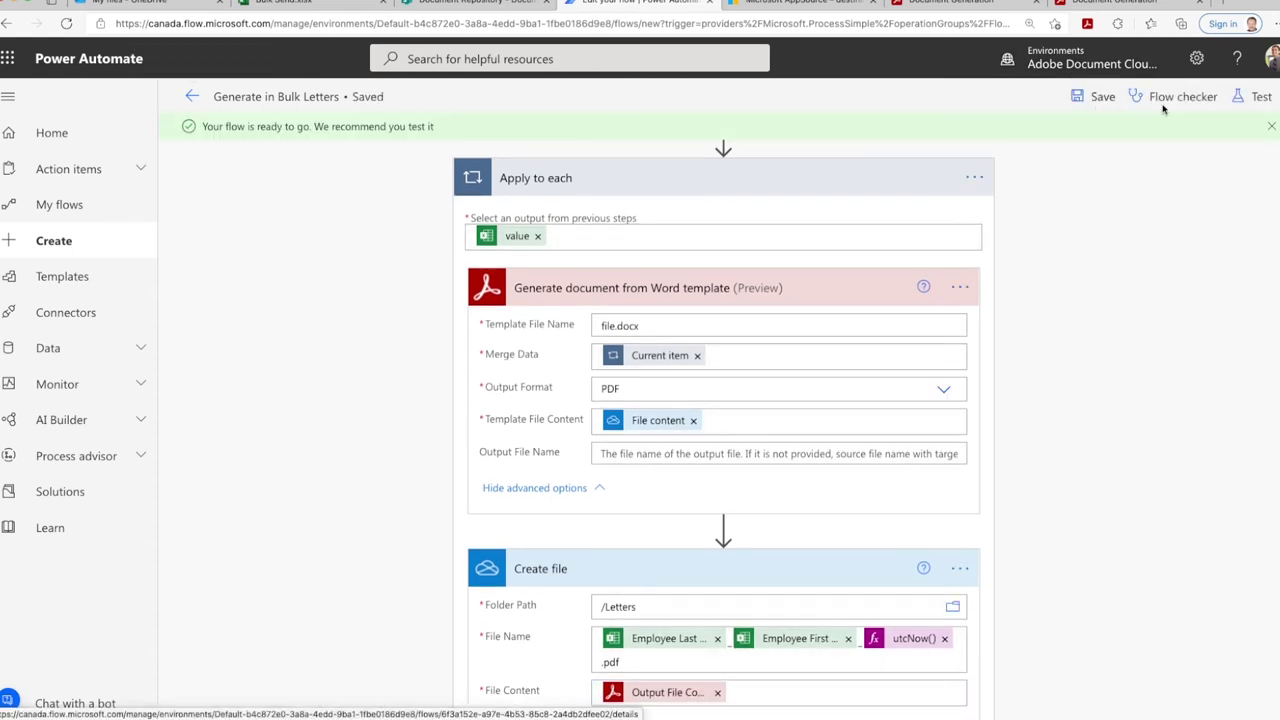
Step: Run a manual test of the flow and expand Apply to each to watch its iterations
click(1245, 97)
click(1034, 185)
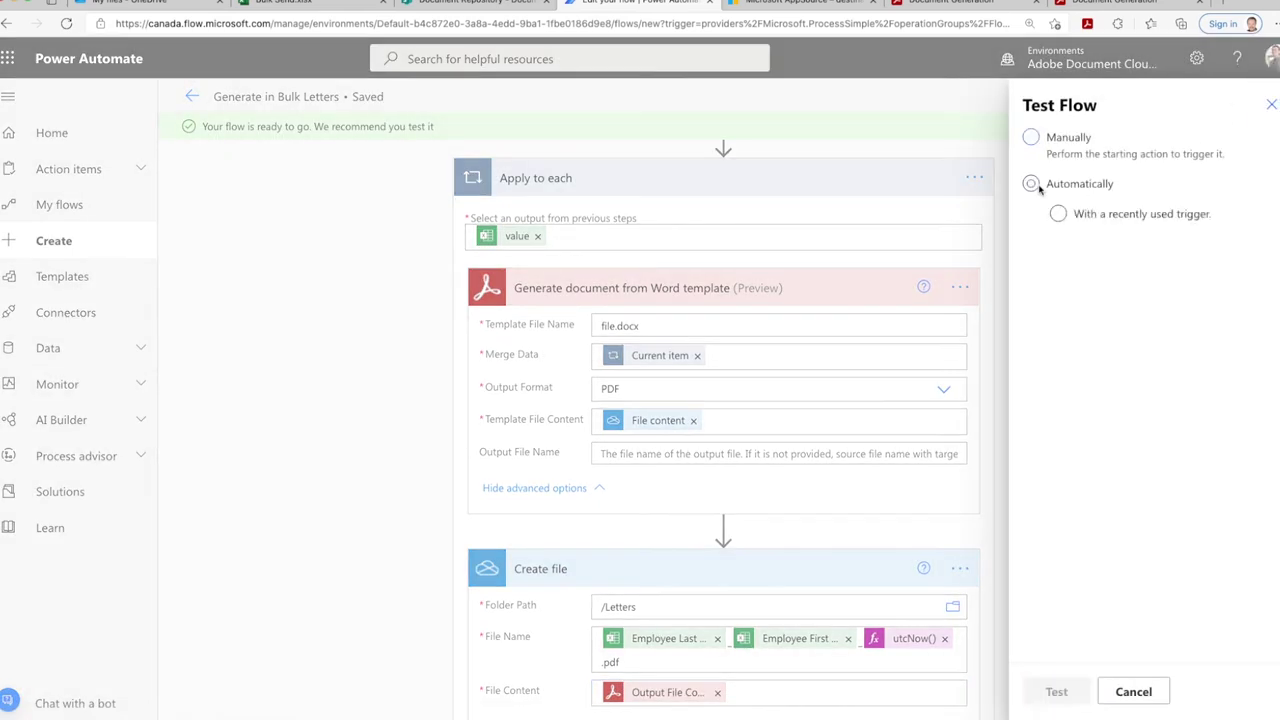
click(1058, 213)
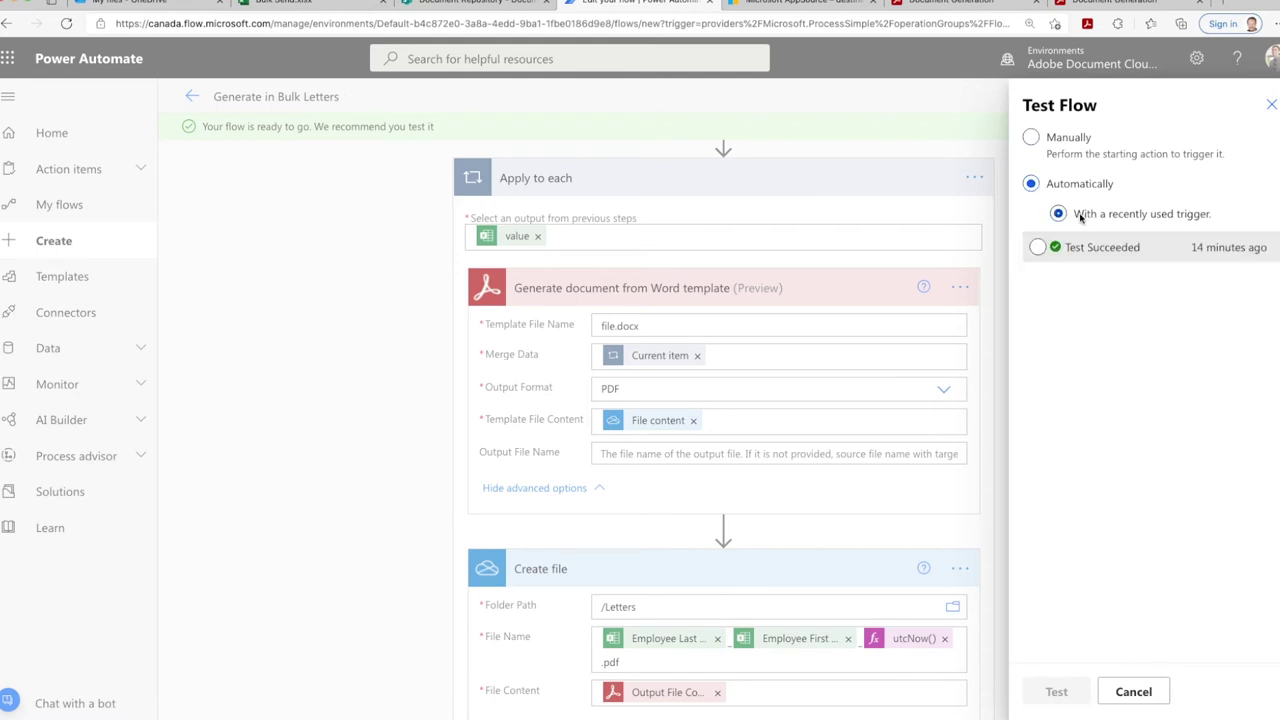
click(1055, 137)
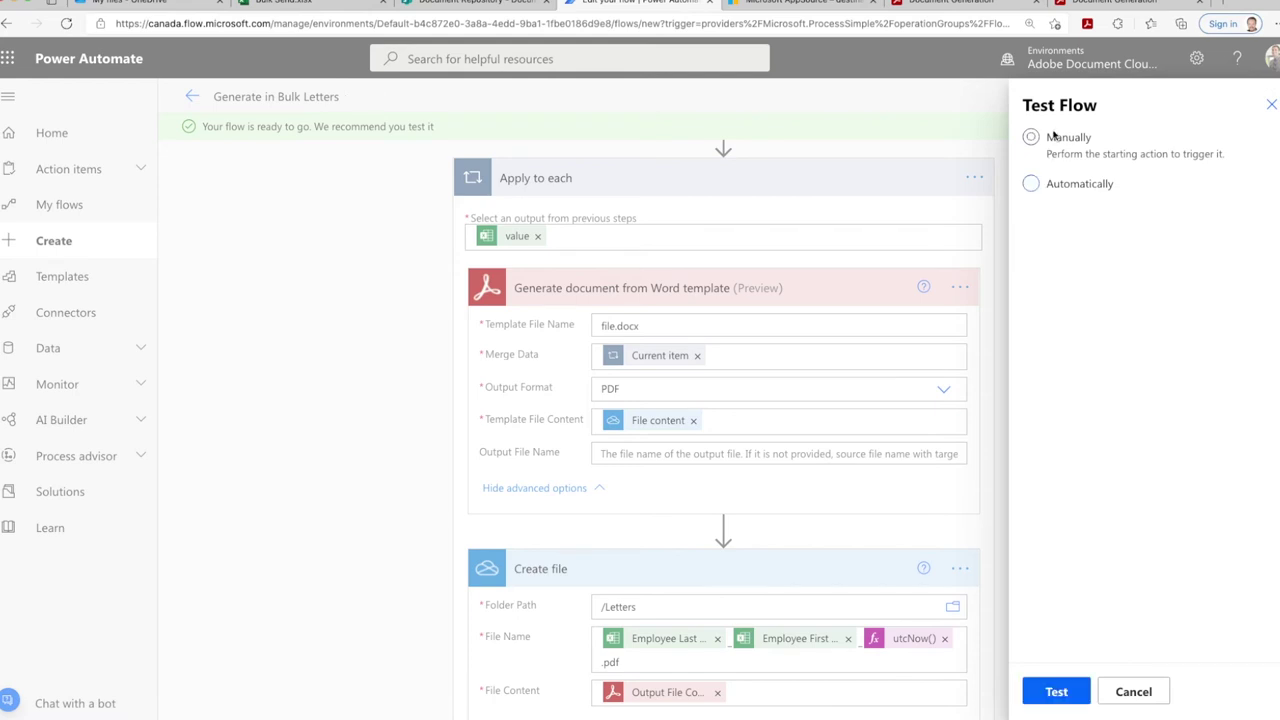
click(1060, 692)
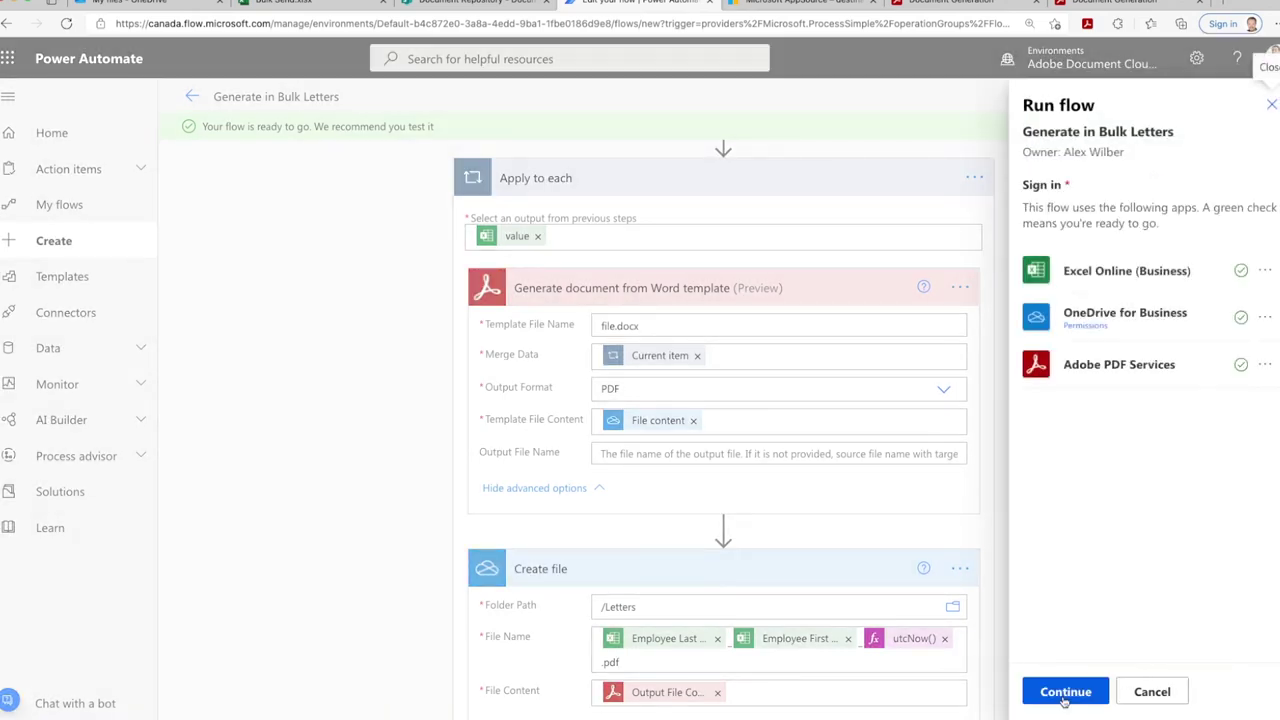
click(1065, 700)
click(1065, 692)
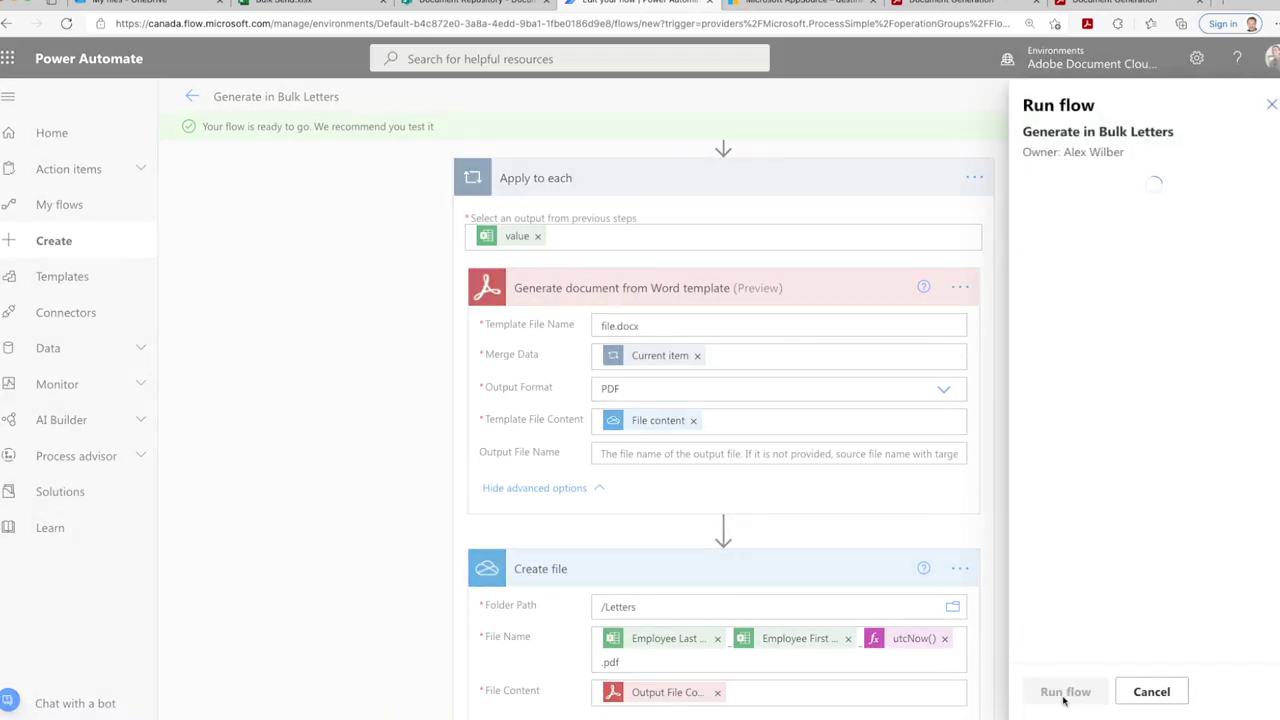
click(1060, 695)
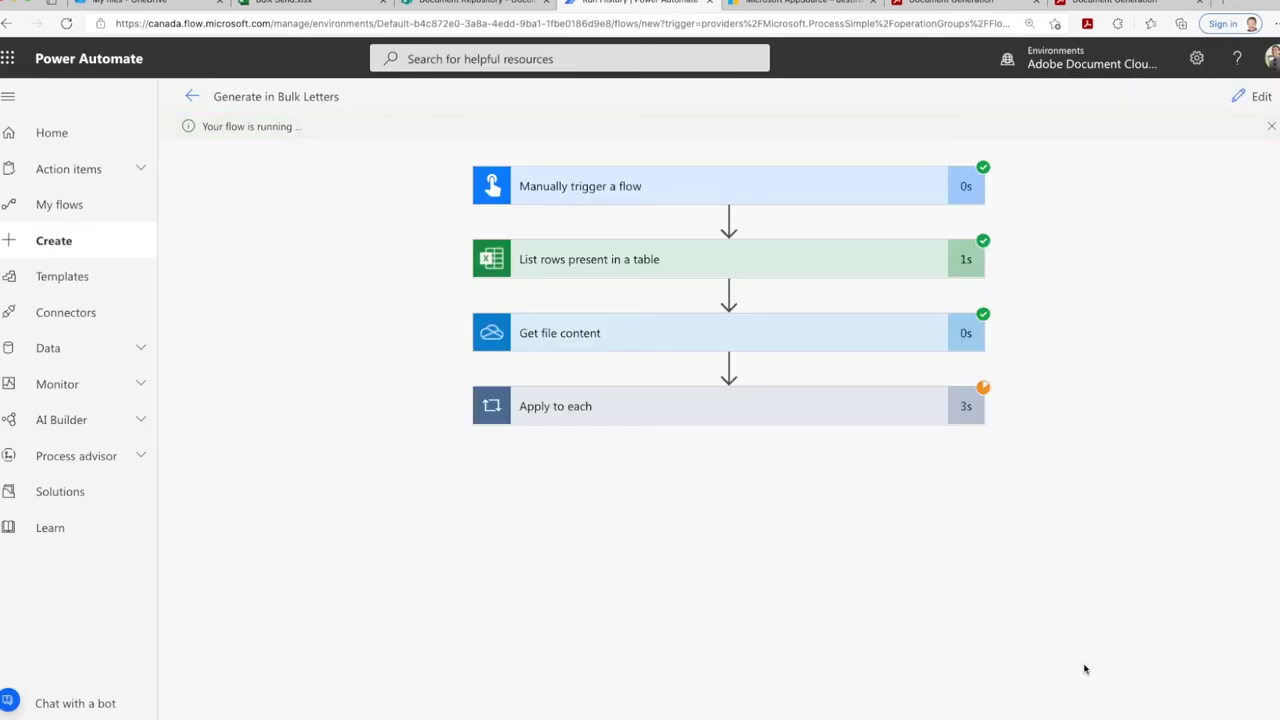
click(732, 408)
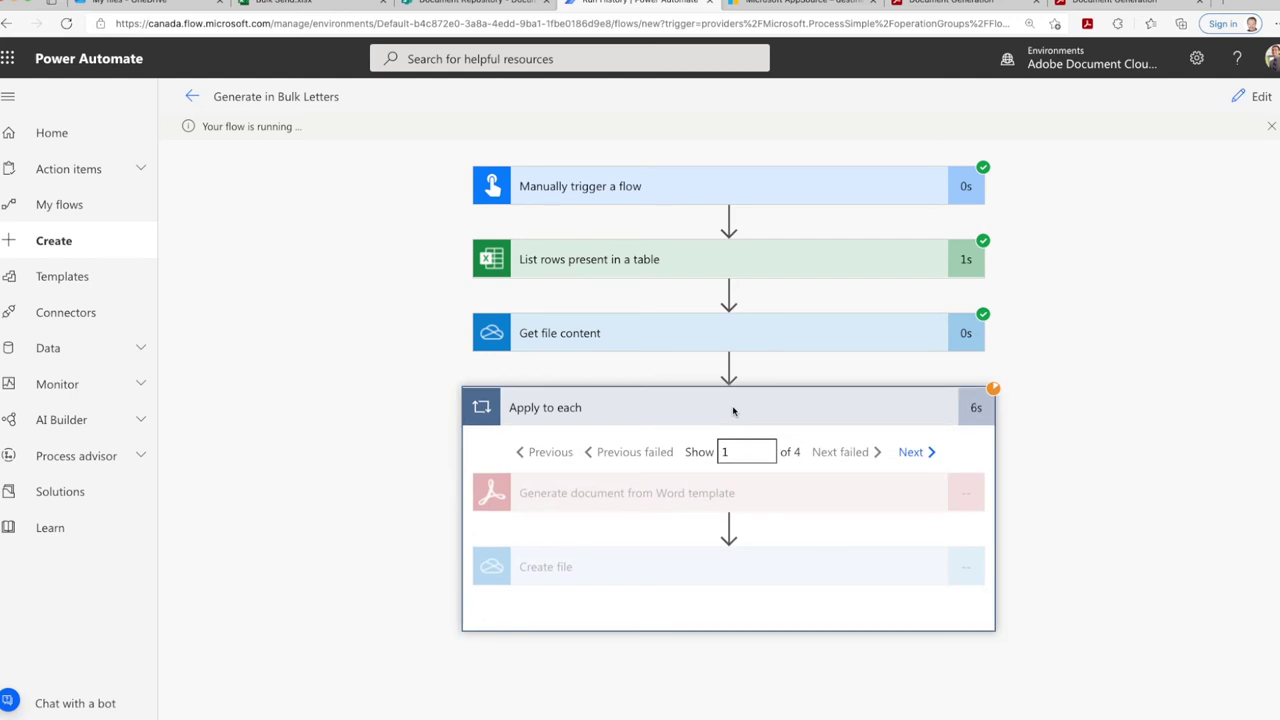
Step: In OneDrive's Letters folder, open the newly generated Echostone_John PDF letter
click(184, 2)
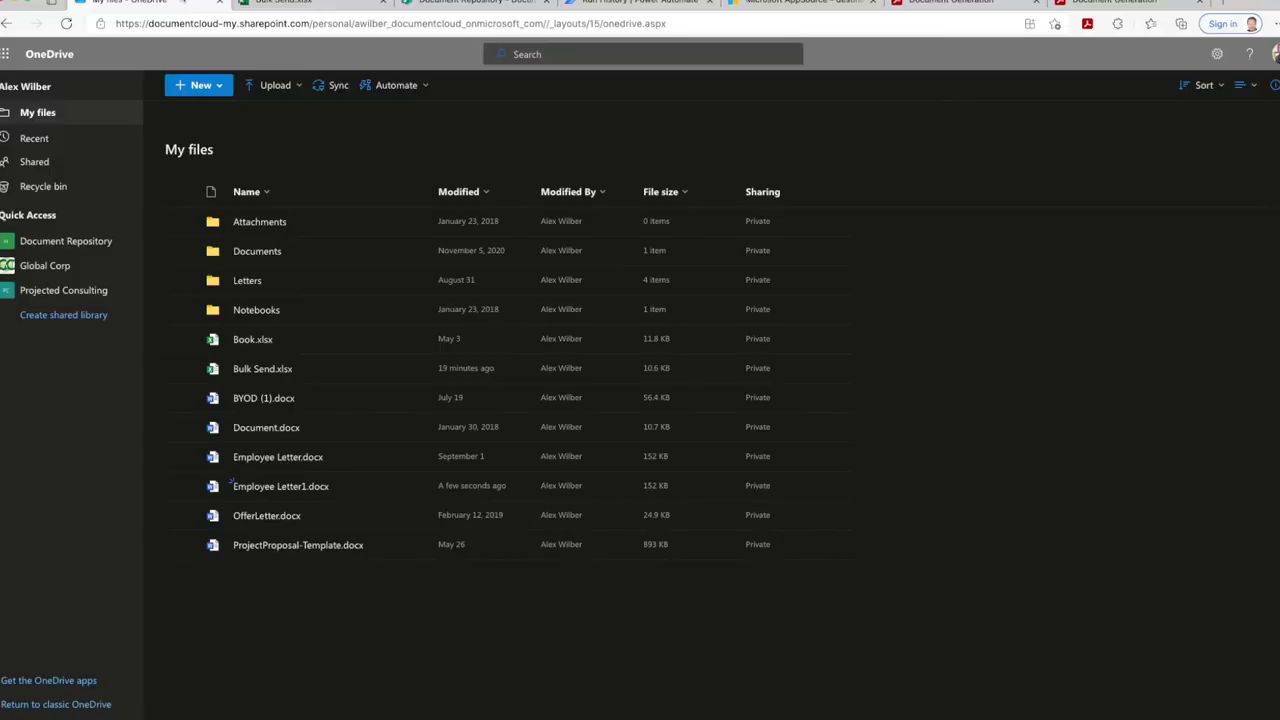
click(250, 283)
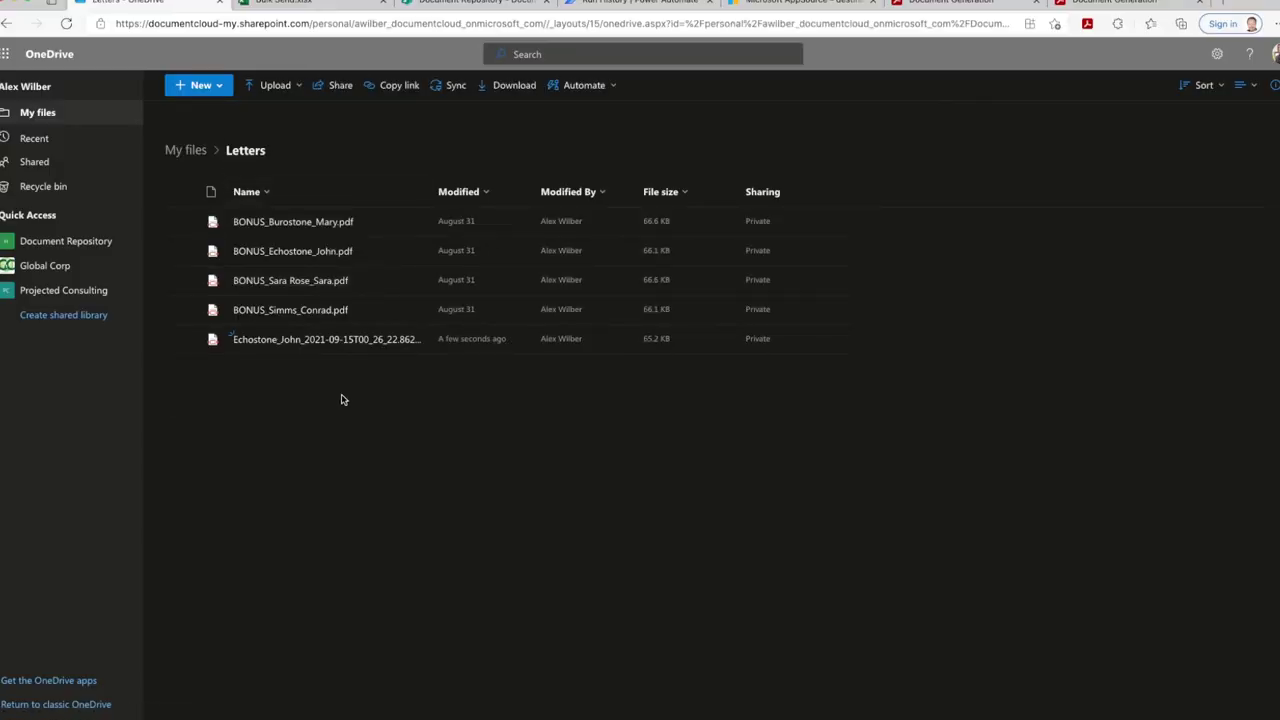
click(308, 344)
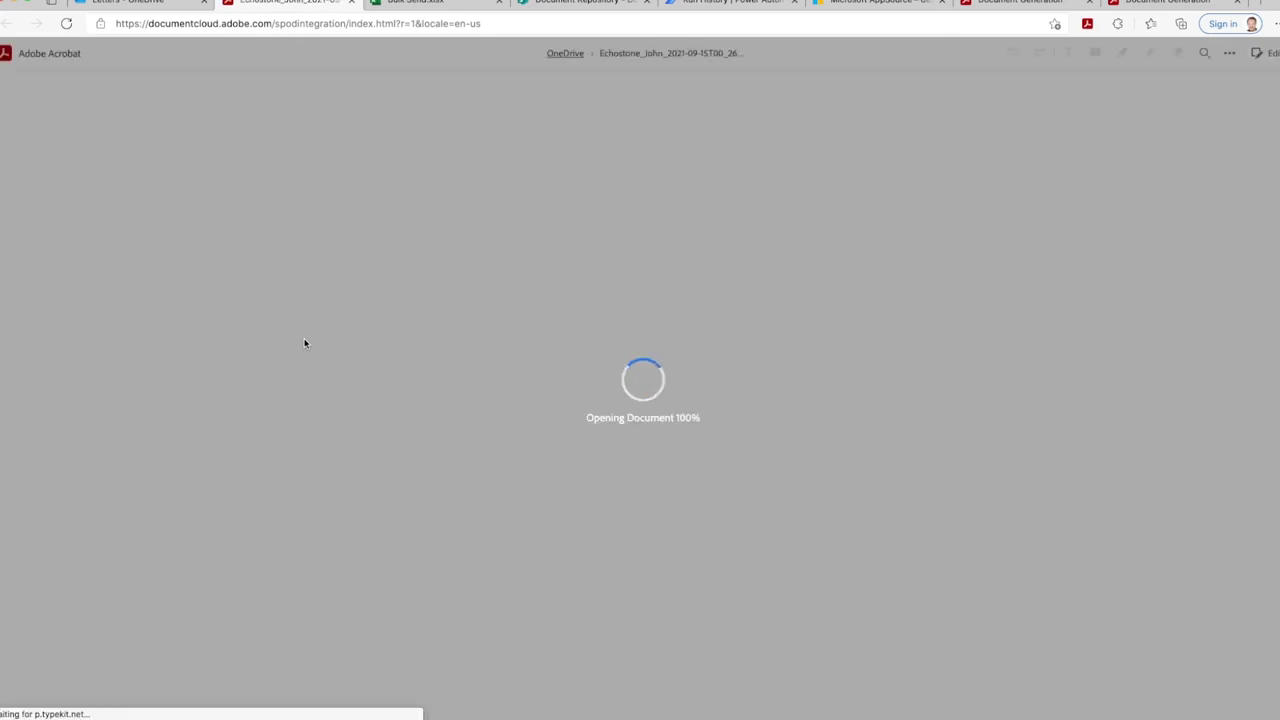
Step: Scroll through the generated John Echostone letter to check its contents
scroll(323, 332, down, 2)
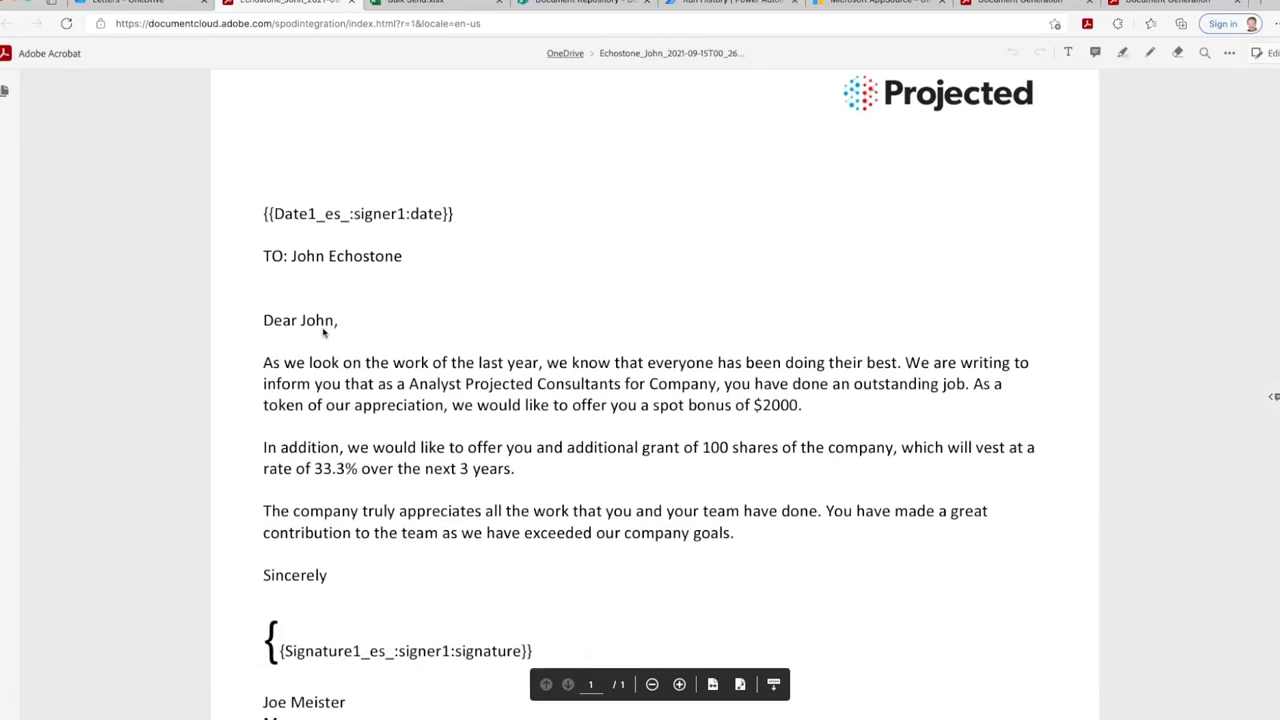
scroll(323, 332, down, 4)
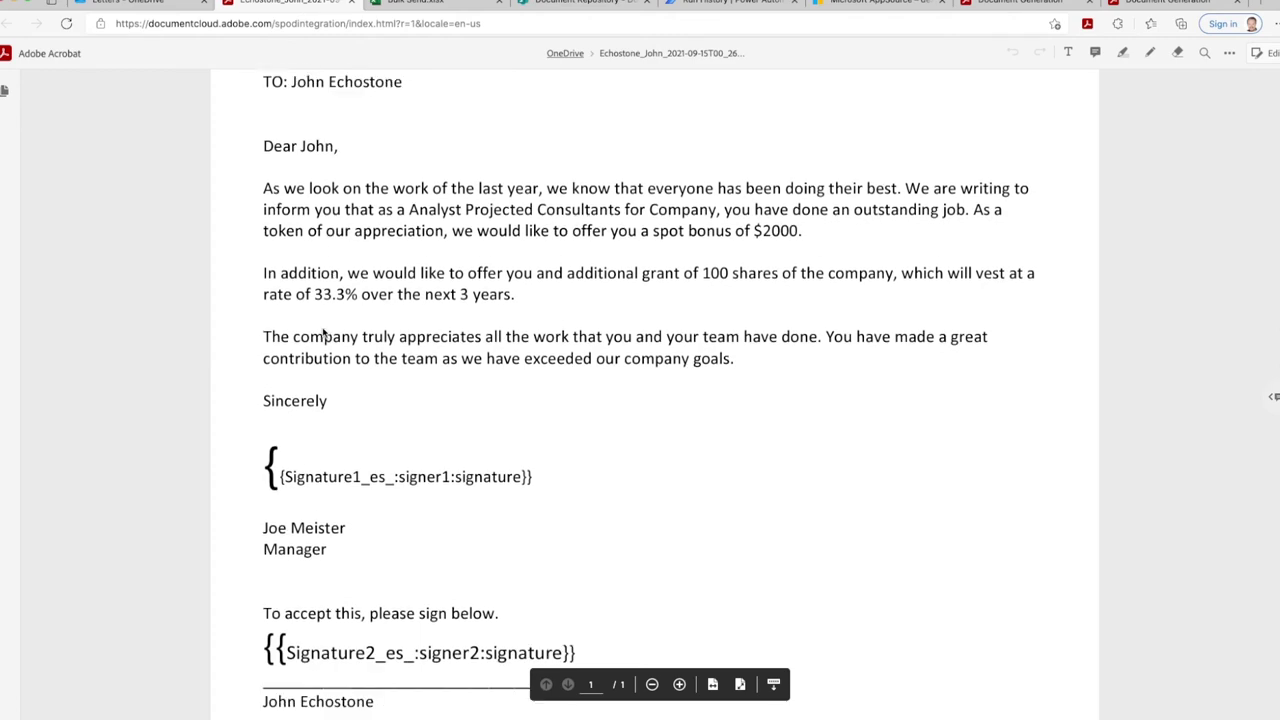
scroll(323, 332, down, 2)
scroll(323, 332, up, 7)
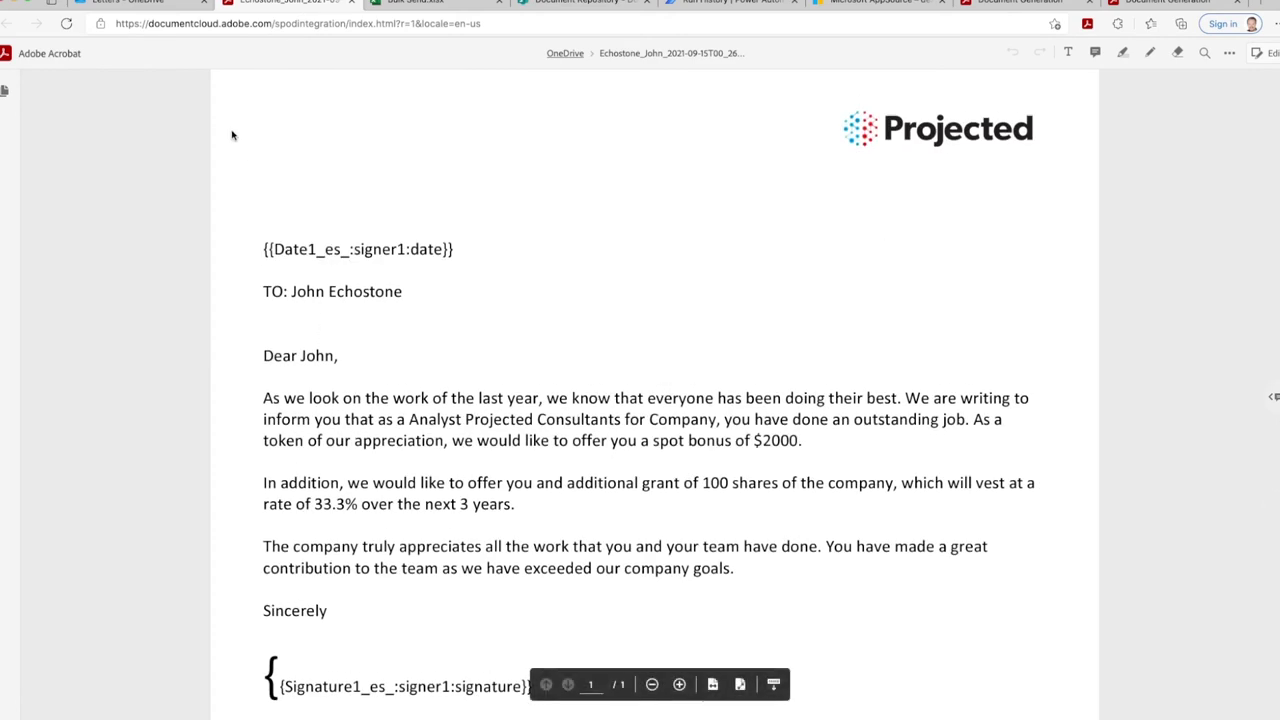
click(142, 6)
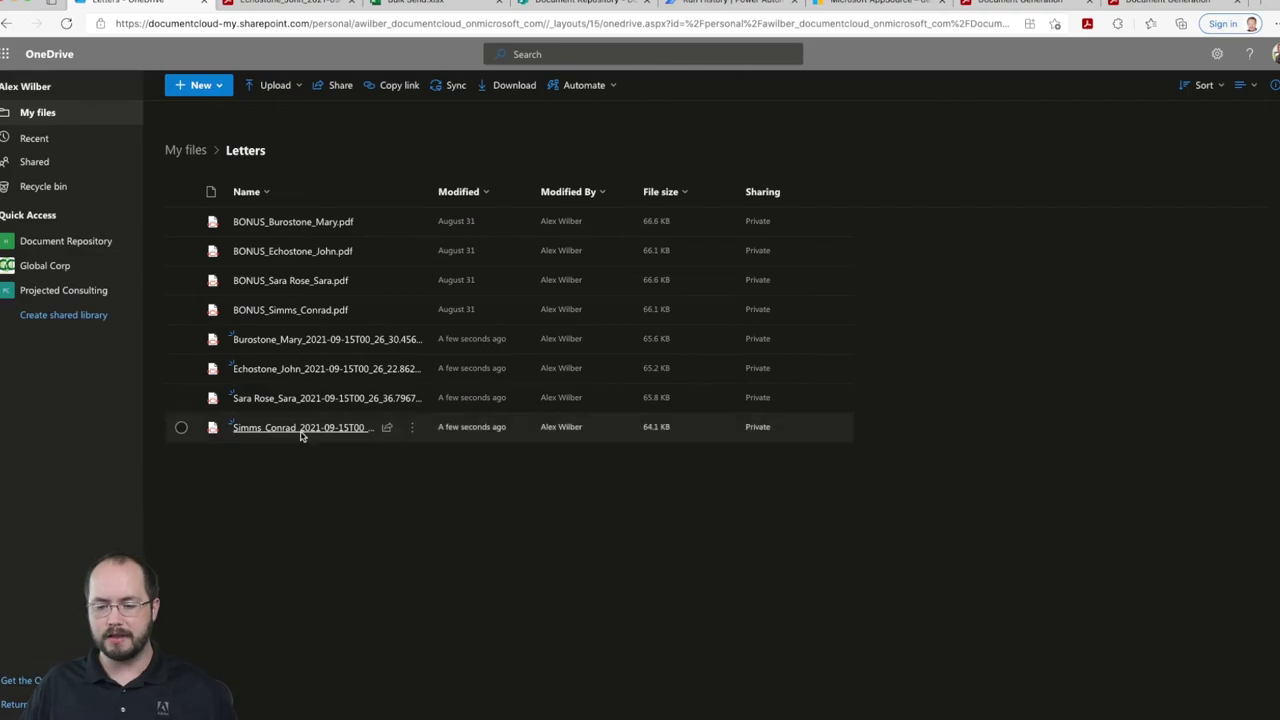
click(300, 430)
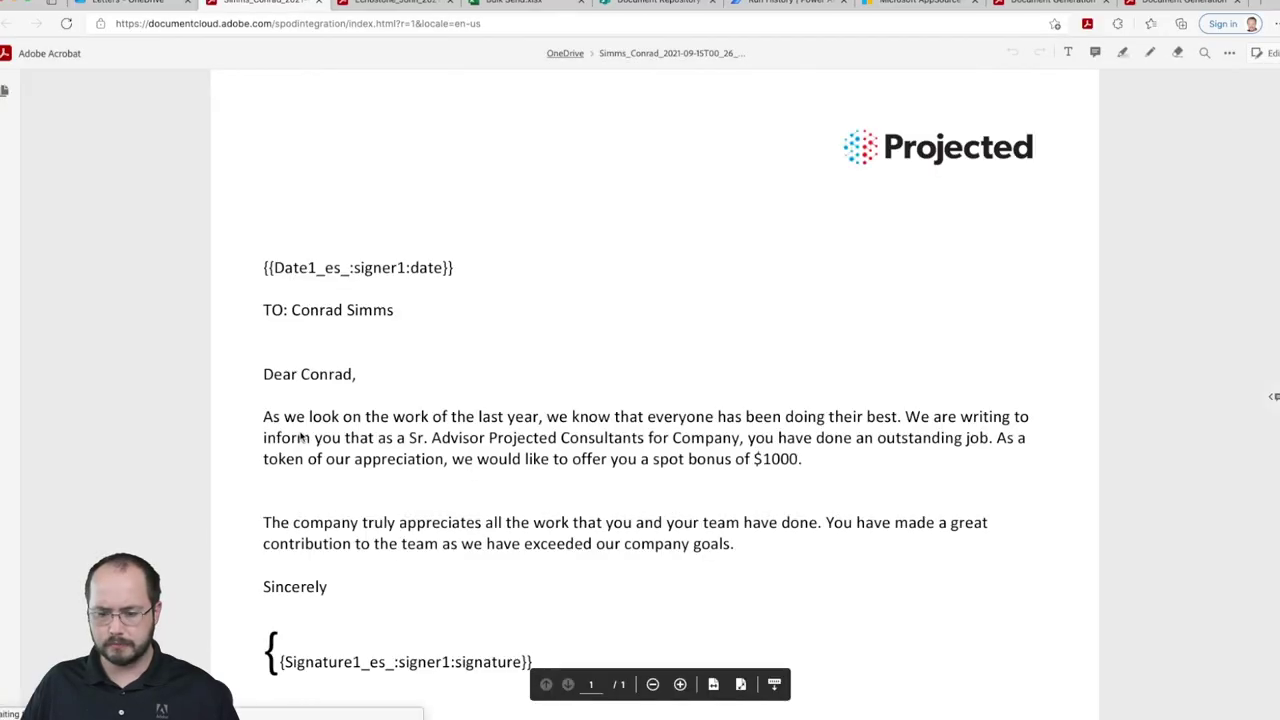
scroll(300, 437, down, 1)
scroll(350, 440, down, 2)
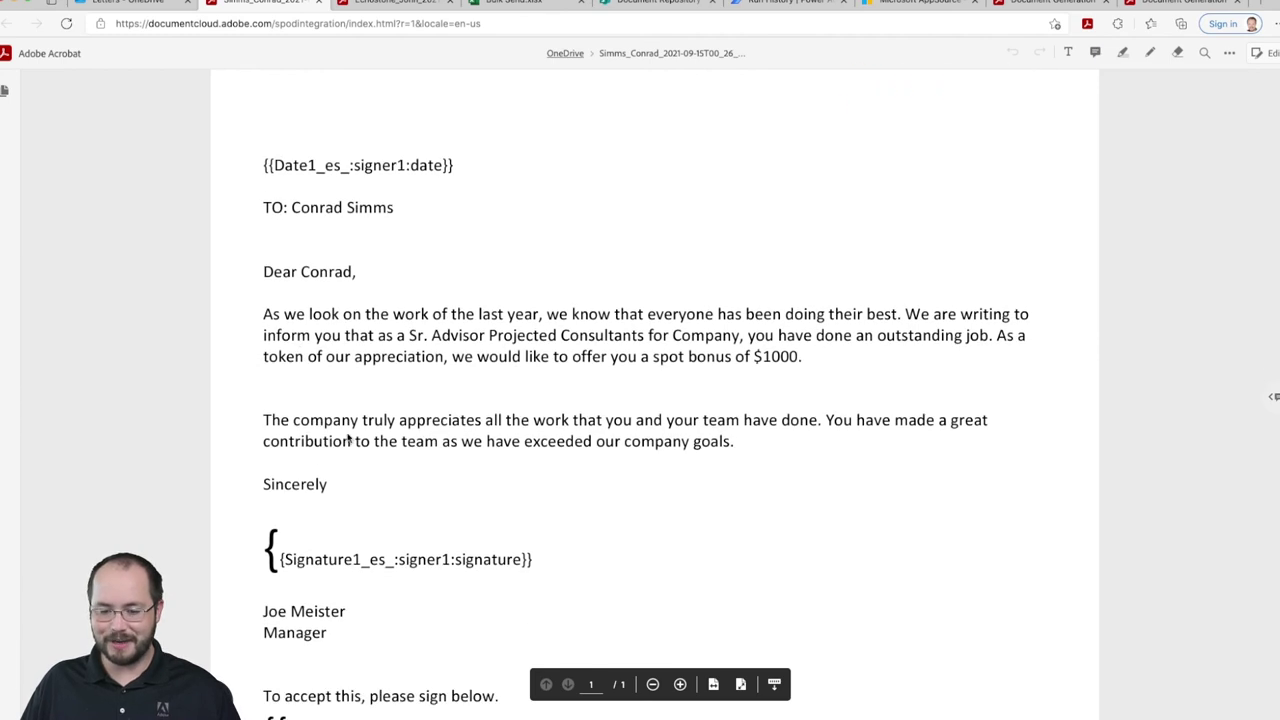
scroll(396, 447, down, 1)
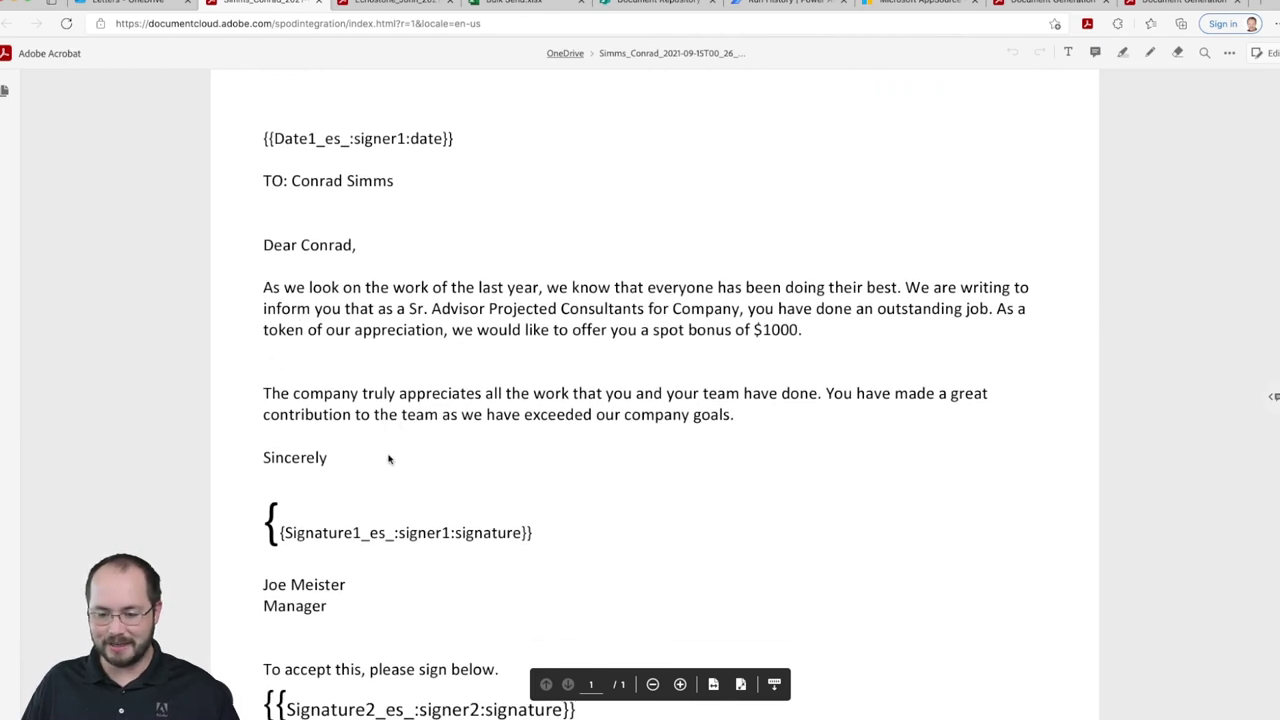
scroll(391, 458, down, 1)
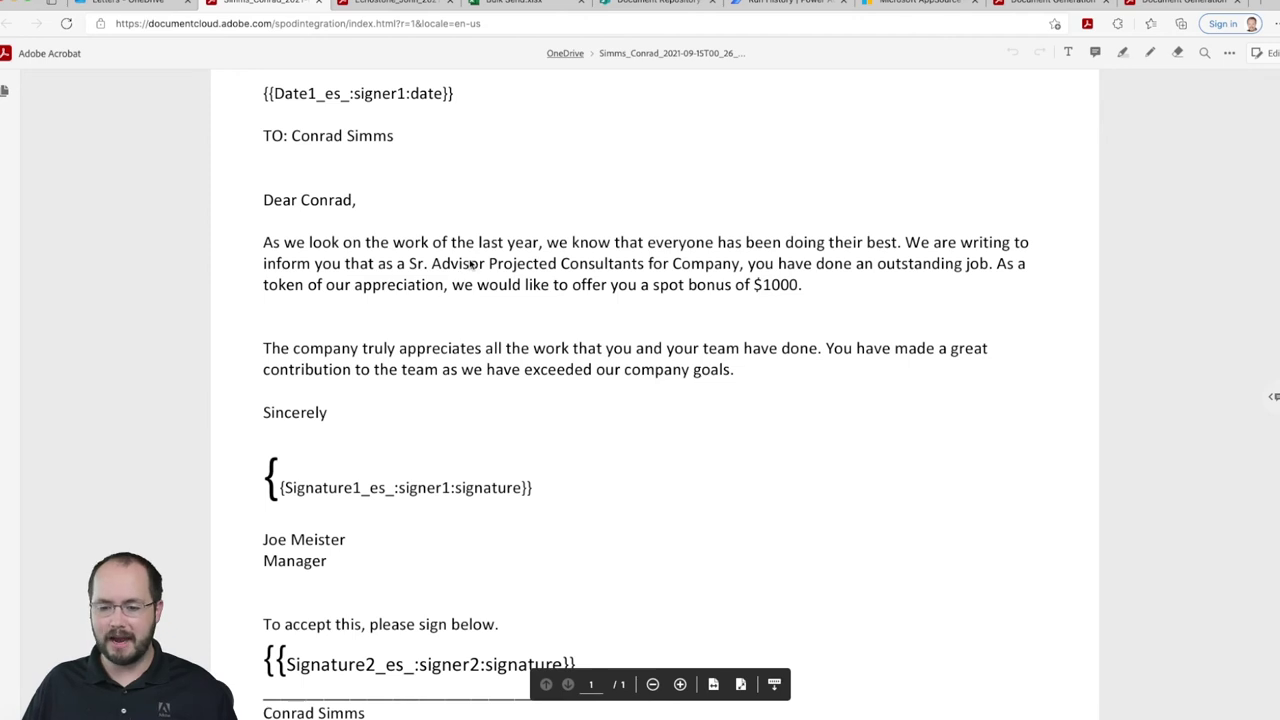
click(737, 8)
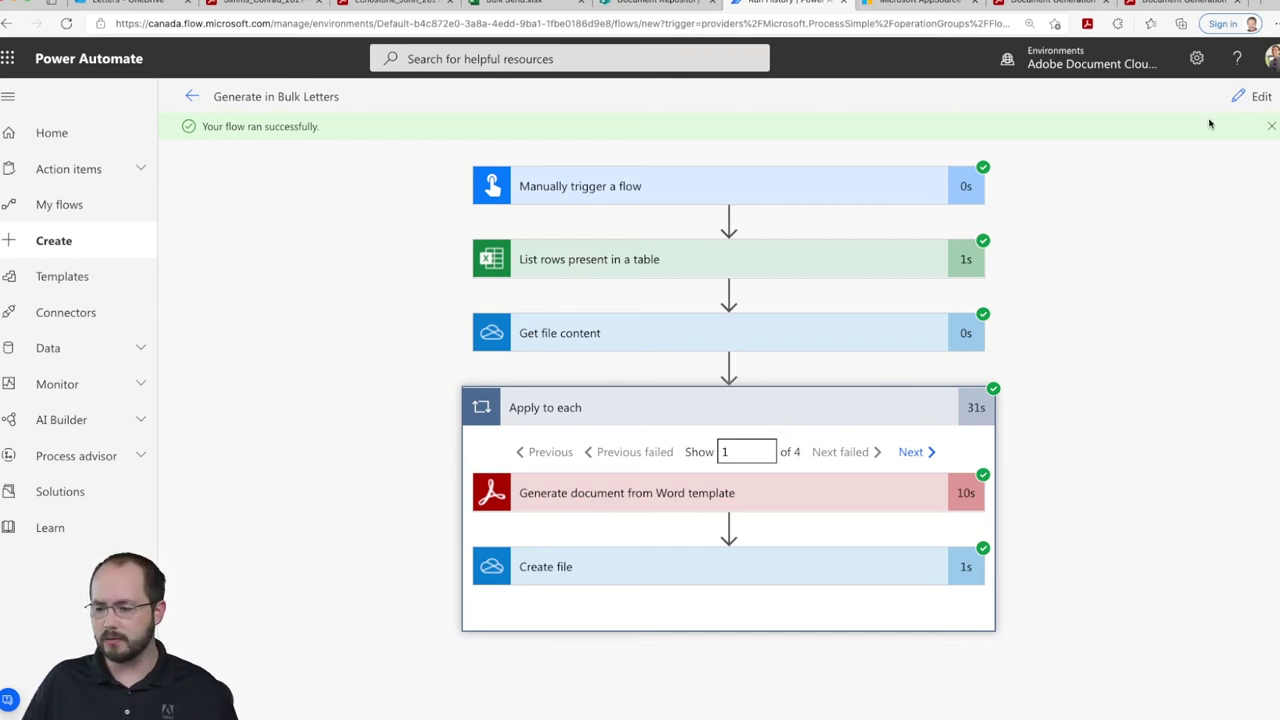
Step: Reopen the flow for editing, add a step after Create file, and choose the Adobe Sign connector
click(1250, 96)
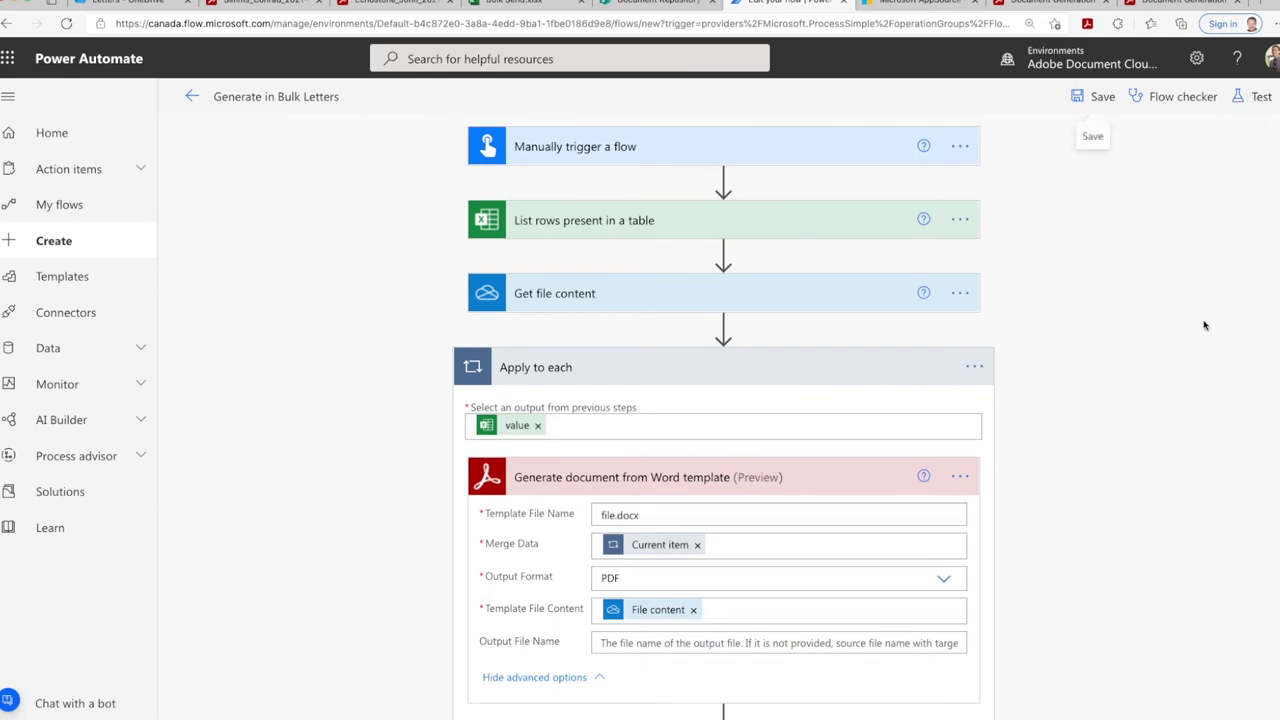
scroll(1172, 380, down, 4)
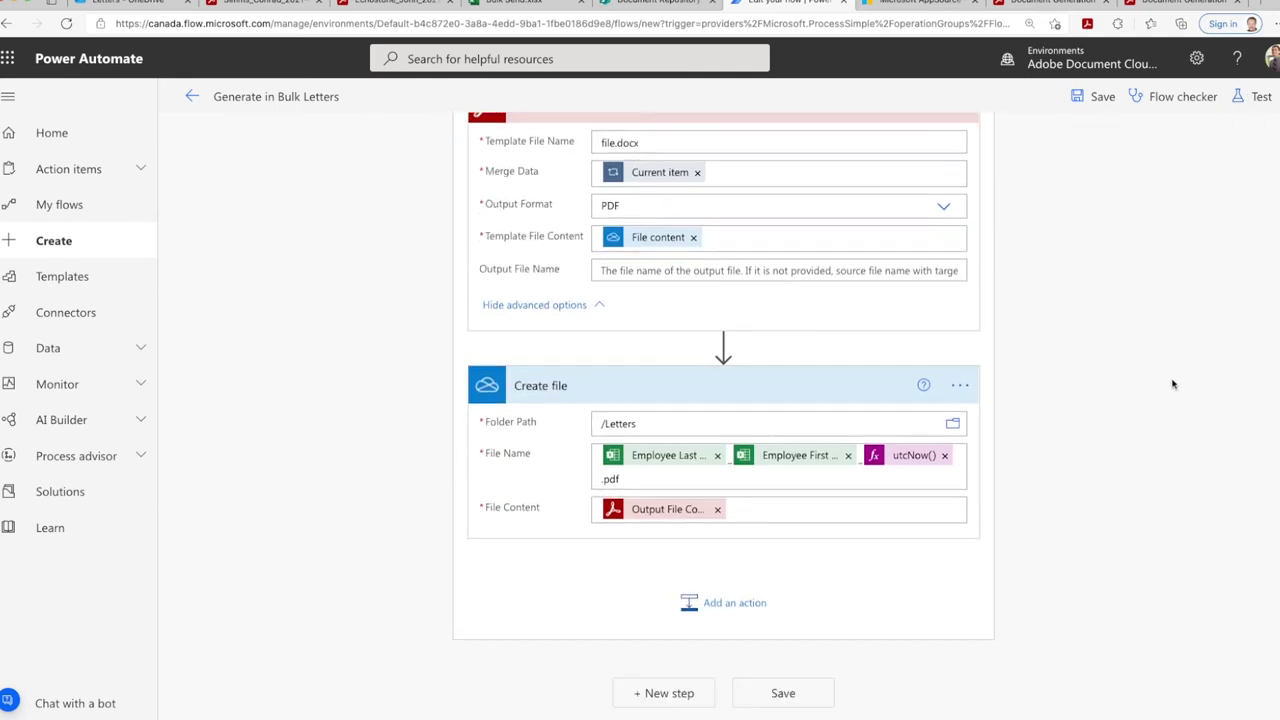
scroll(1173, 384, up, 1)
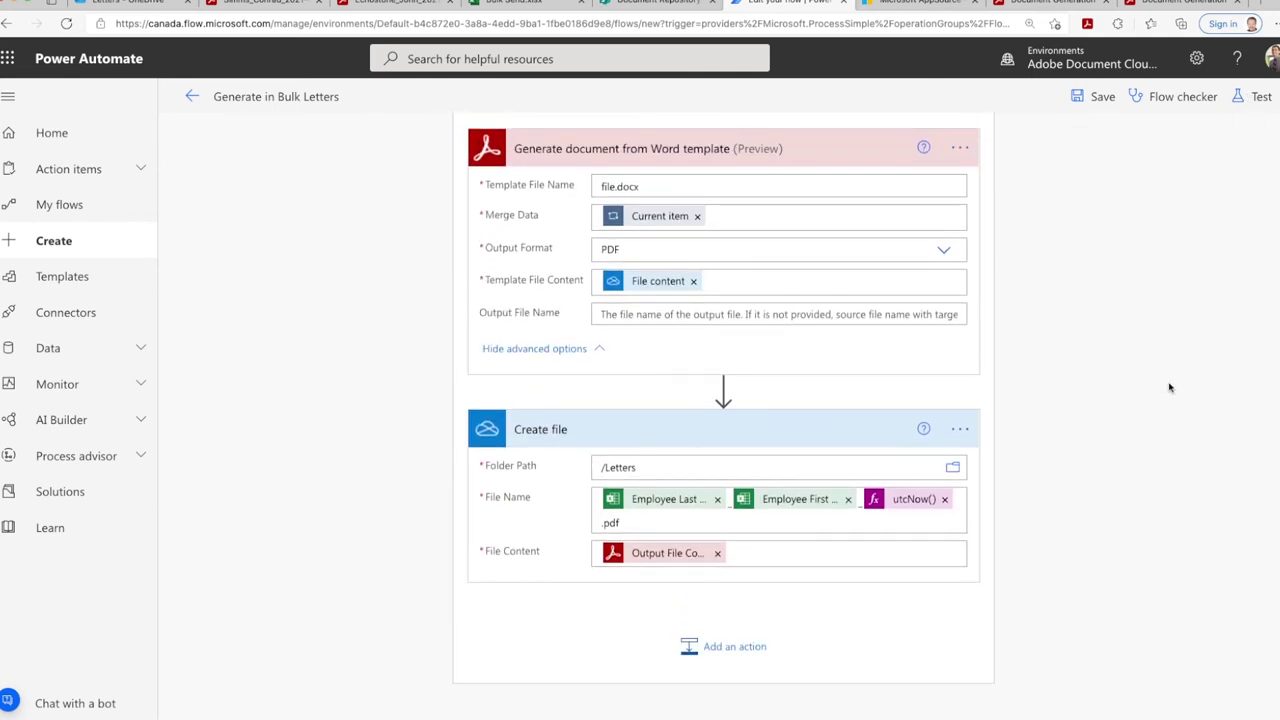
click(729, 668)
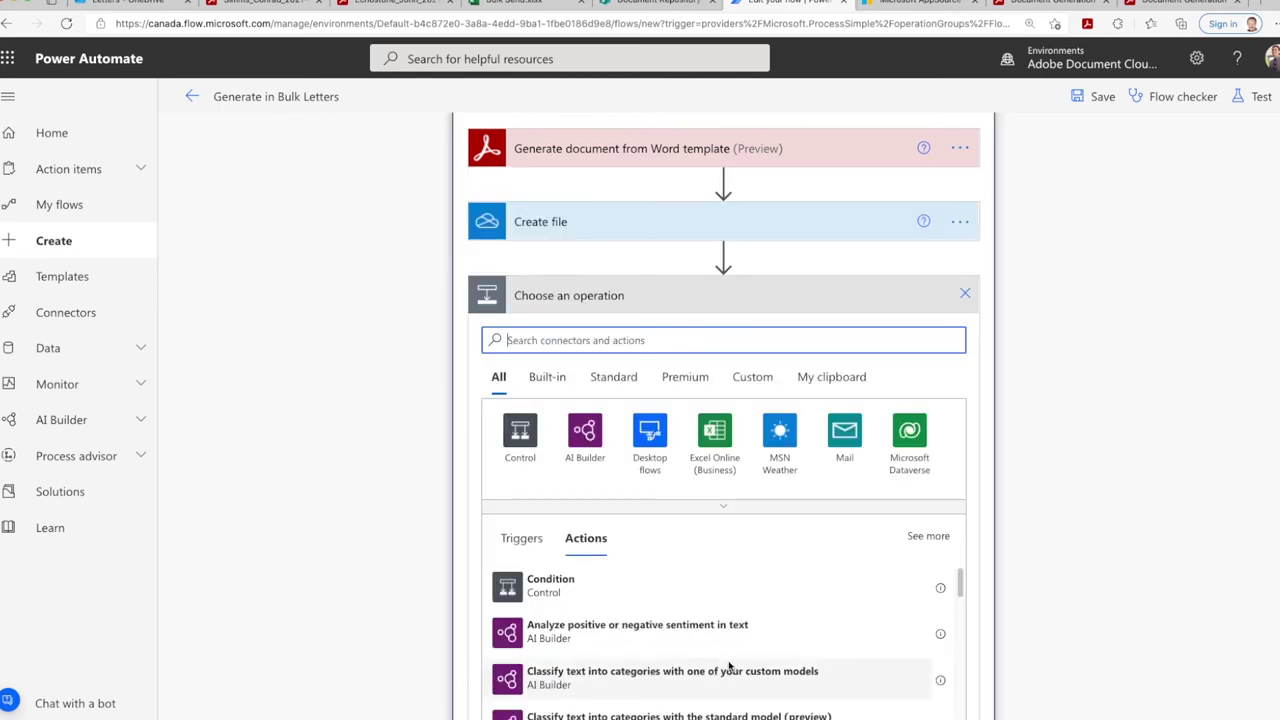
text(adobe sign)
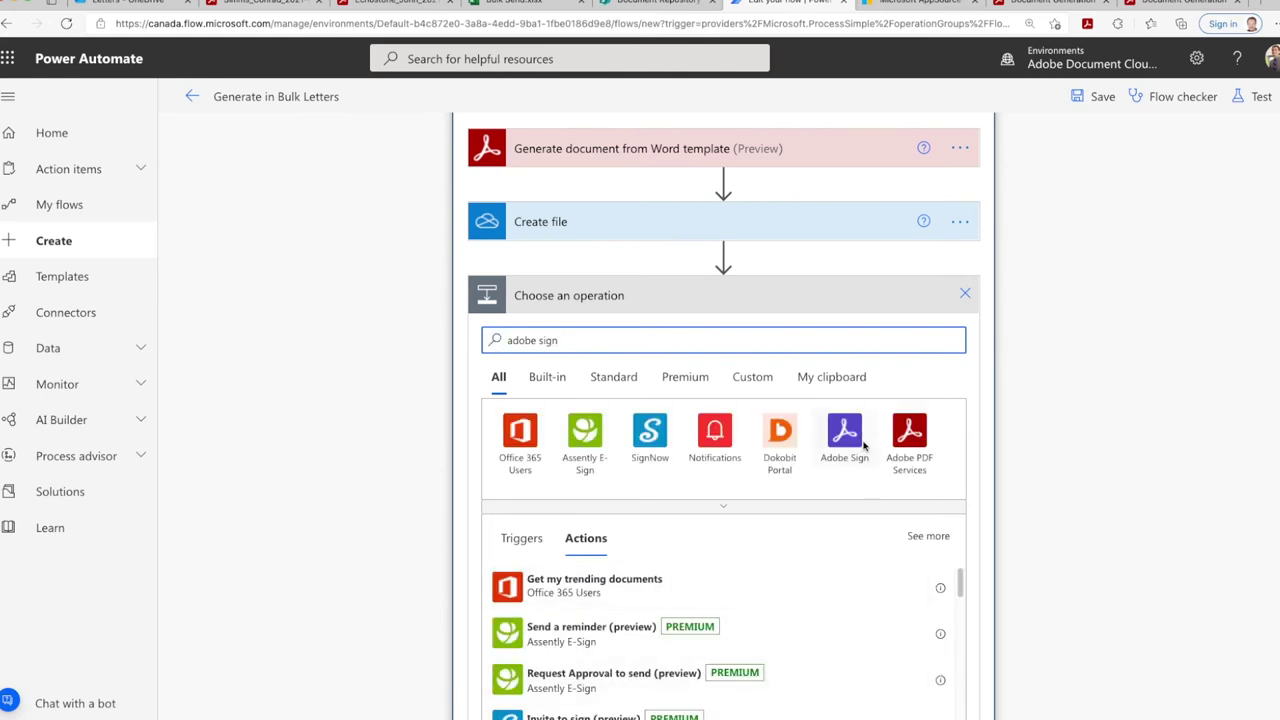
click(864, 445)
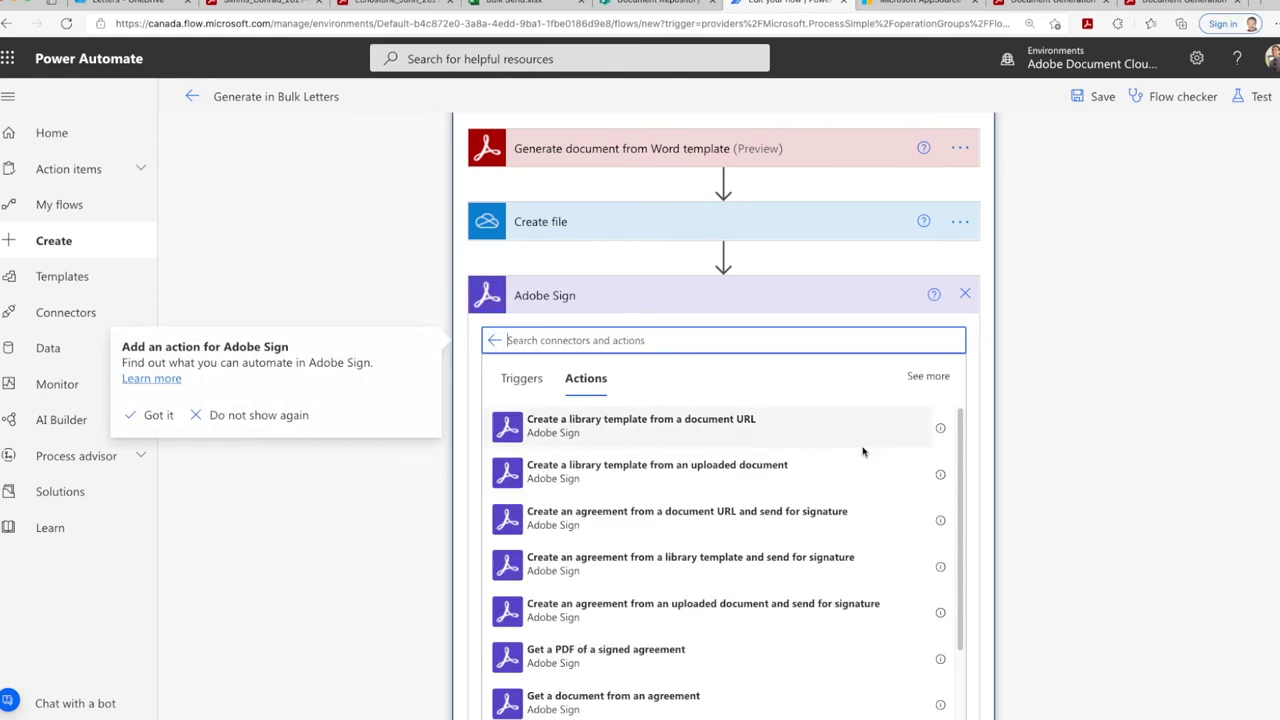
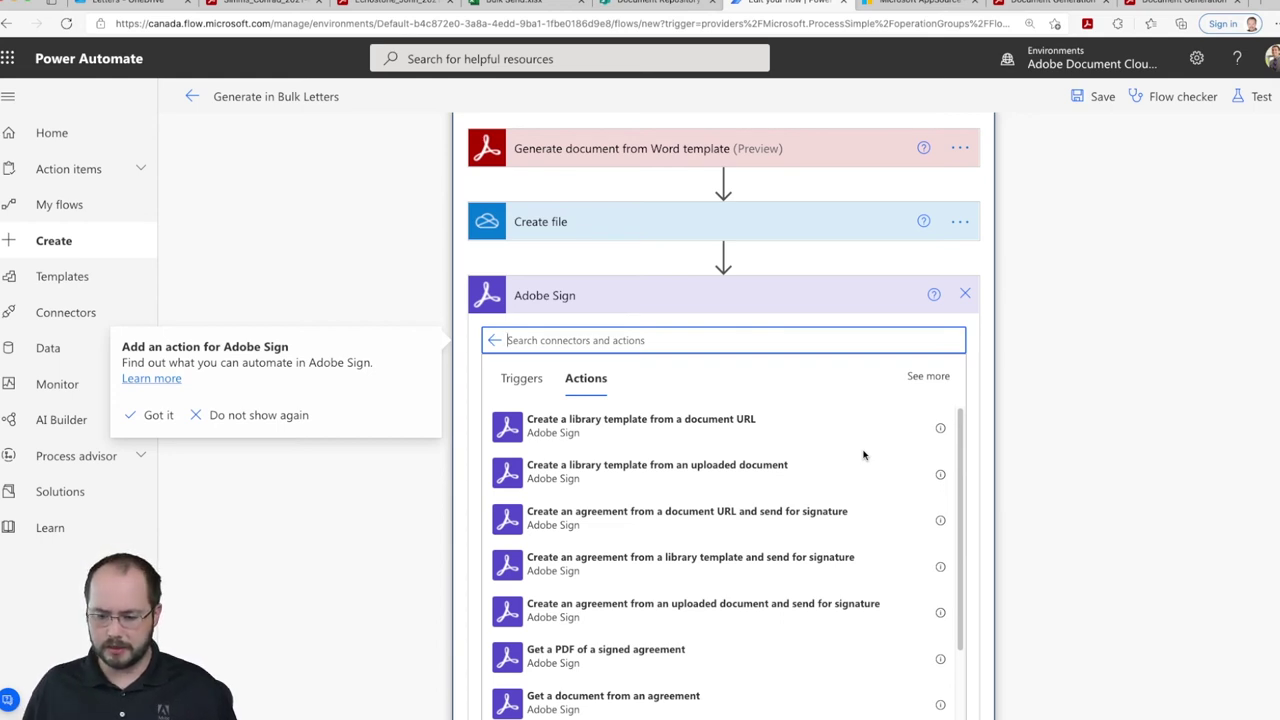
Step: Add the Adobe Sign 'Upload a document and get a document ID' action after Create file
scroll(850, 472, down, 2)
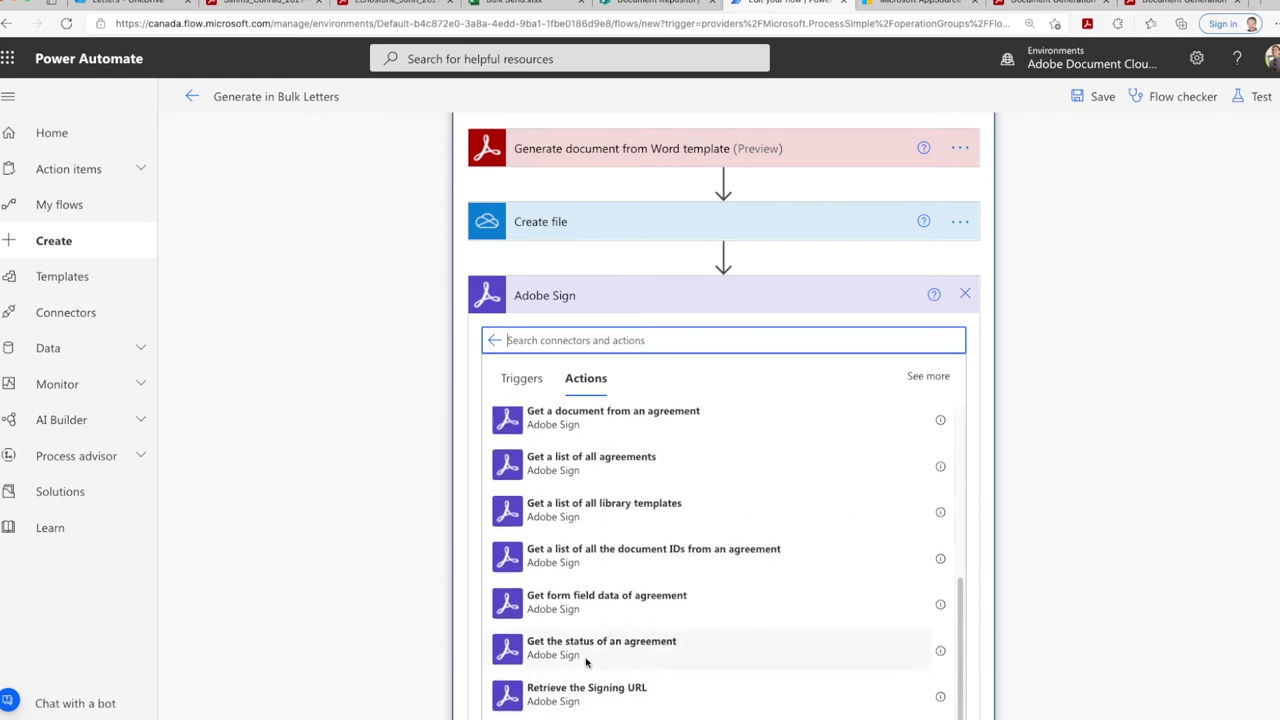
scroll(588, 660, up, 3)
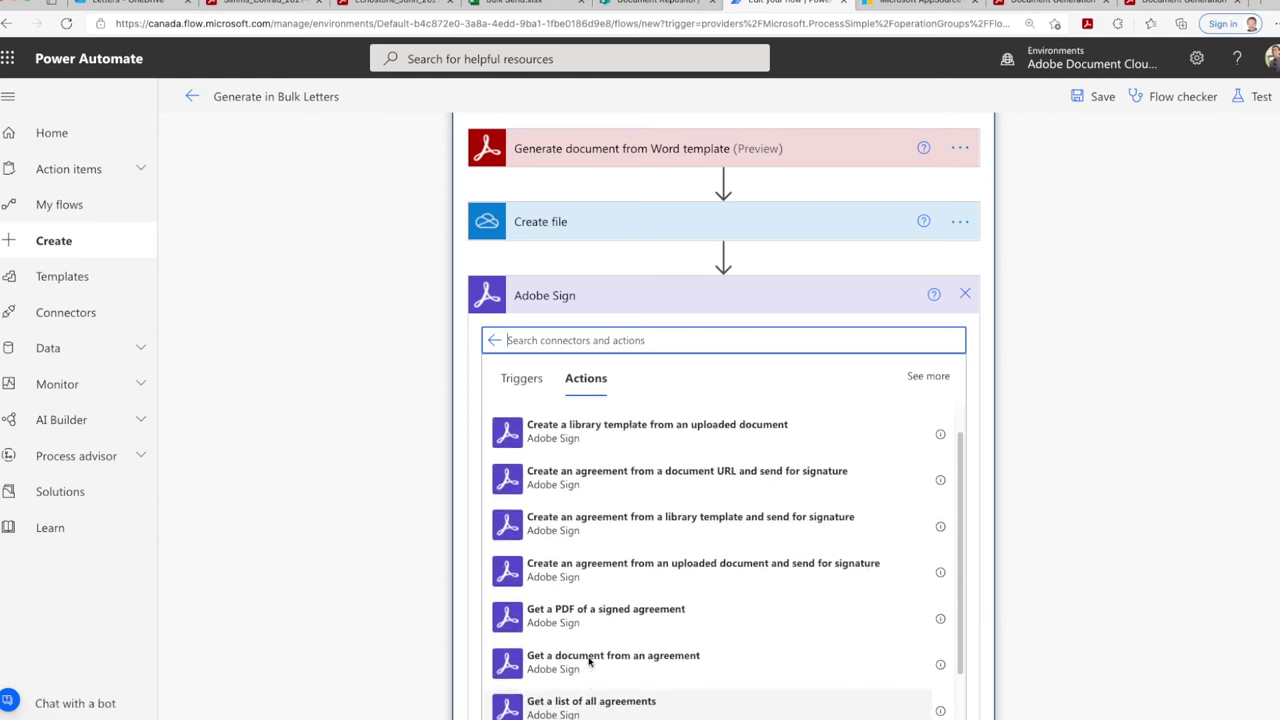
scroll(592, 660, down, 3)
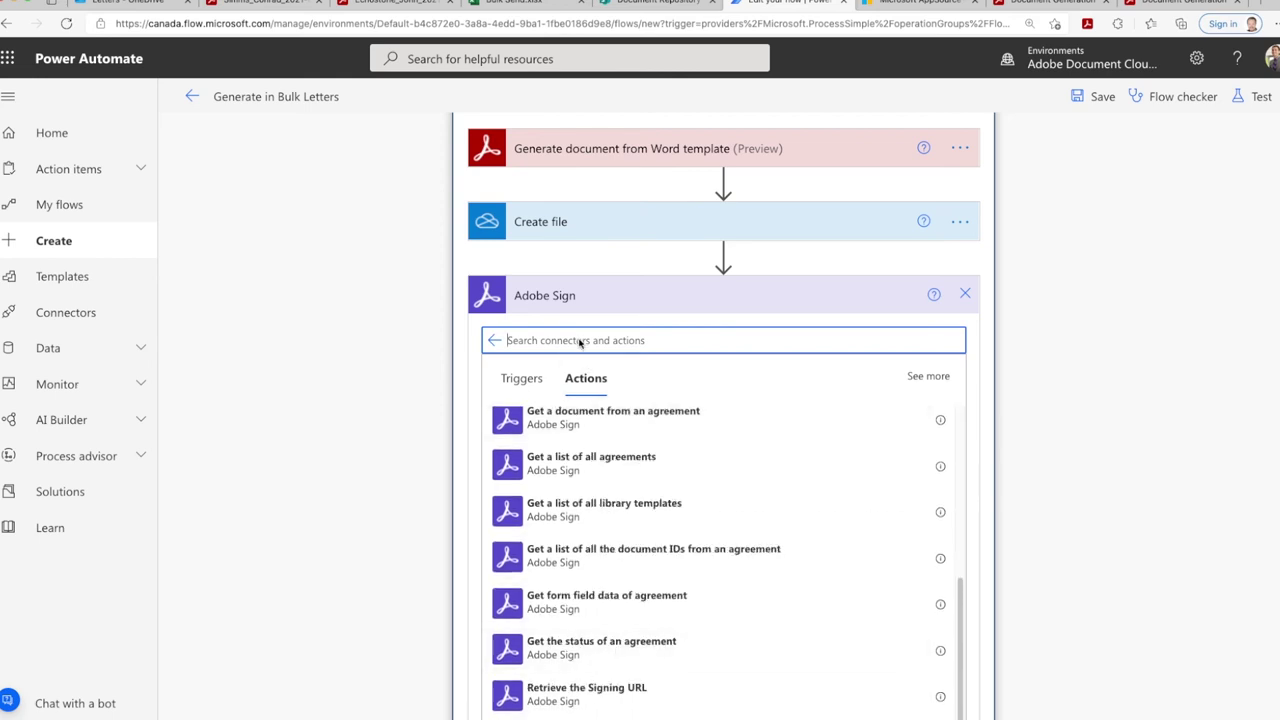
text(upload)
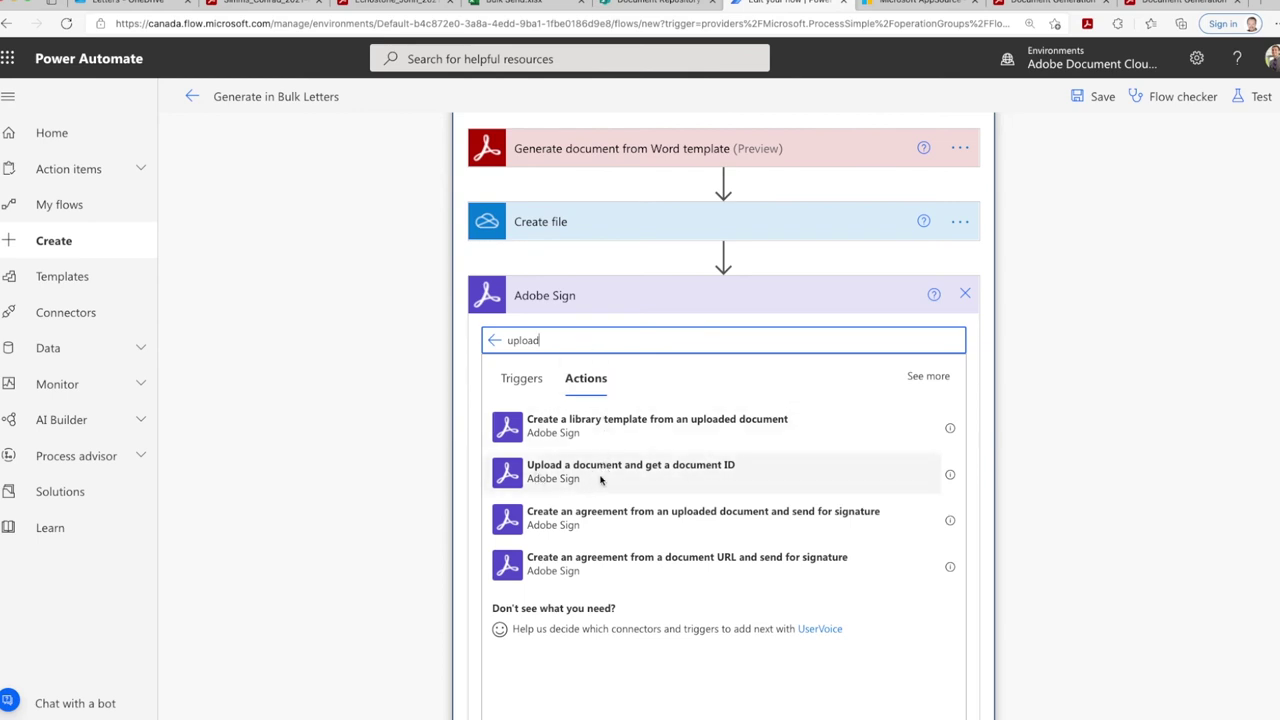
click(672, 470)
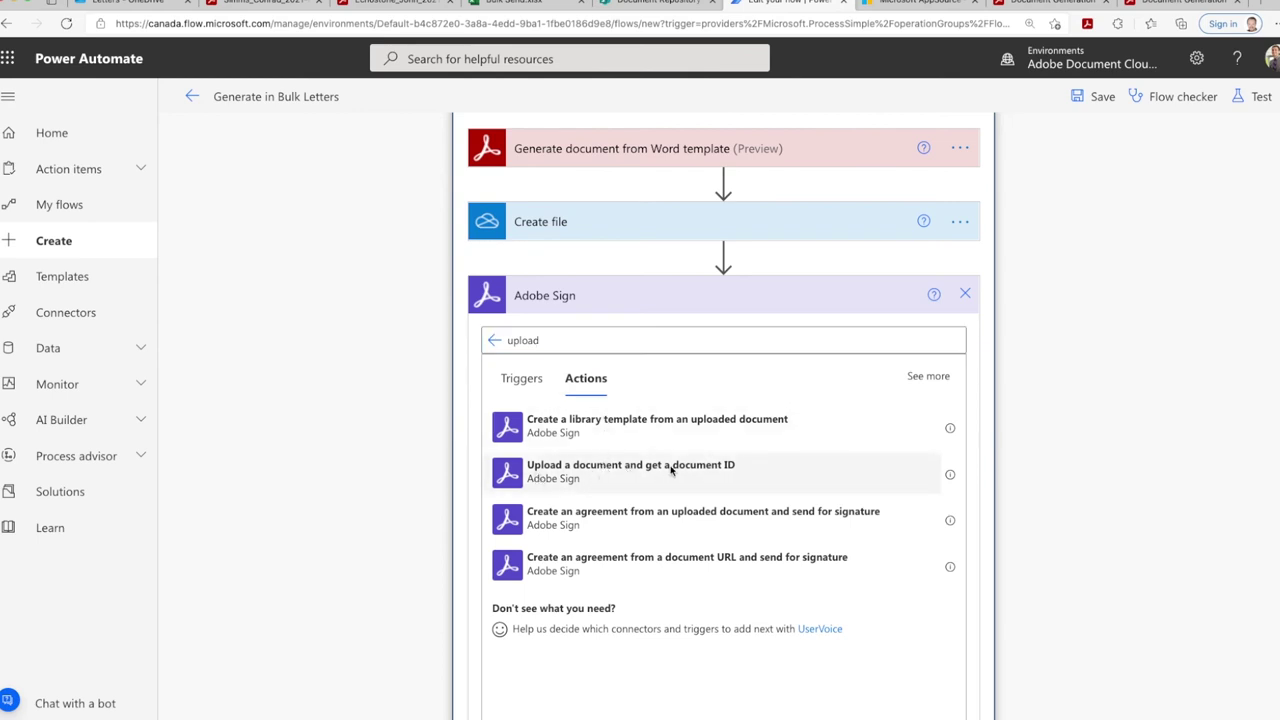
click(678, 450)
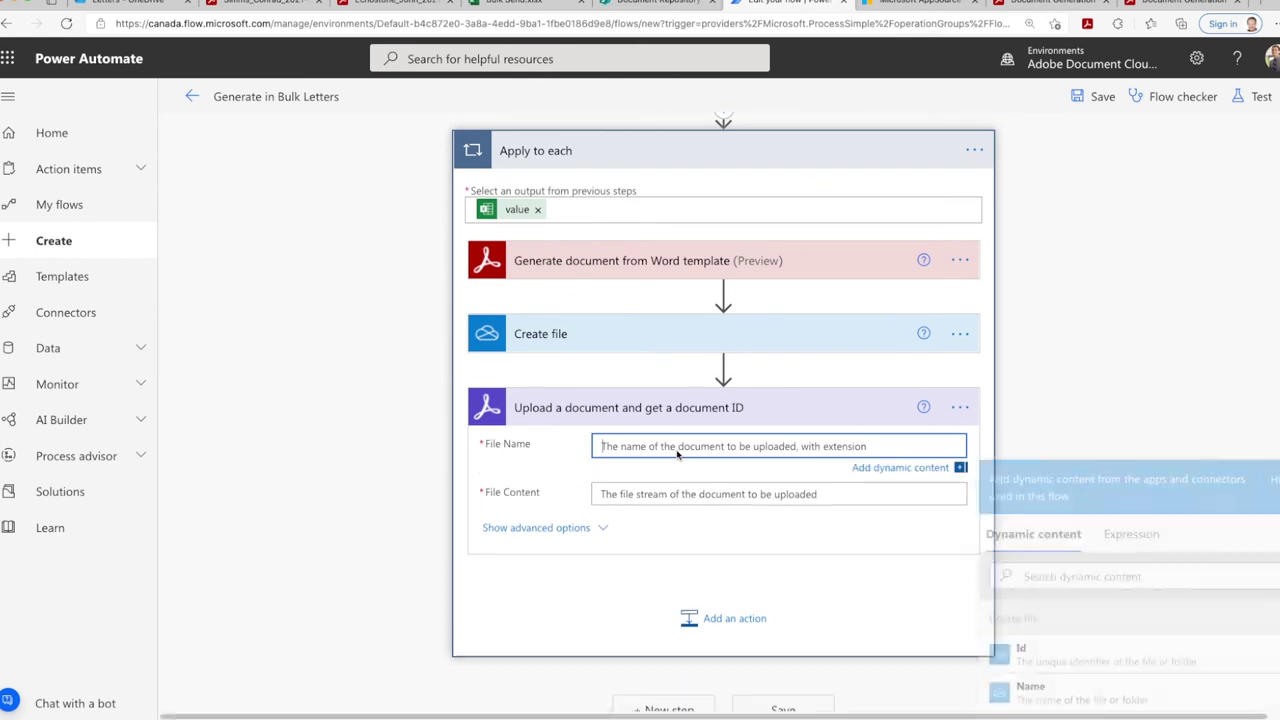
Step: Give the upload action File Name 'file.pdf' and File Content from the Word template's Output File Content
scroll(775, 443, down, 2)
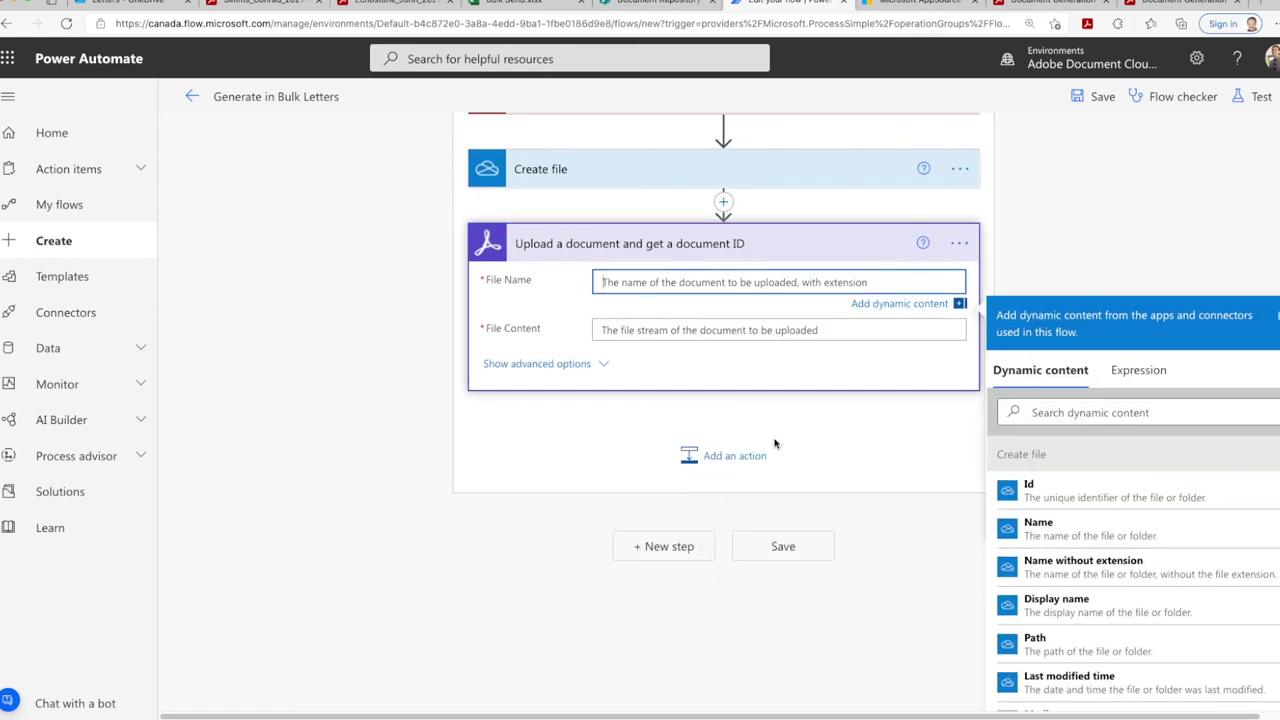
scroll(843, 468, up, 1)
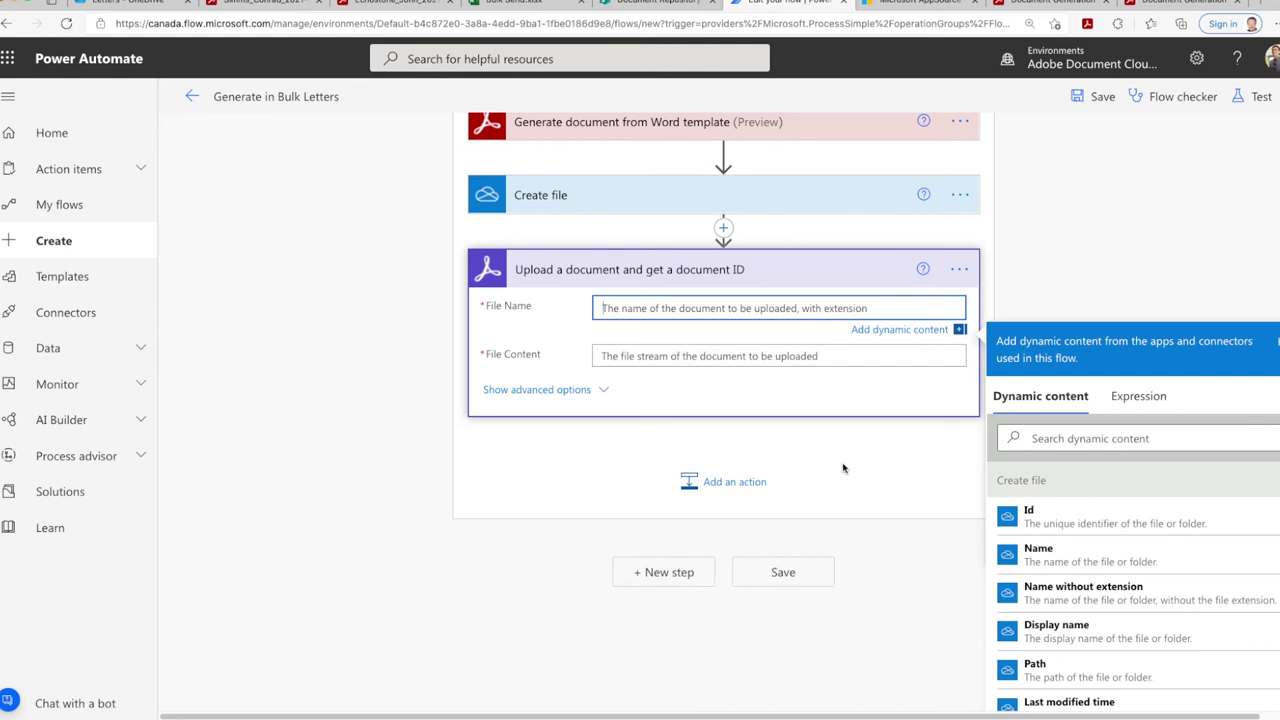
text(file.pdf)
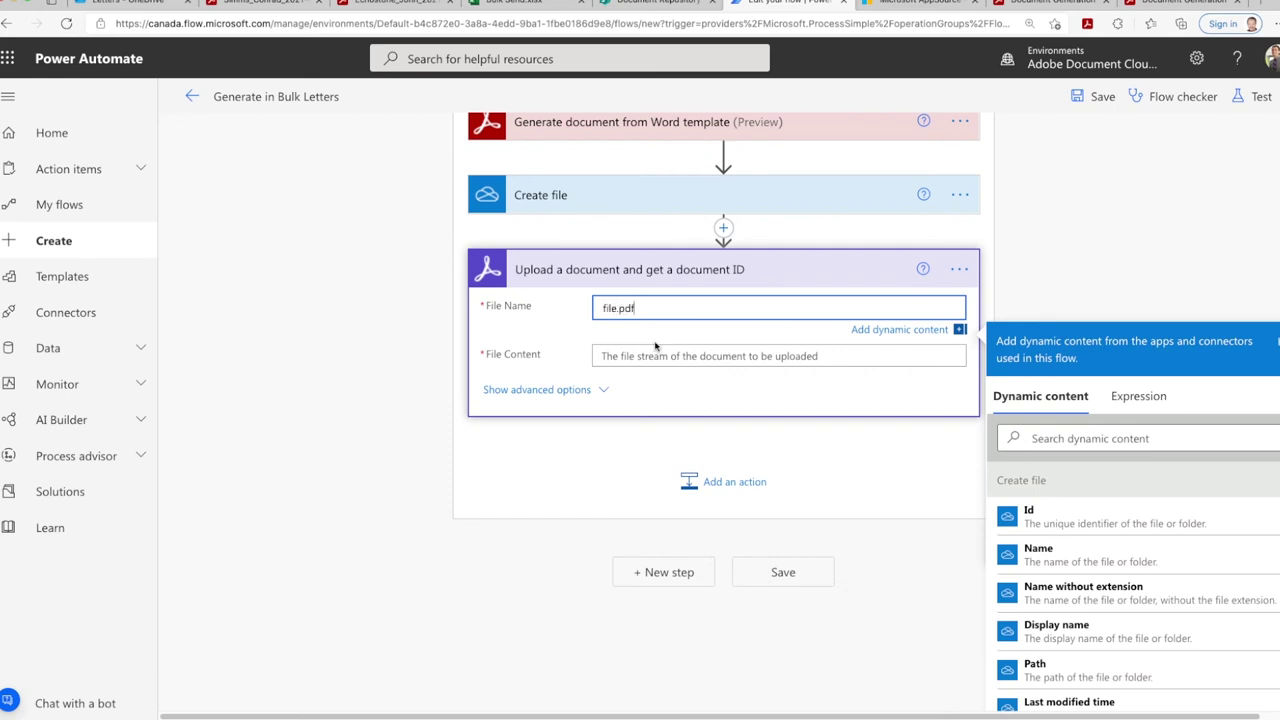
click(652, 357)
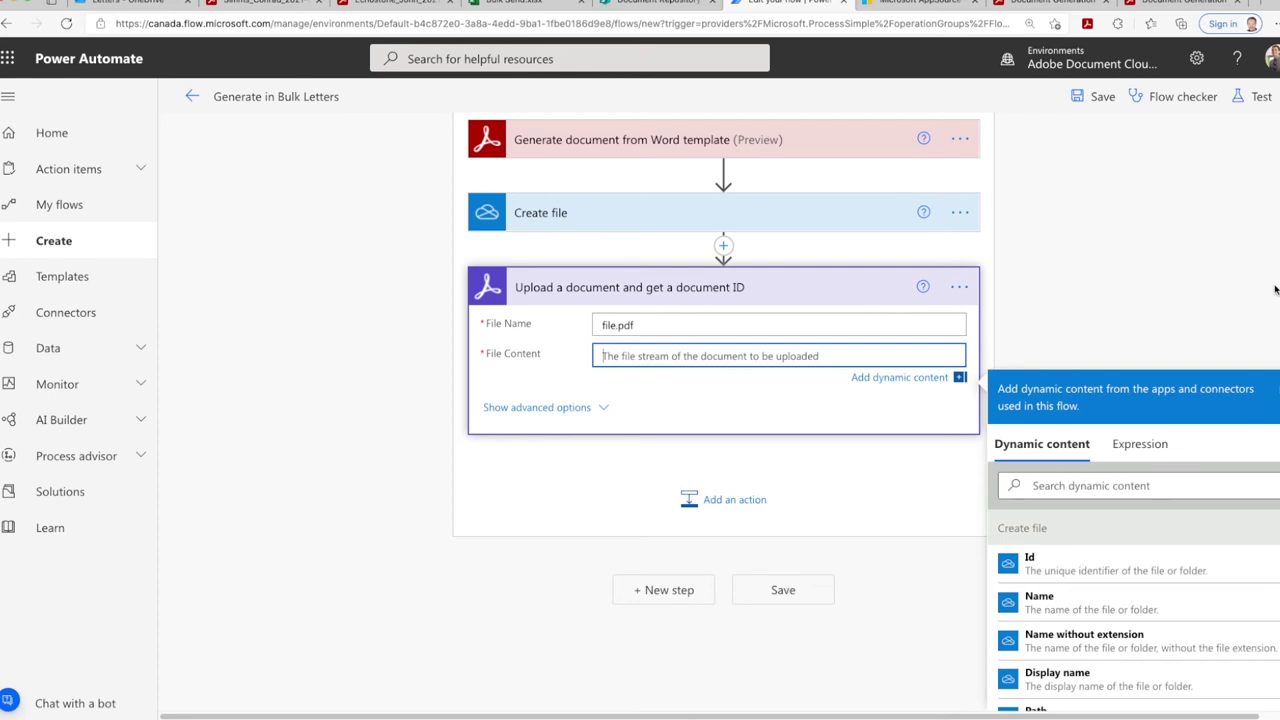
scroll(1262, 300, down, 1)
scroll(1189, 534, down, 5)
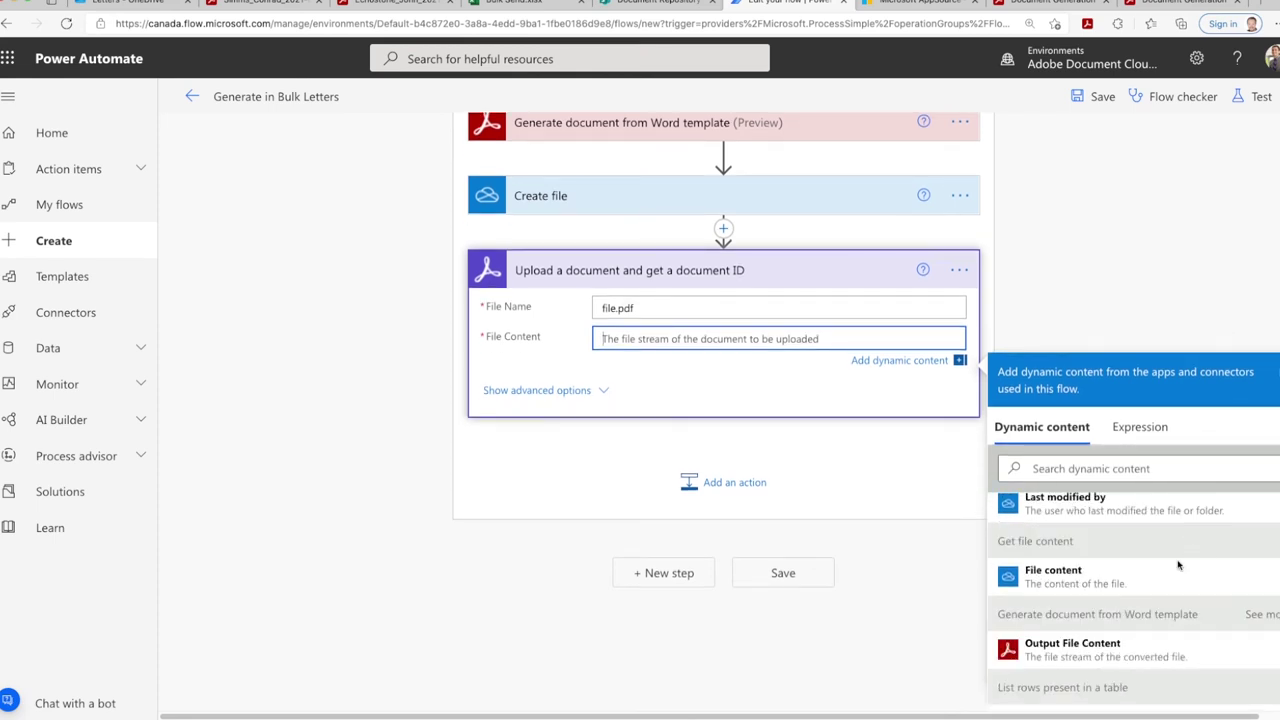
click(1092, 650)
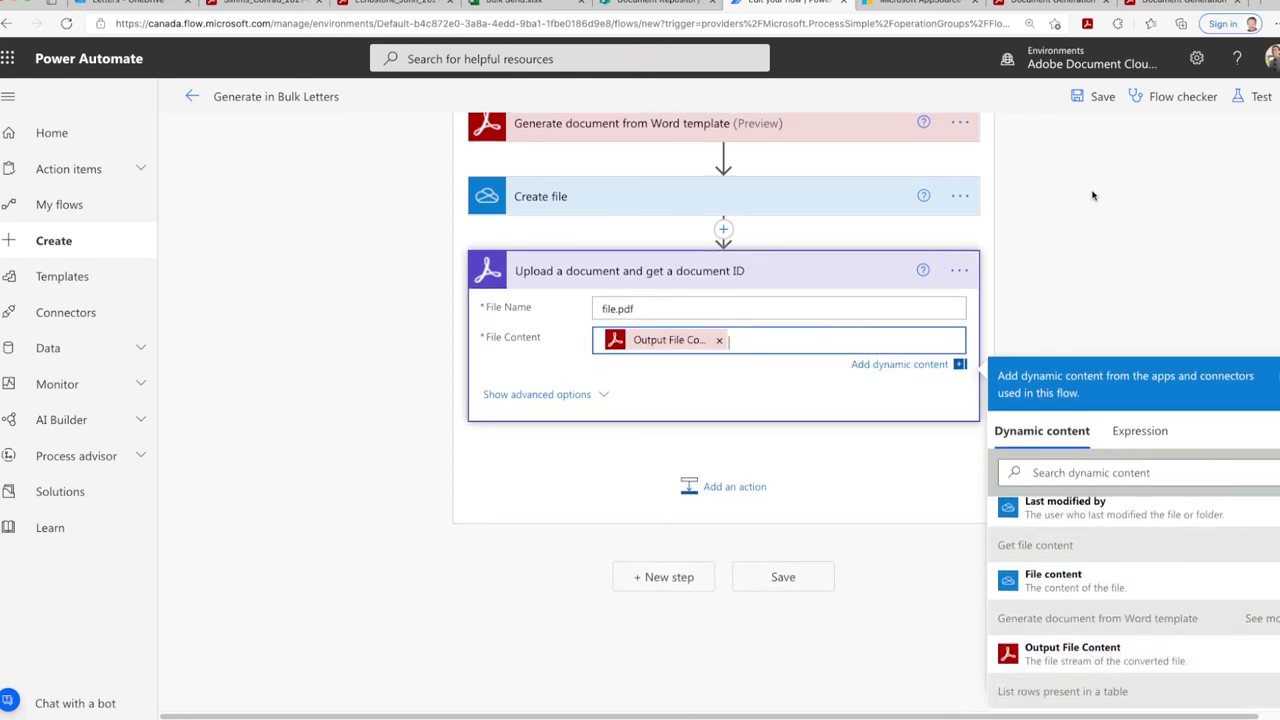
scroll(837, 520, up, 2)
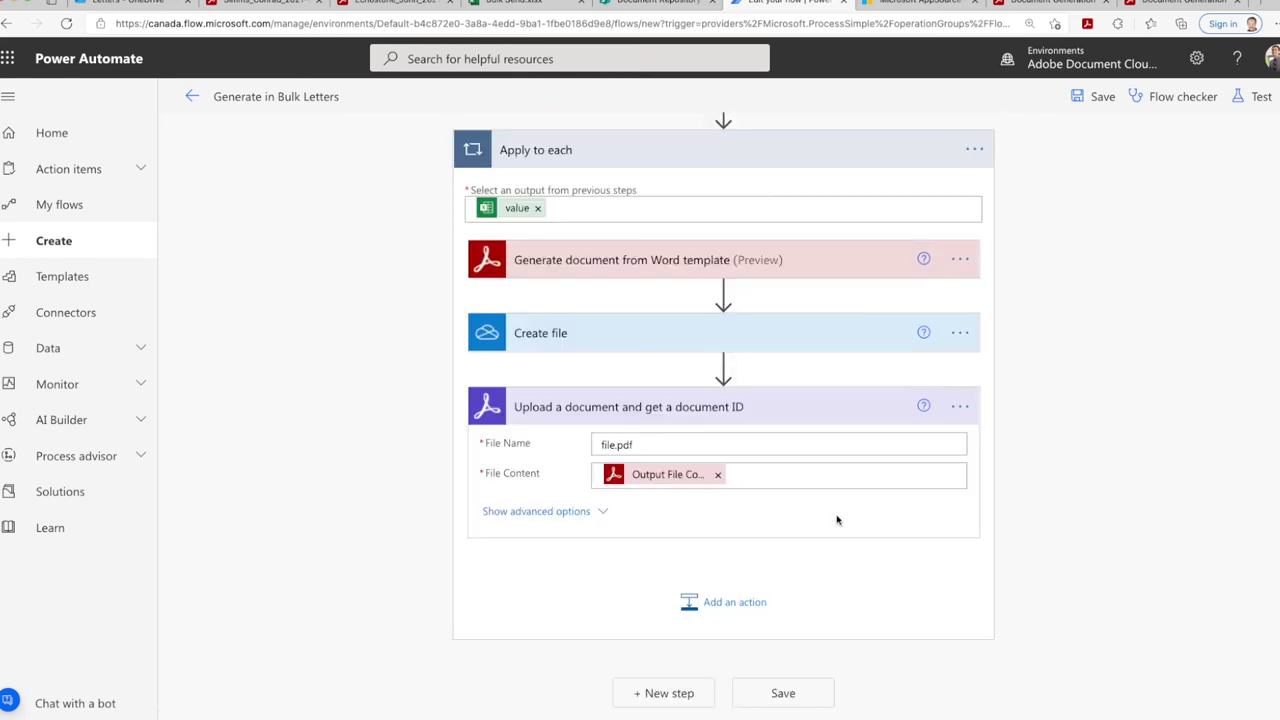
Step: Add the Adobe Sign action 'Create an agreement from an uploaded document and send for signature'
click(697, 606)
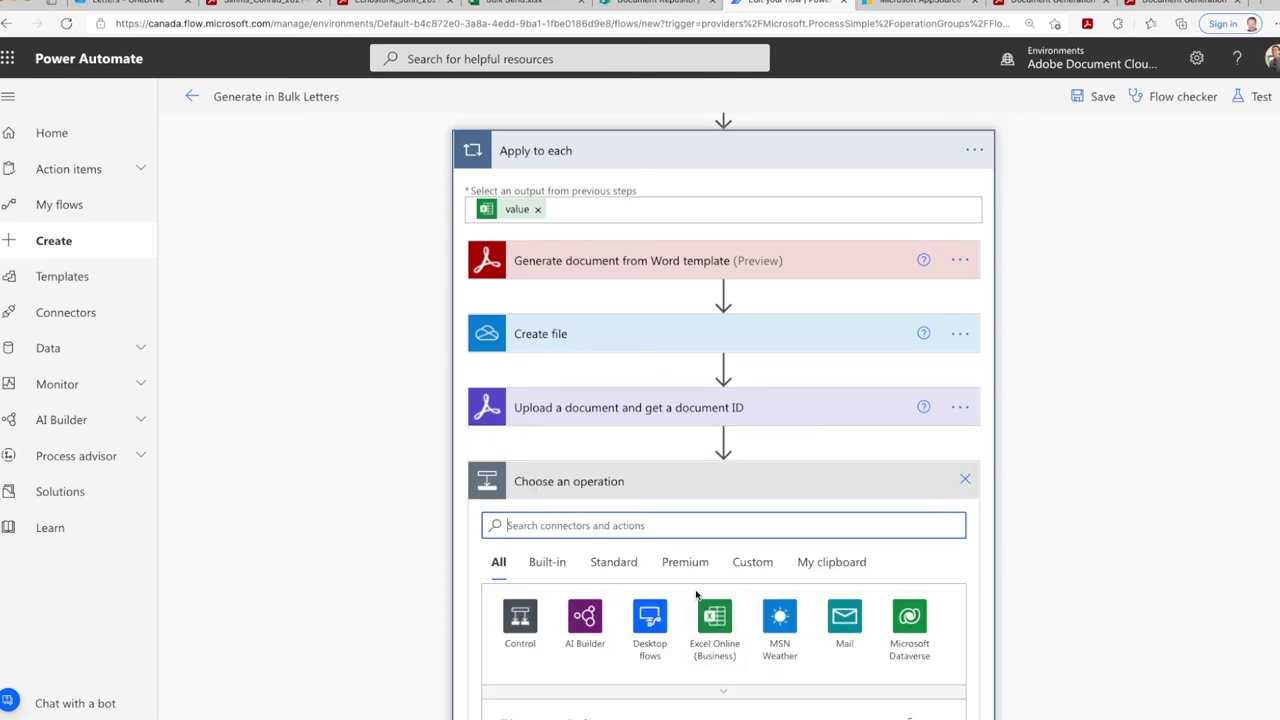
text(adobe sign)
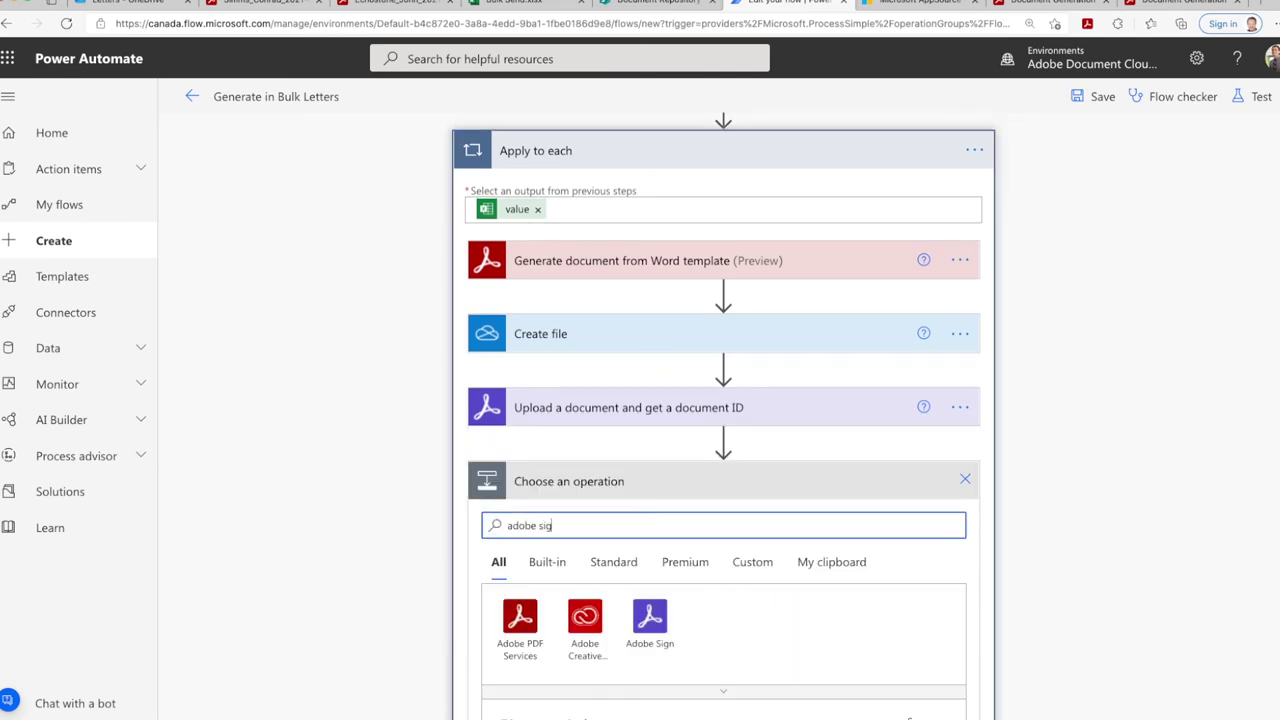
click(845, 620)
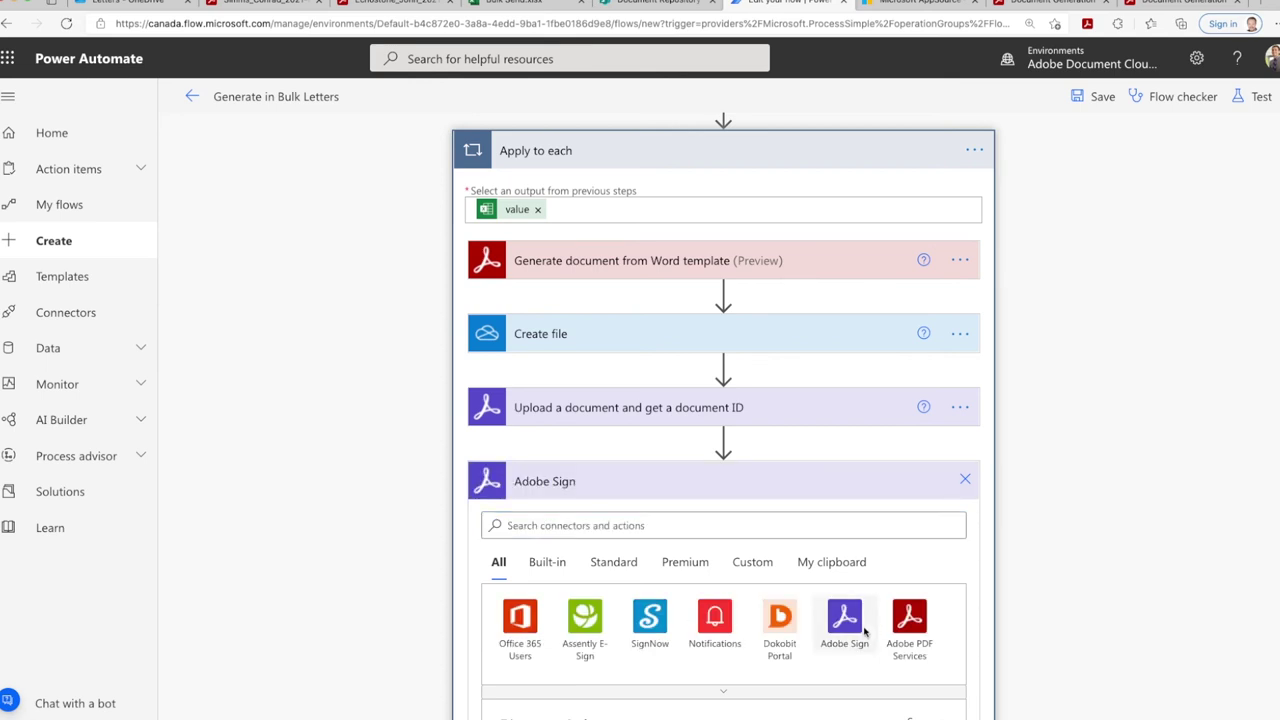
scroll(1180, 516, down, 2)
scroll(1180, 516, down, 2)
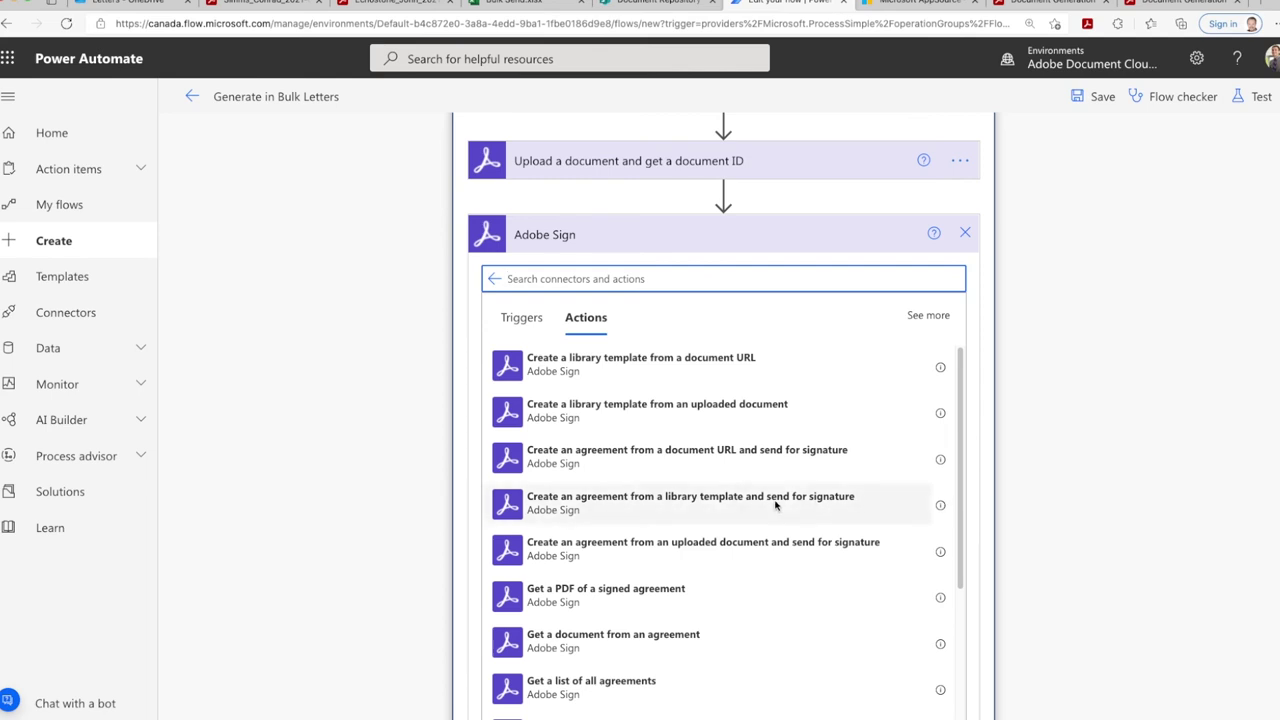
click(711, 559)
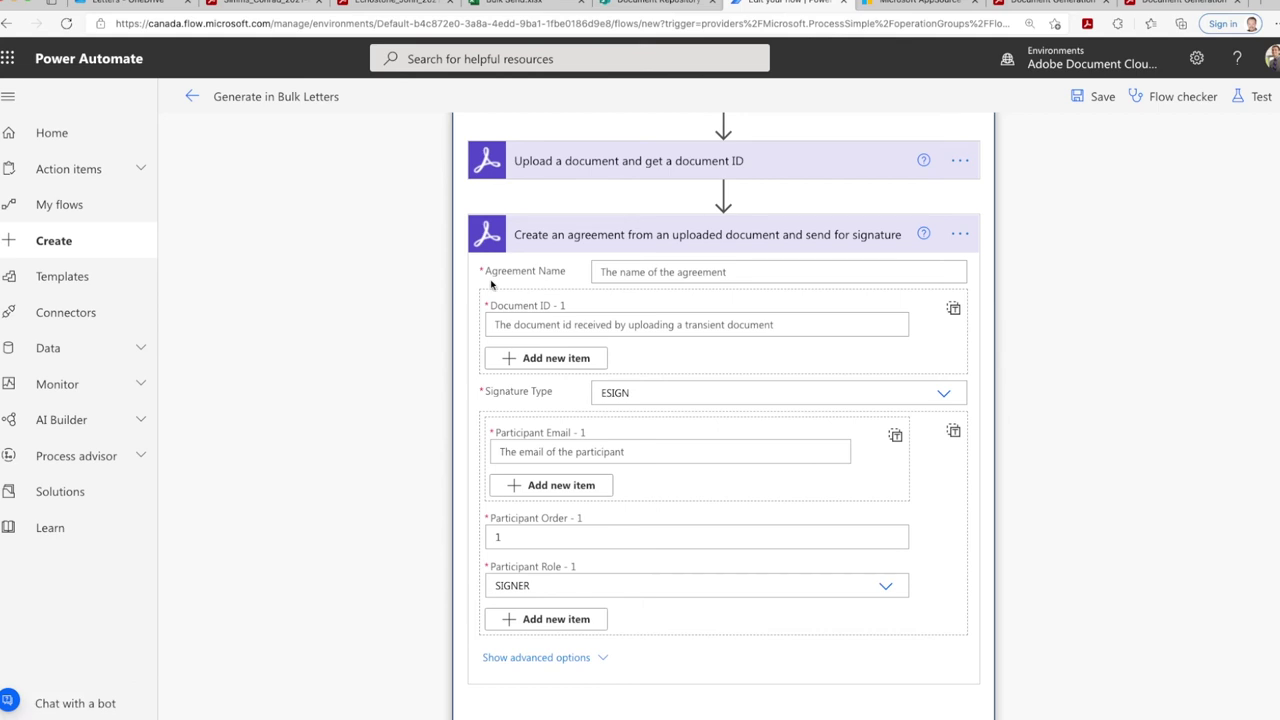
Step: Set Agreement Name to the Employee First Name and Employee Last Name tokens followed by '- Bonus'
click(636, 274)
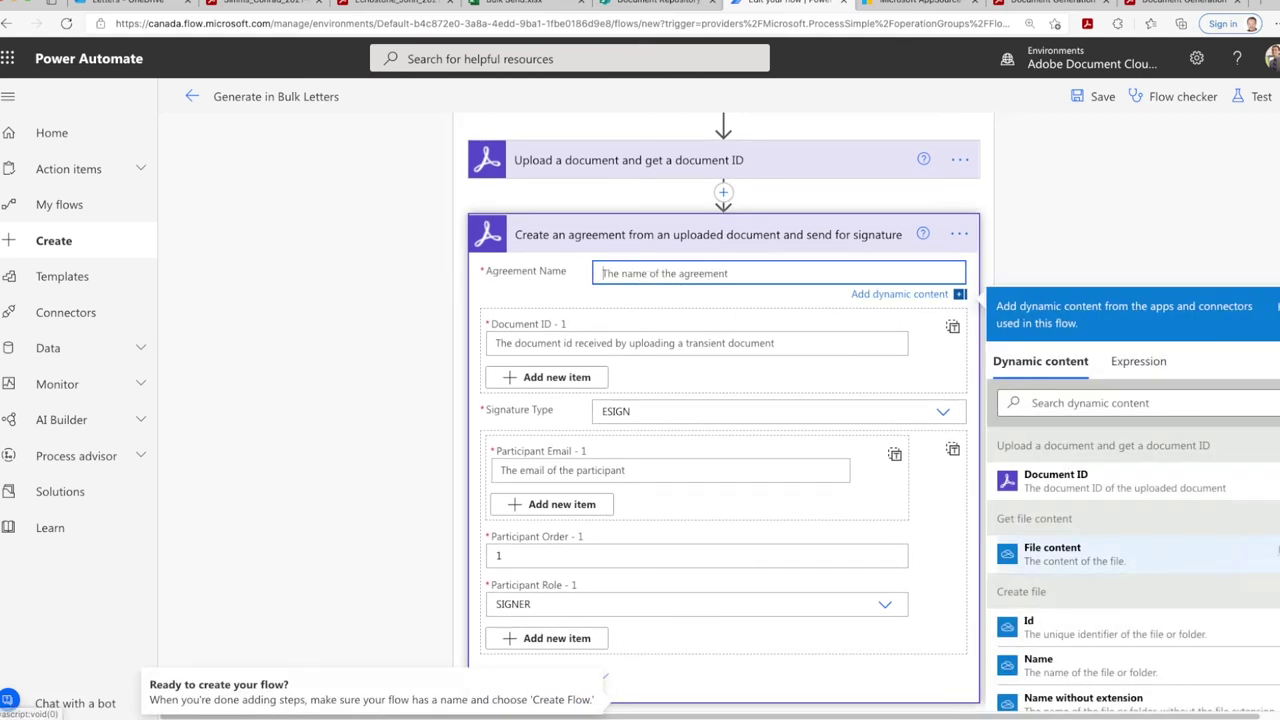
scroll(1225, 527, down, 1)
scroll(1225, 527, down, 5)
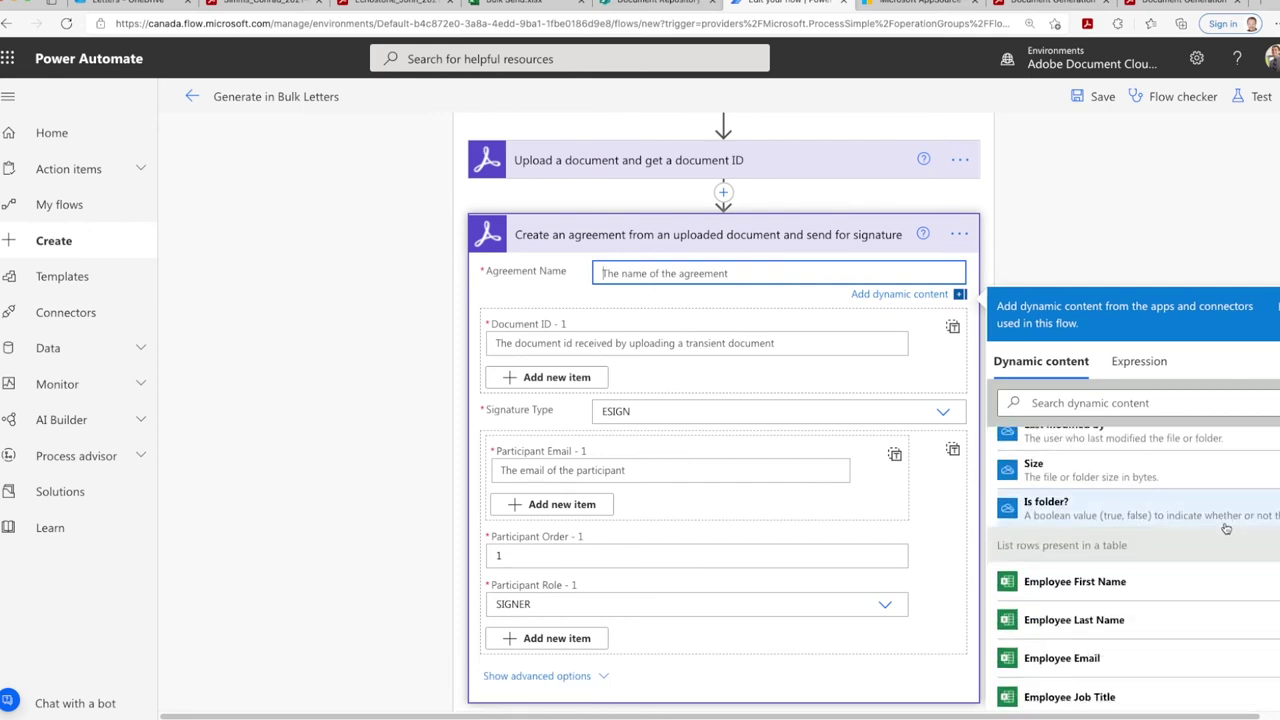
click(1048, 580)
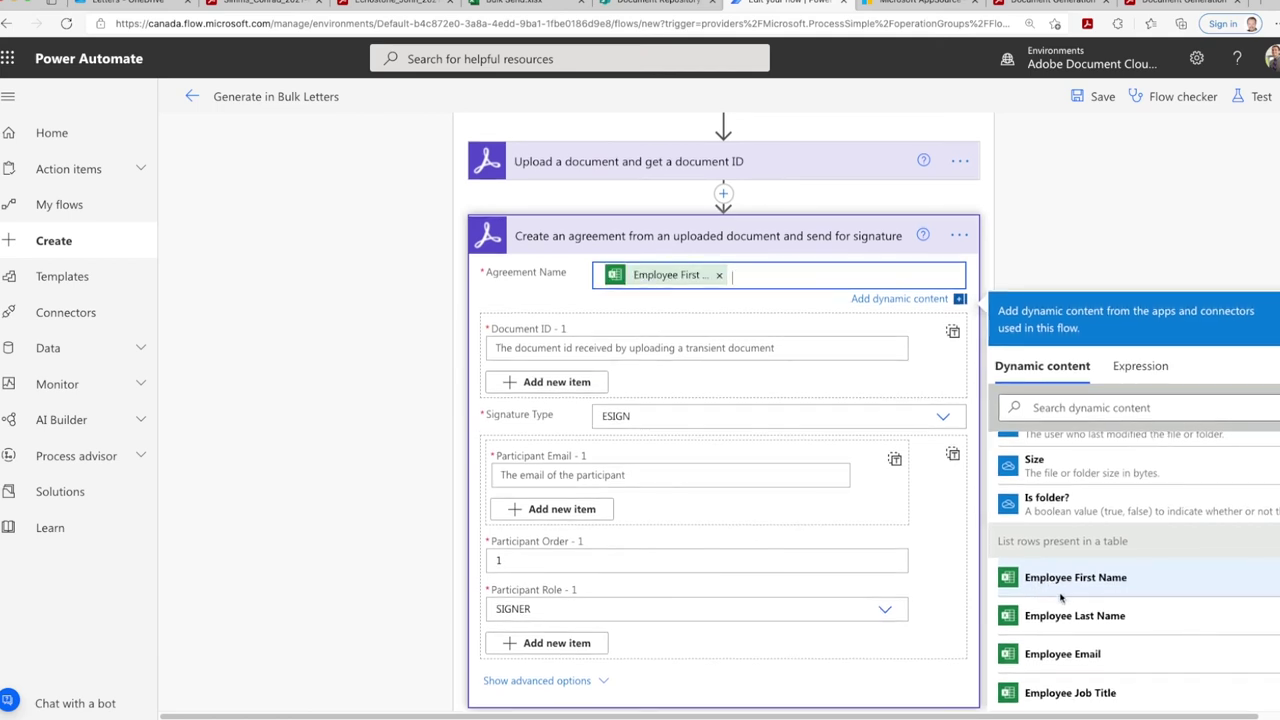
click(1058, 616)
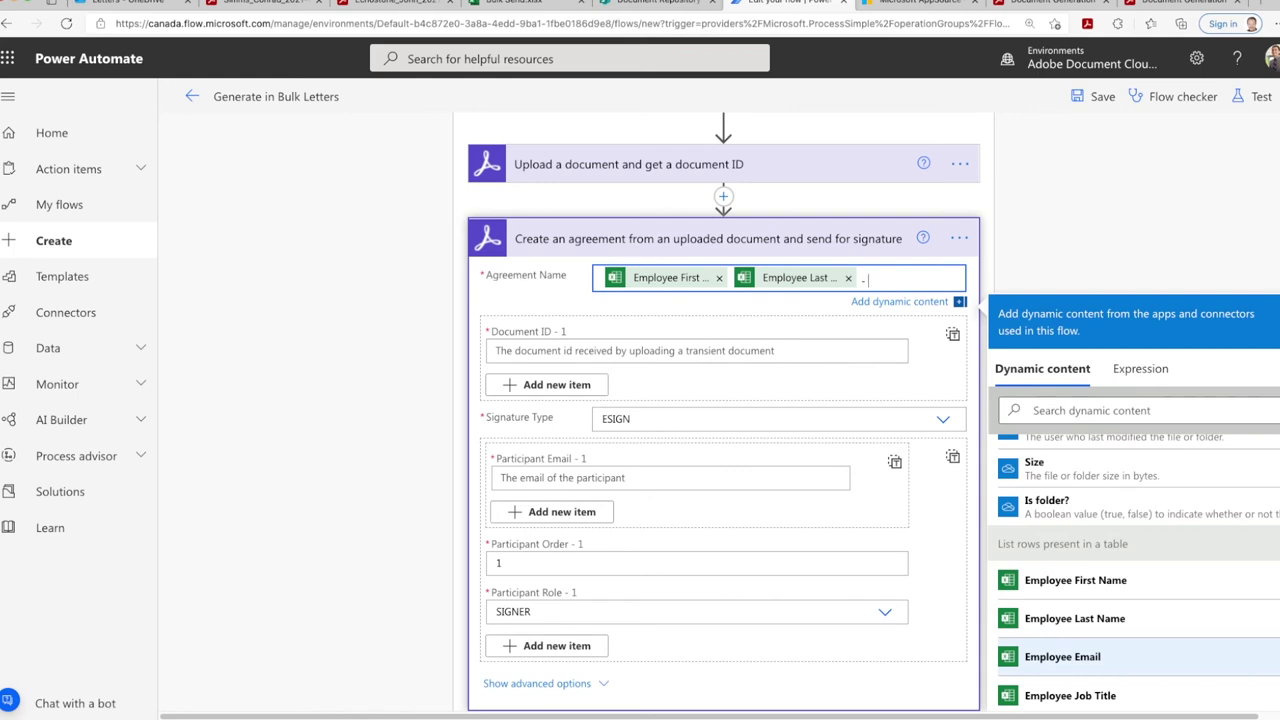
text(- N)
key(BackSpace)
text(Bonus)
click(602, 352)
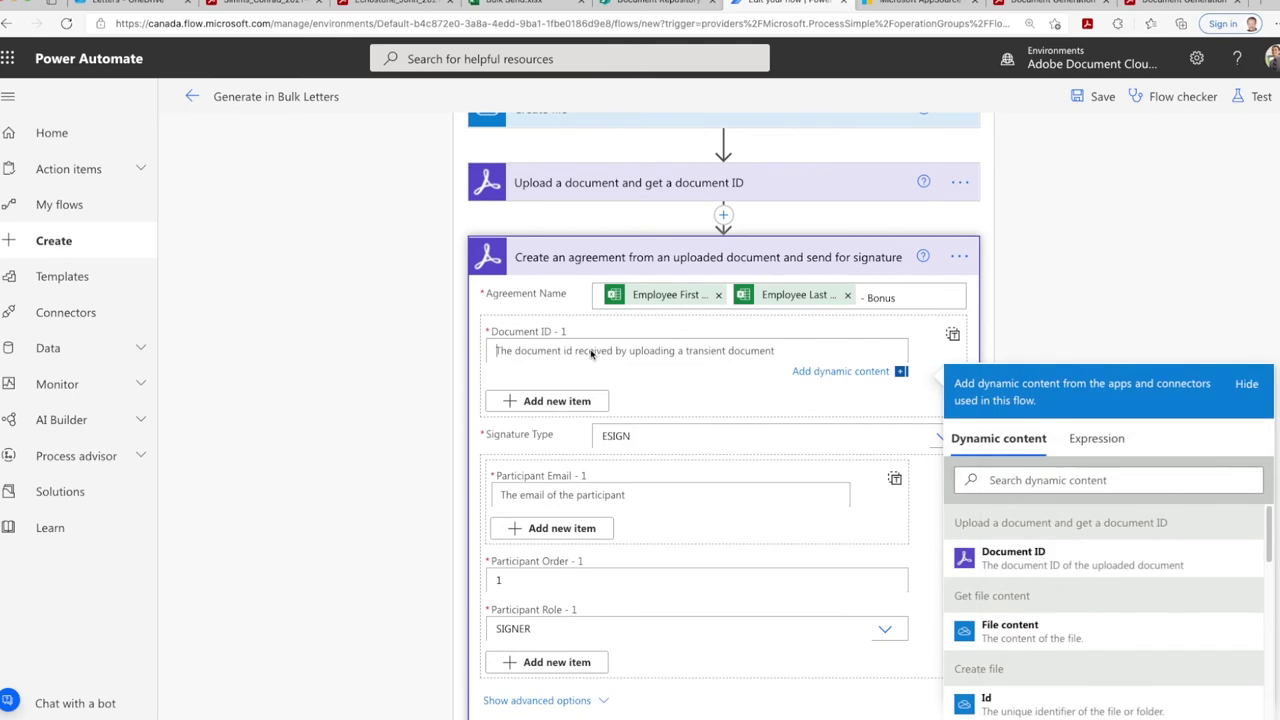
Step: Put the upload step's Document ID token into the agreement's Document ID field
scroll(645, 428, up, 1)
scroll(645, 428, up, 3)
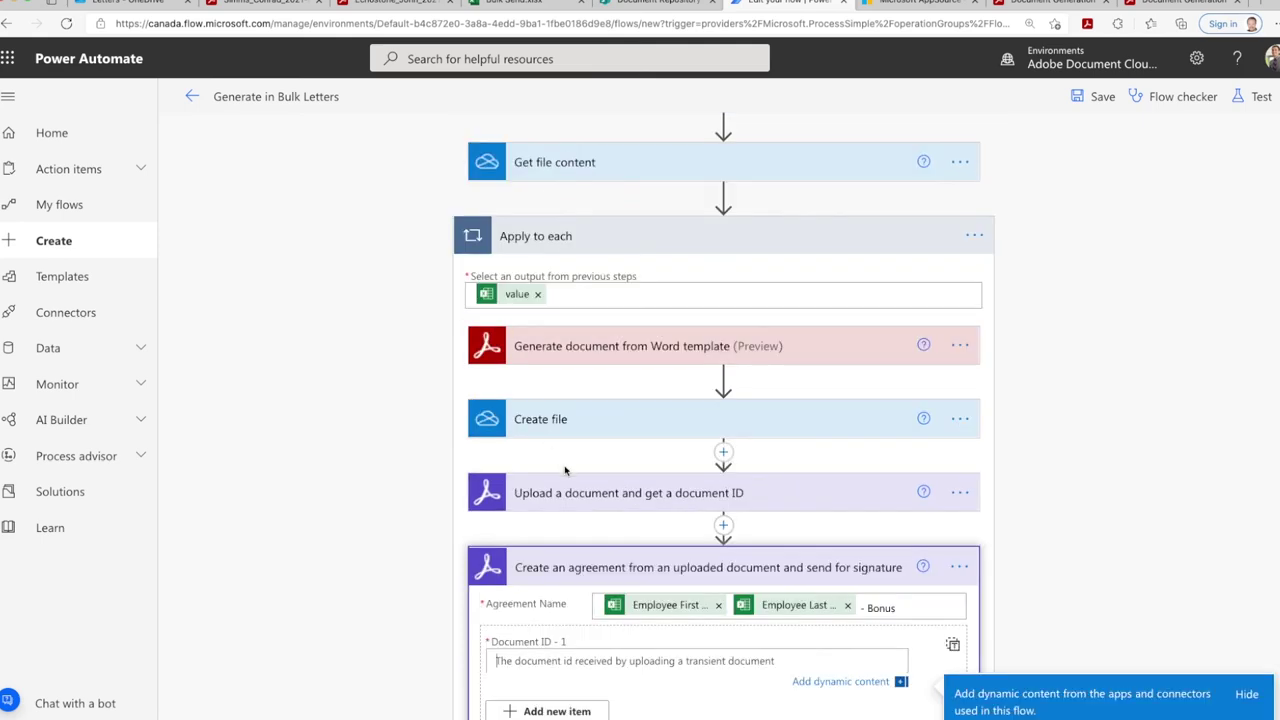
scroll(660, 510, down, 3)
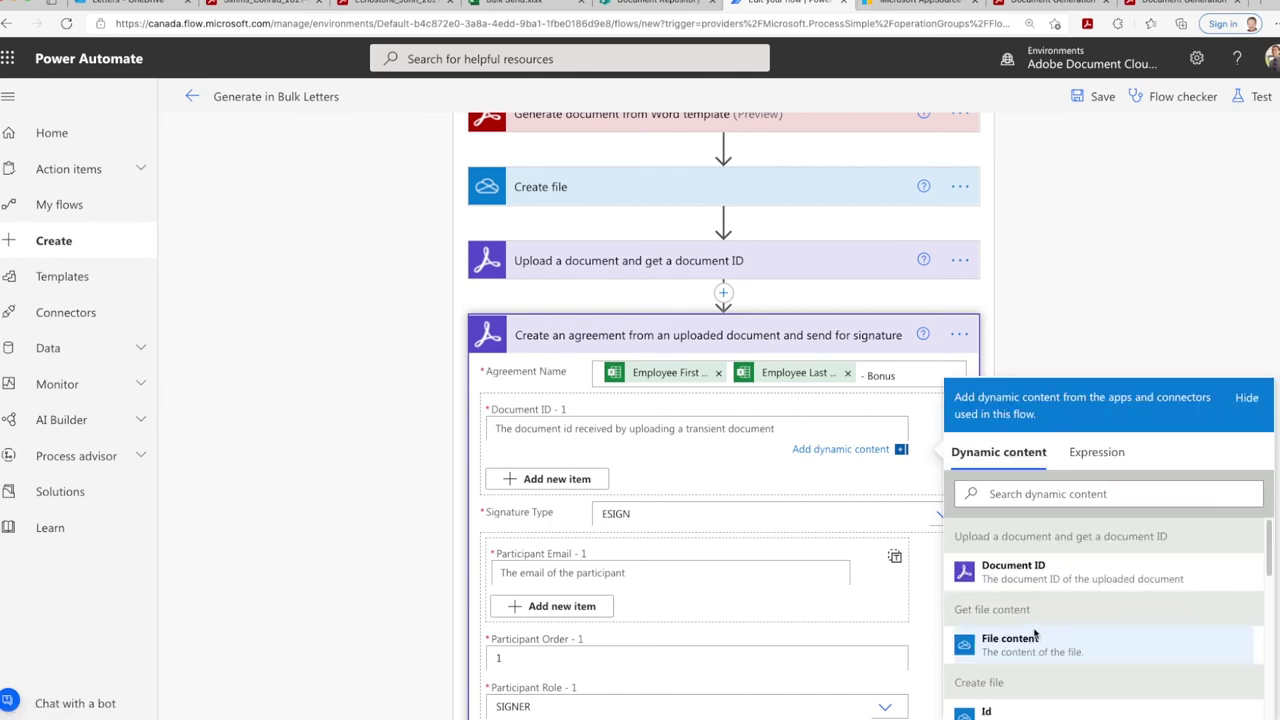
click(1013, 570)
scroll(1130, 274, down, 2)
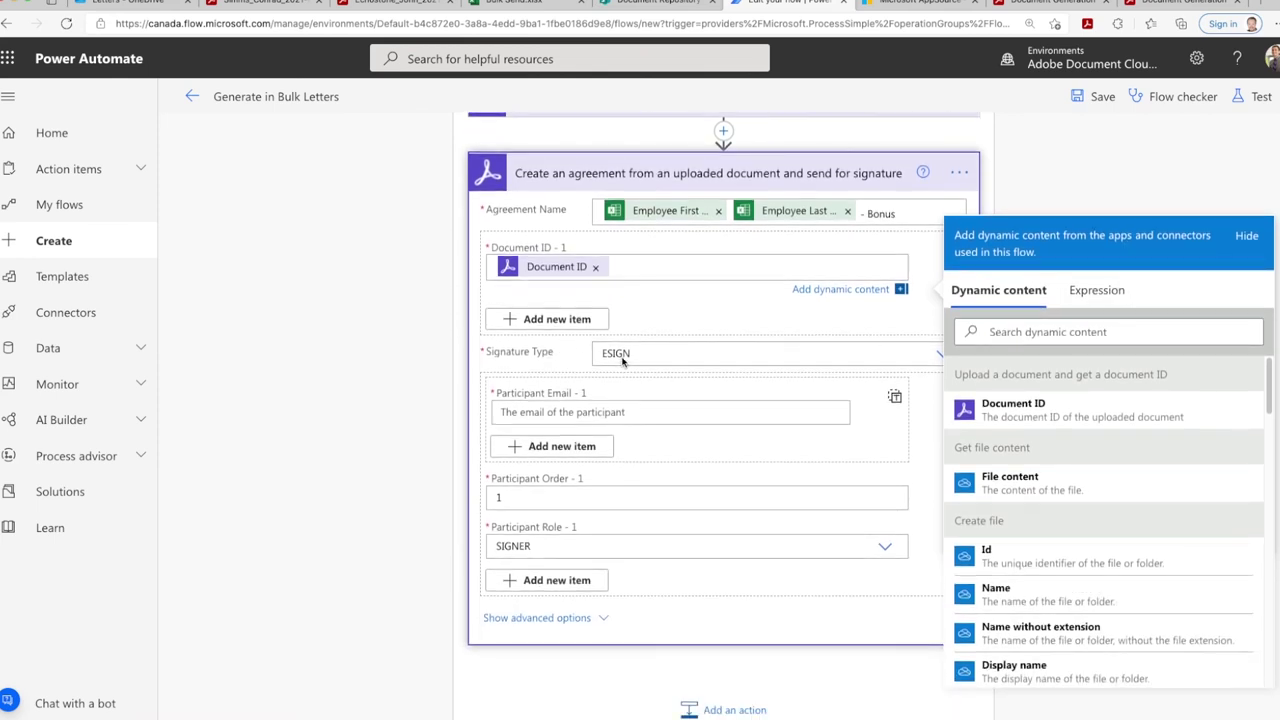
click(556, 400)
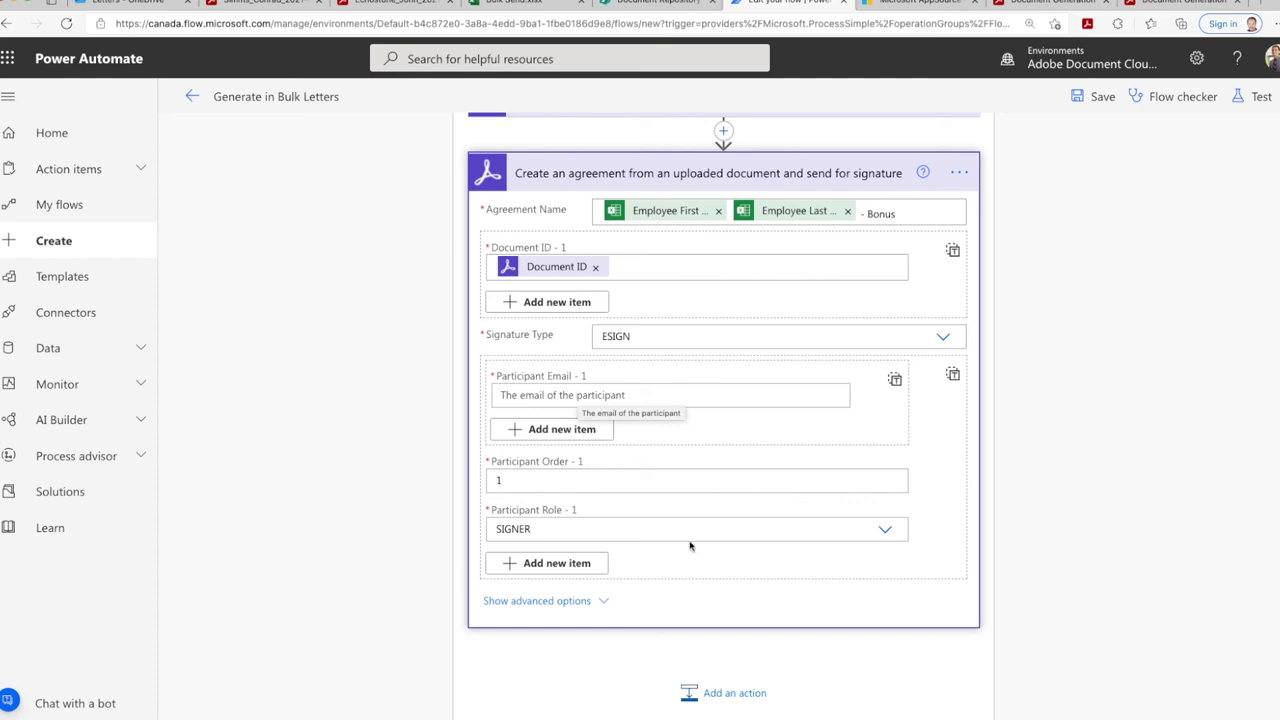
click(1175, 580)
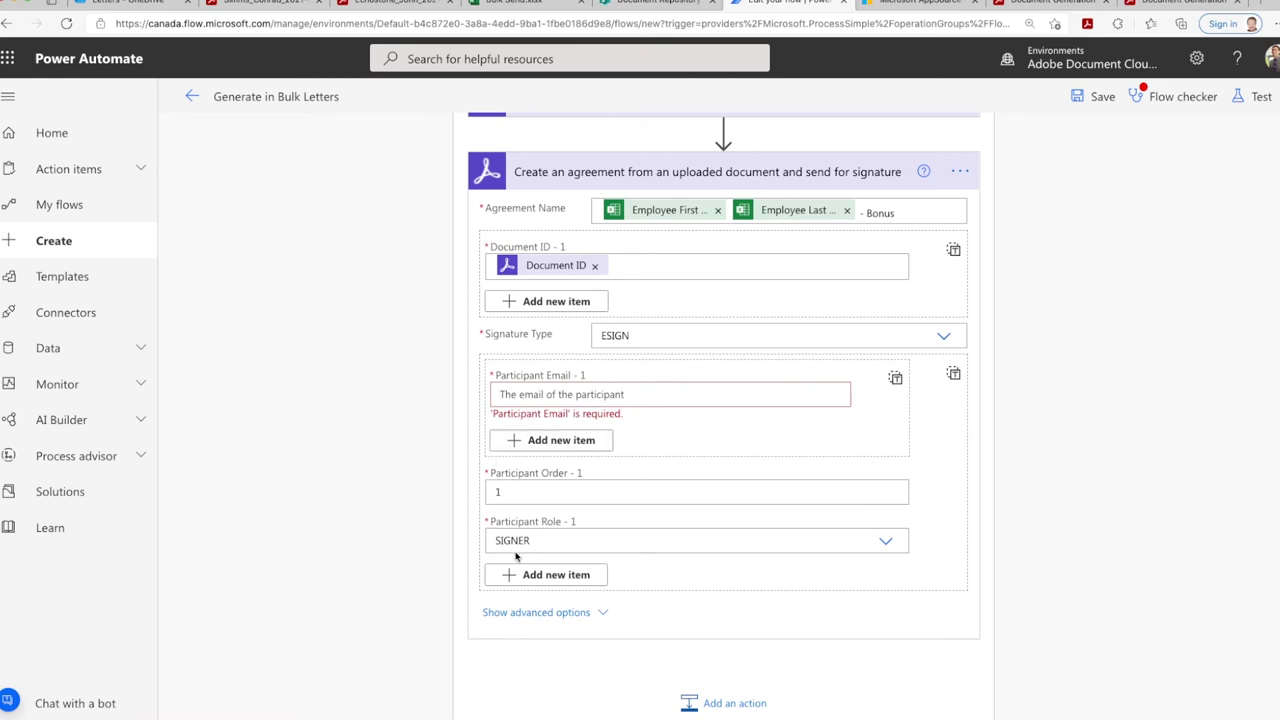
Step: Add a second participant item and set Participant Email - 1 to the Manager Email token
click(566, 577)
scroll(600, 569, down, 2)
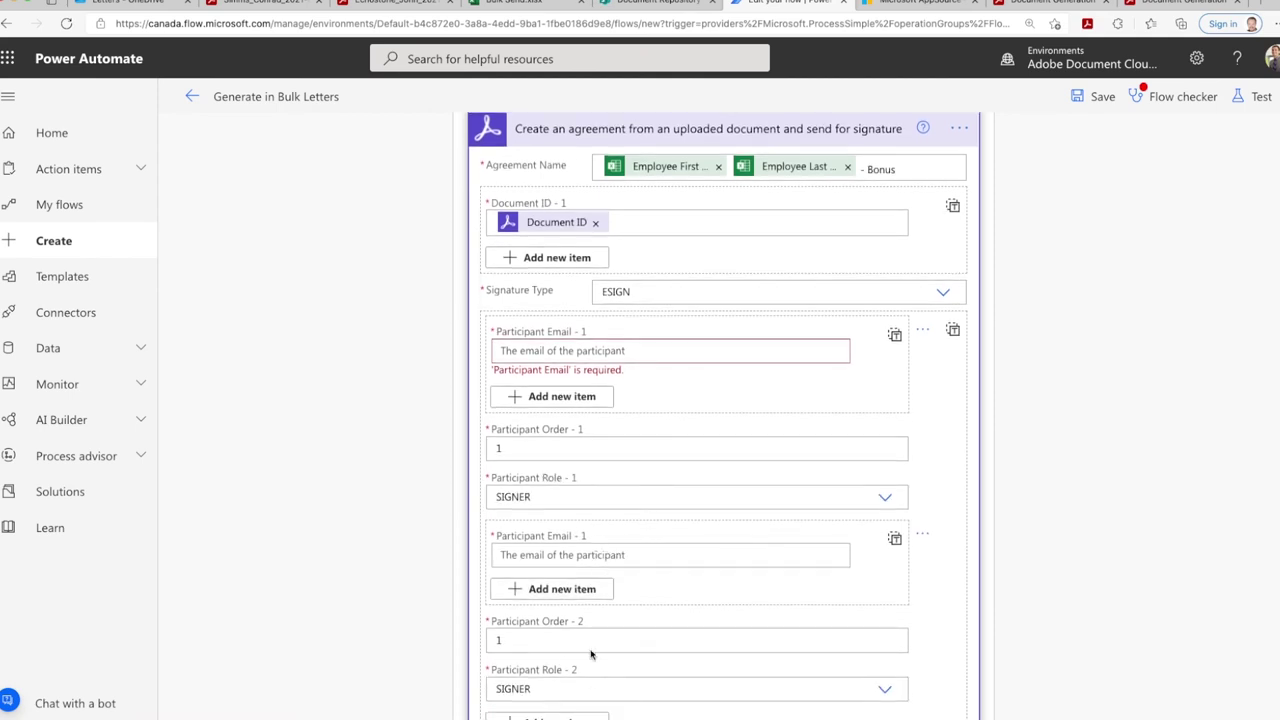
scroll(600, 652, down, 2)
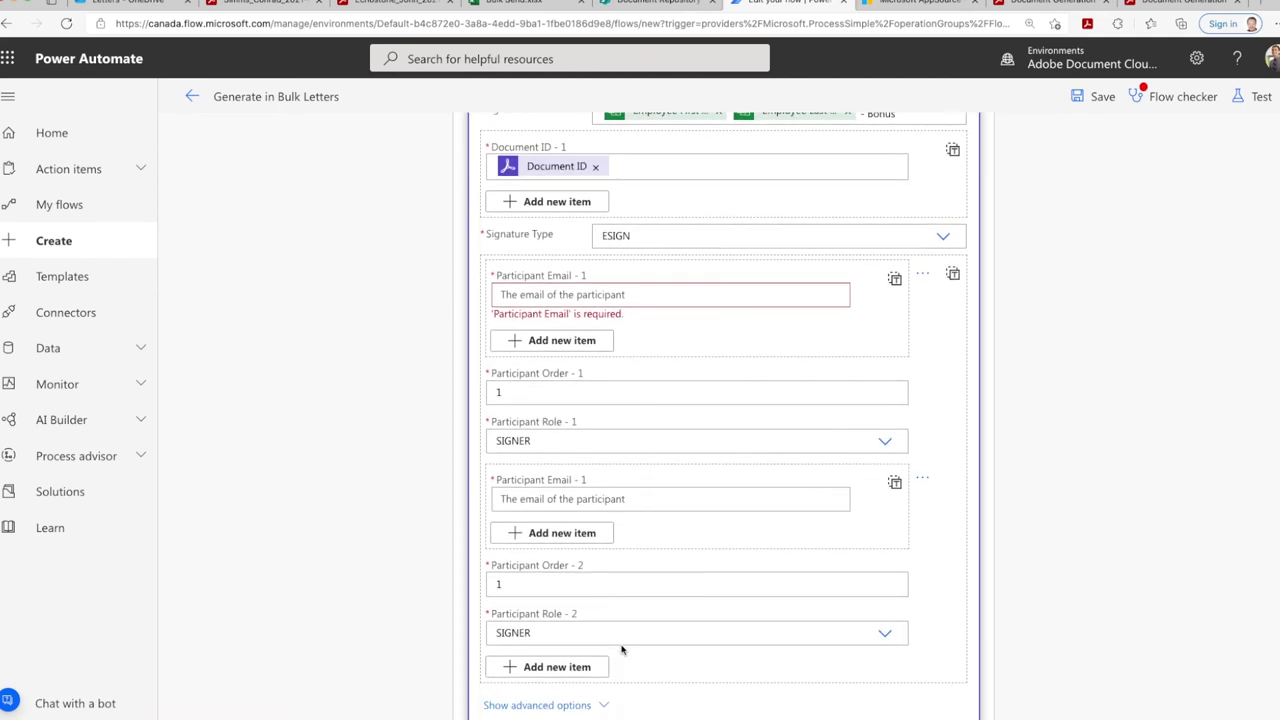
click(575, 303)
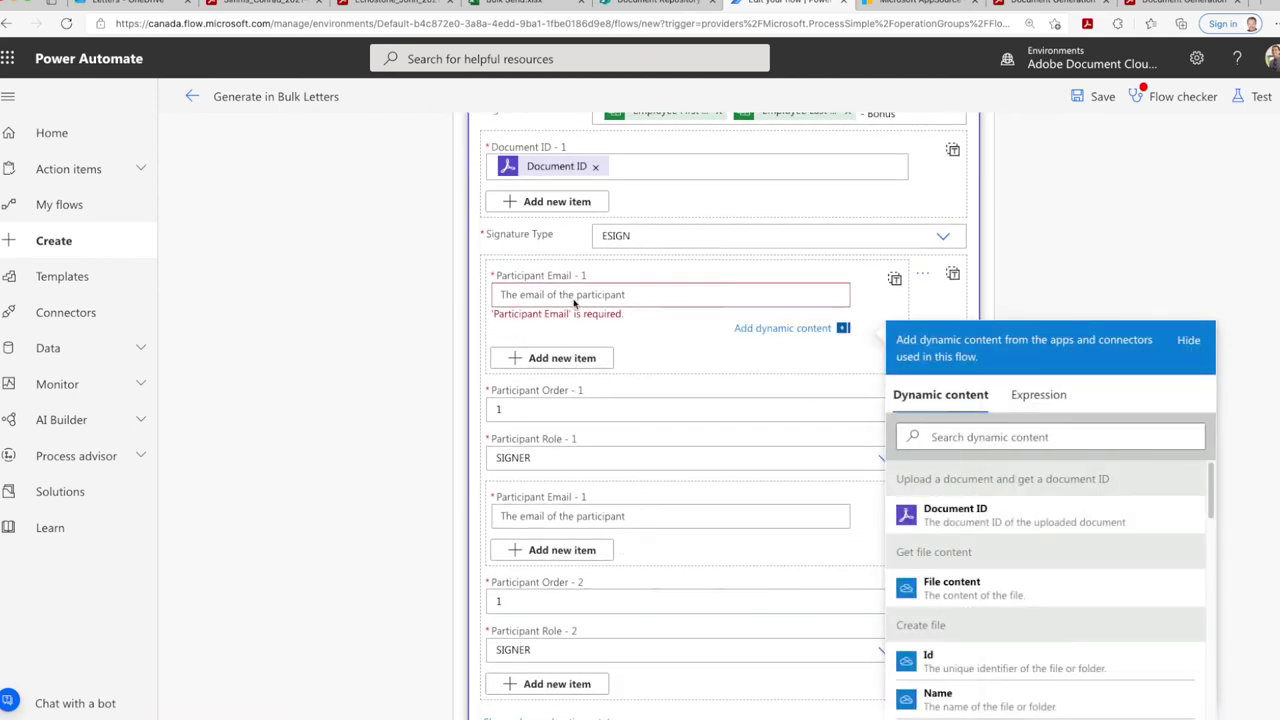
click(951, 441)
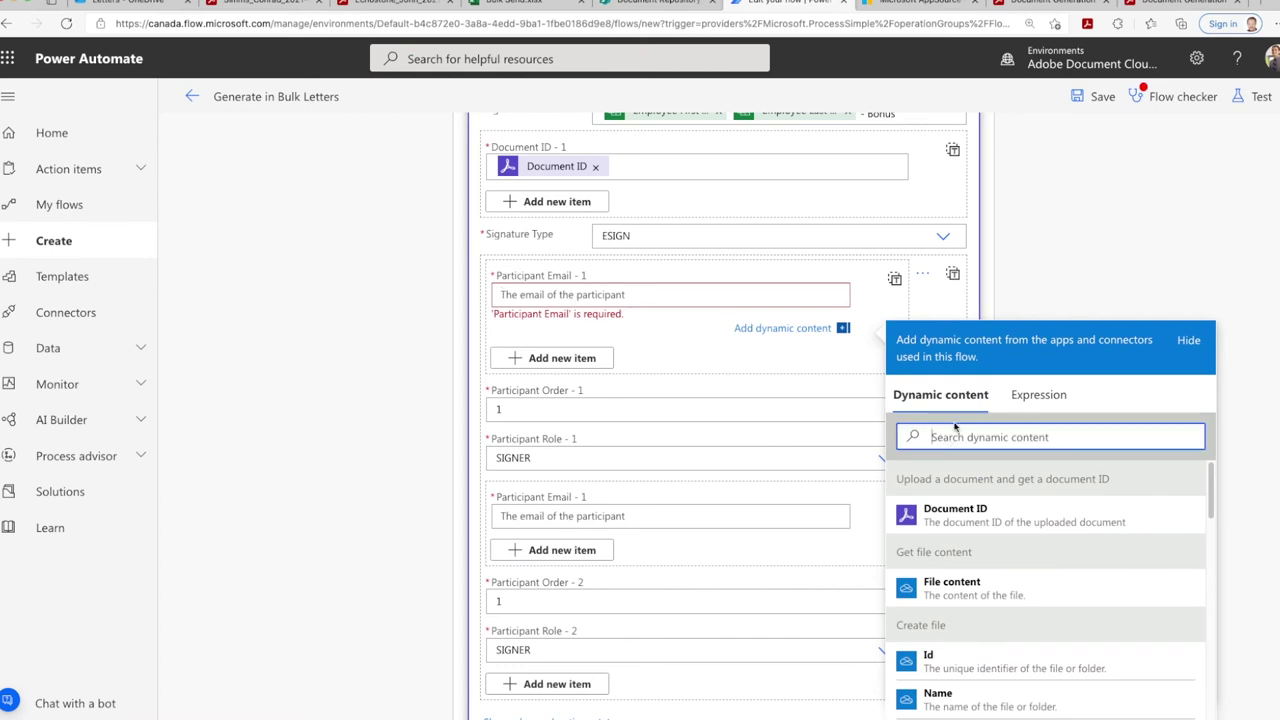
text(email)
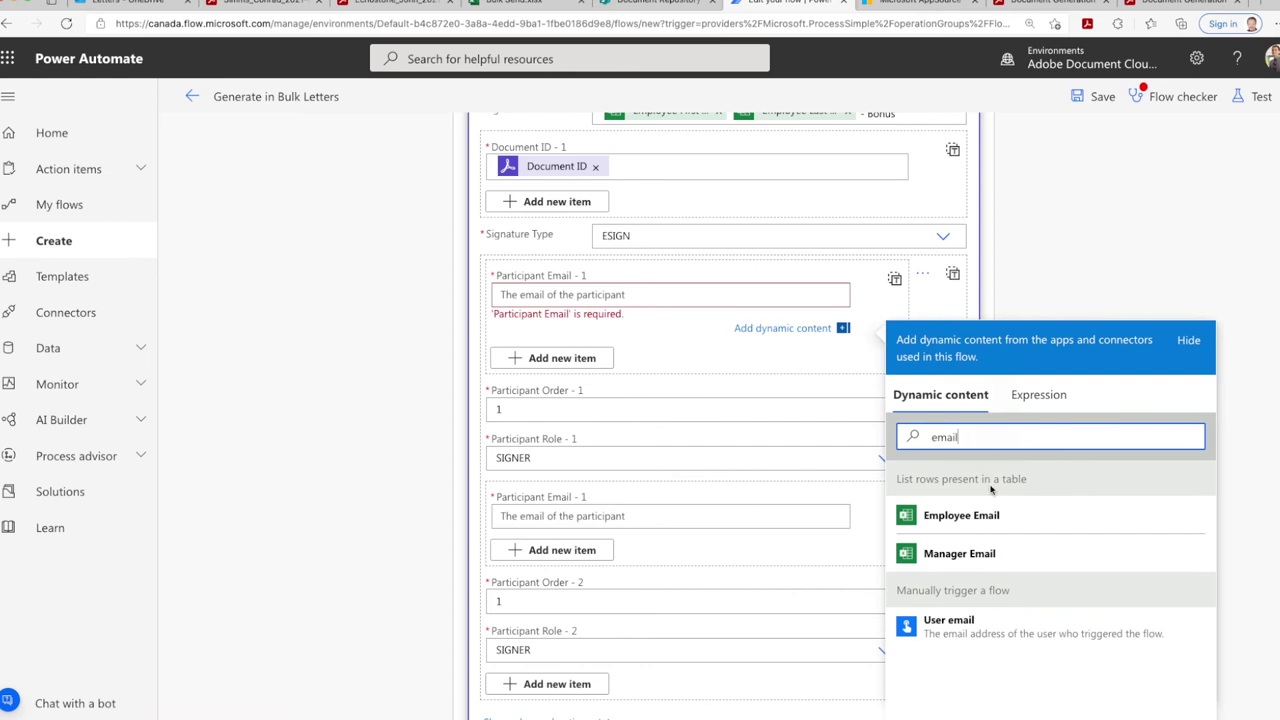
click(958, 560)
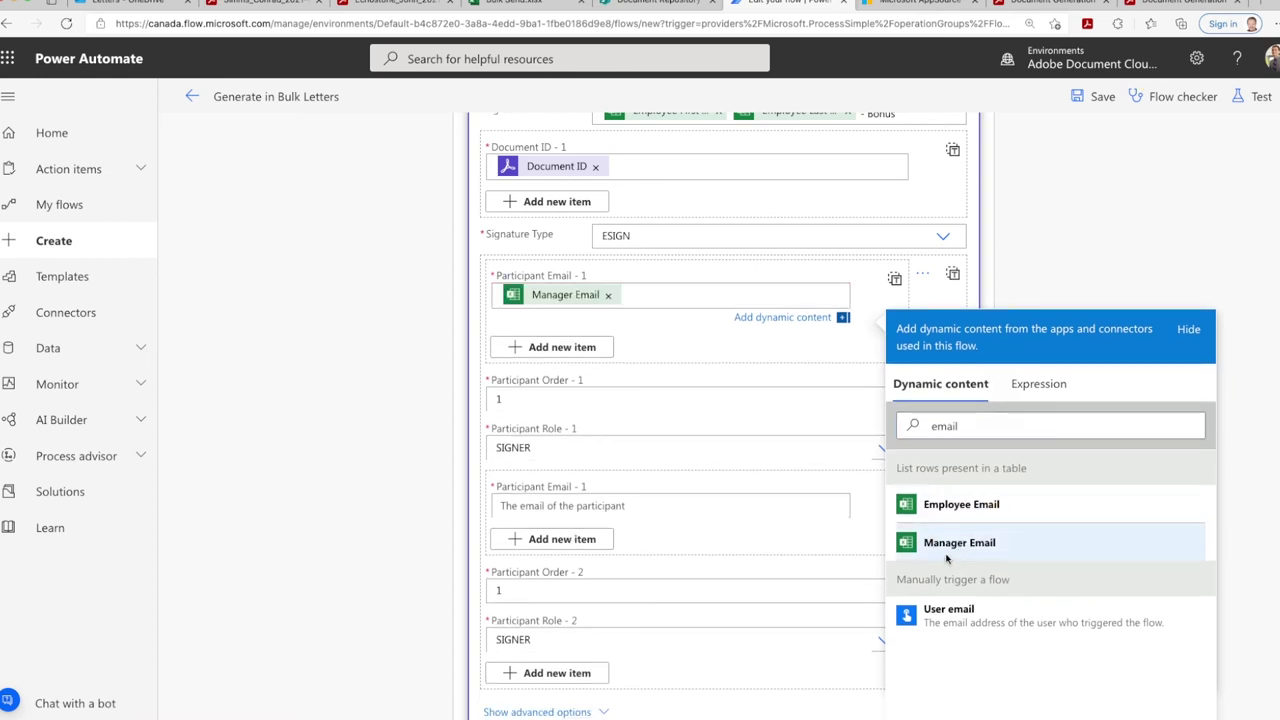
Step: Keep the first participant as SIGNER with signing order 1
click(526, 405)
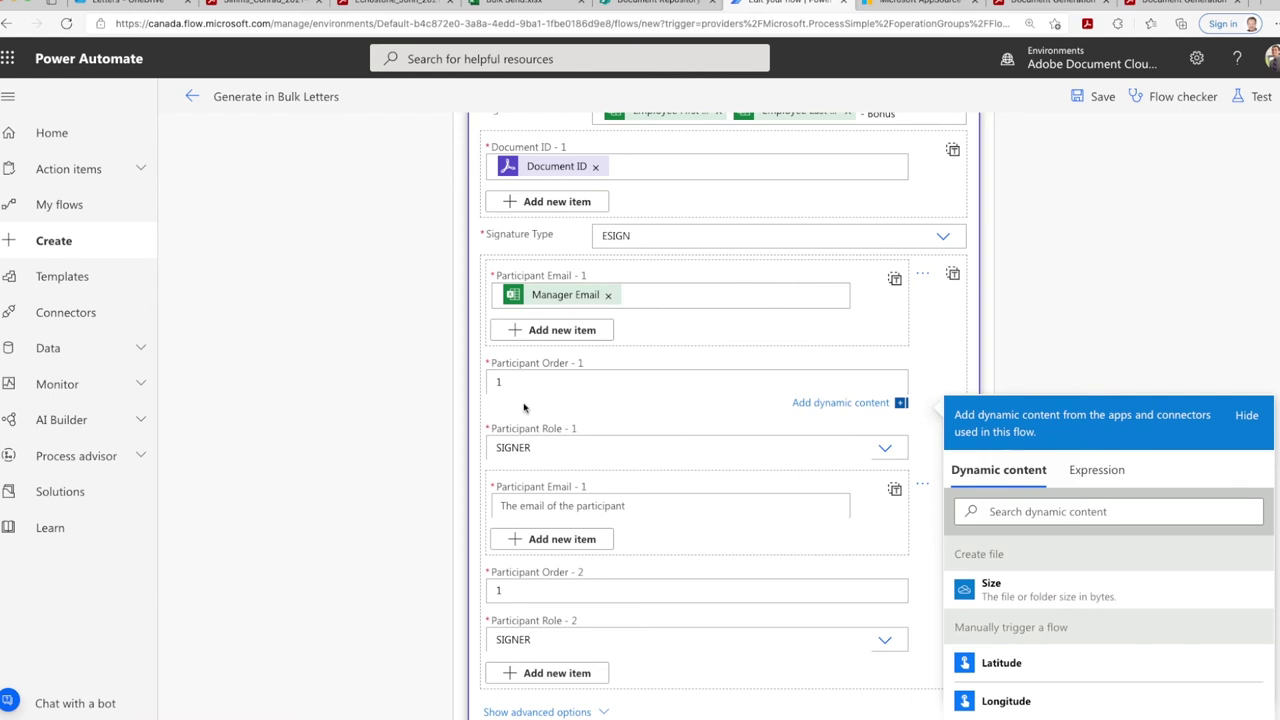
click(548, 448)
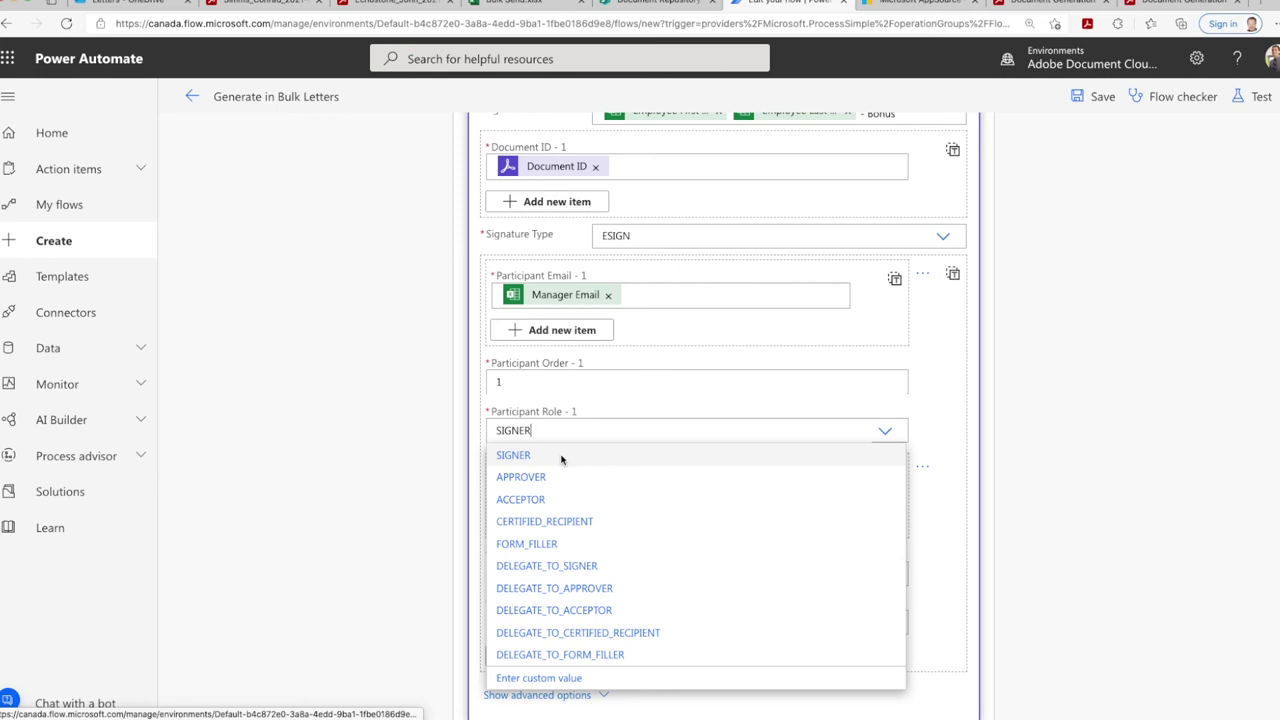
click(528, 456)
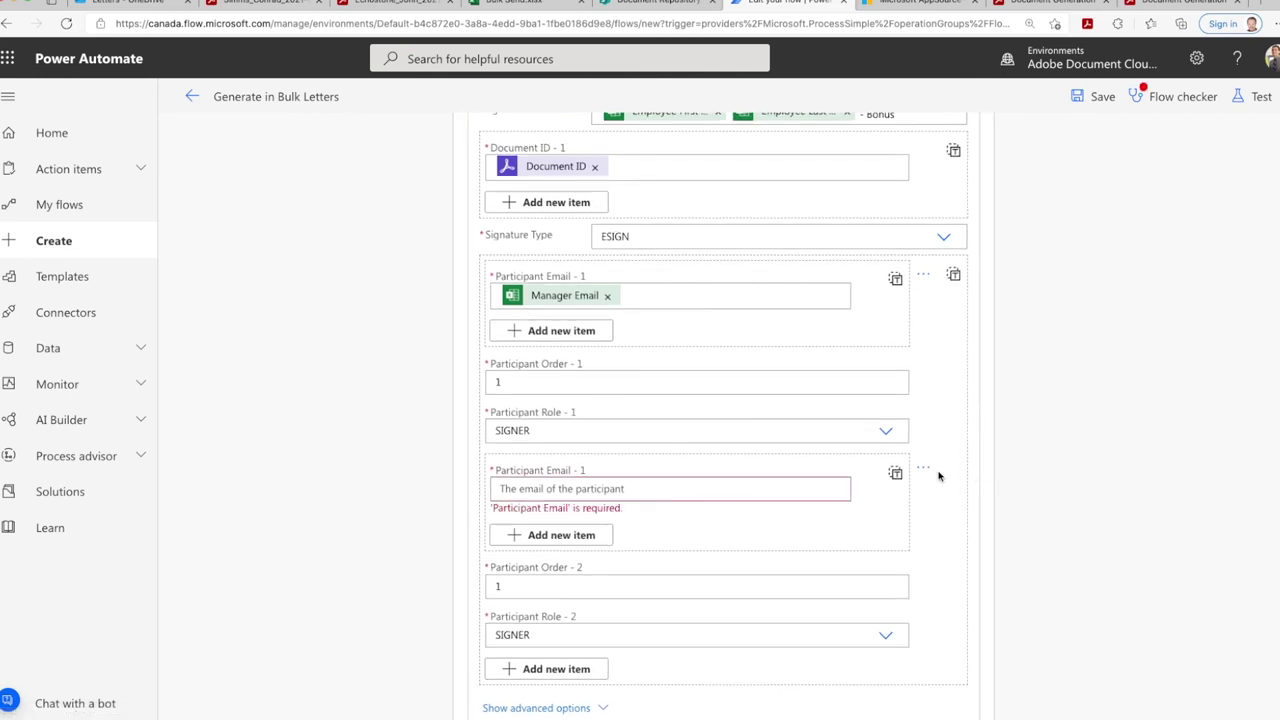
scroll(938, 476, down, 1)
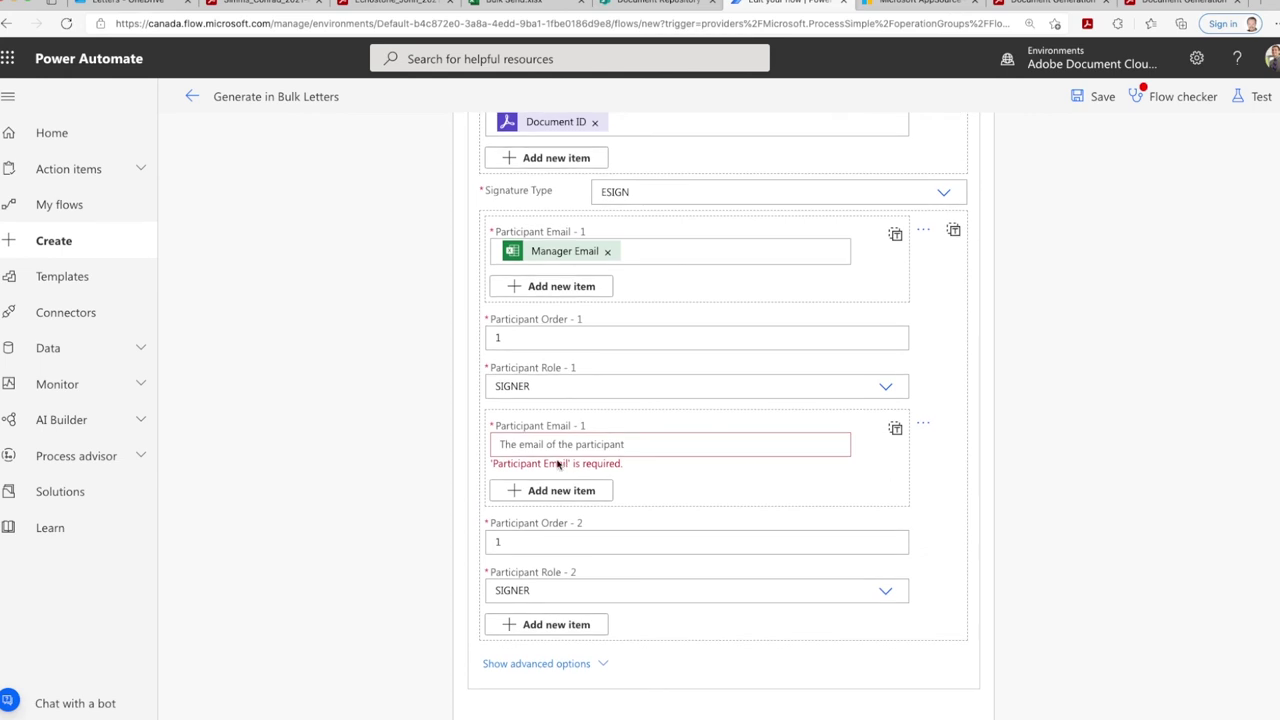
scroll(557, 464, down, 1)
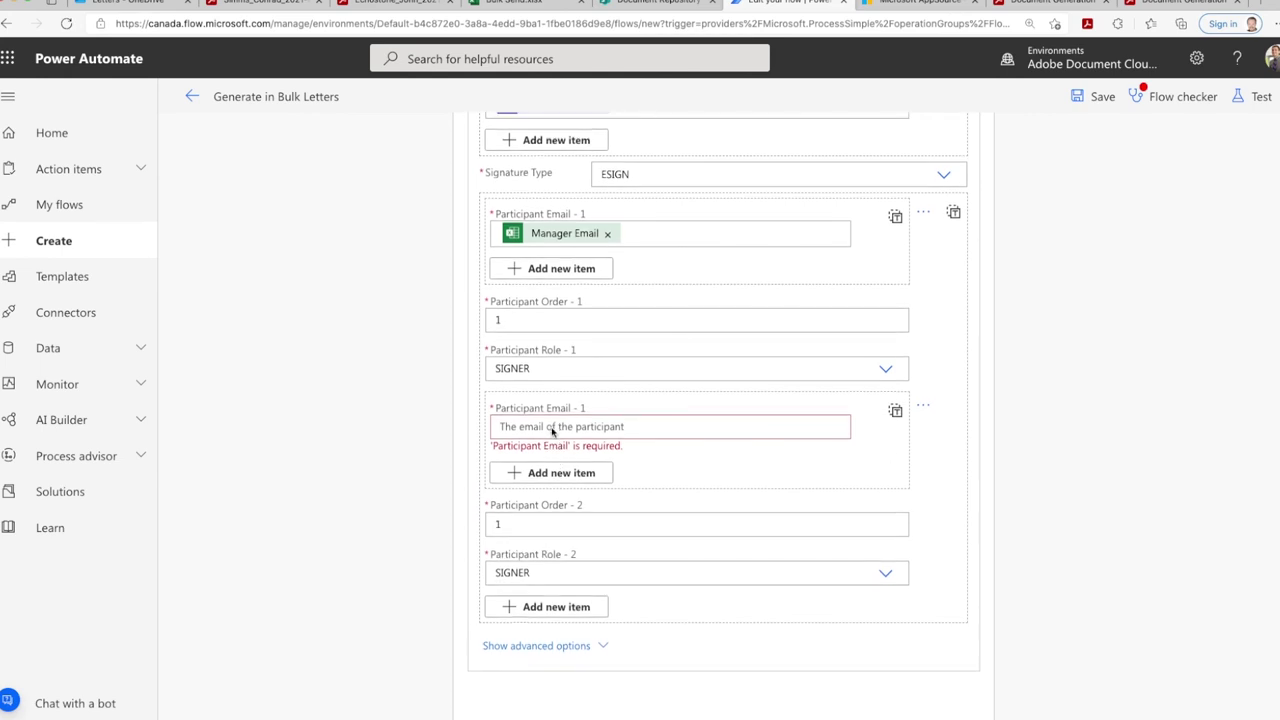
Step: Set the second participant's email to the Employee Email token and its signing order to 2
click(551, 427)
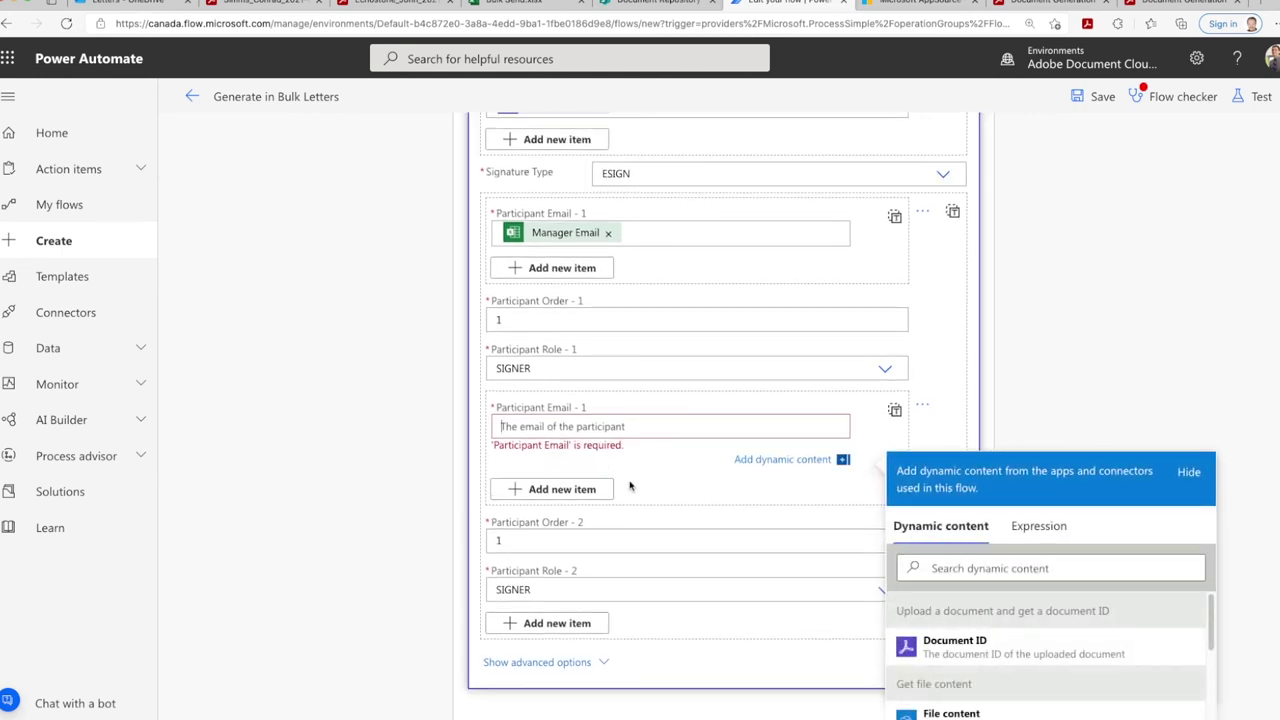
click(992, 569)
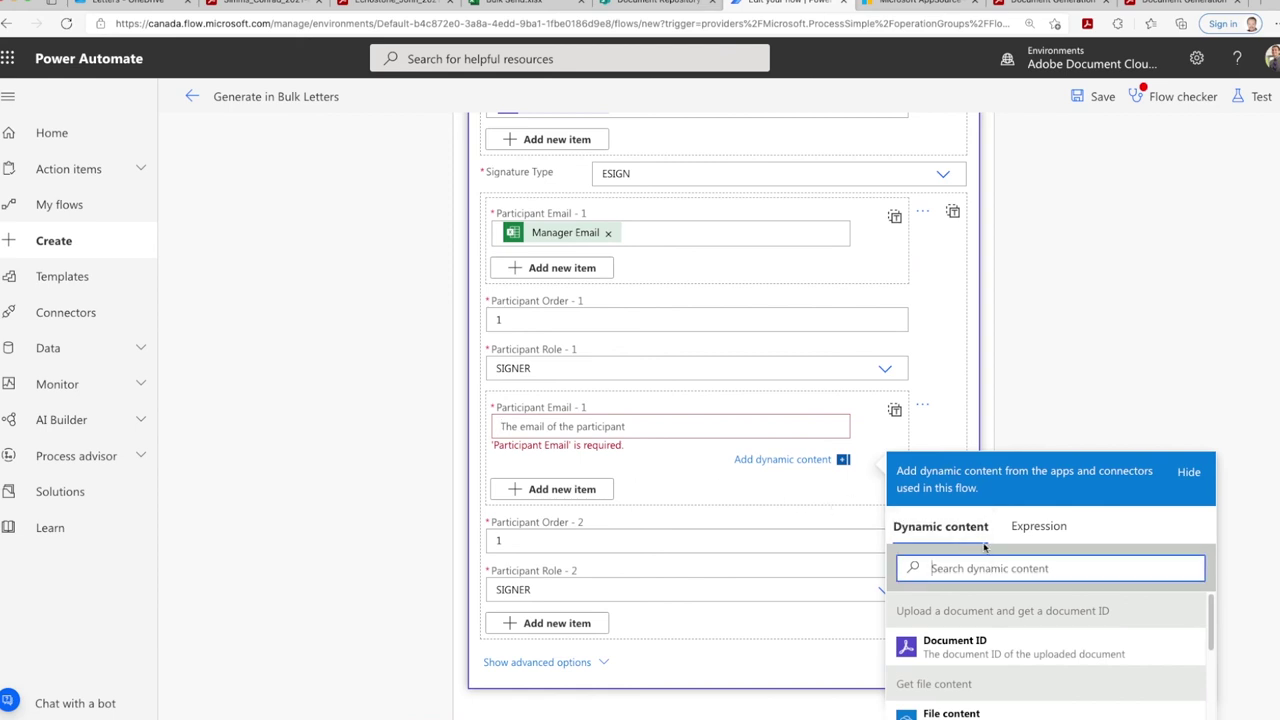
text(email)
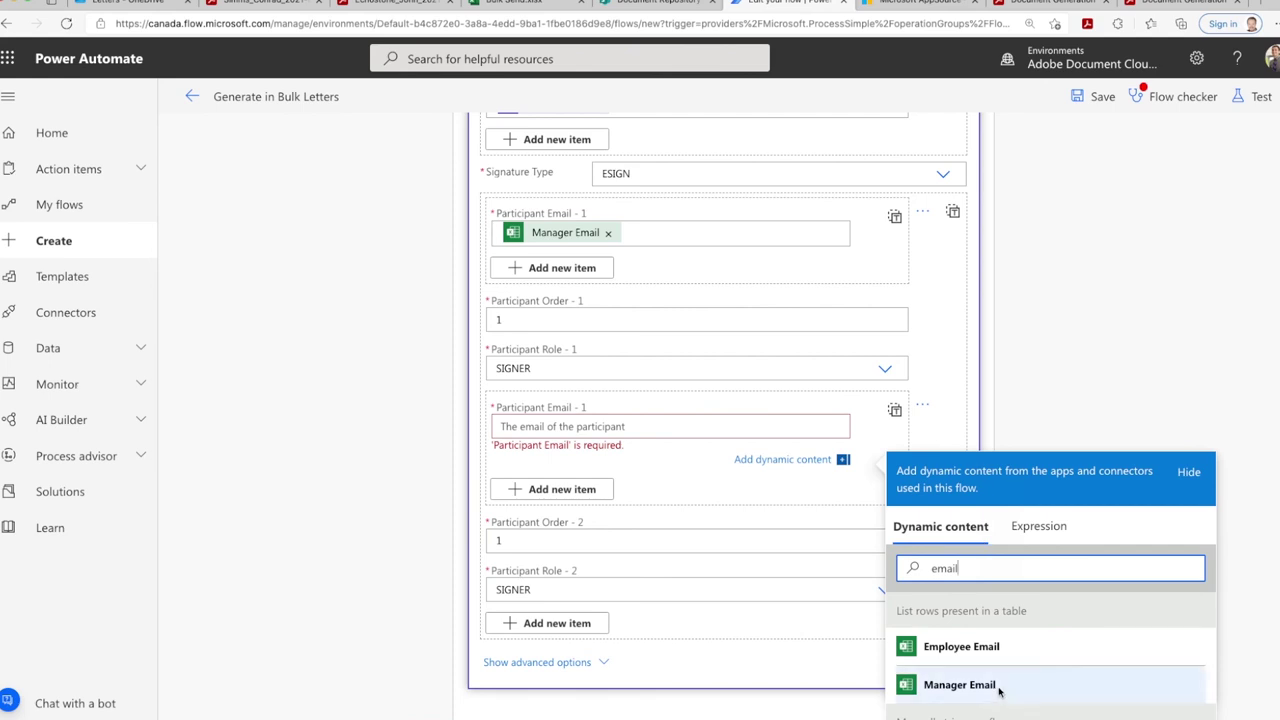
click(980, 656)
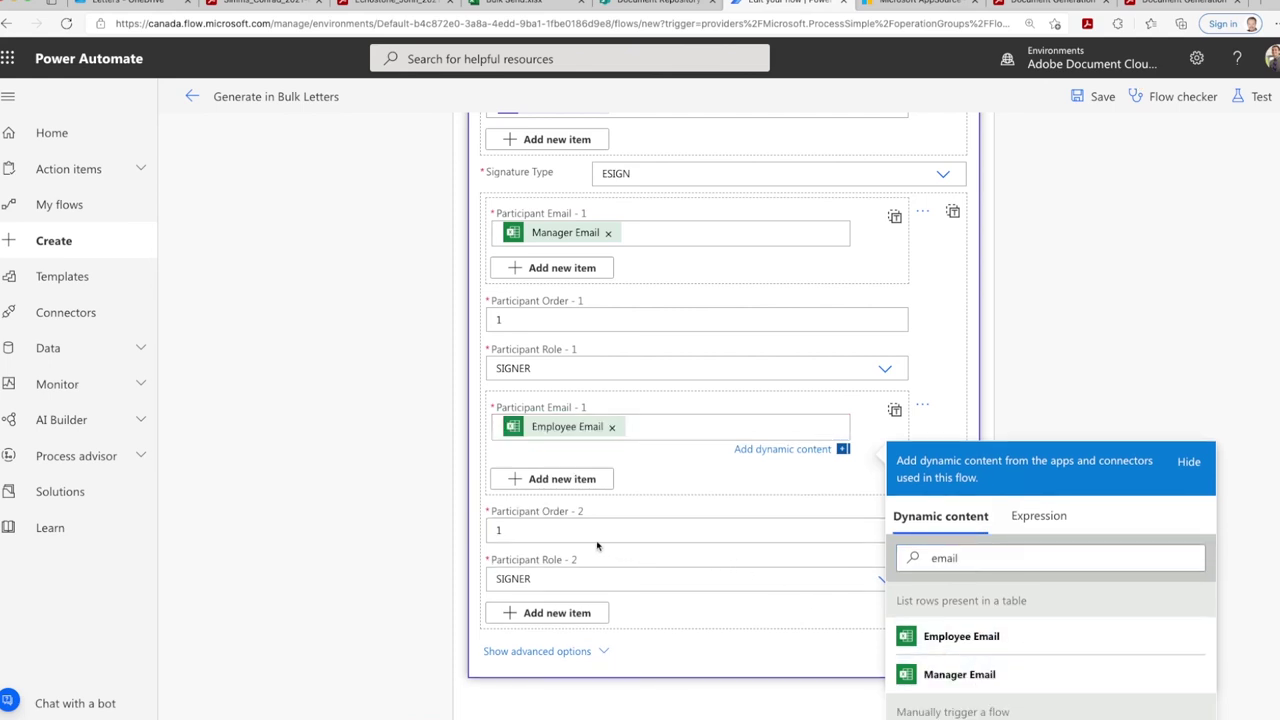
click(527, 533)
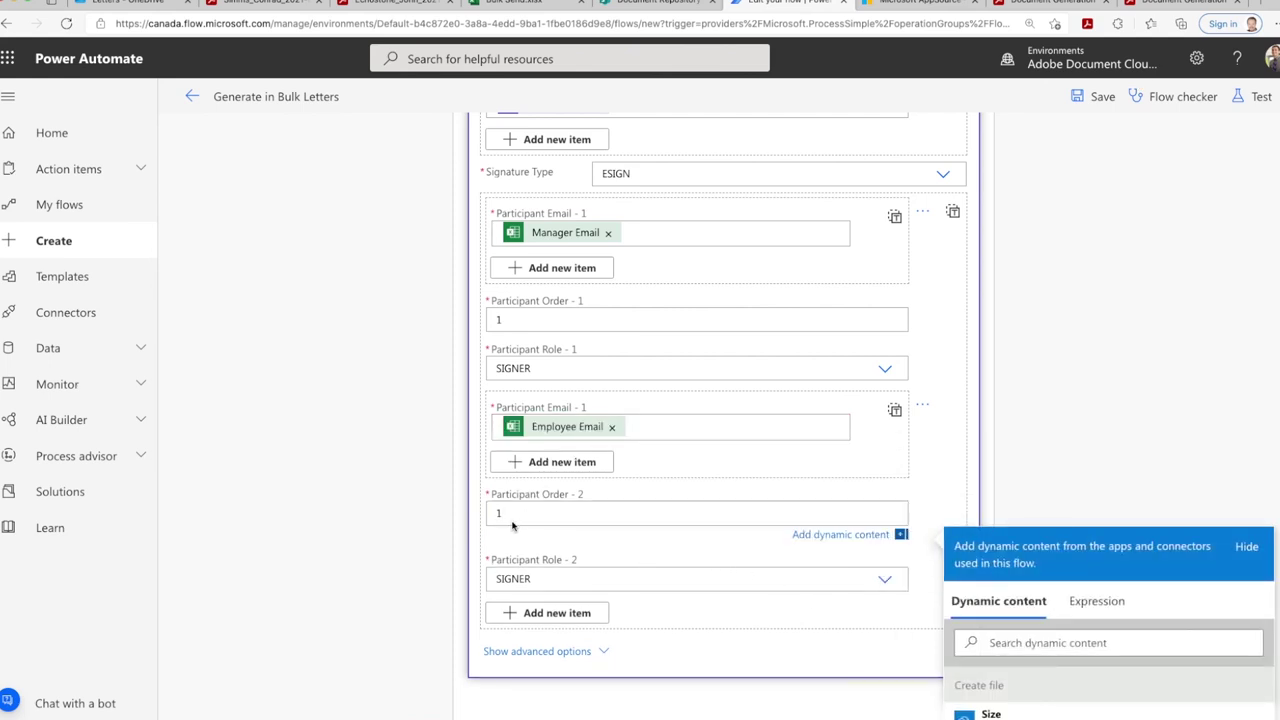
key(BackSpace)
text(2)
click(1124, 391)
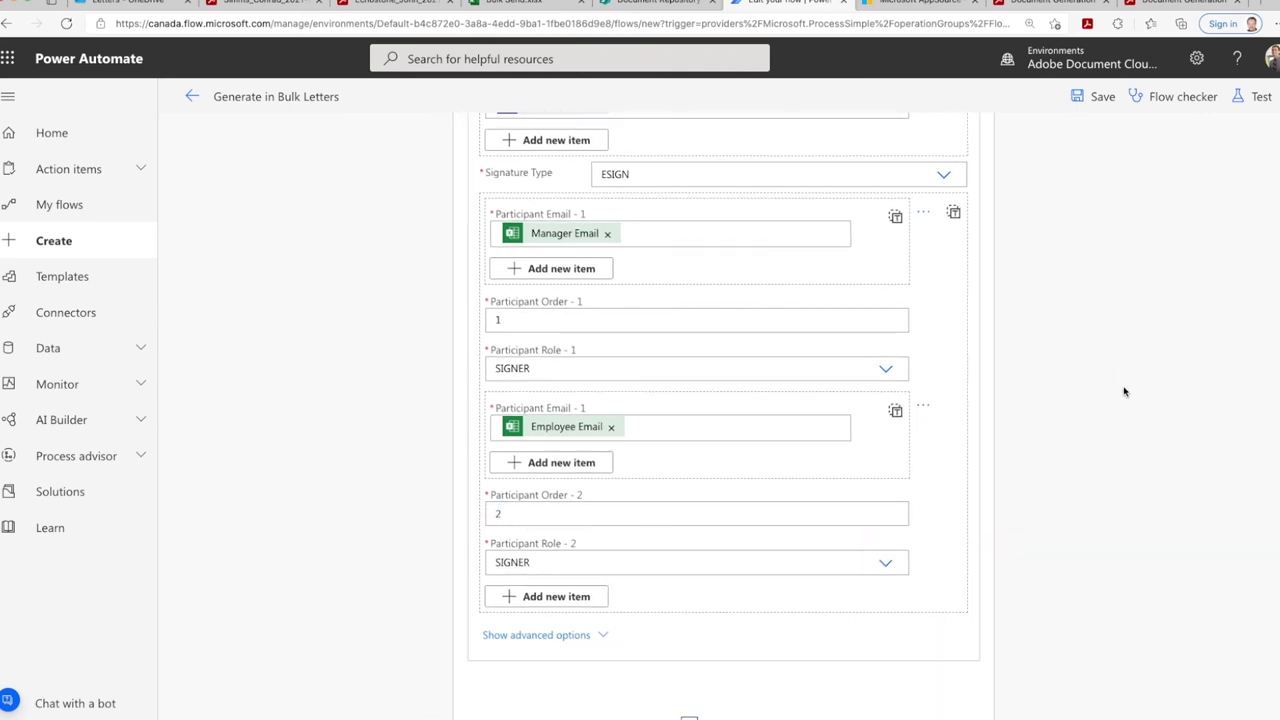
scroll(1124, 391, down, 1)
scroll(1124, 391, up, 5)
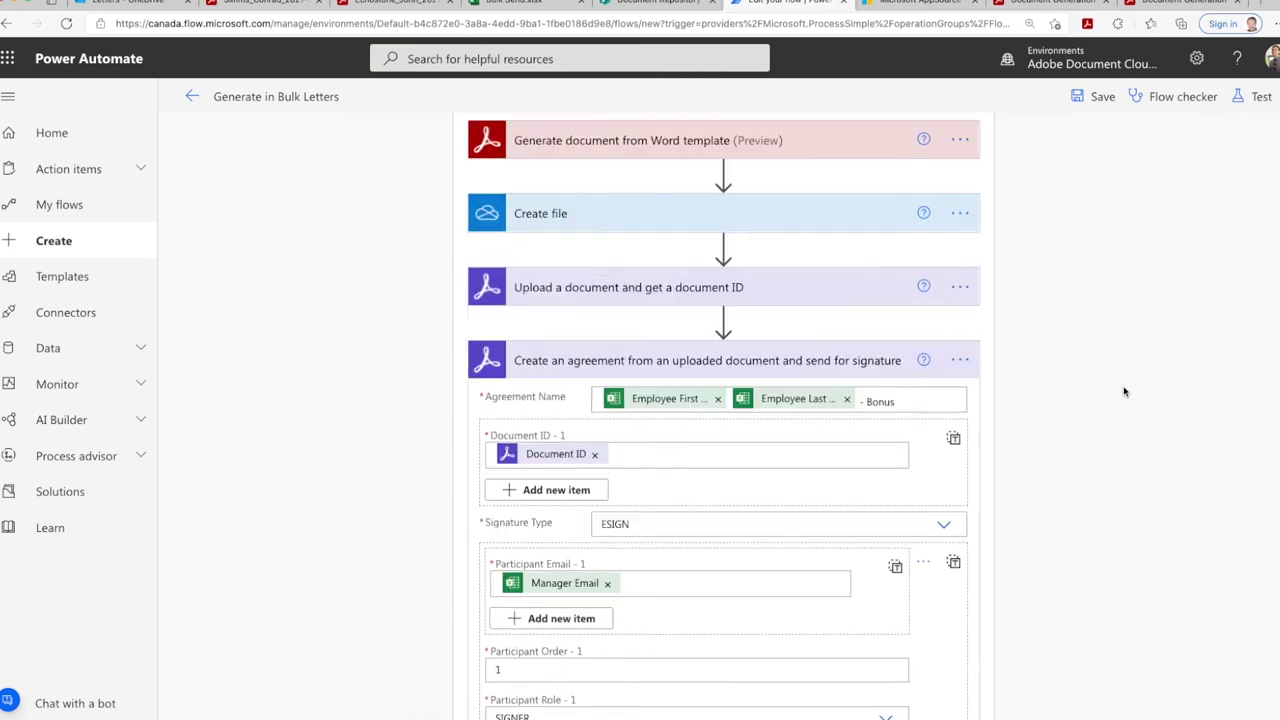
Step: Save the flow, run a manual test, and open the resulting signature-request email
click(1100, 97)
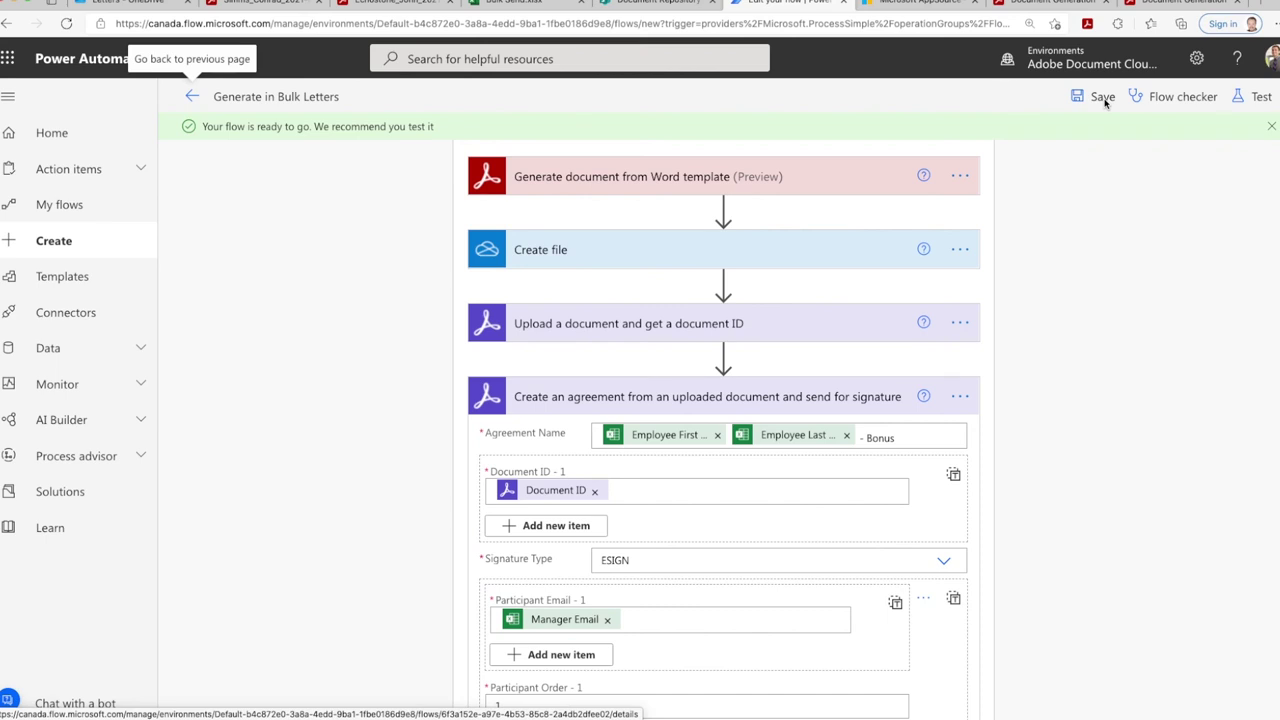
click(1261, 100)
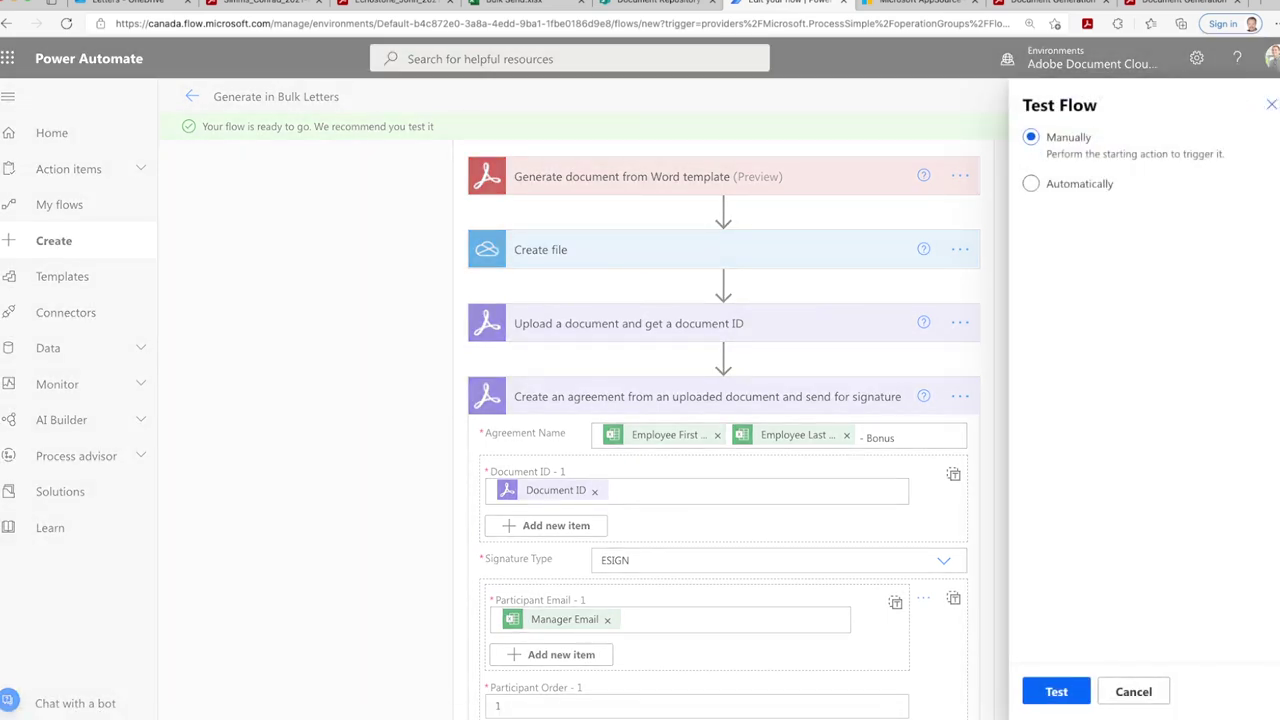
click(1050, 690)
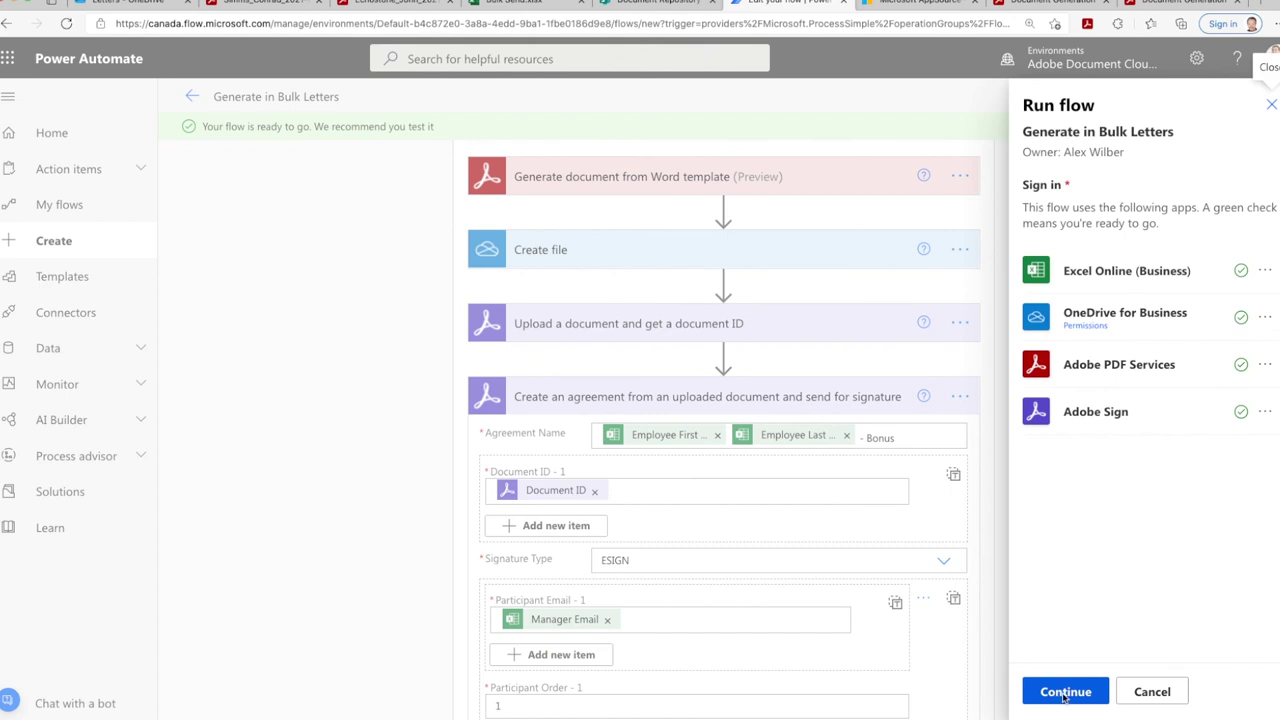
click(1065, 697)
click(1065, 694)
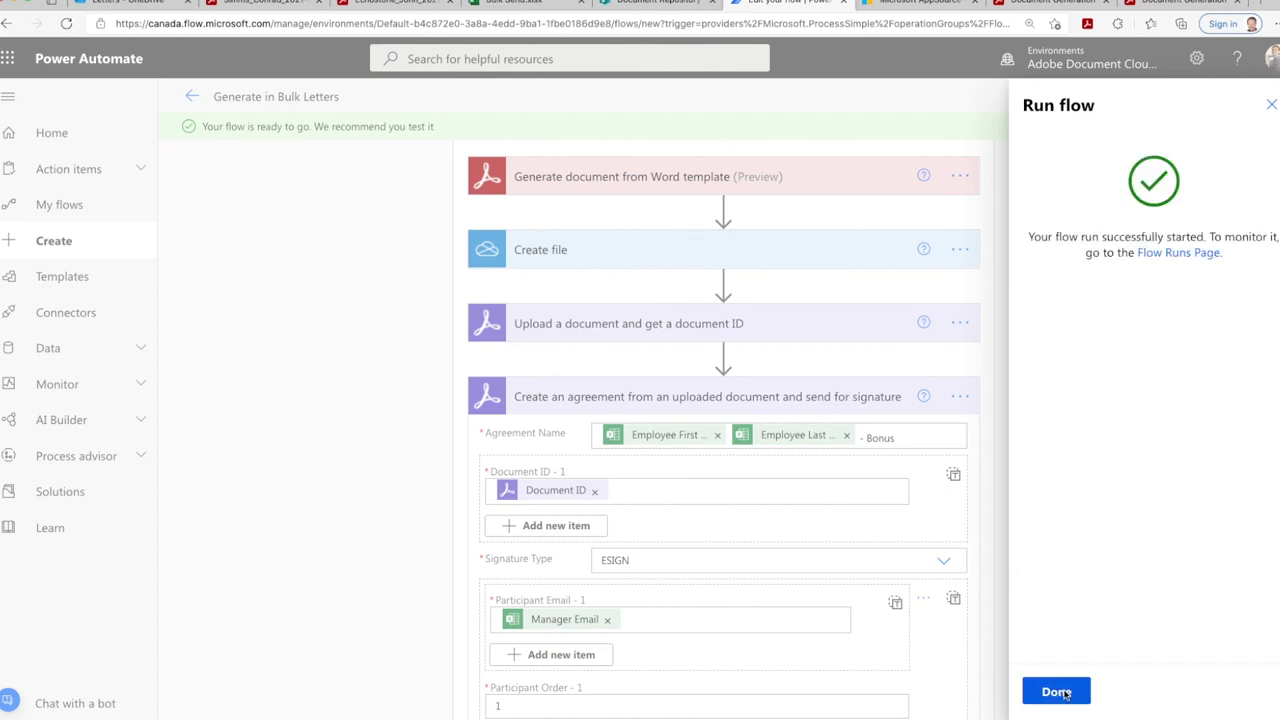
click(1056, 692)
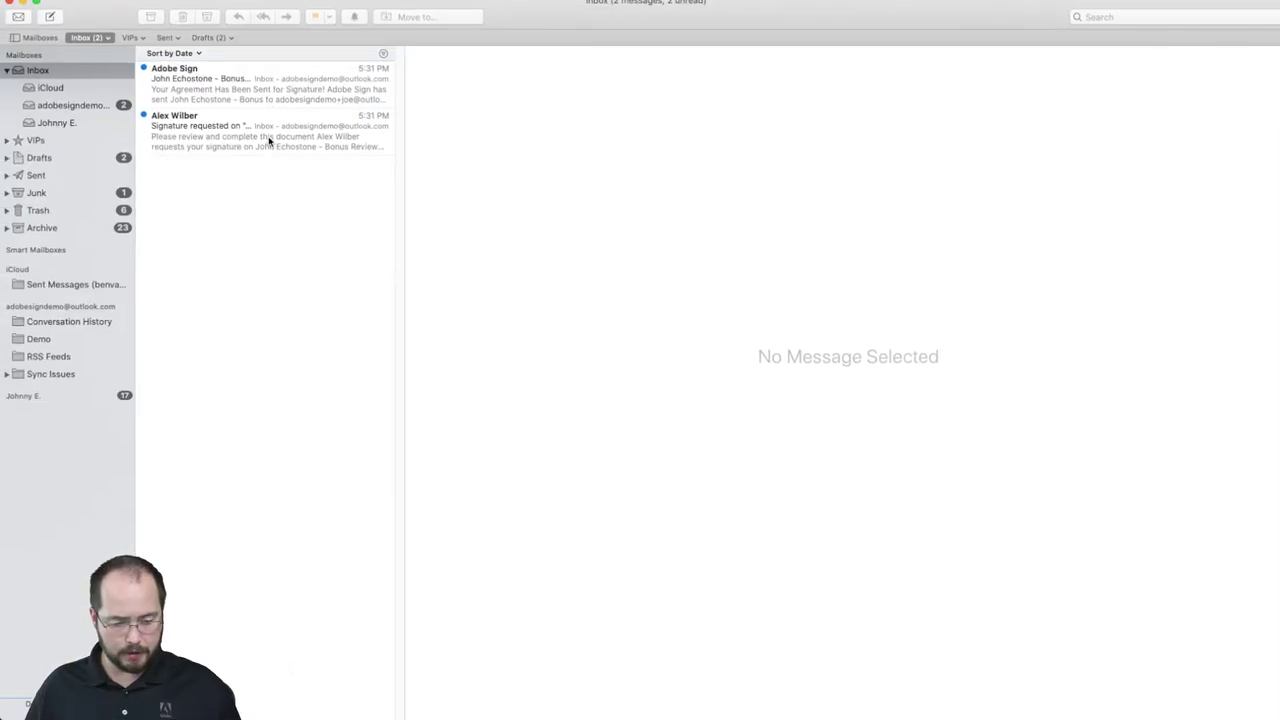
click(268, 140)
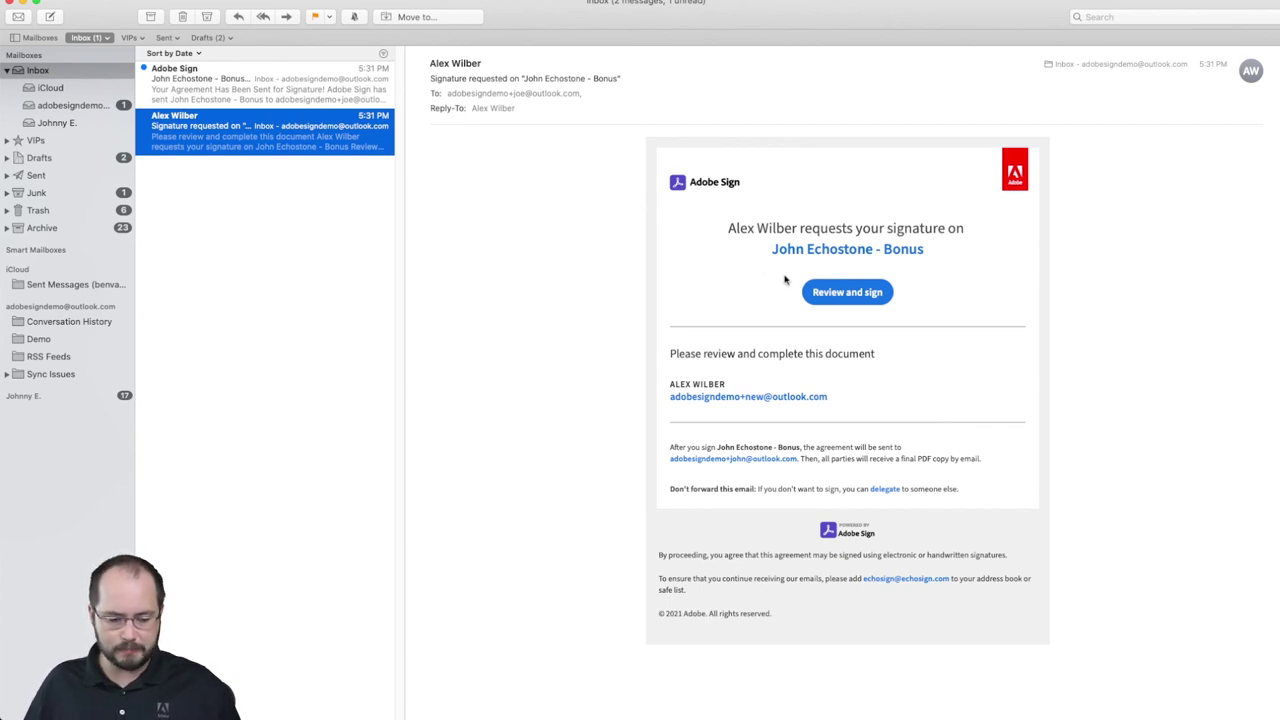
Step: Open the bonus letter in Adobe Sign from the email's Review and sign button
click(840, 294)
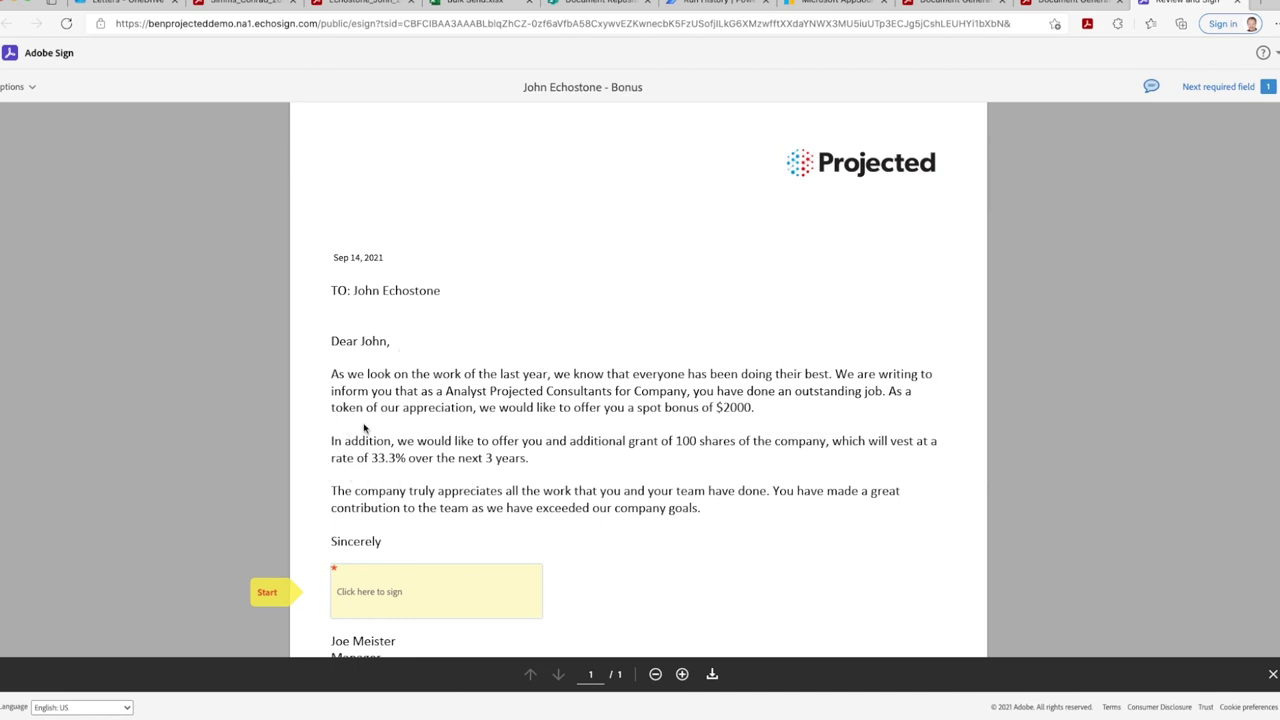
Step: Apply a typed signature of the manager's name to the manager's signature field
scroll(371, 426, down, 2)
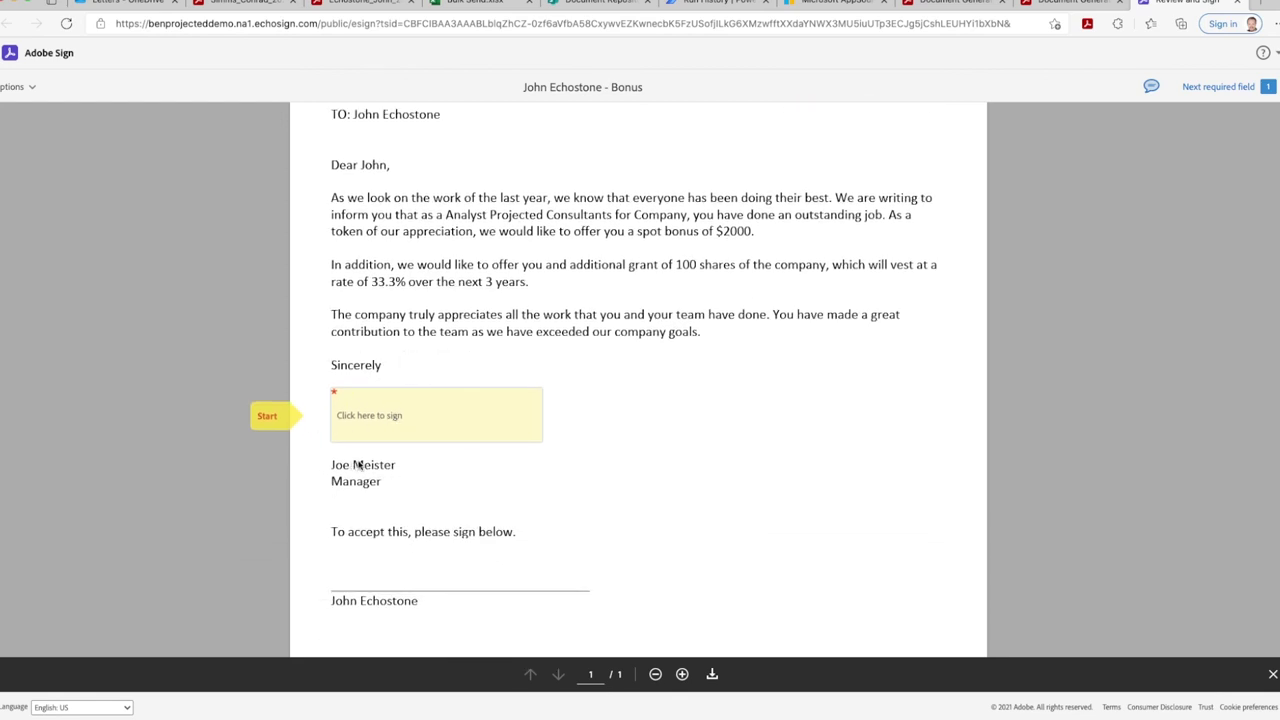
click(376, 426)
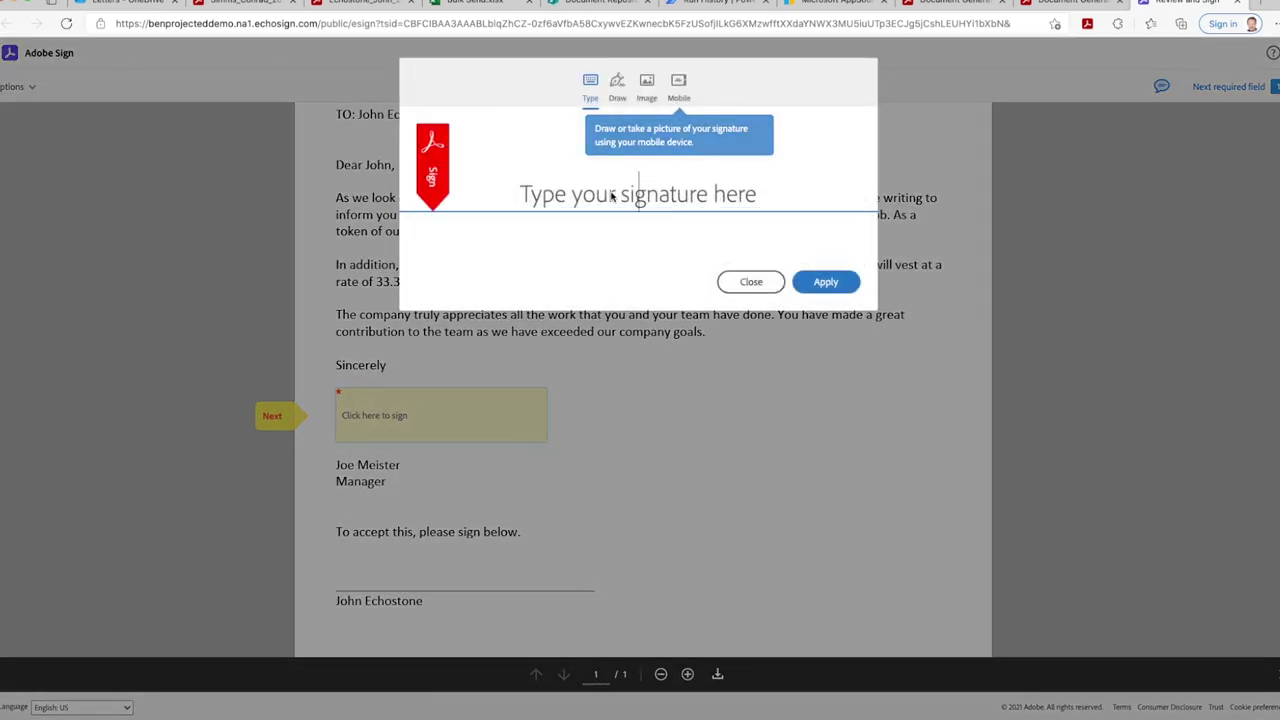
text(Joe Meister)
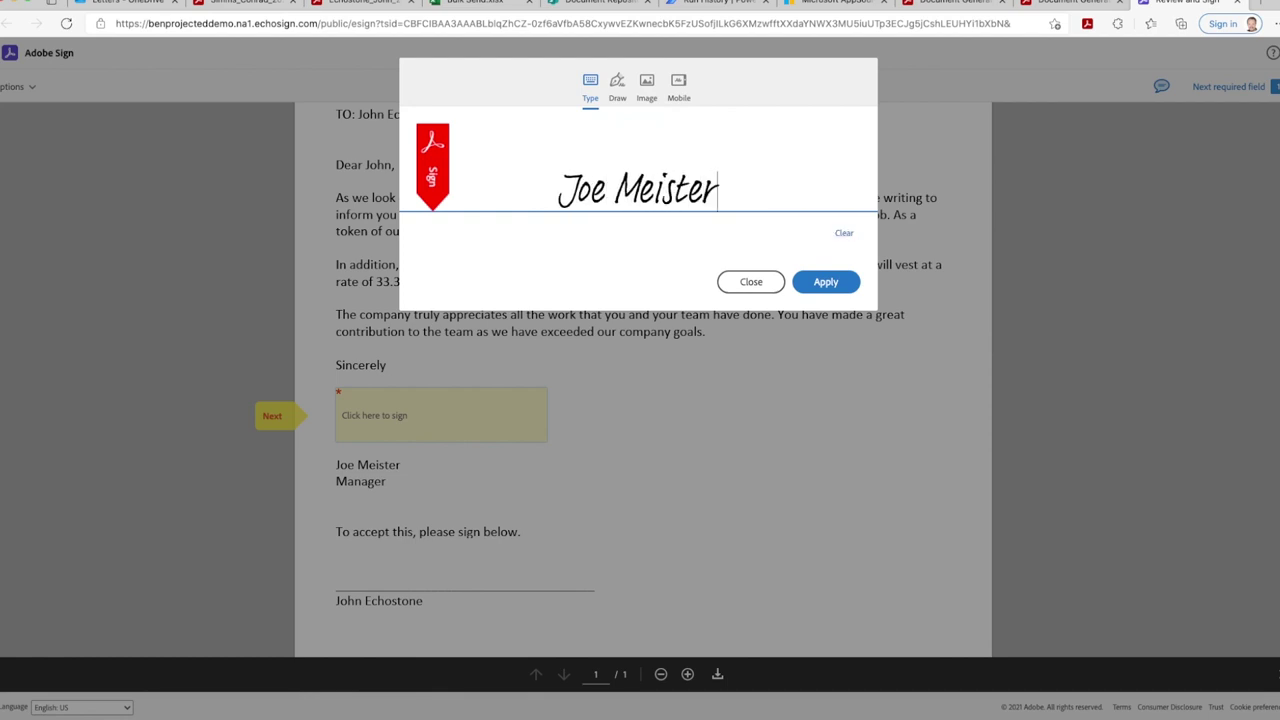
key(Return)
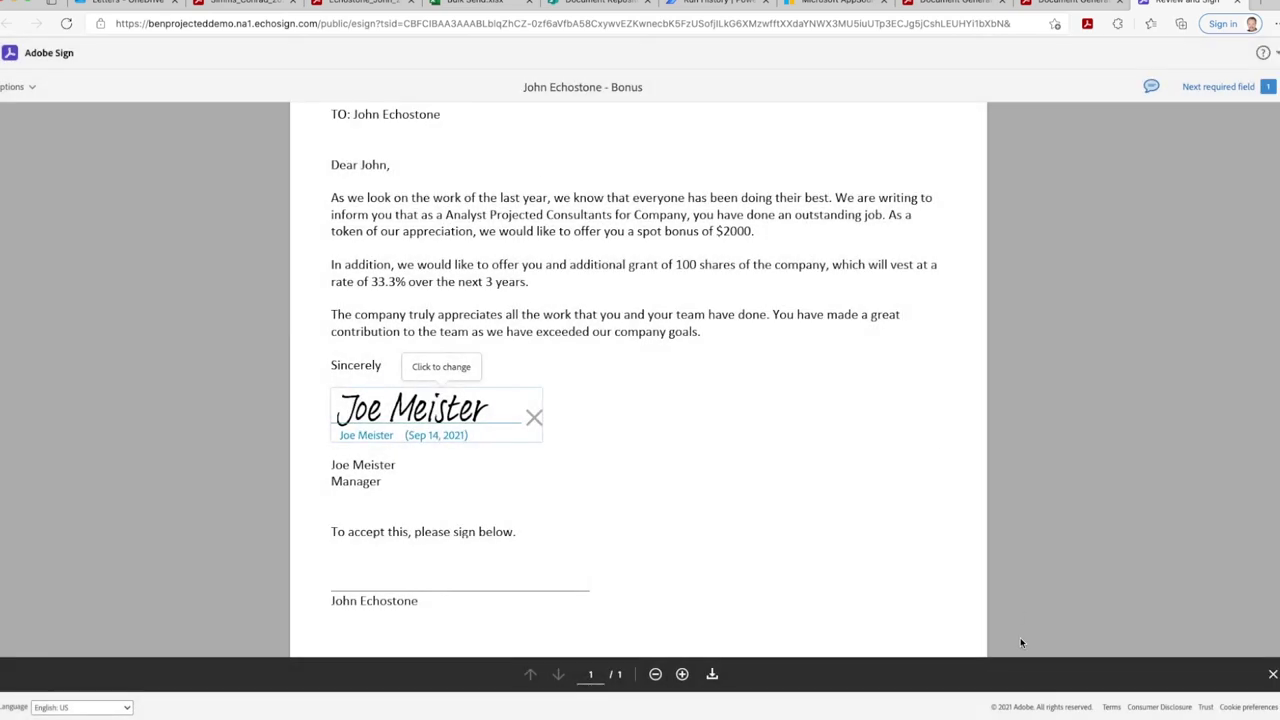
Step: Replace it with a hand-drawn signature and submit the signed letter
click(505, 418)
click(618, 80)
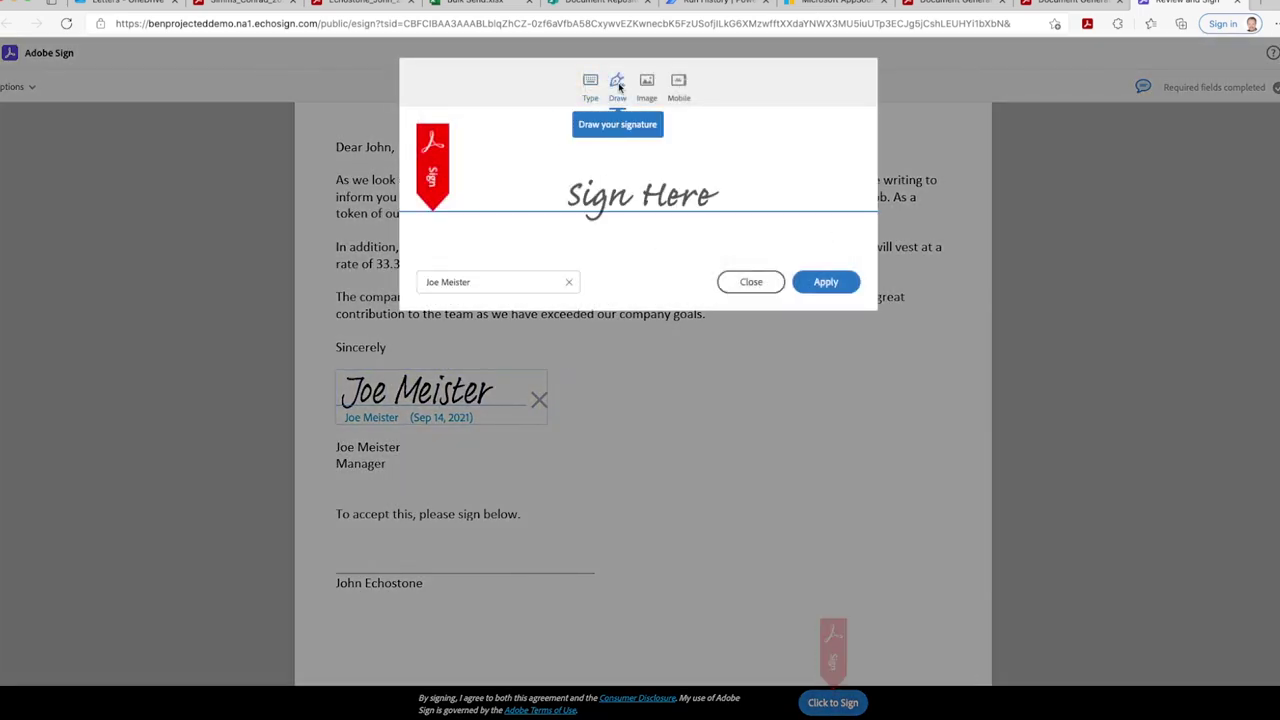
mouse_move(561, 209)
mouse_down()
mouse_move(533, 205)
mouse_move(562, 245)
mouse_move(605, 190)
mouse_move(814, 176)
mouse_up()
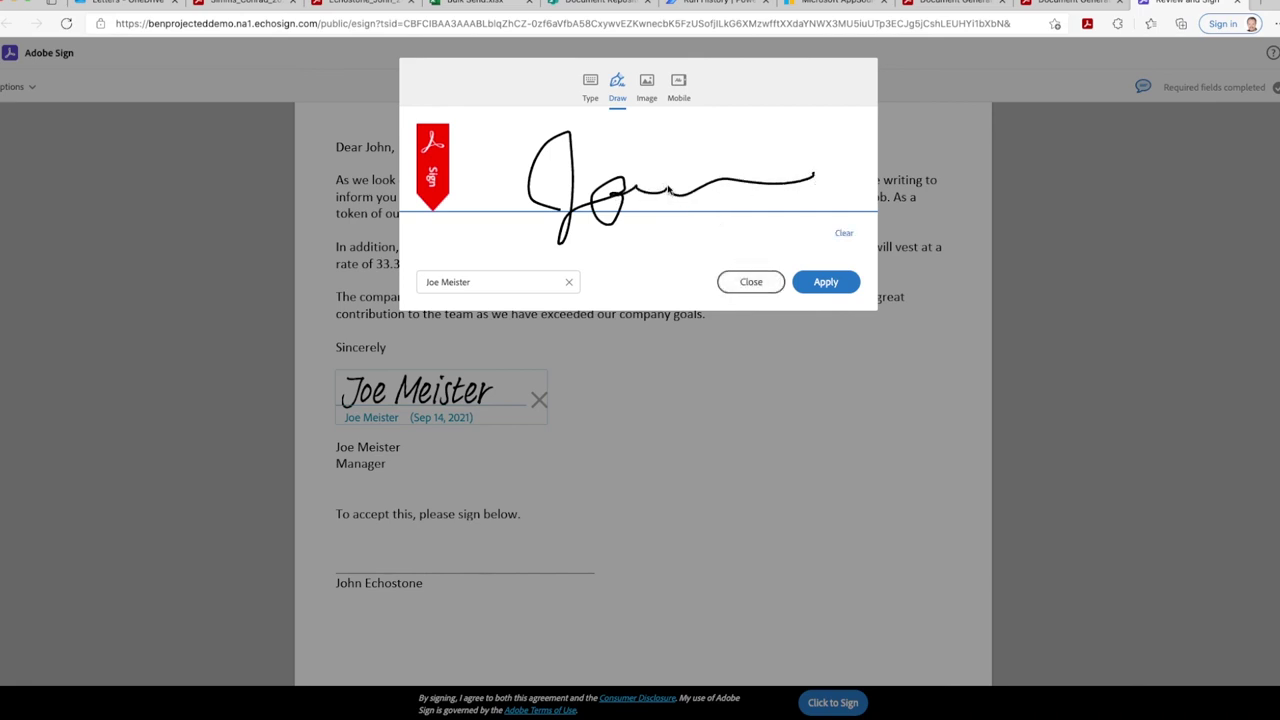
click(826, 281)
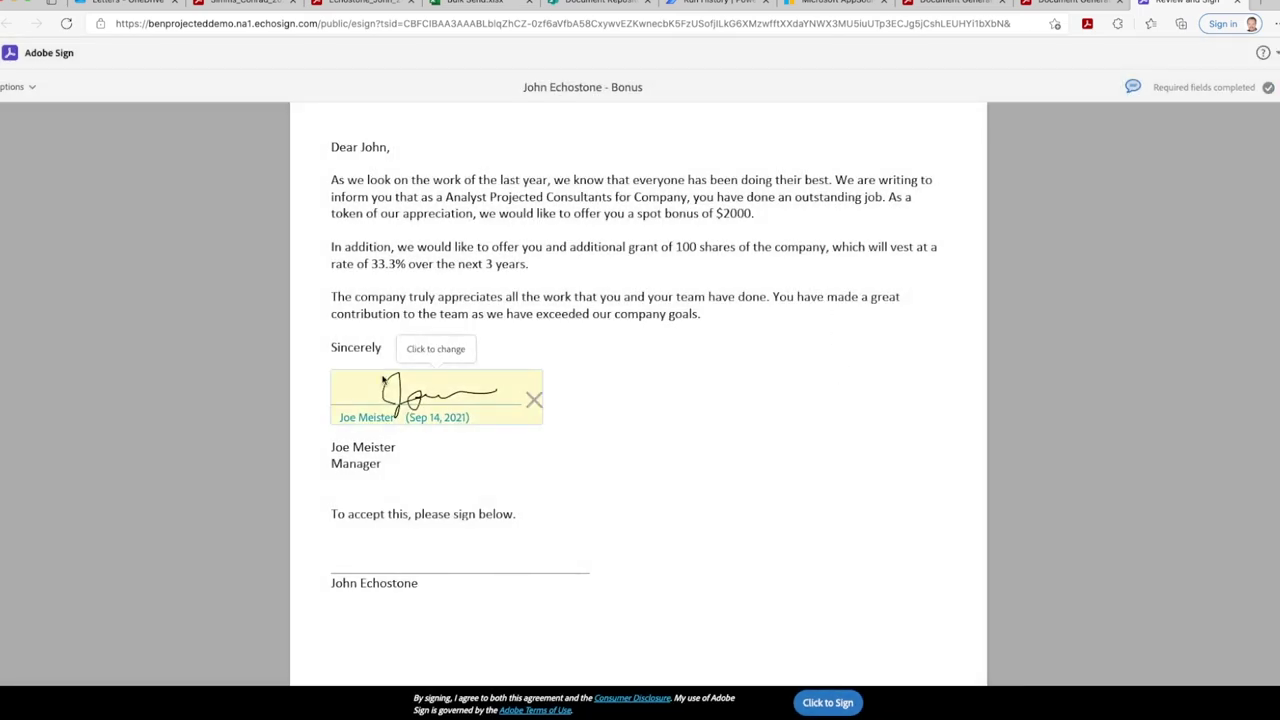
click(828, 702)
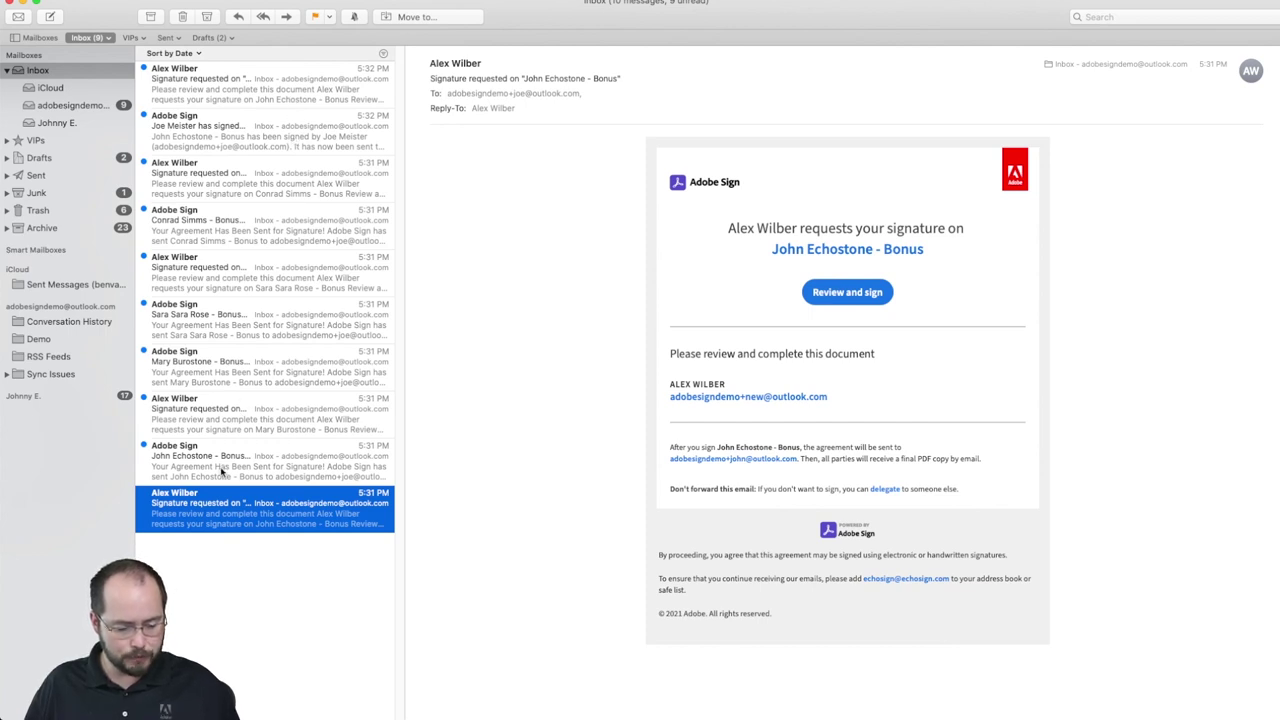
Step: Open another employee's Bonus letter signature request for review, then switch to the newest request in the inbox
click(239, 425)
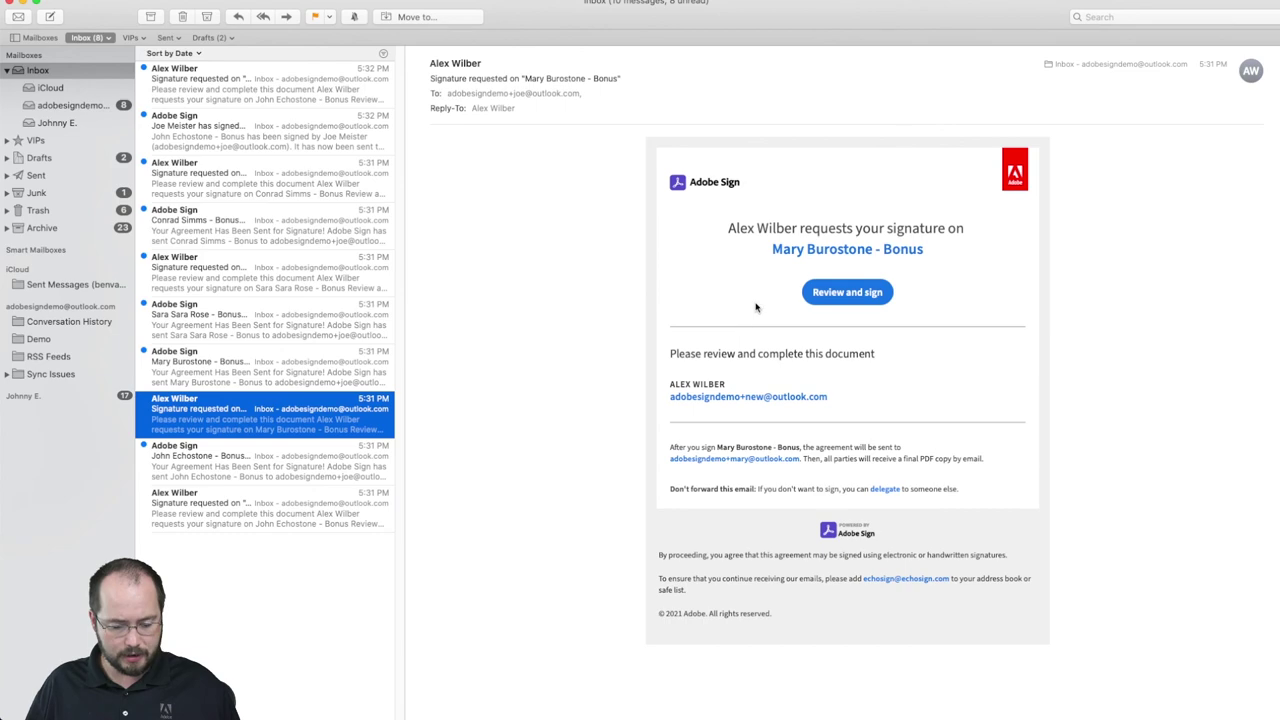
click(842, 293)
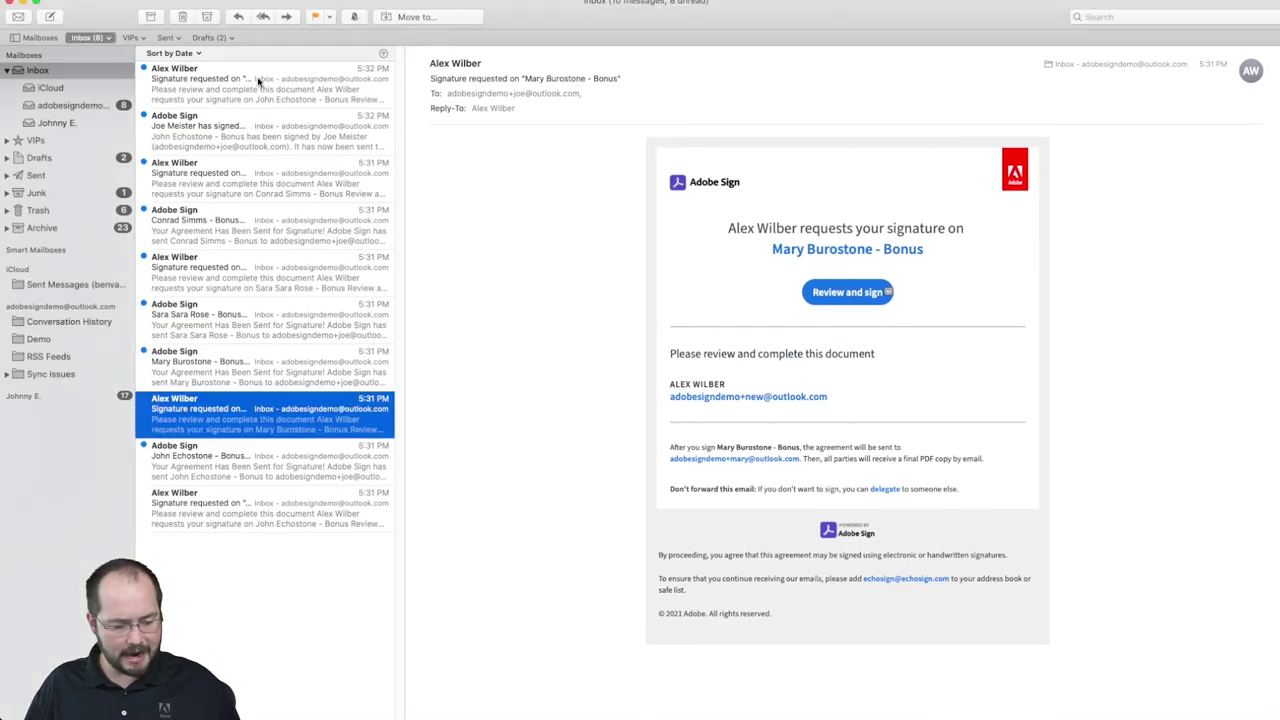
click(259, 88)
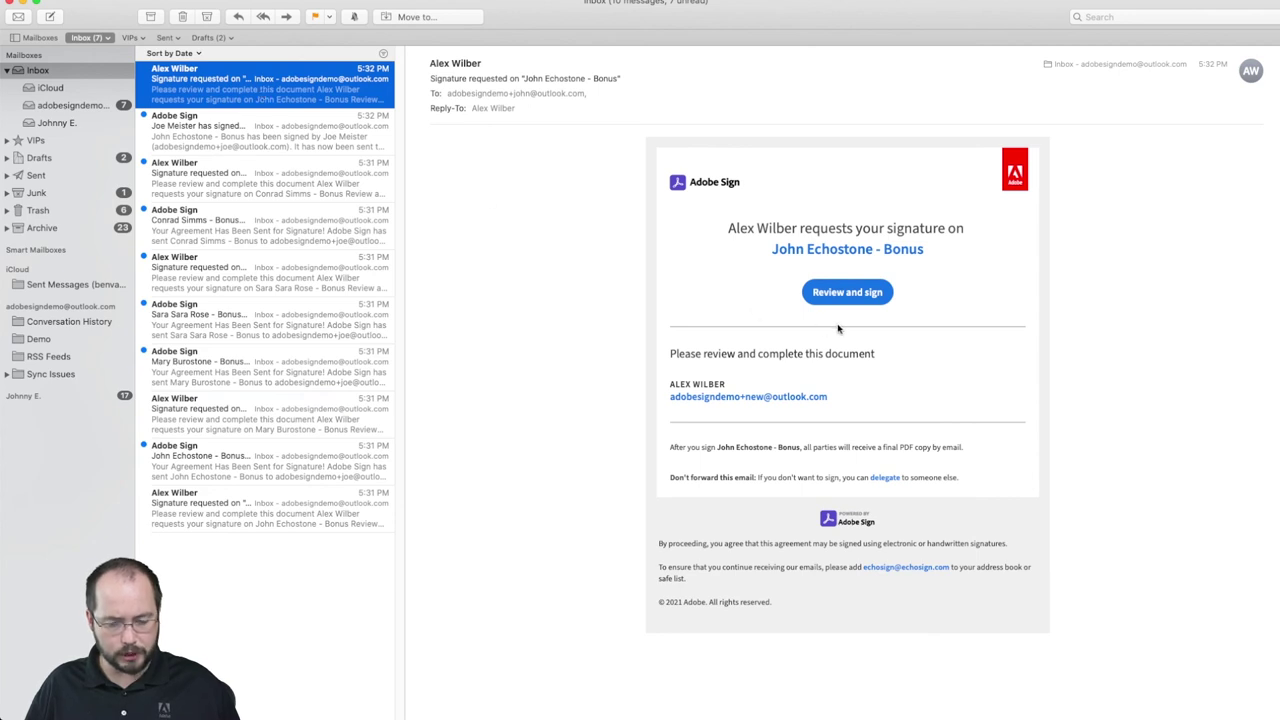